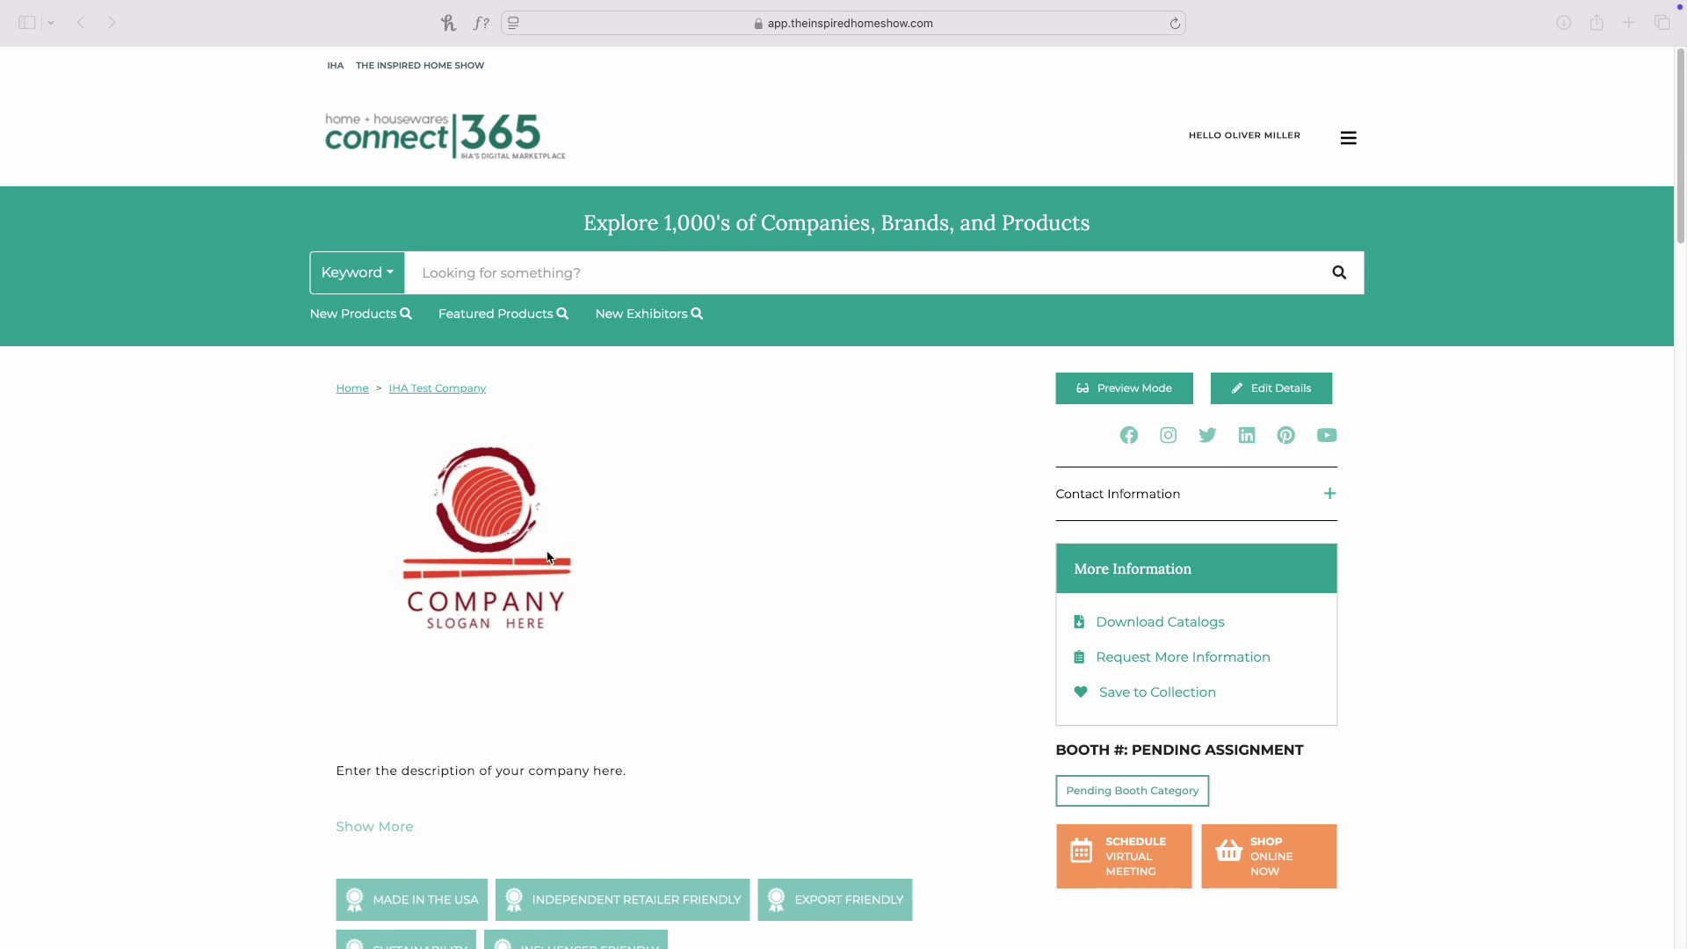
- Look over the IHA Test Company profile page, including its brands and products, and expand the contact information
scroll(444, 563, "down", 9)
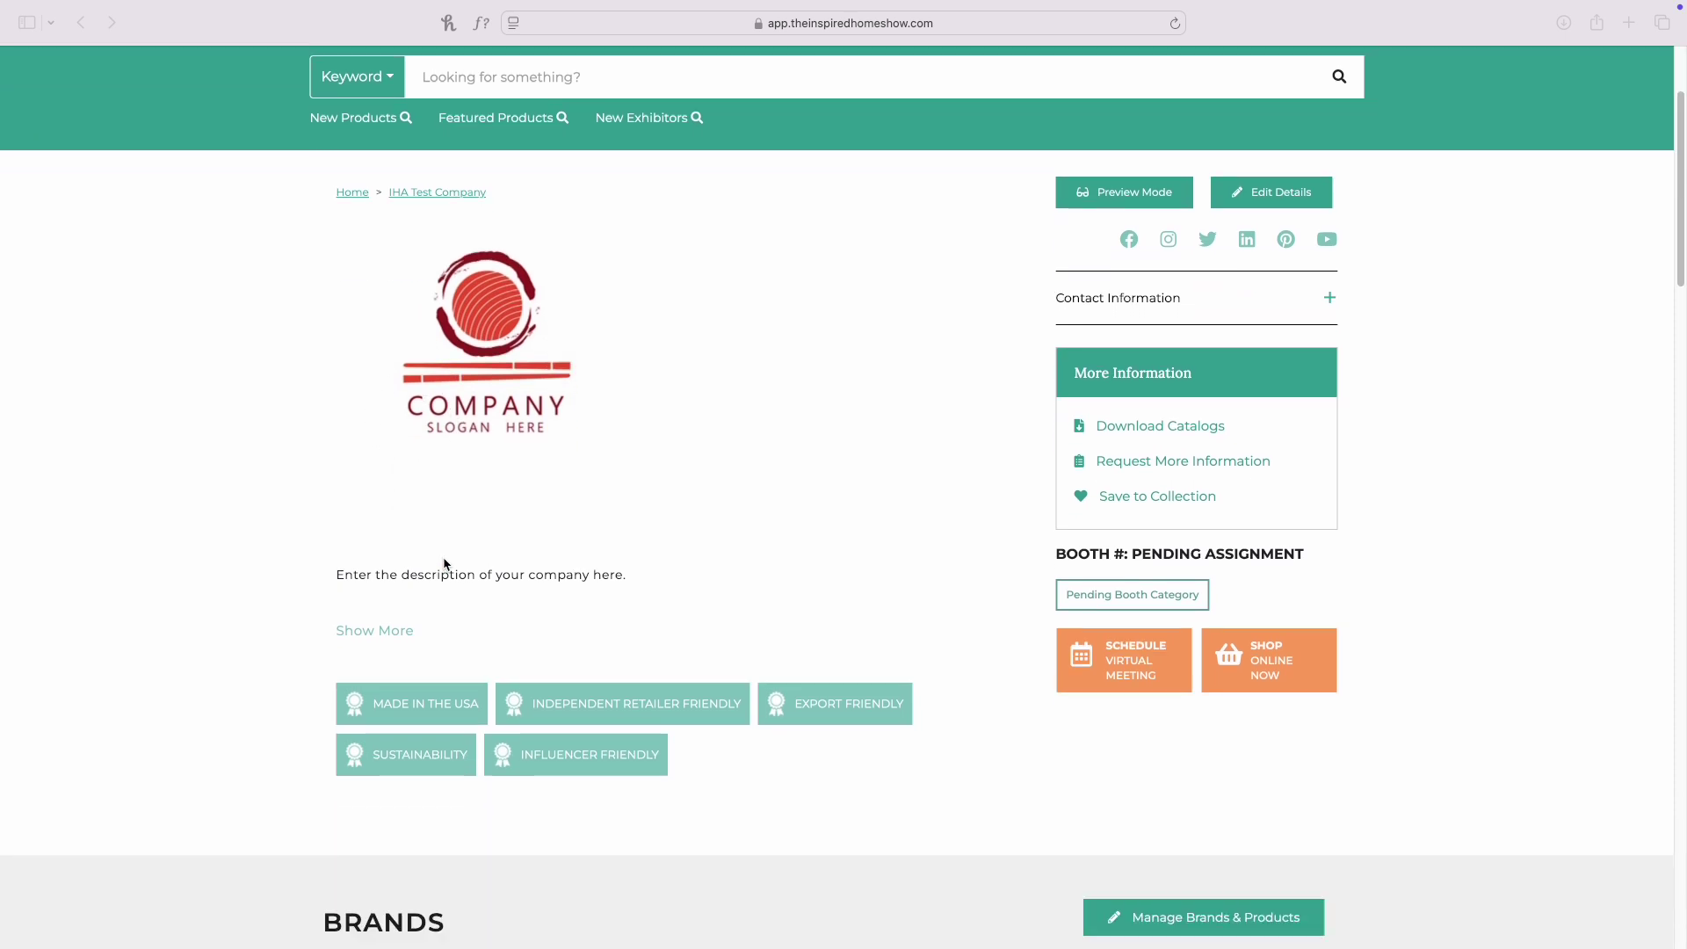
scroll(572, 622, "down", 5)
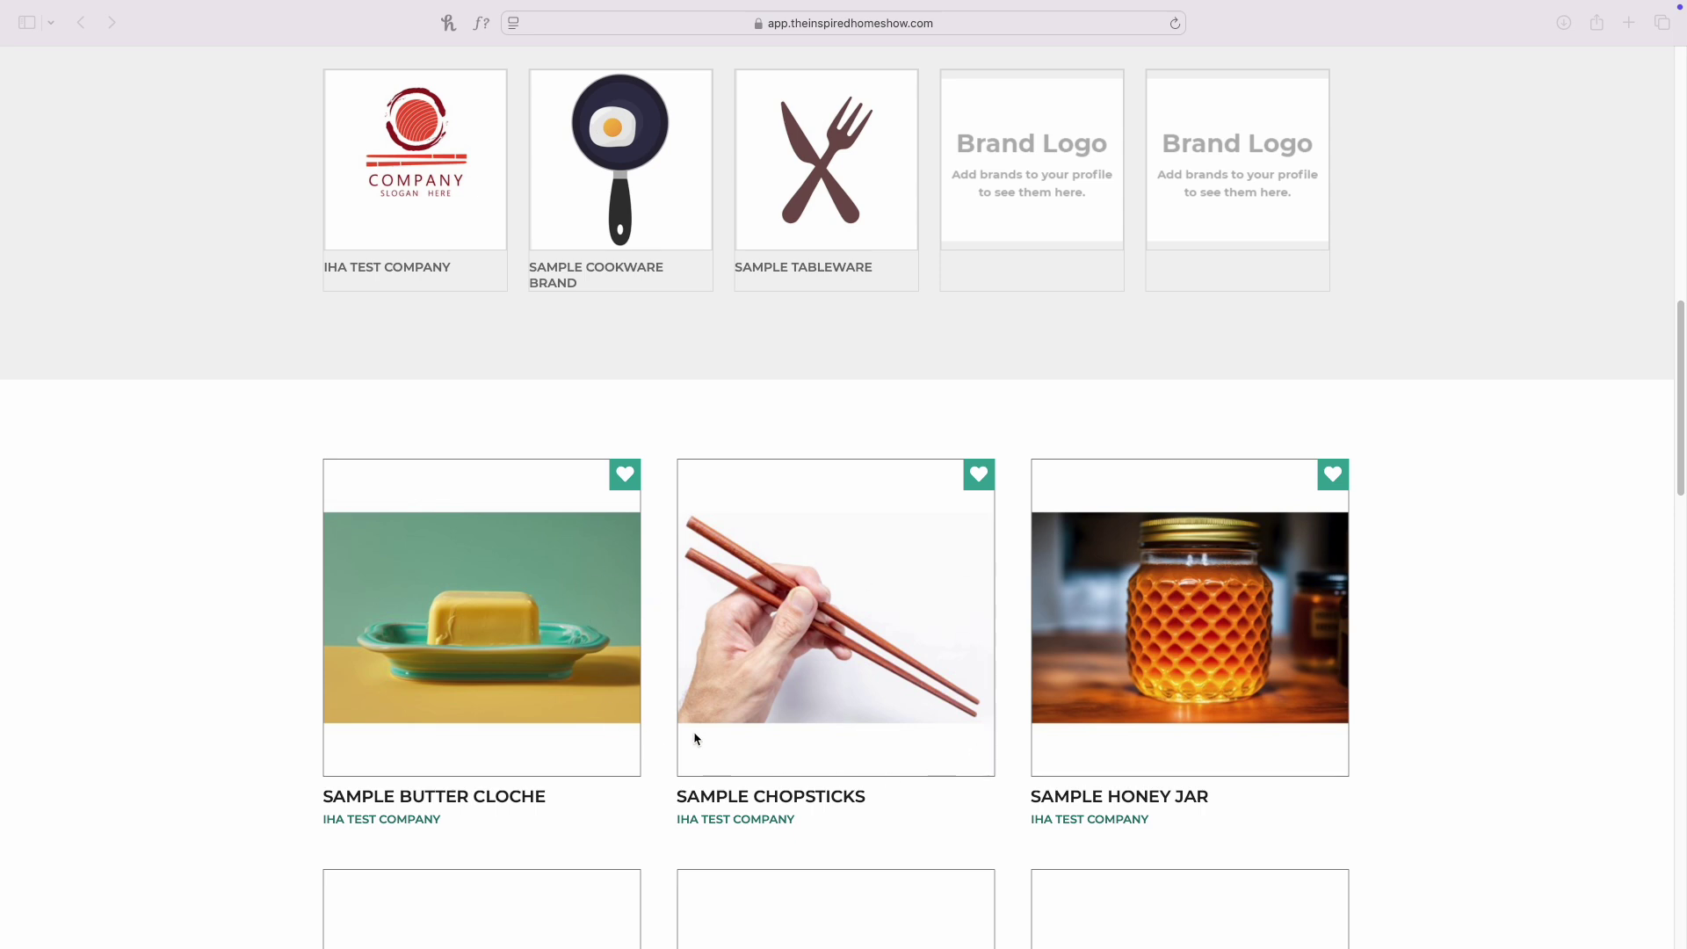
scroll(732, 711, "up", 14)
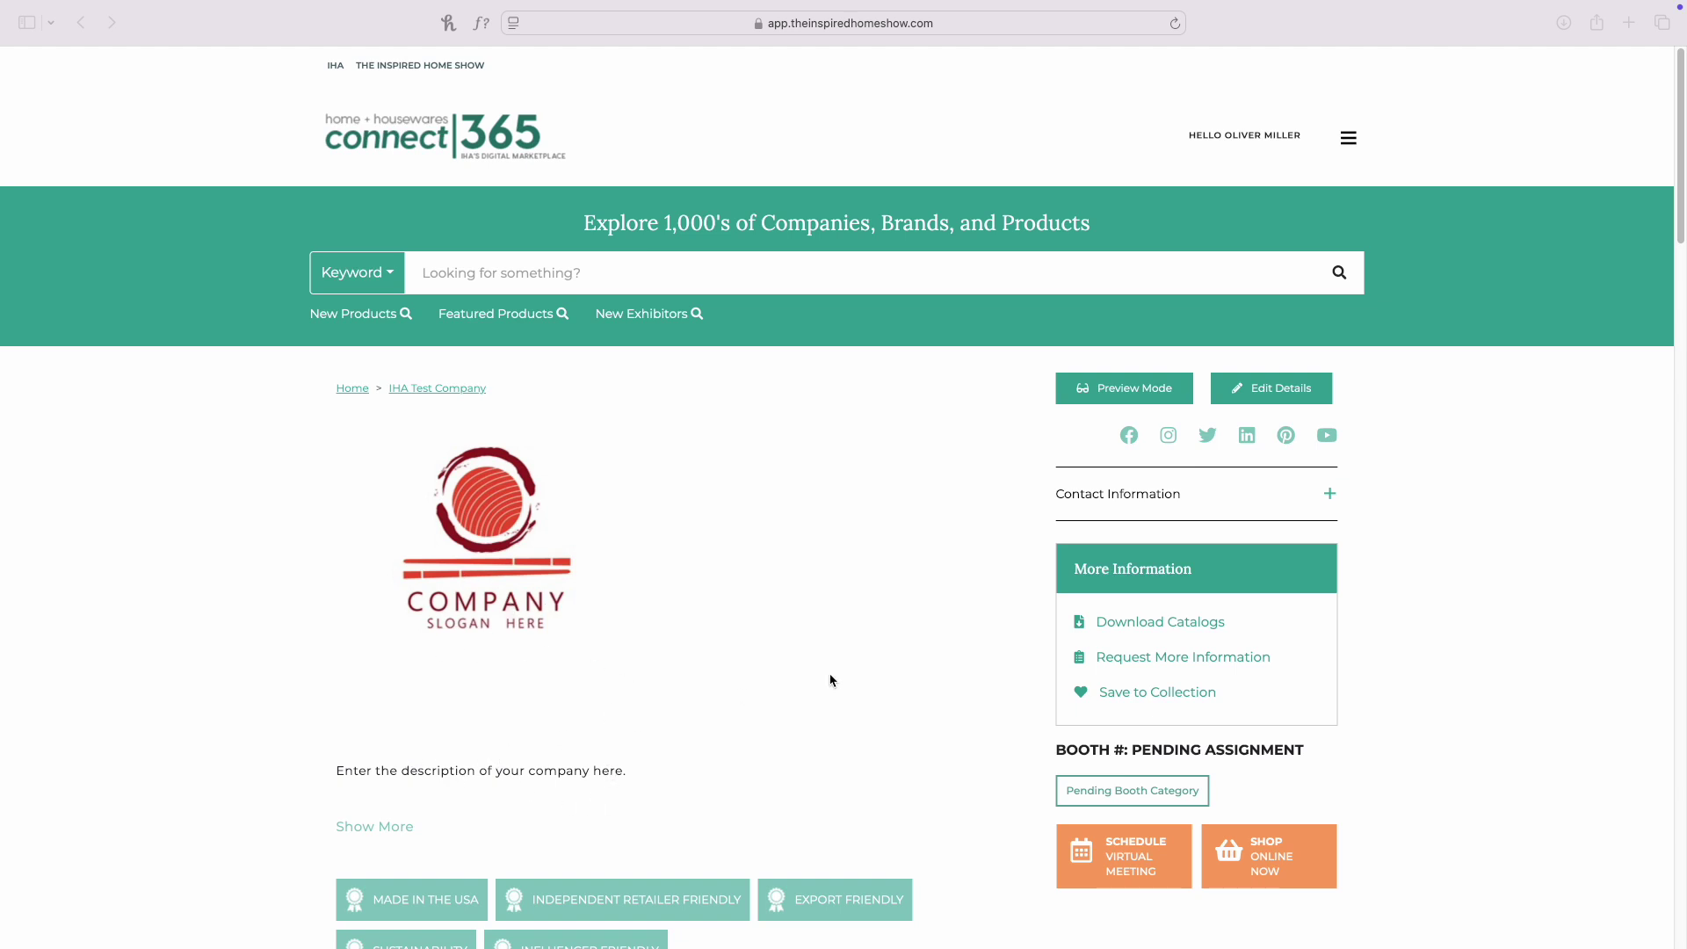
left_click(1211, 505)
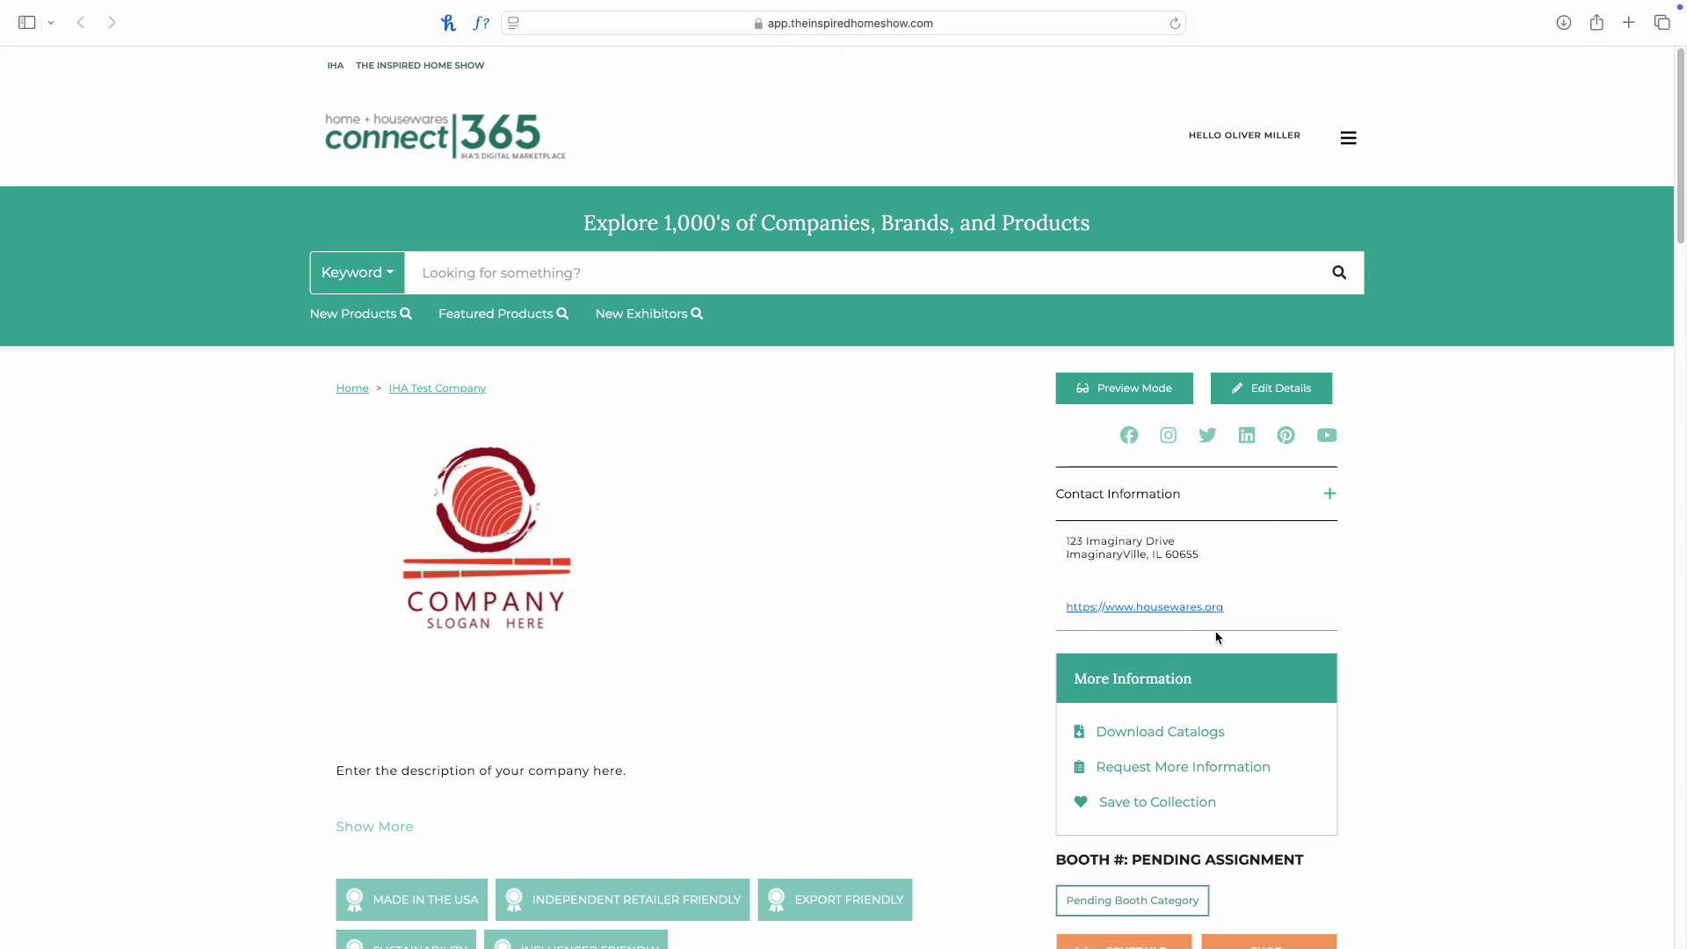
scroll(1142, 615, "down", 3)
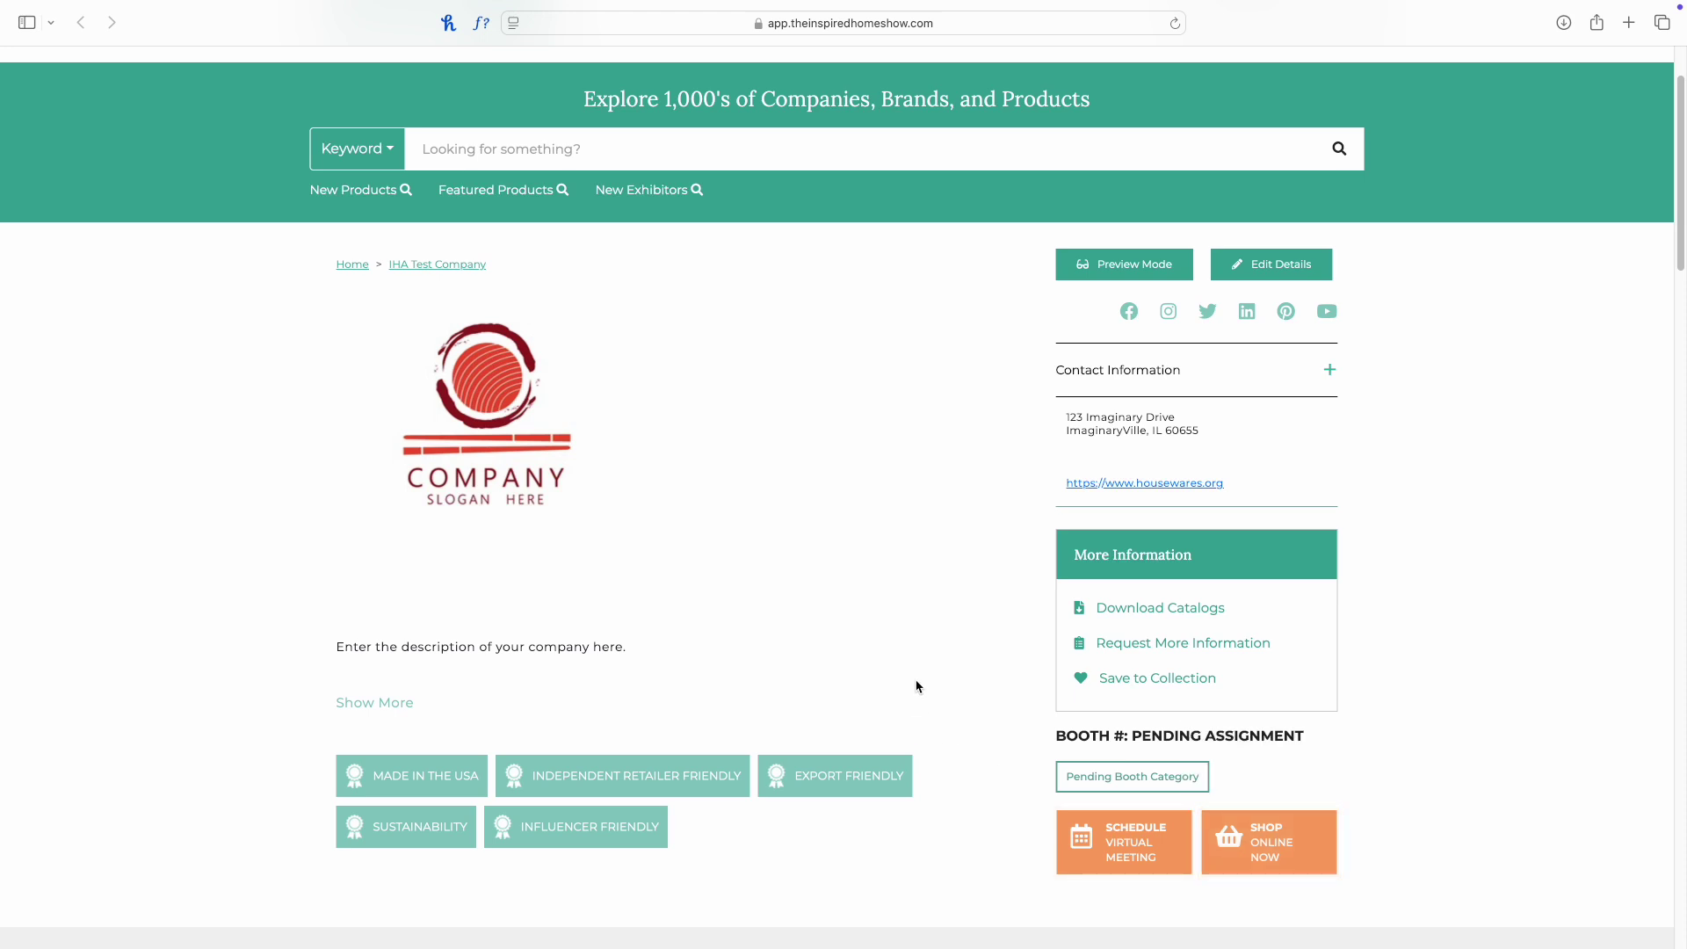
scroll(916, 686, "up", 3)
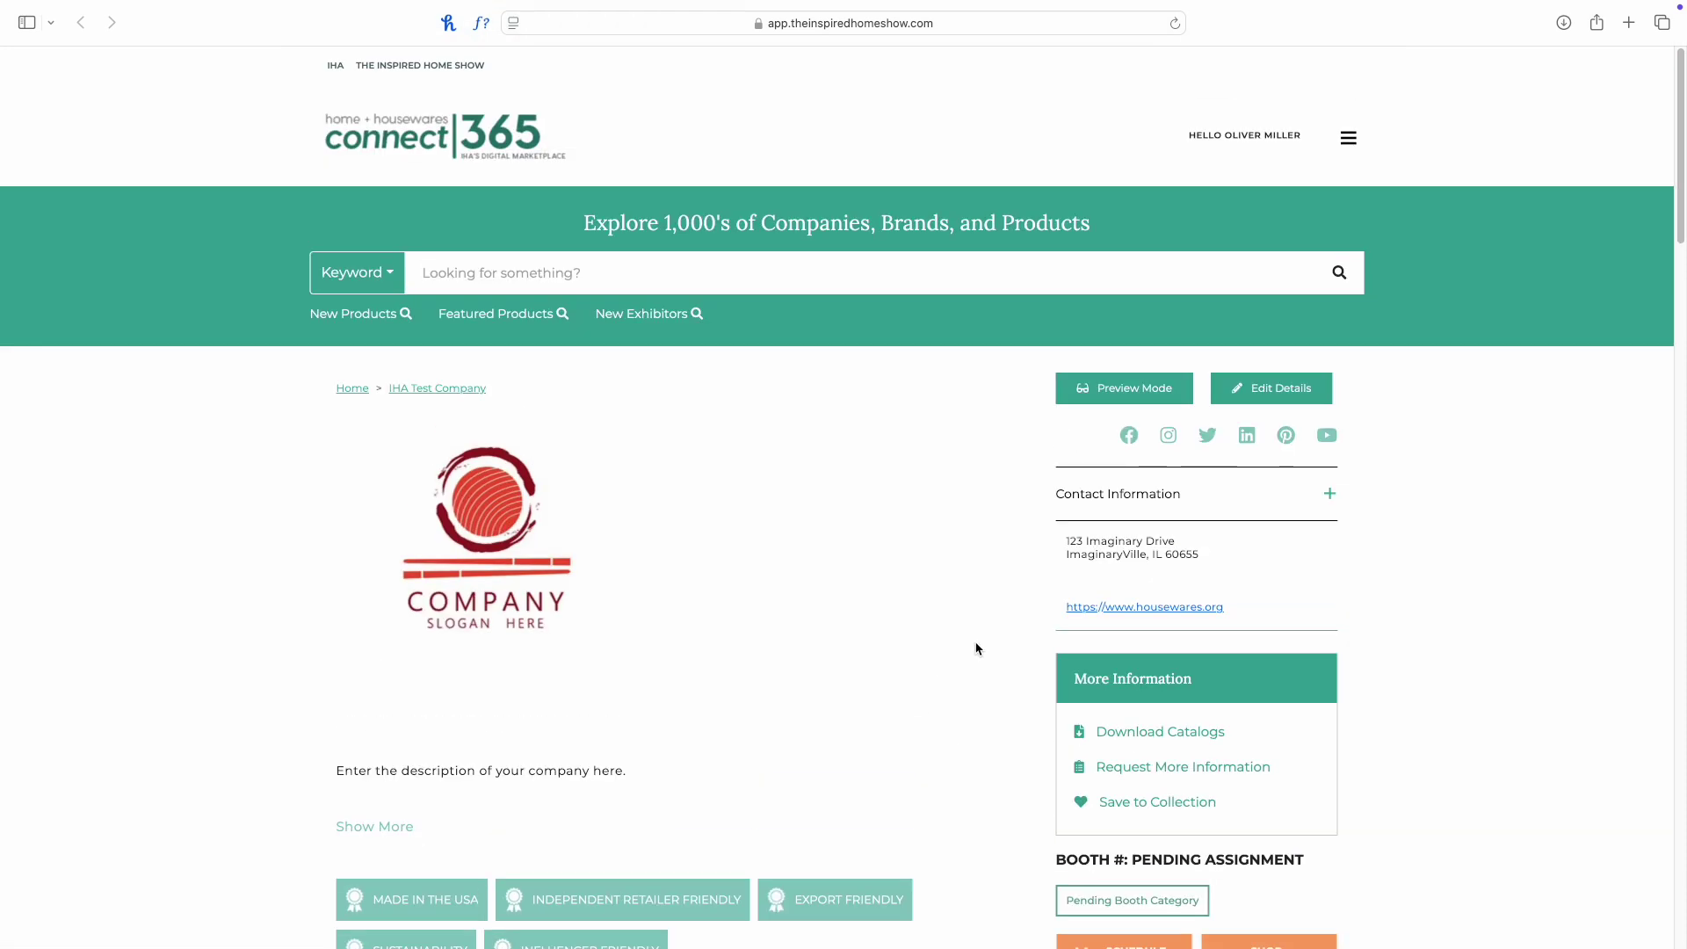
- Open the company details for editing and review the logo section's recommendations and requirements
left_click(1266, 394)
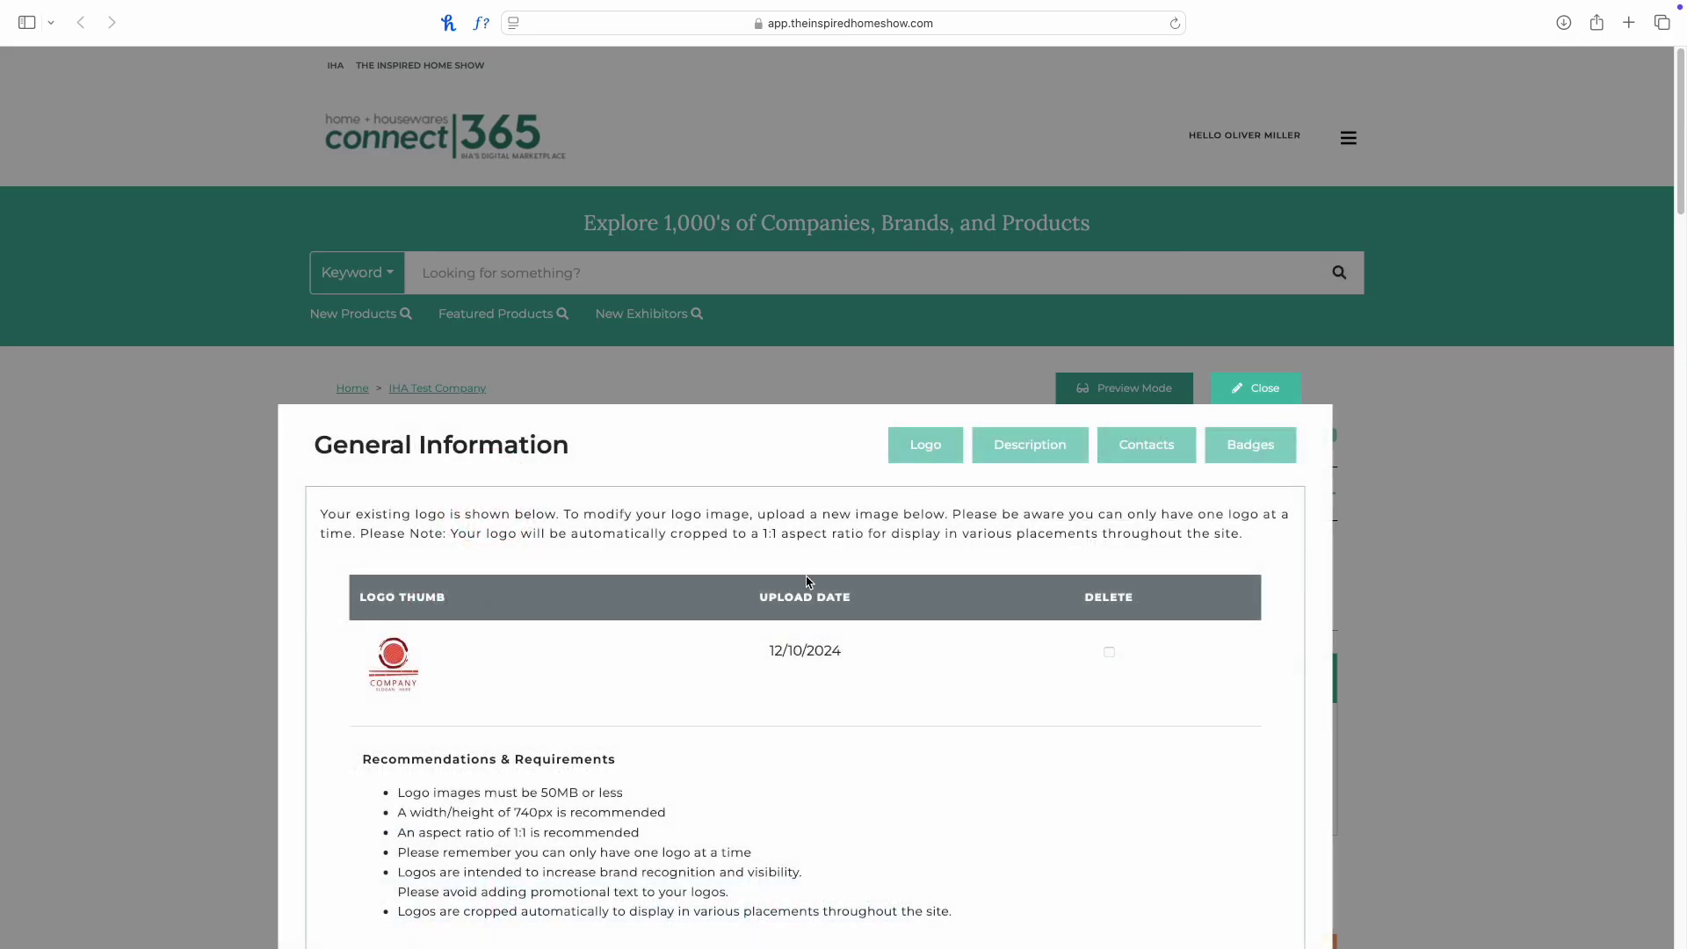
scroll(764, 659, "down", 2)
scroll(762, 662, "down", 3)
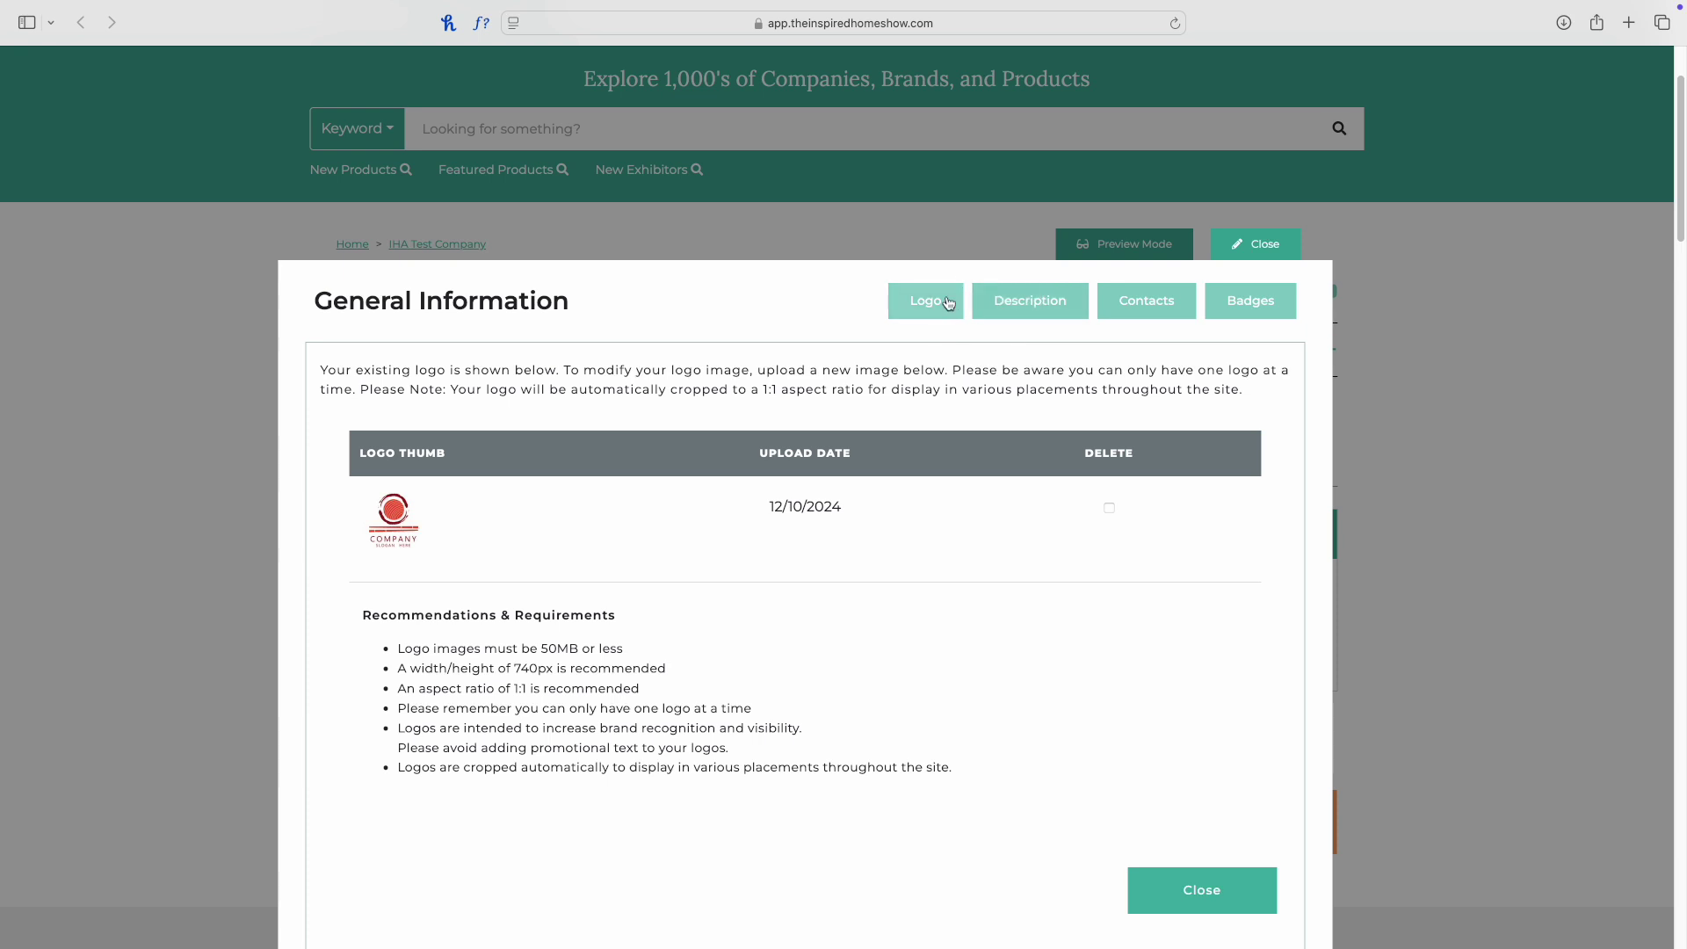
- Open the company description for editing and select the placeholder description text
left_click(1017, 309)
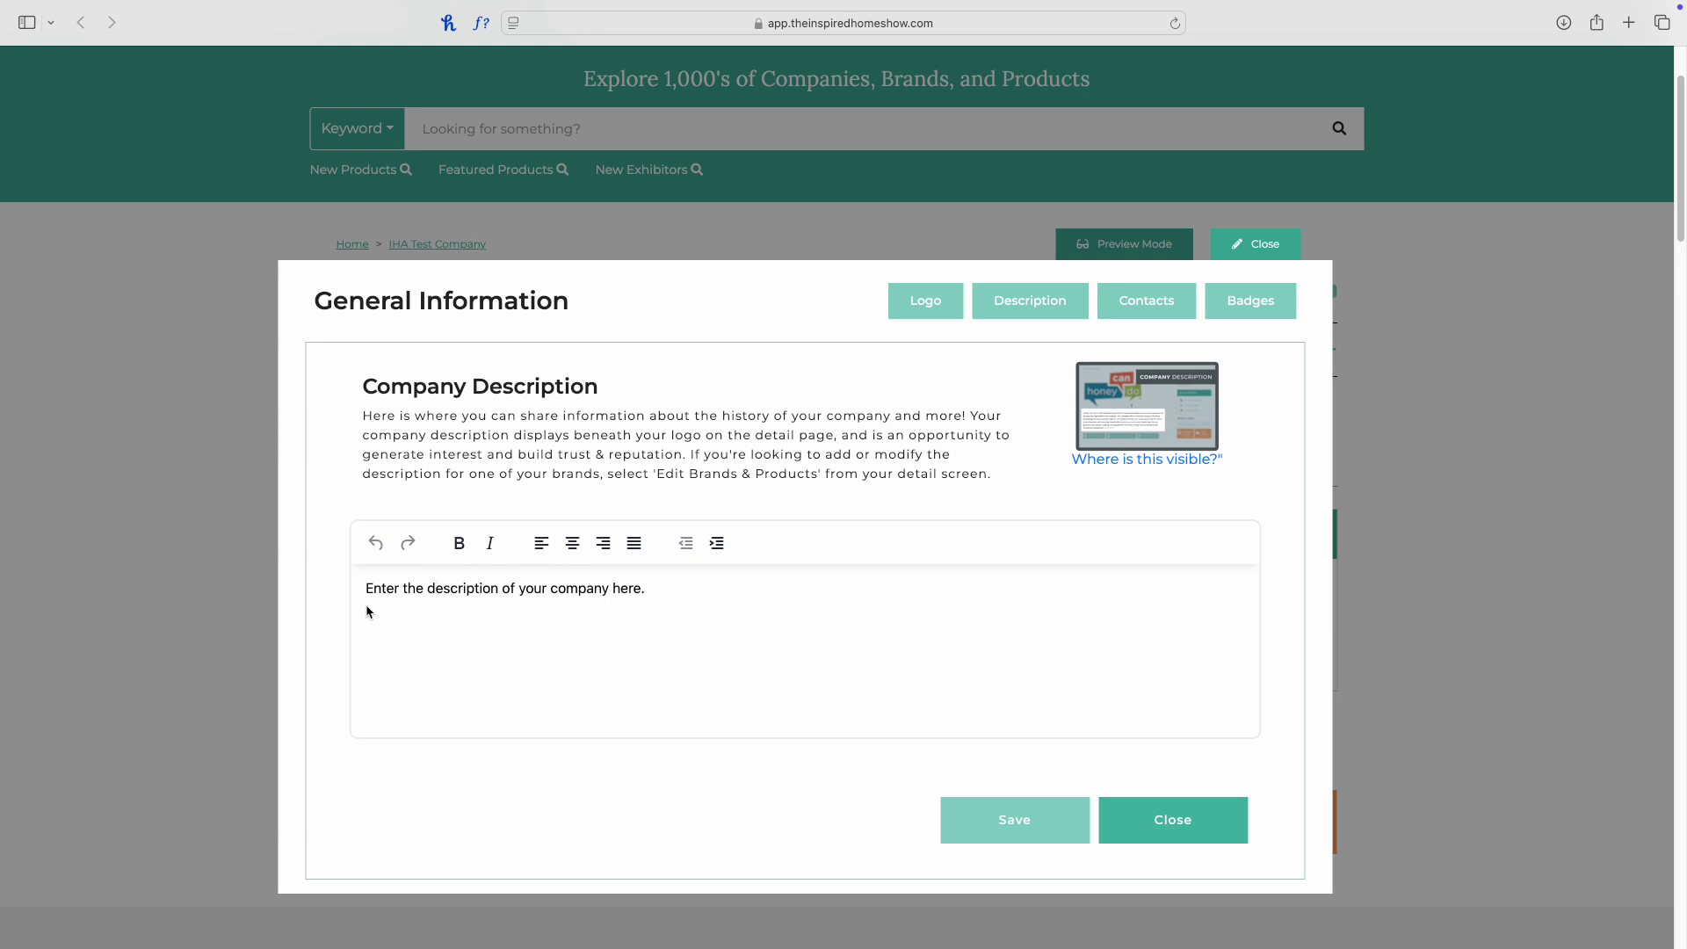
left_click(645, 589)
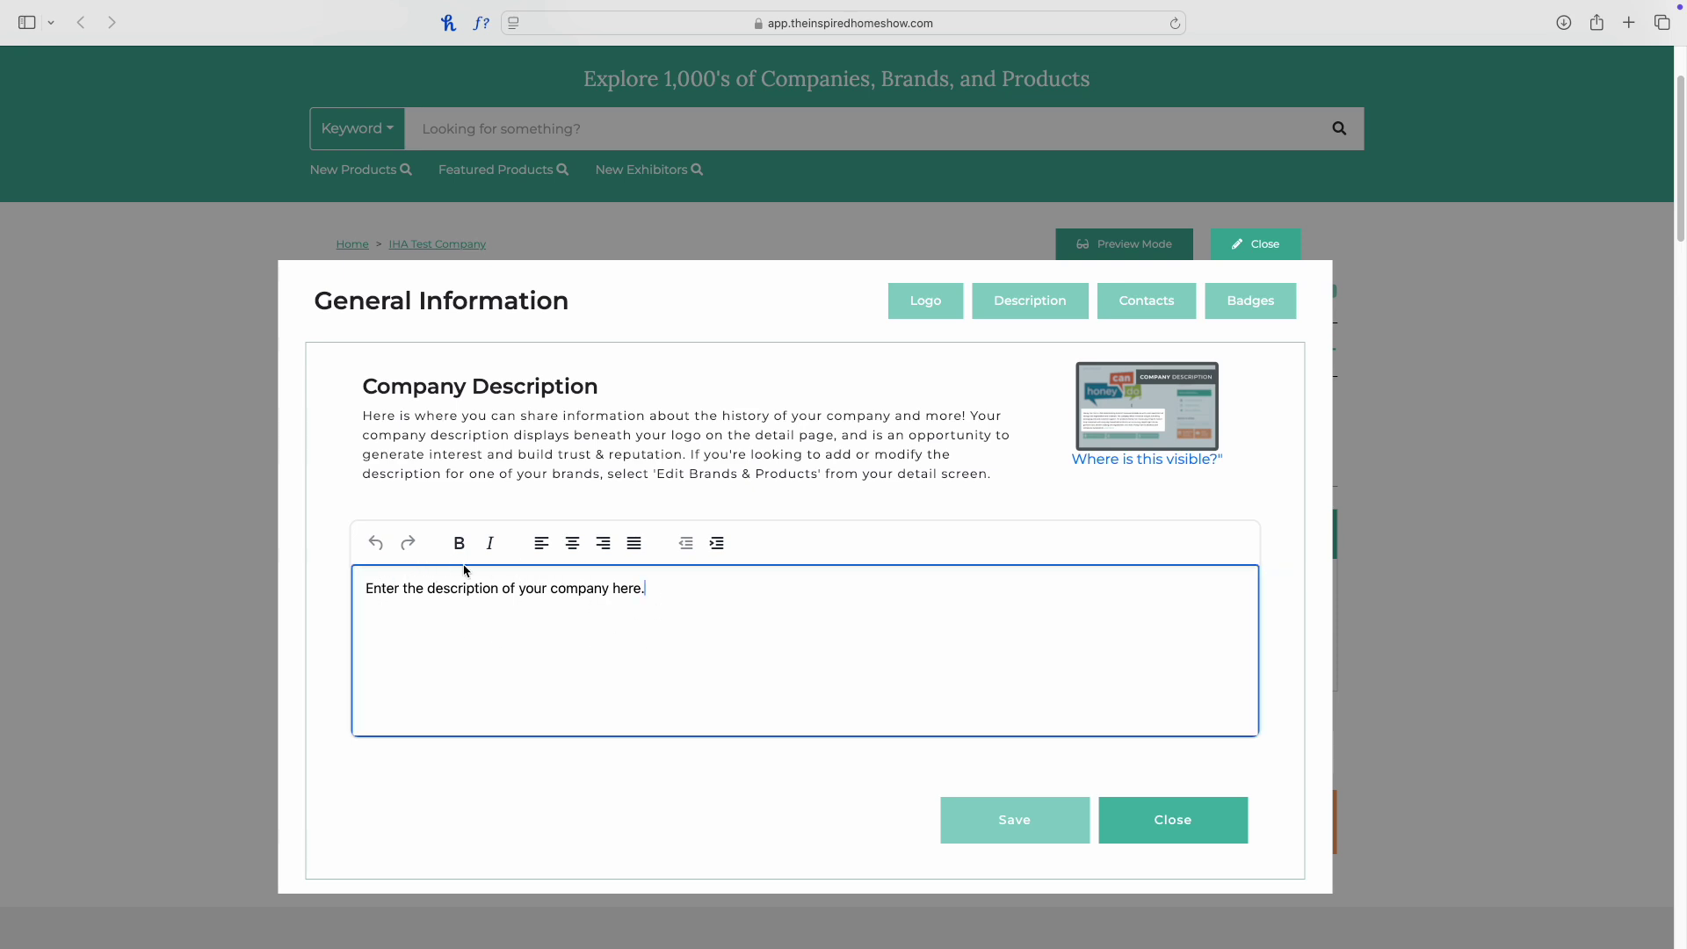
left_click_drag(652, 606, 370, 599)
- Open the company's contact details and examine the note on updating the address, phone or facsimile
left_click(1158, 315)
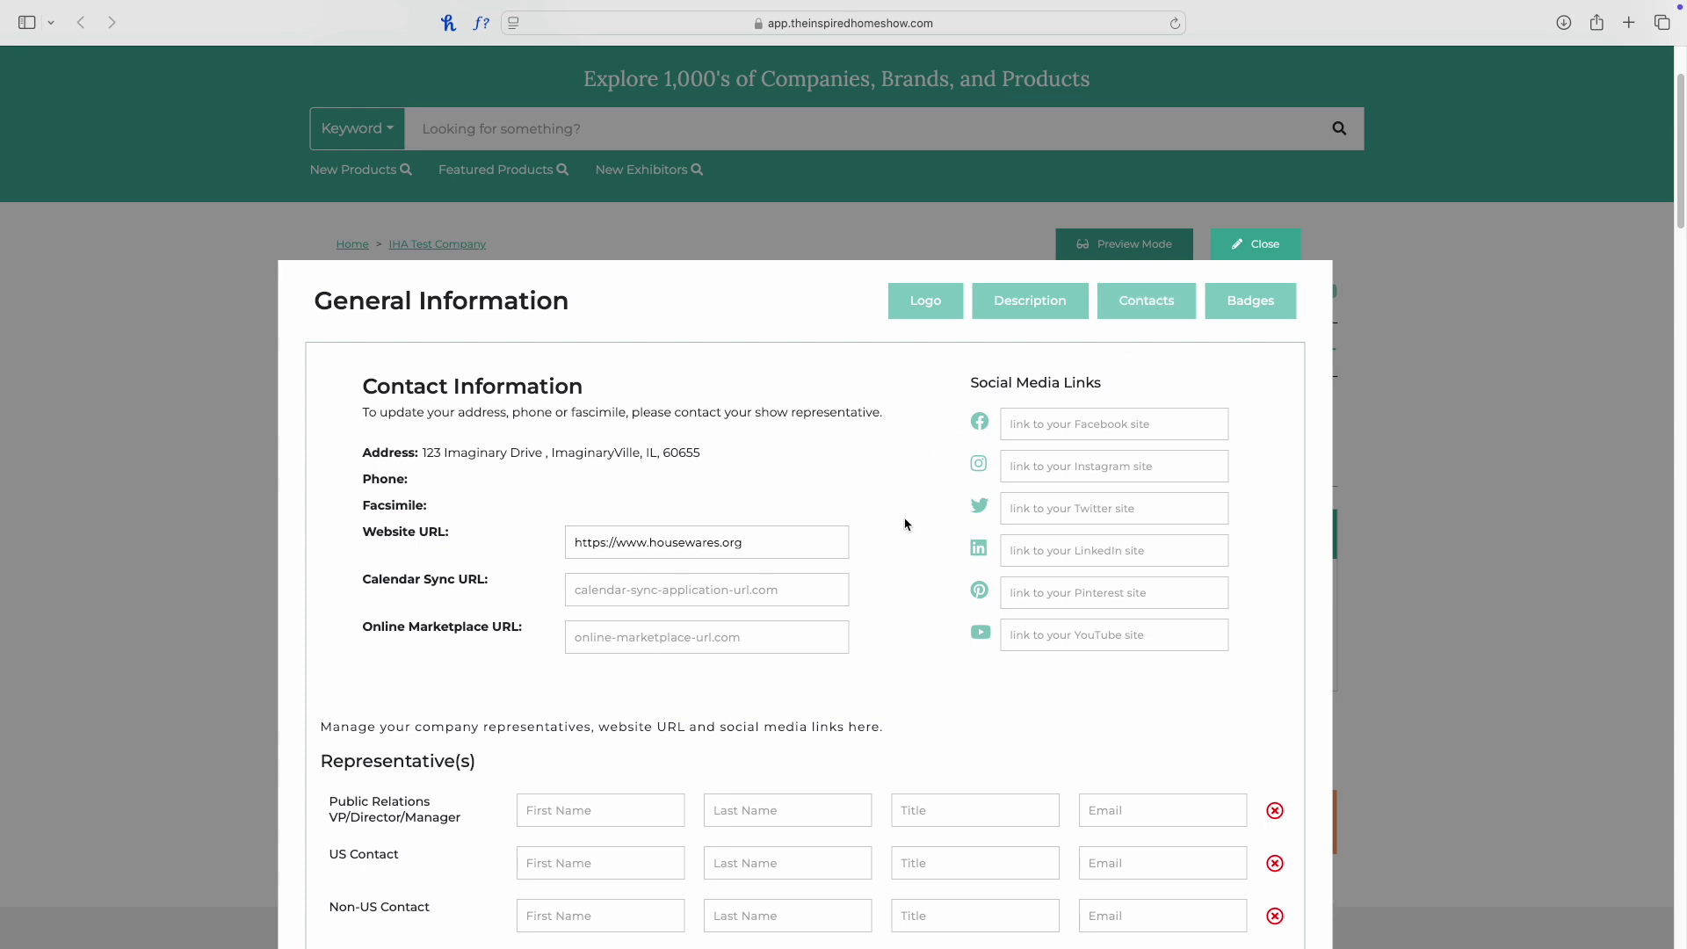
scroll(755, 809, "down", 5)
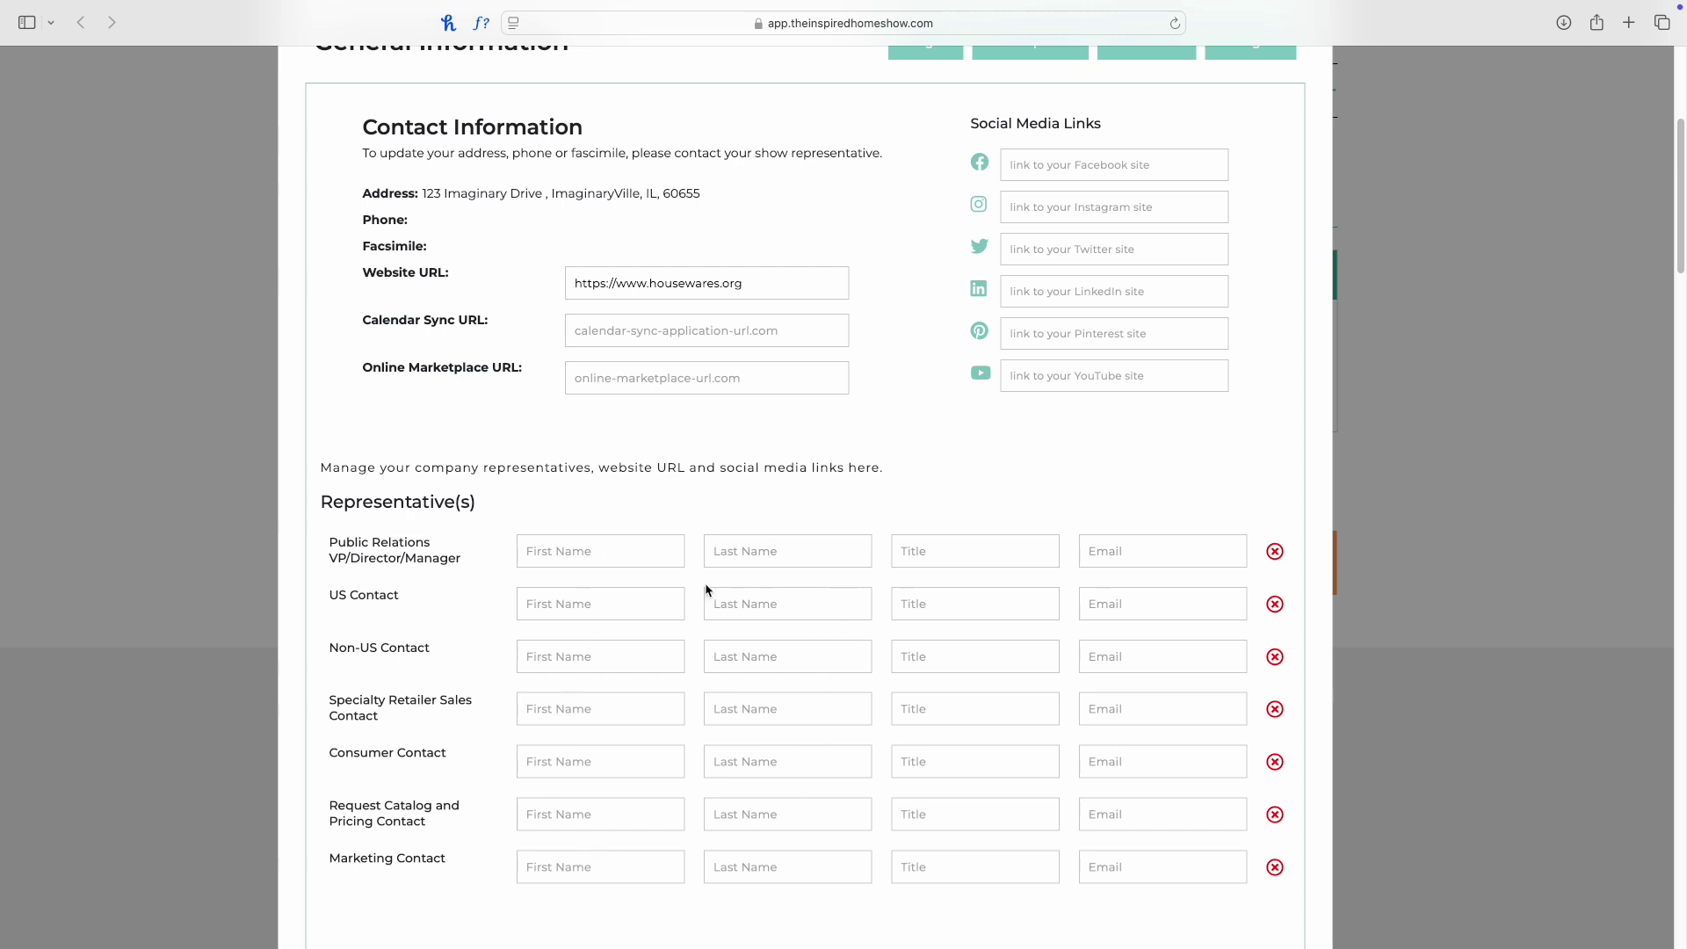
scroll(906, 549, "up", 4)
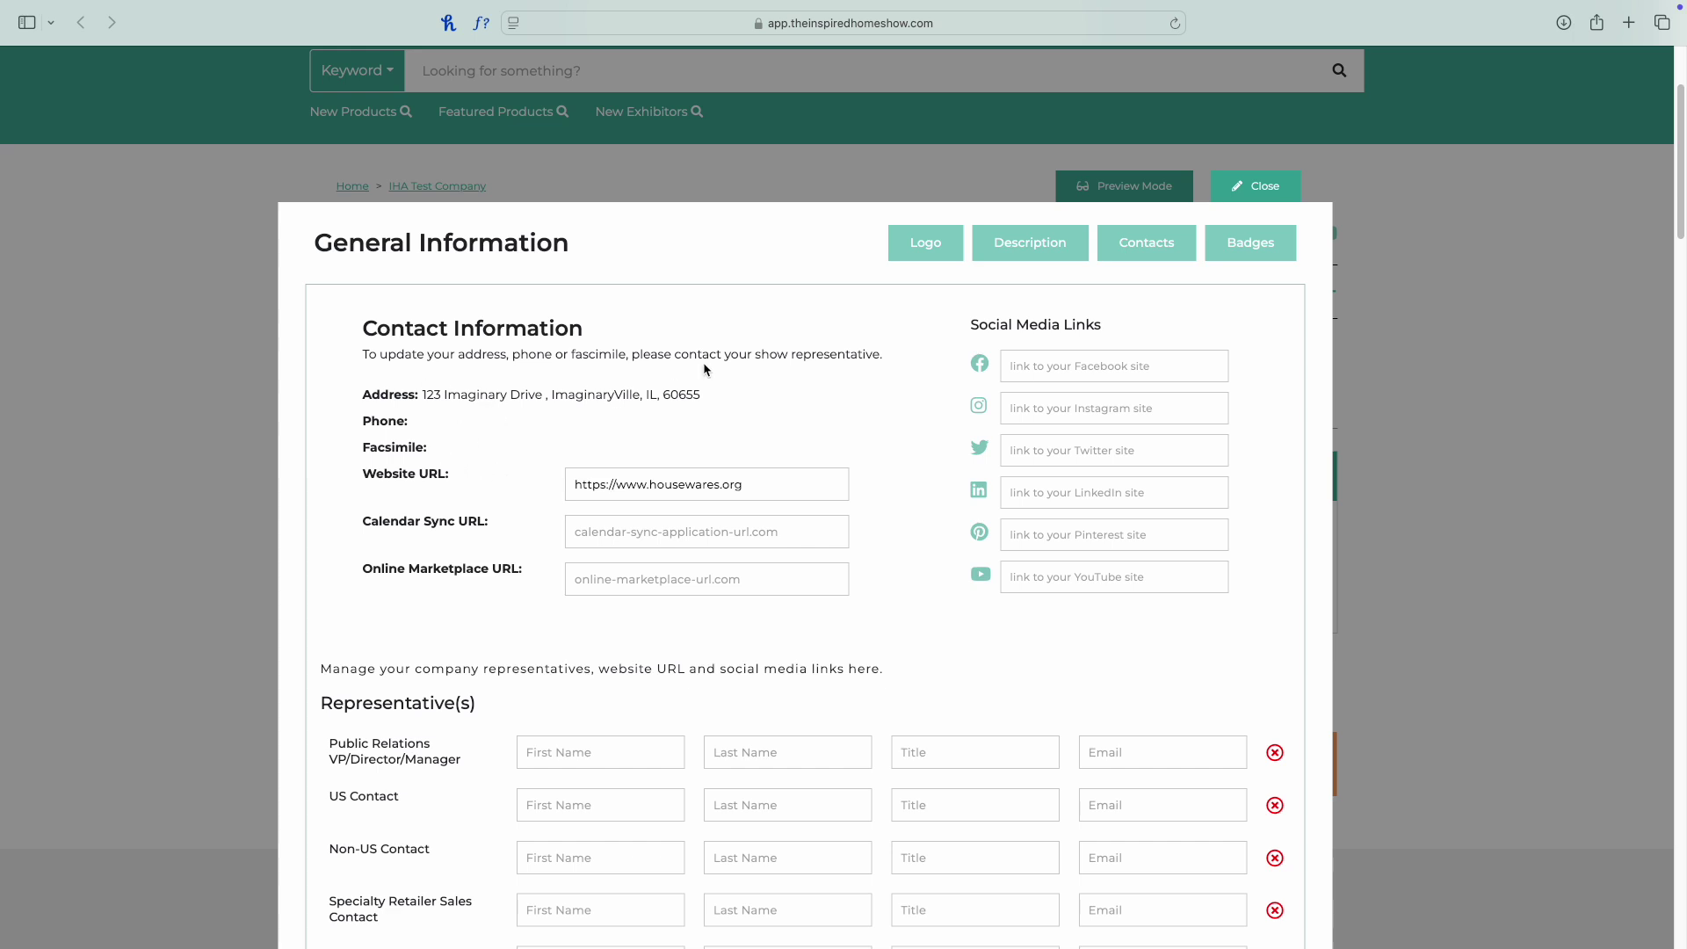
left_click_drag(674, 354, 888, 355)
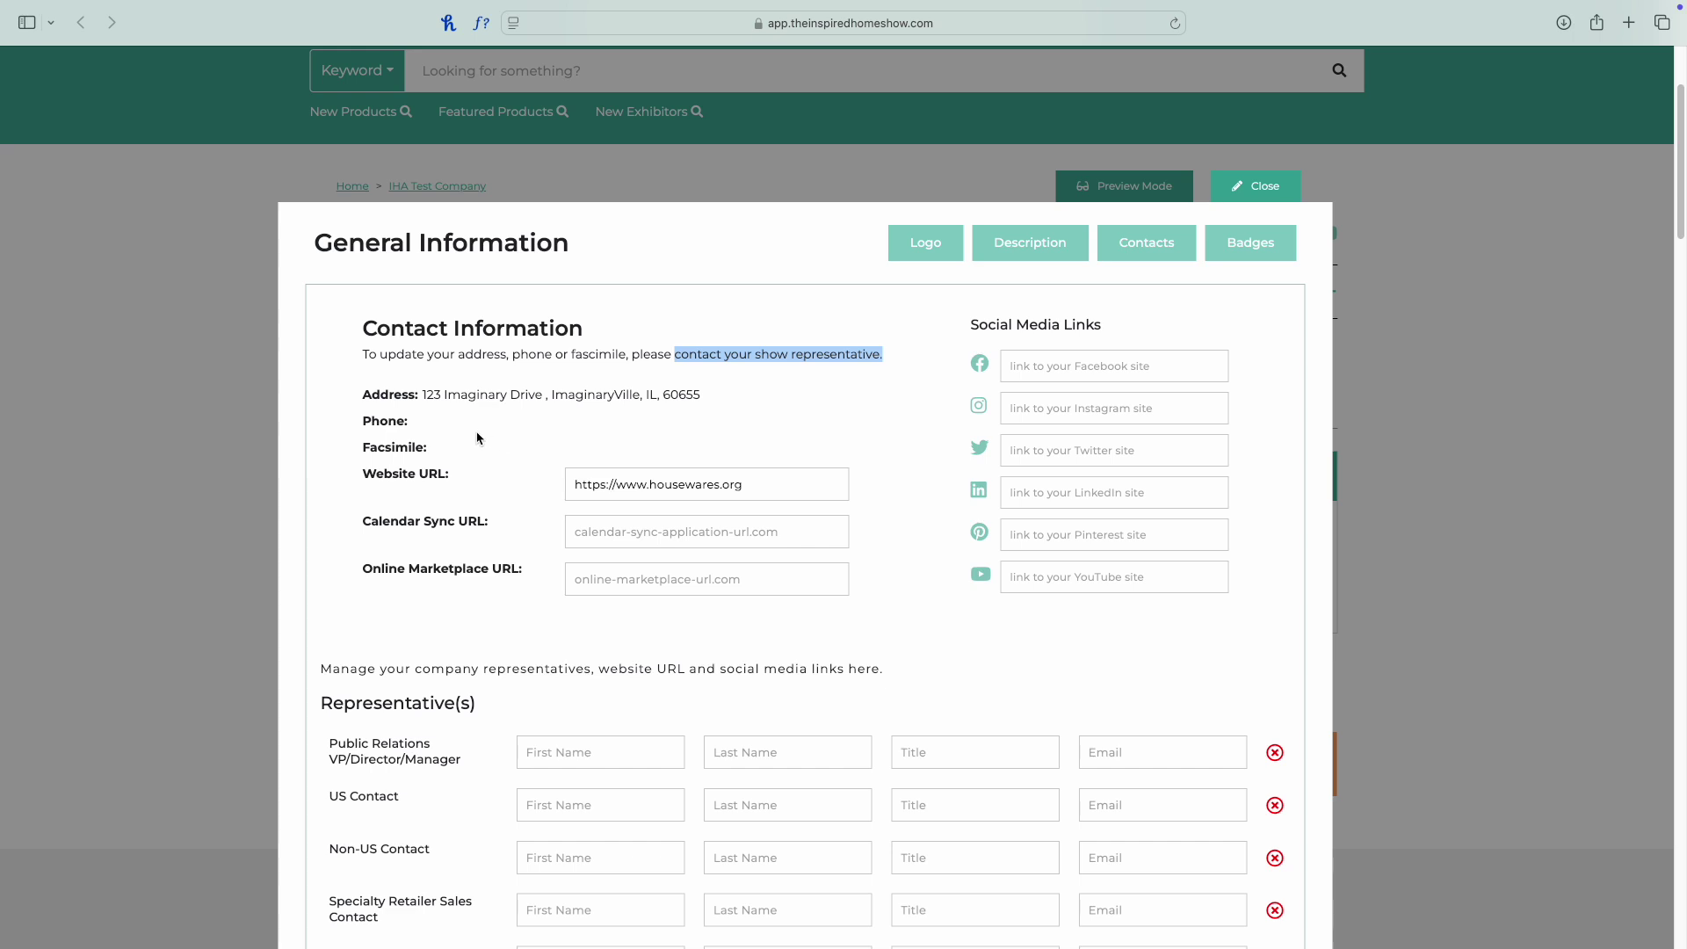
left_click(583, 444)
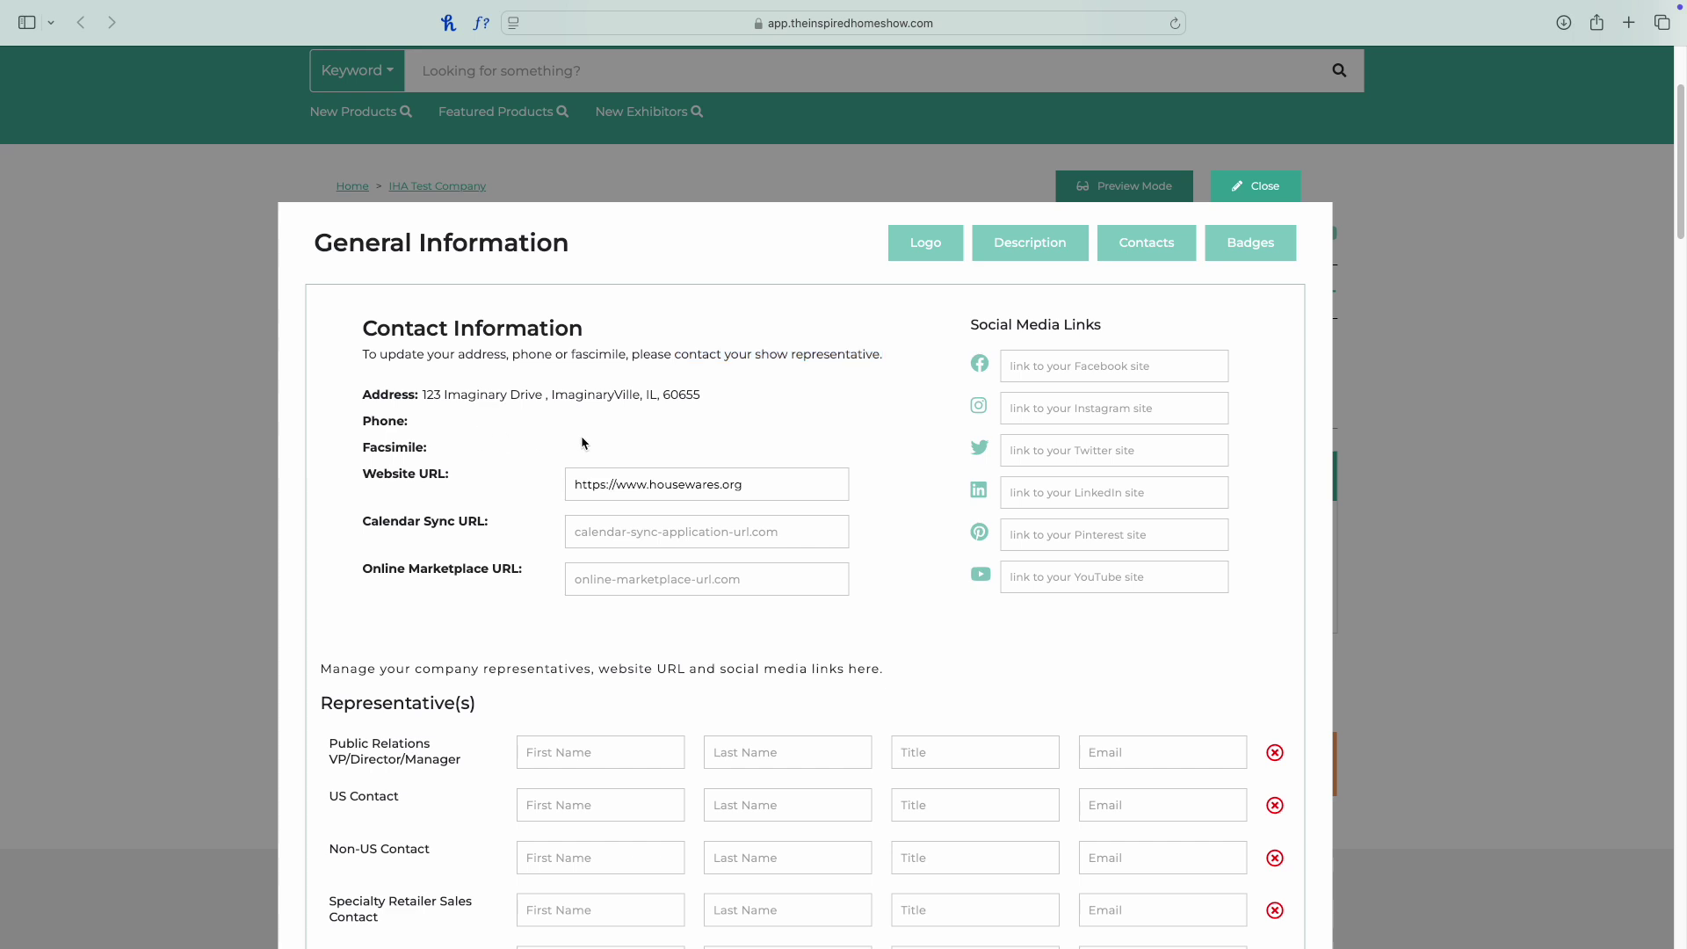
- Examine the Calendar Sync URL and Online Marketplace URL fields in the contact information
scroll(584, 443, "down", 1)
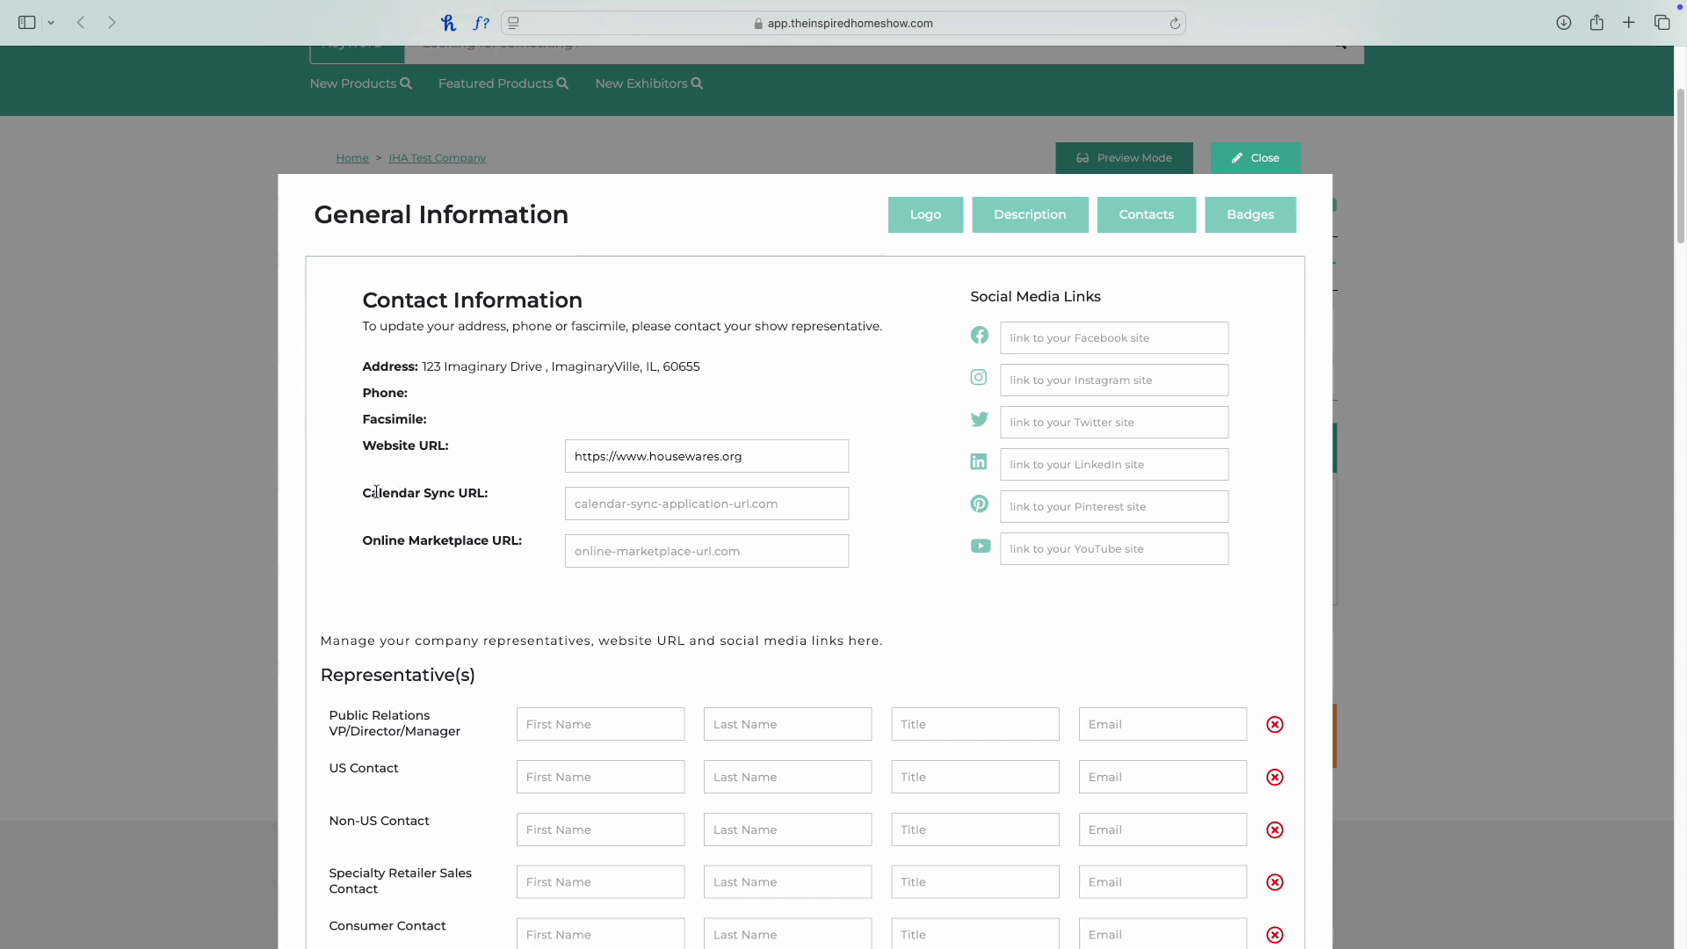
left_click_drag(361, 502, 498, 499)
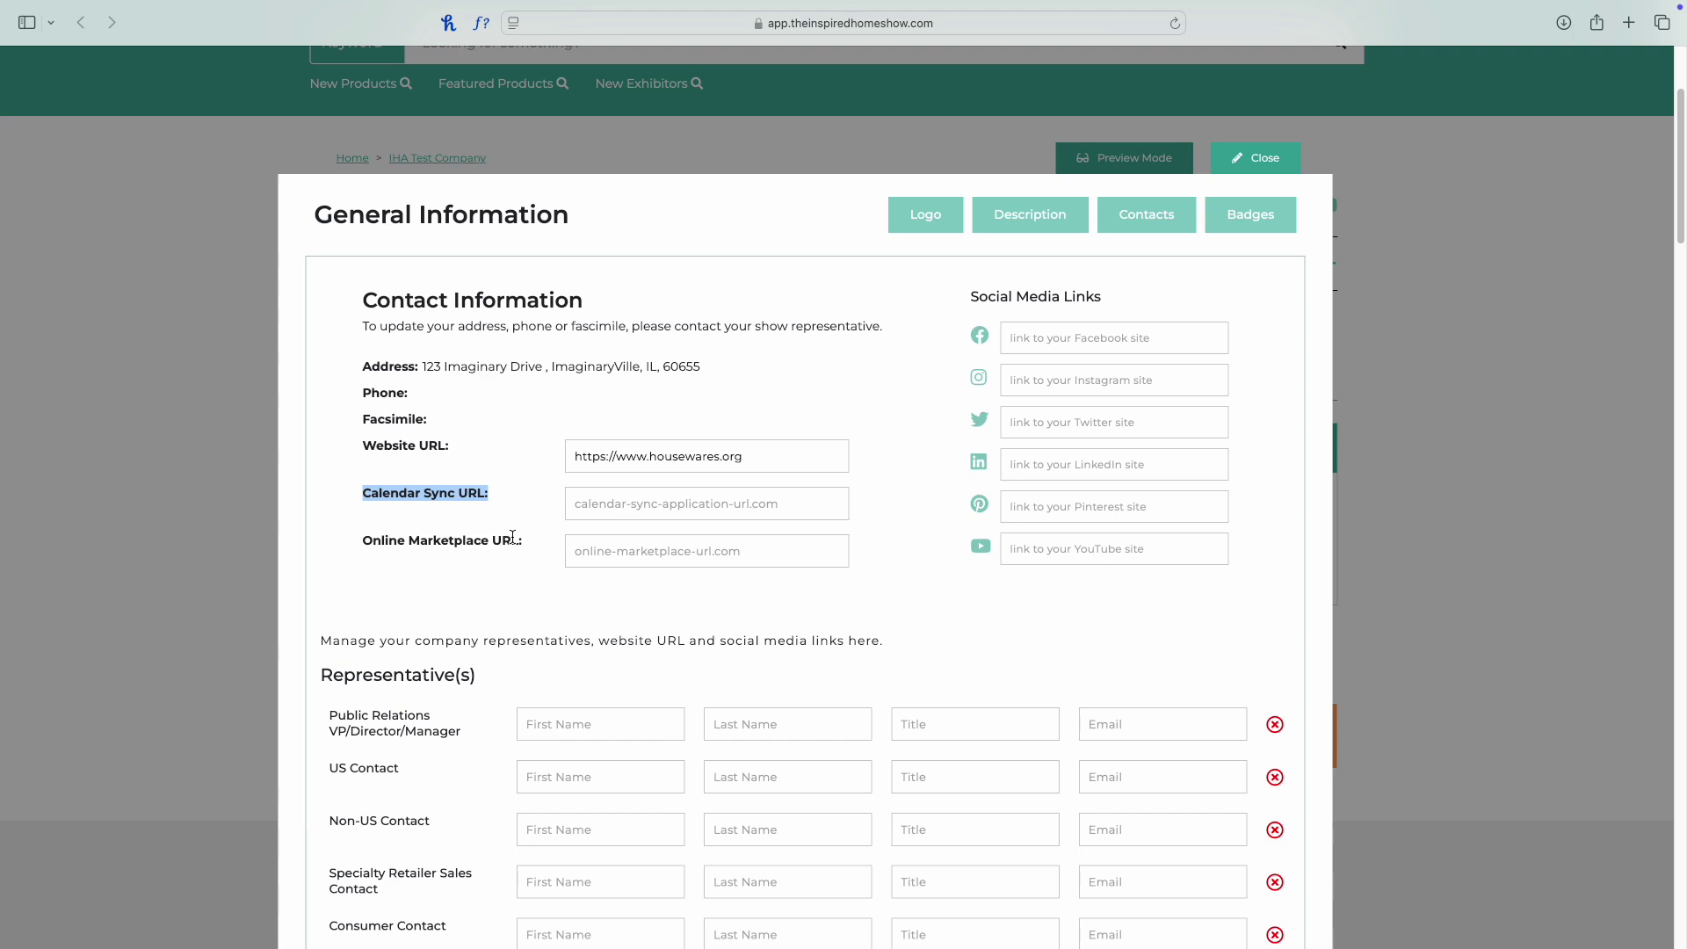
left_click(599, 501)
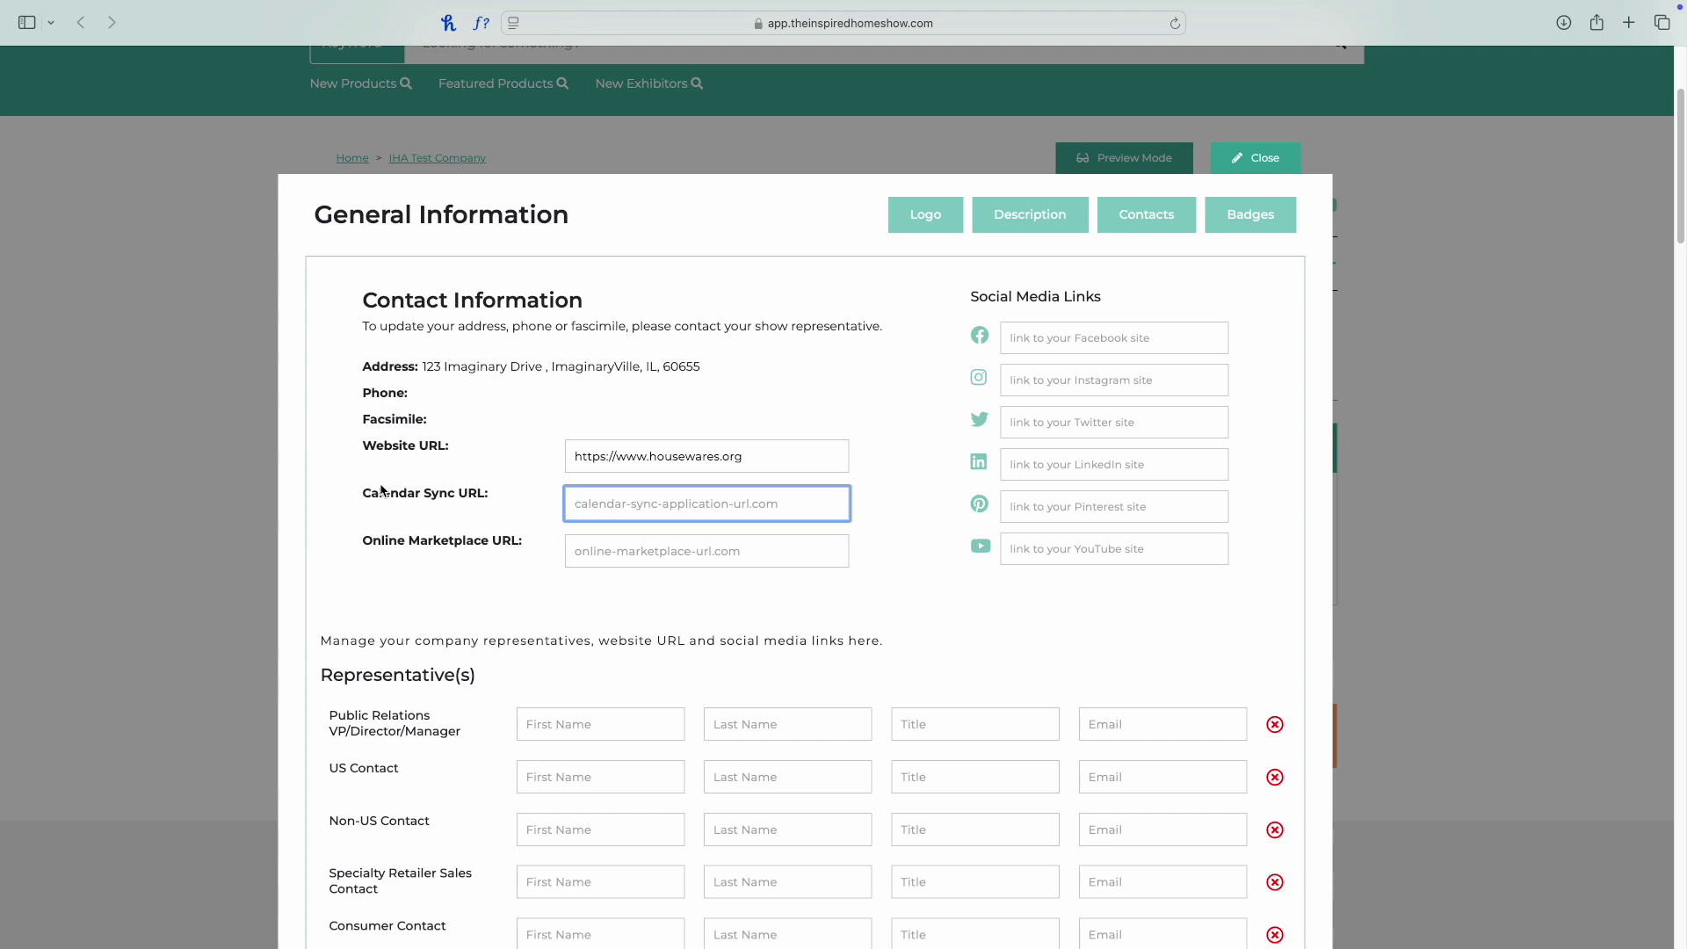
left_click(623, 556)
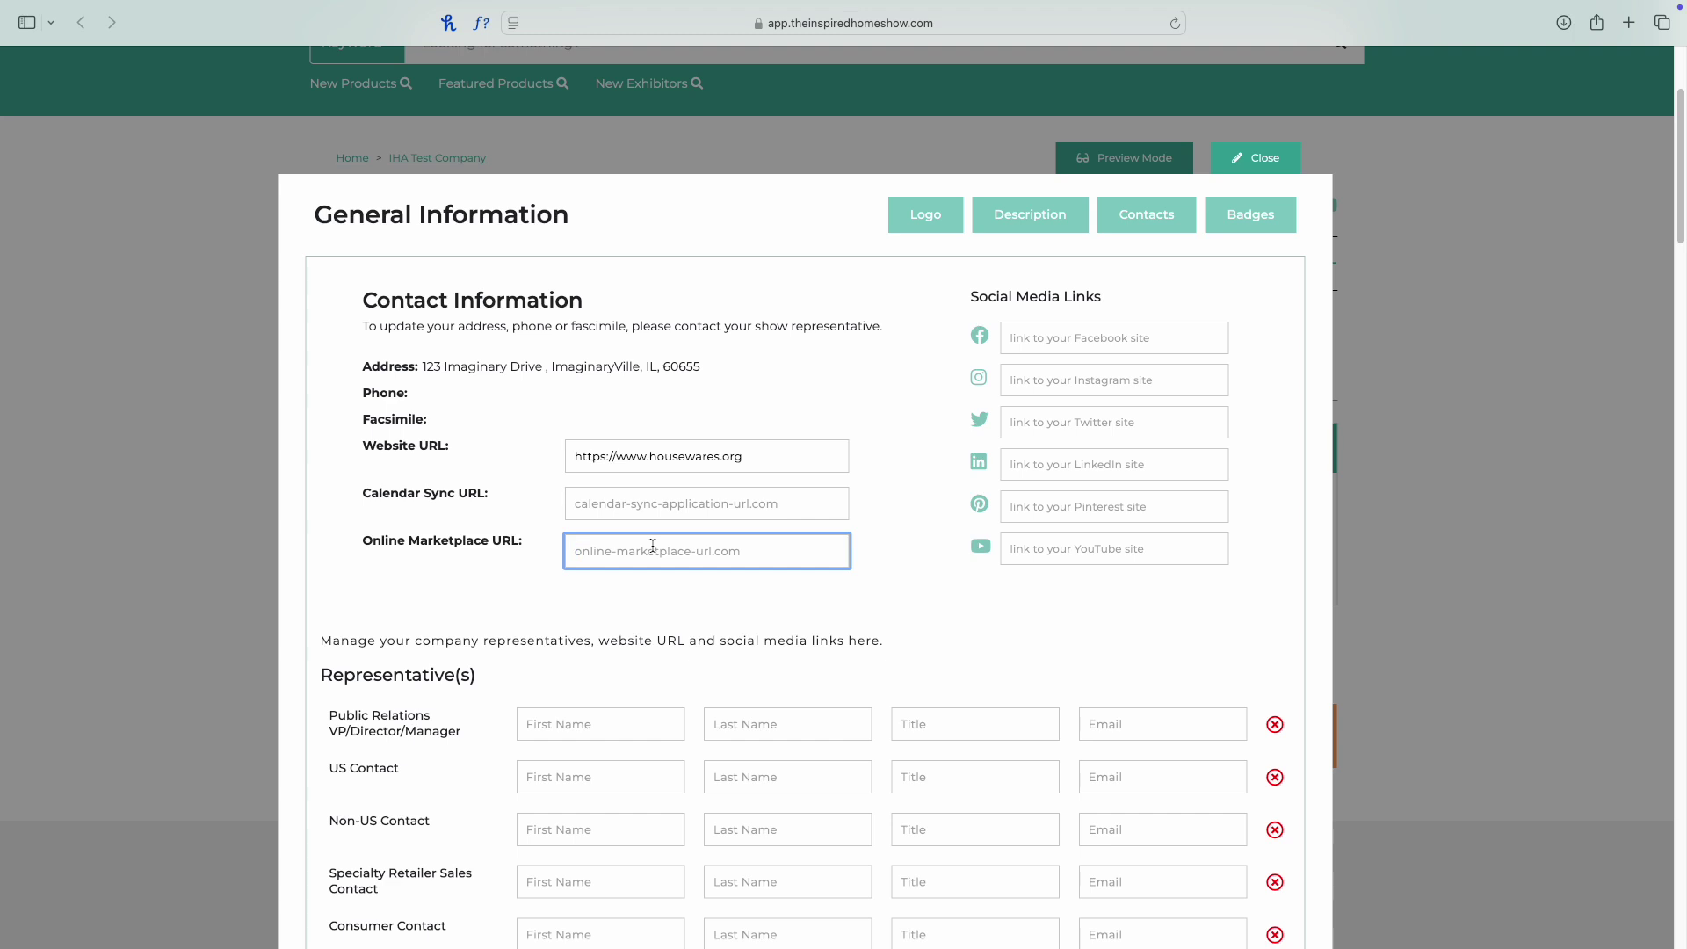
- Review the social media link and representative fields, and close the contact details without saving
scroll(653, 546, "down", 3)
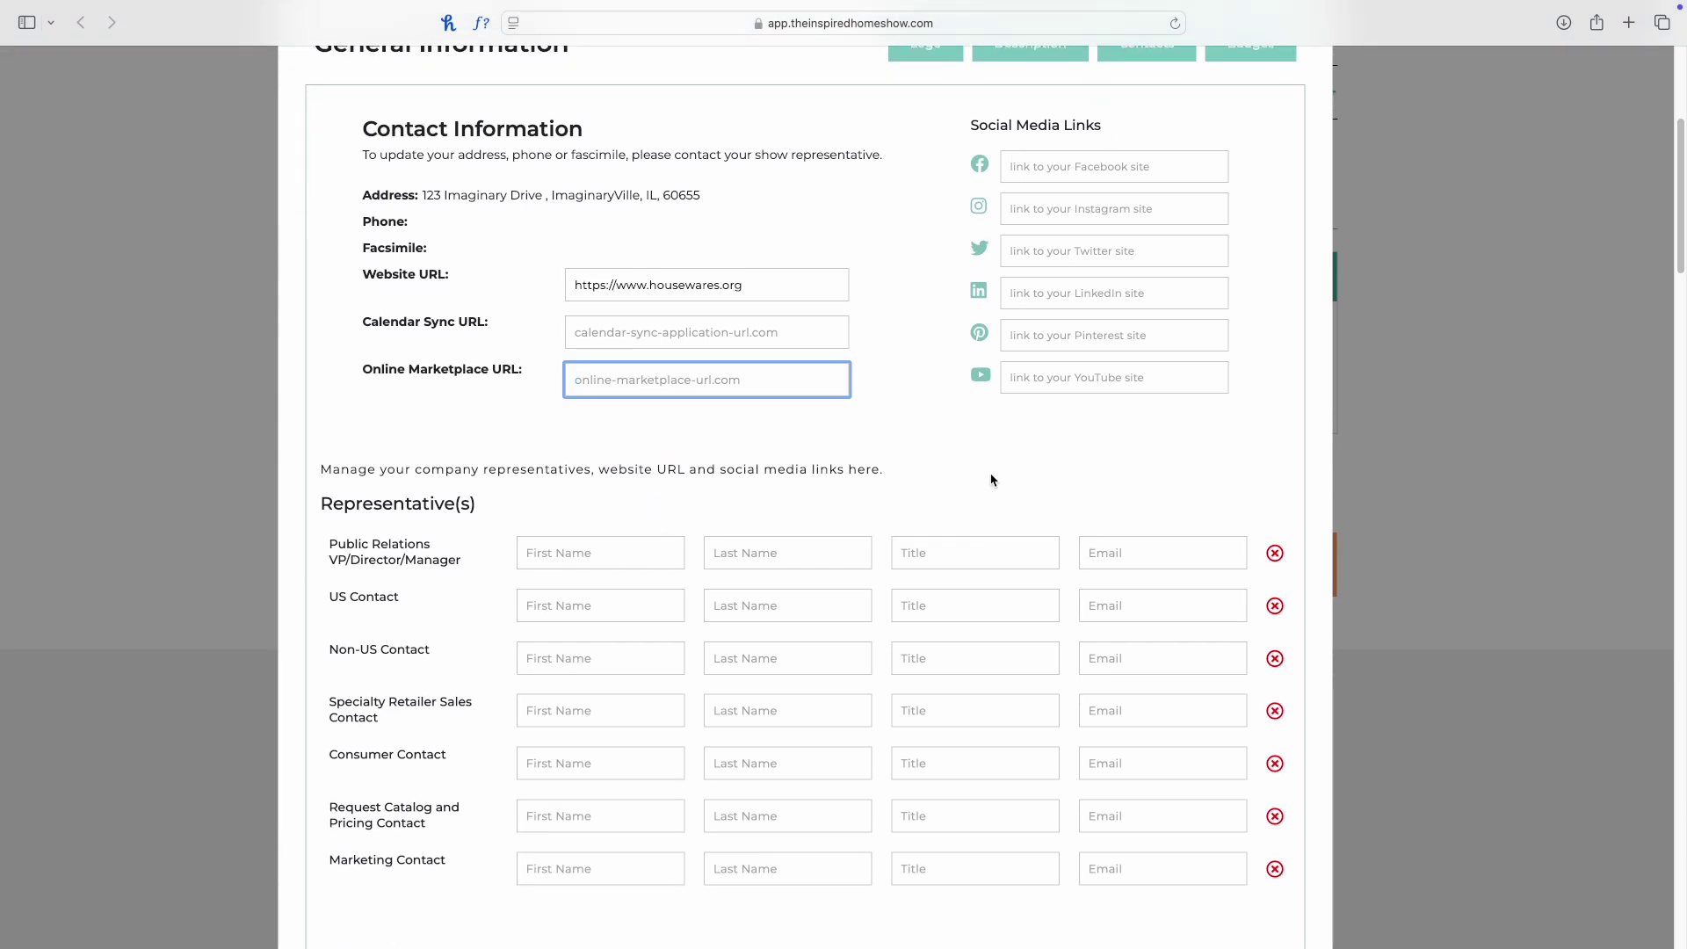
scroll(992, 480, "up", 2)
scroll(833, 610, "down", 1)
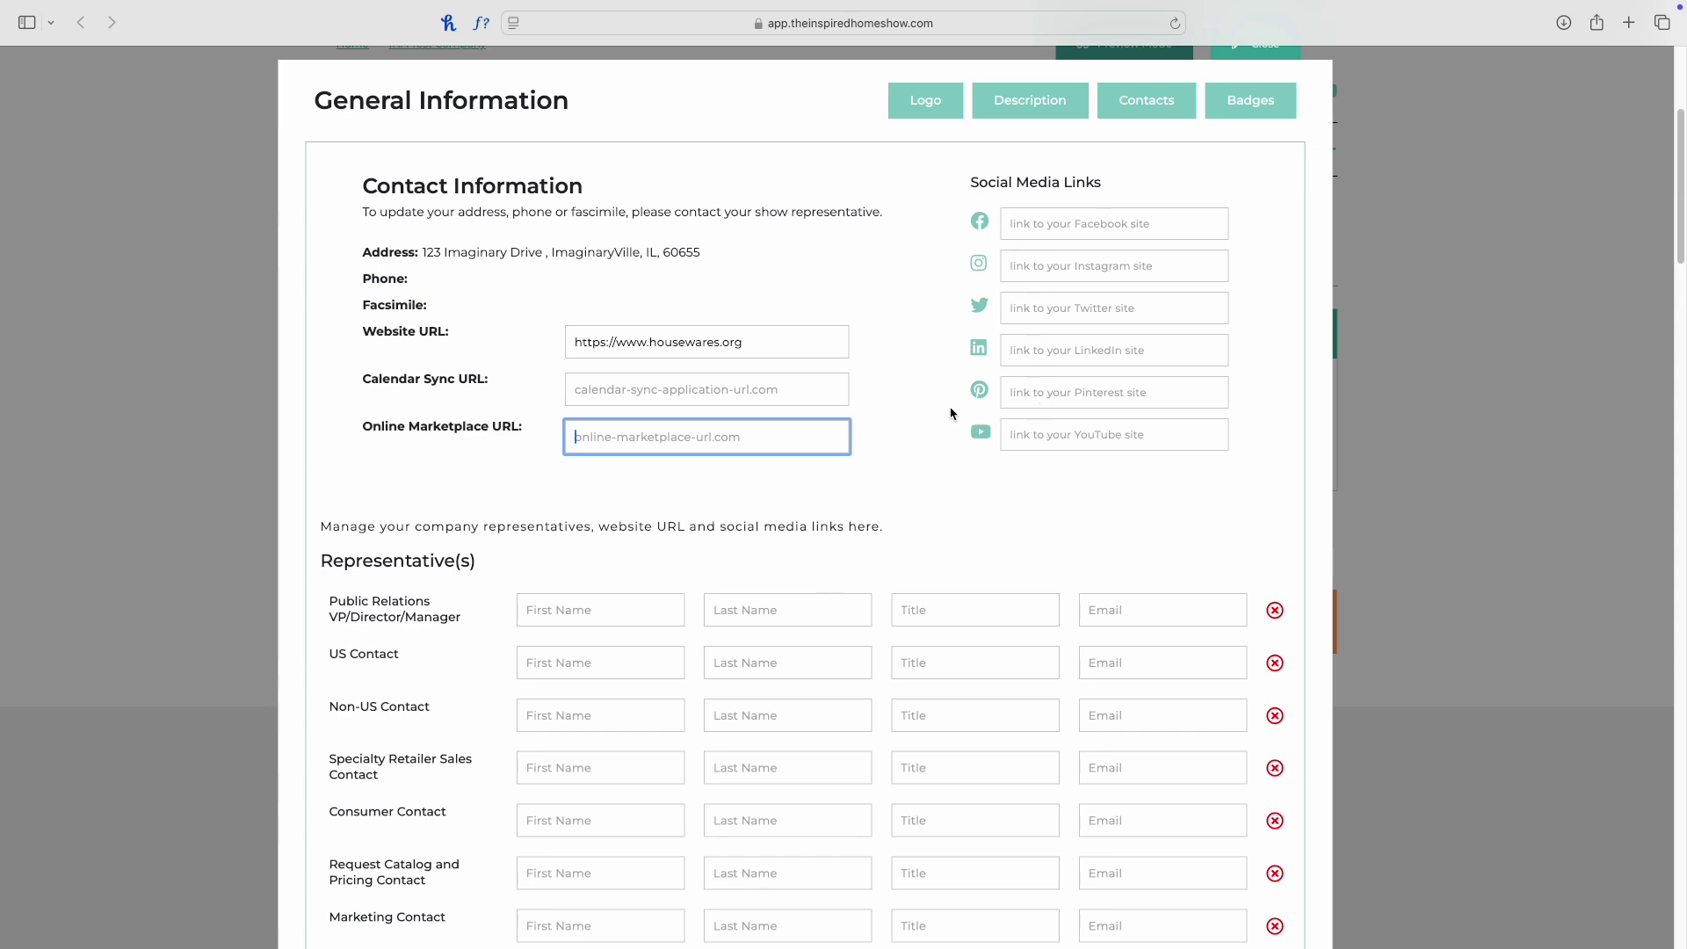
scroll(954, 414, "down", 5)
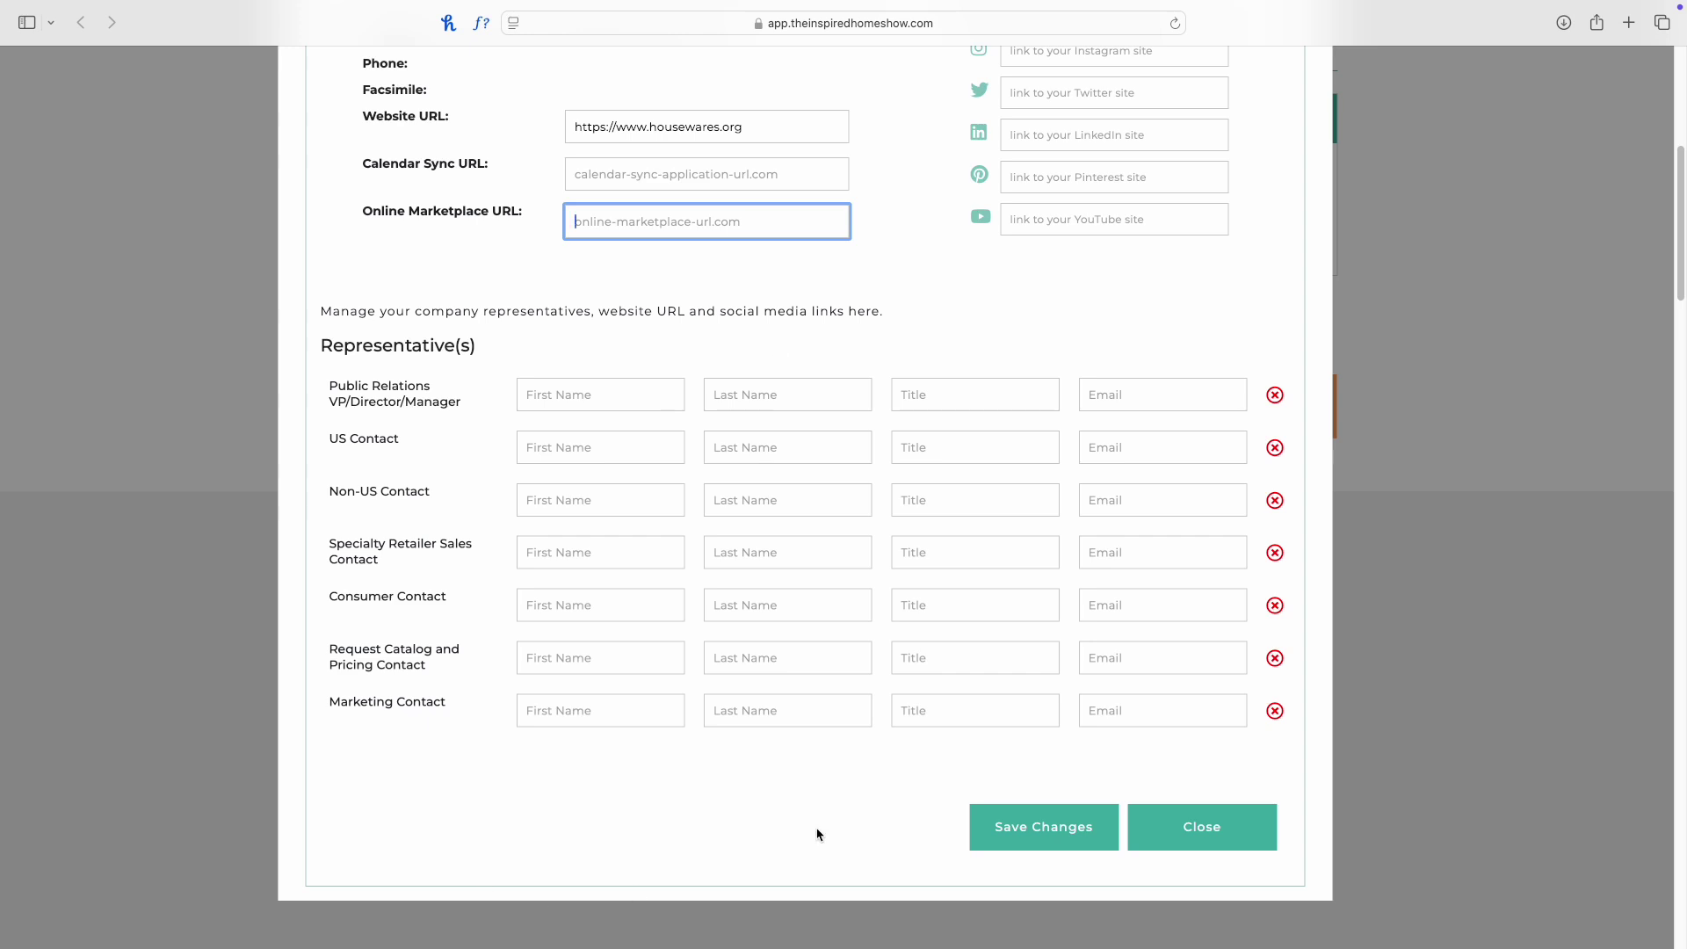
left_click(1208, 834)
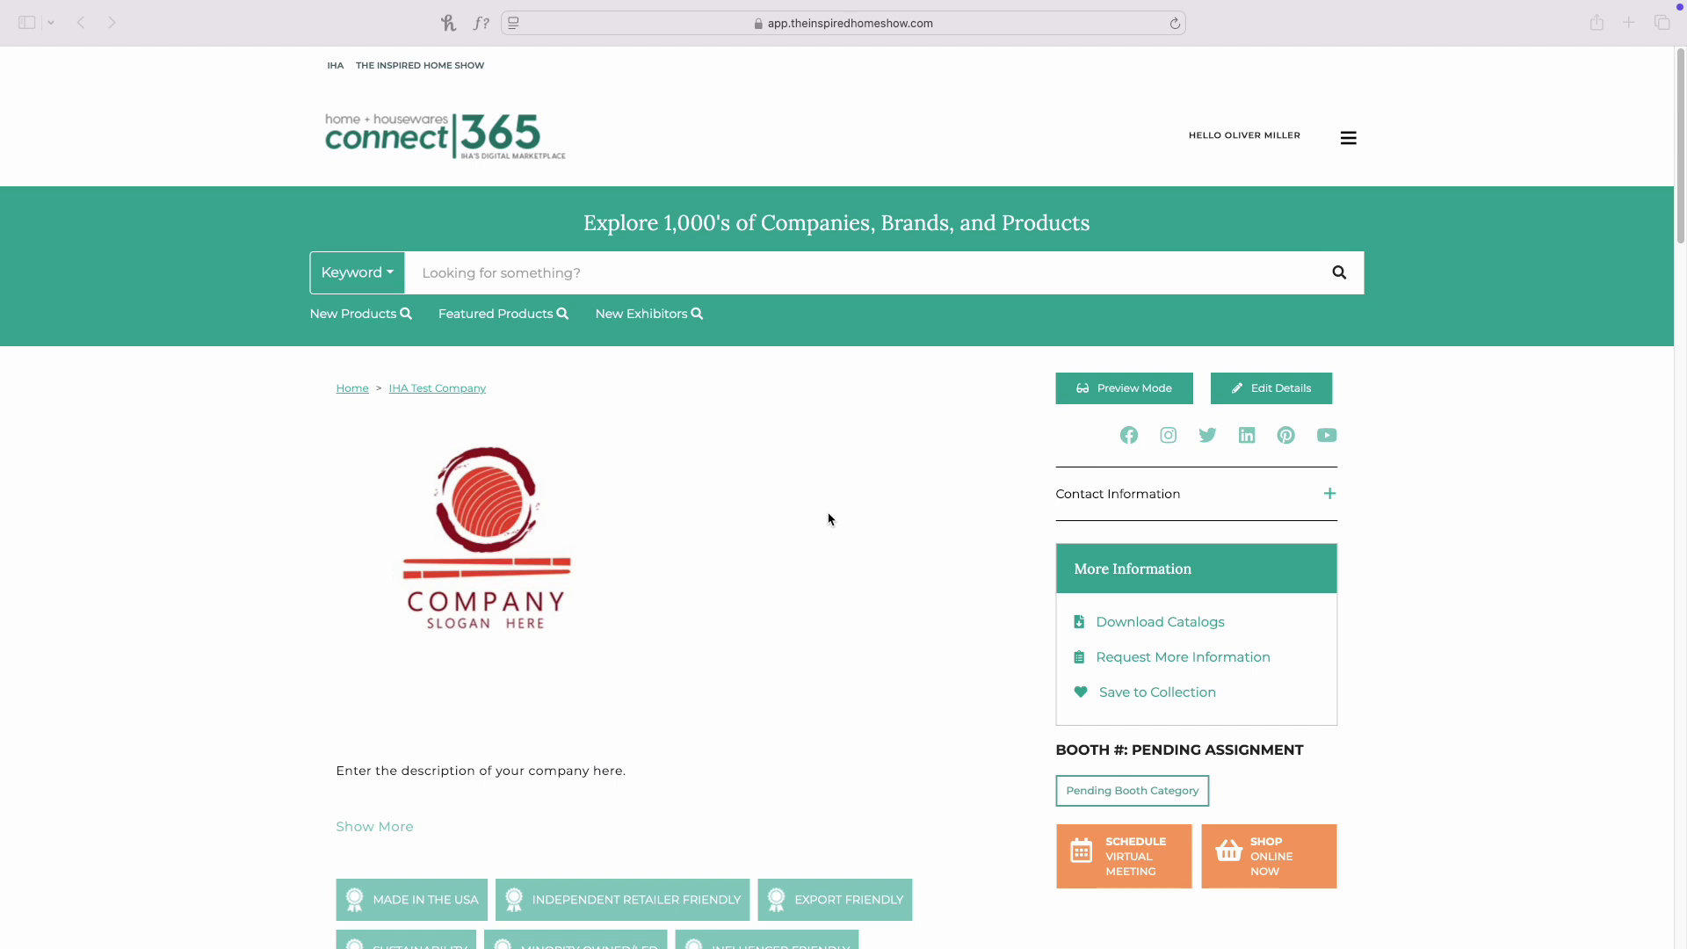
- Examine the virtual meeting and online shop links and the company badges on the profile page
scroll(870, 656, "down", 1)
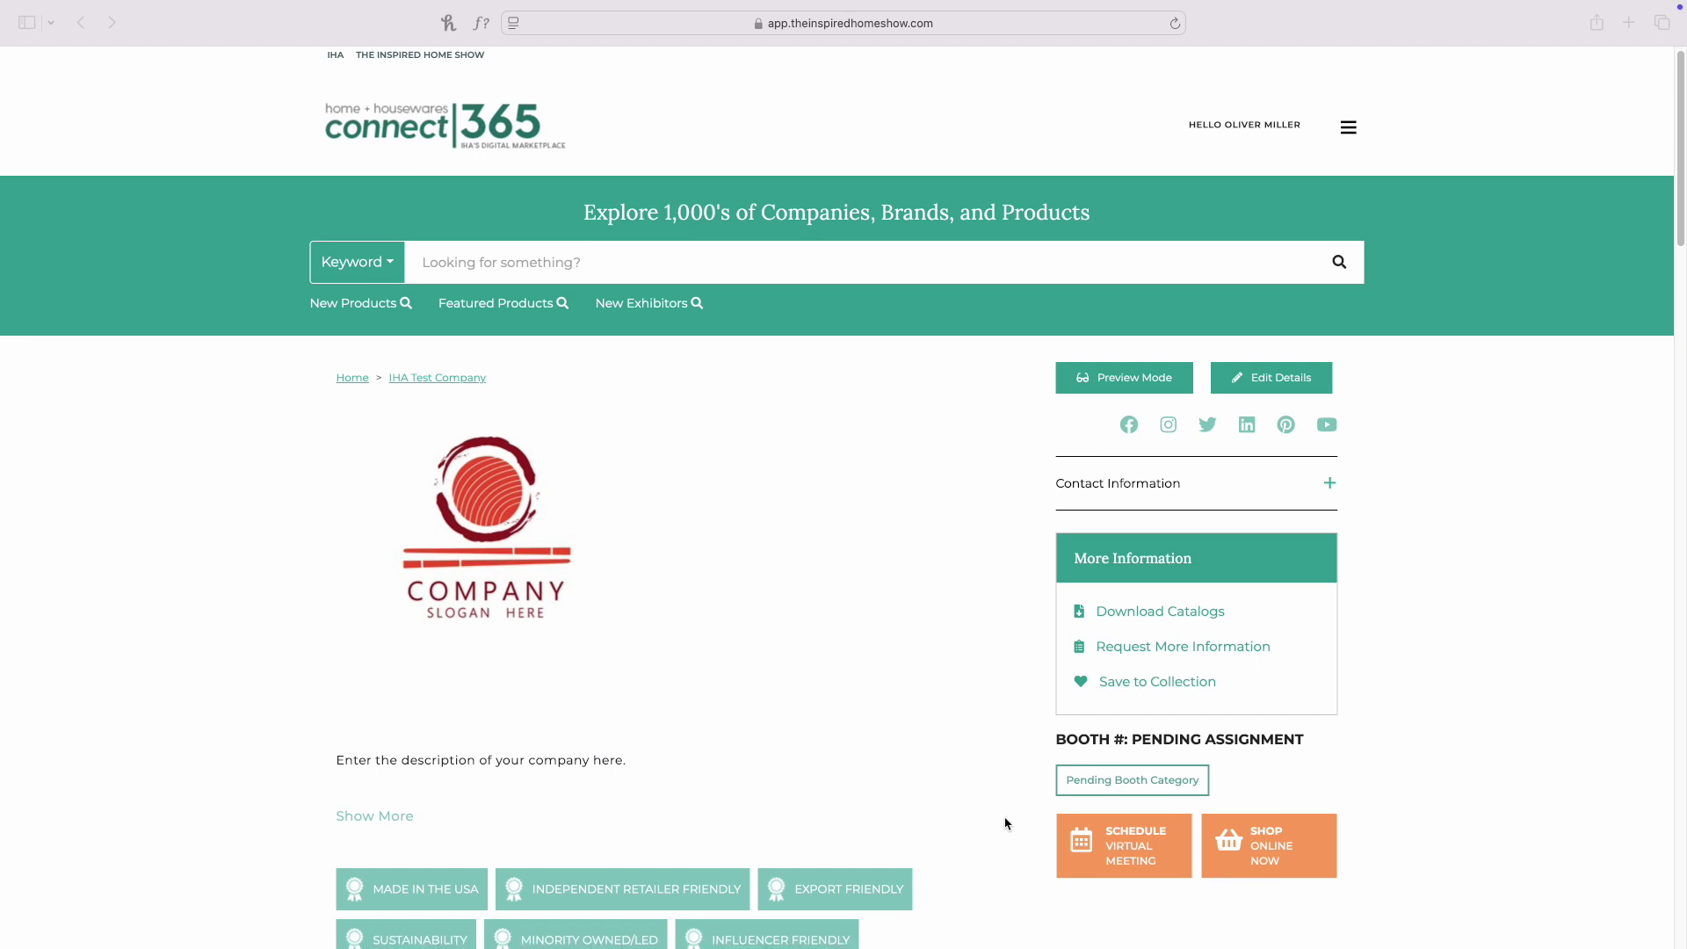
scroll(1024, 765, "down", 2)
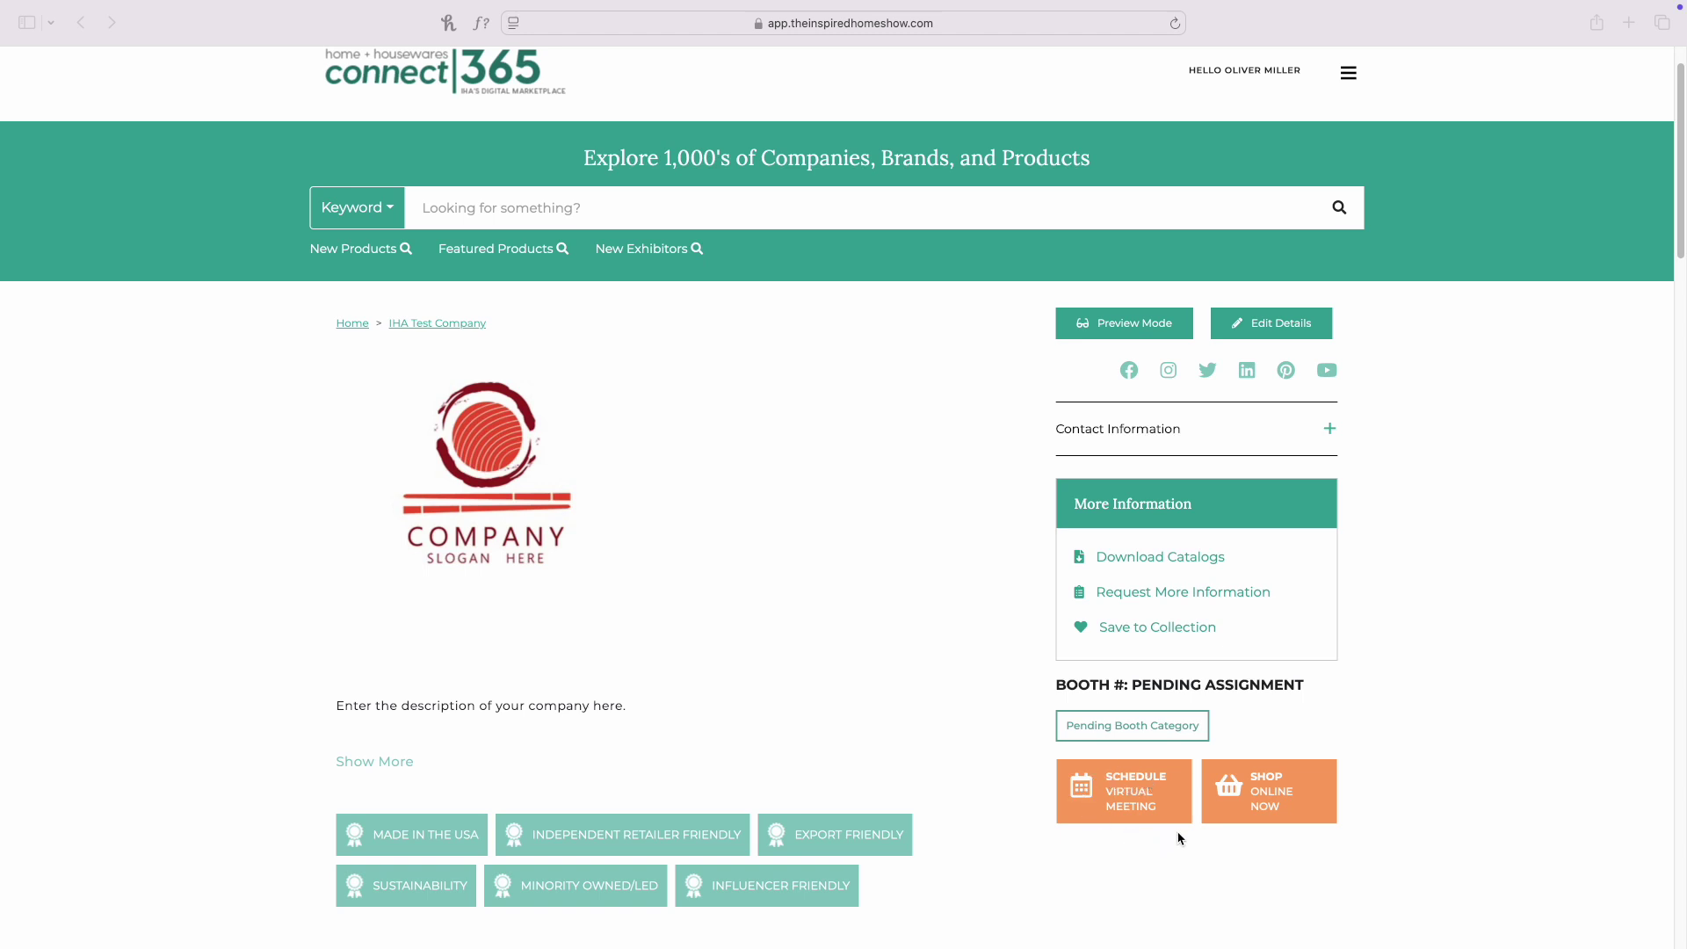
scroll(1048, 796, "down", 1)
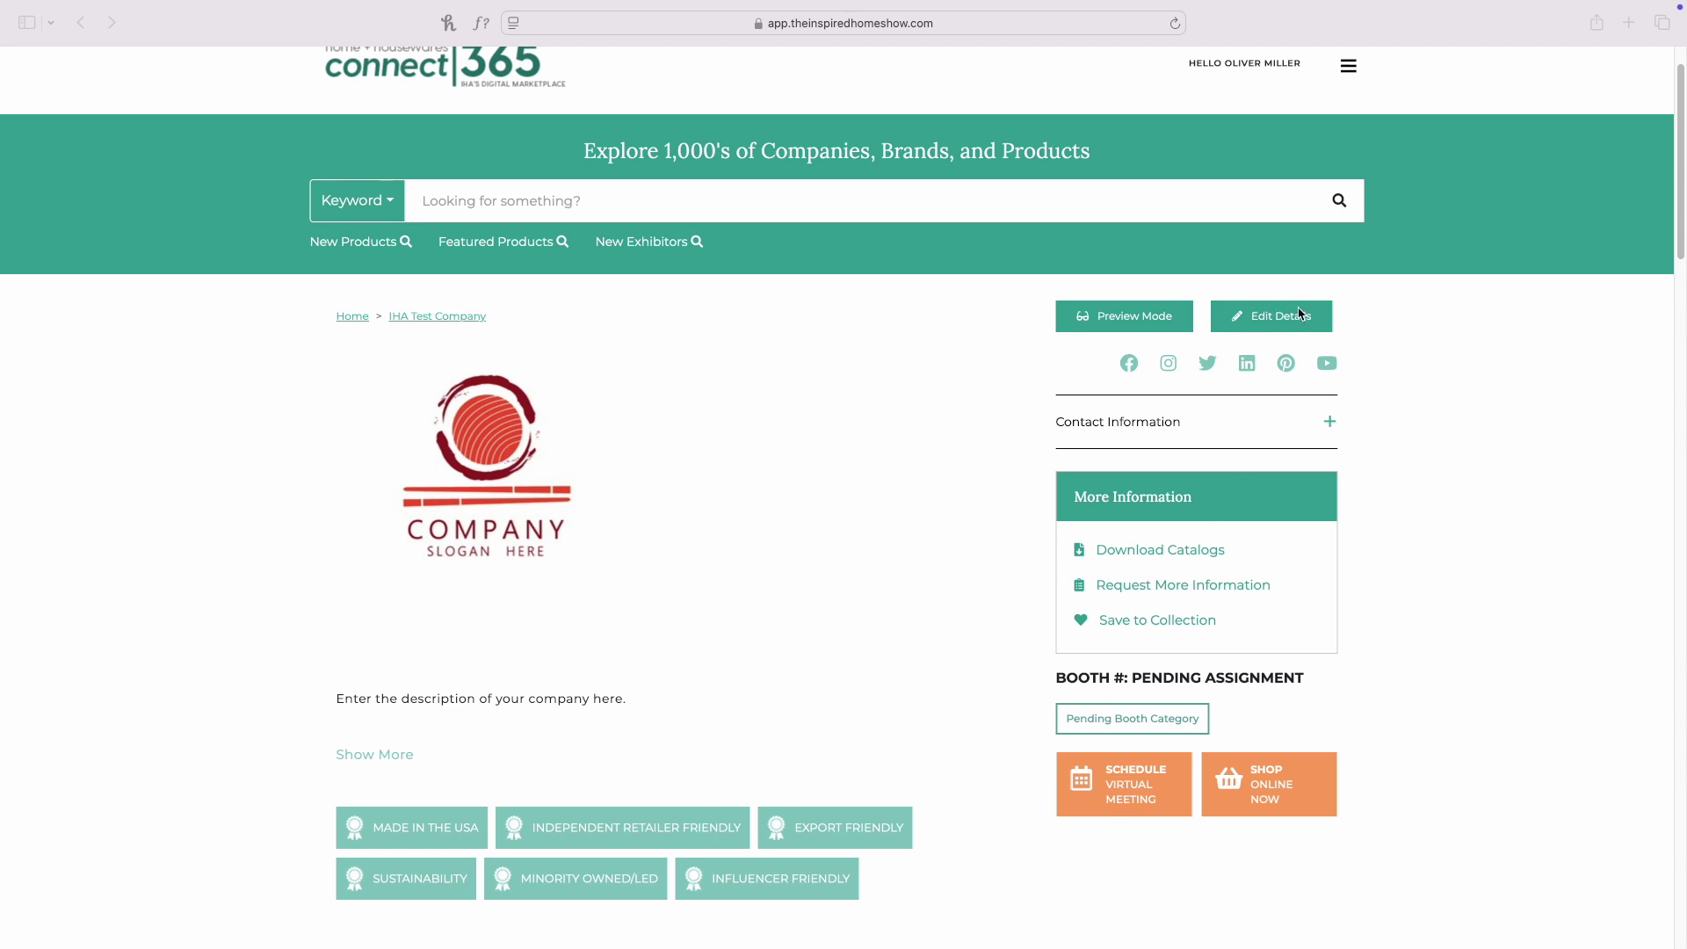
scroll(1074, 775, "down", 3)
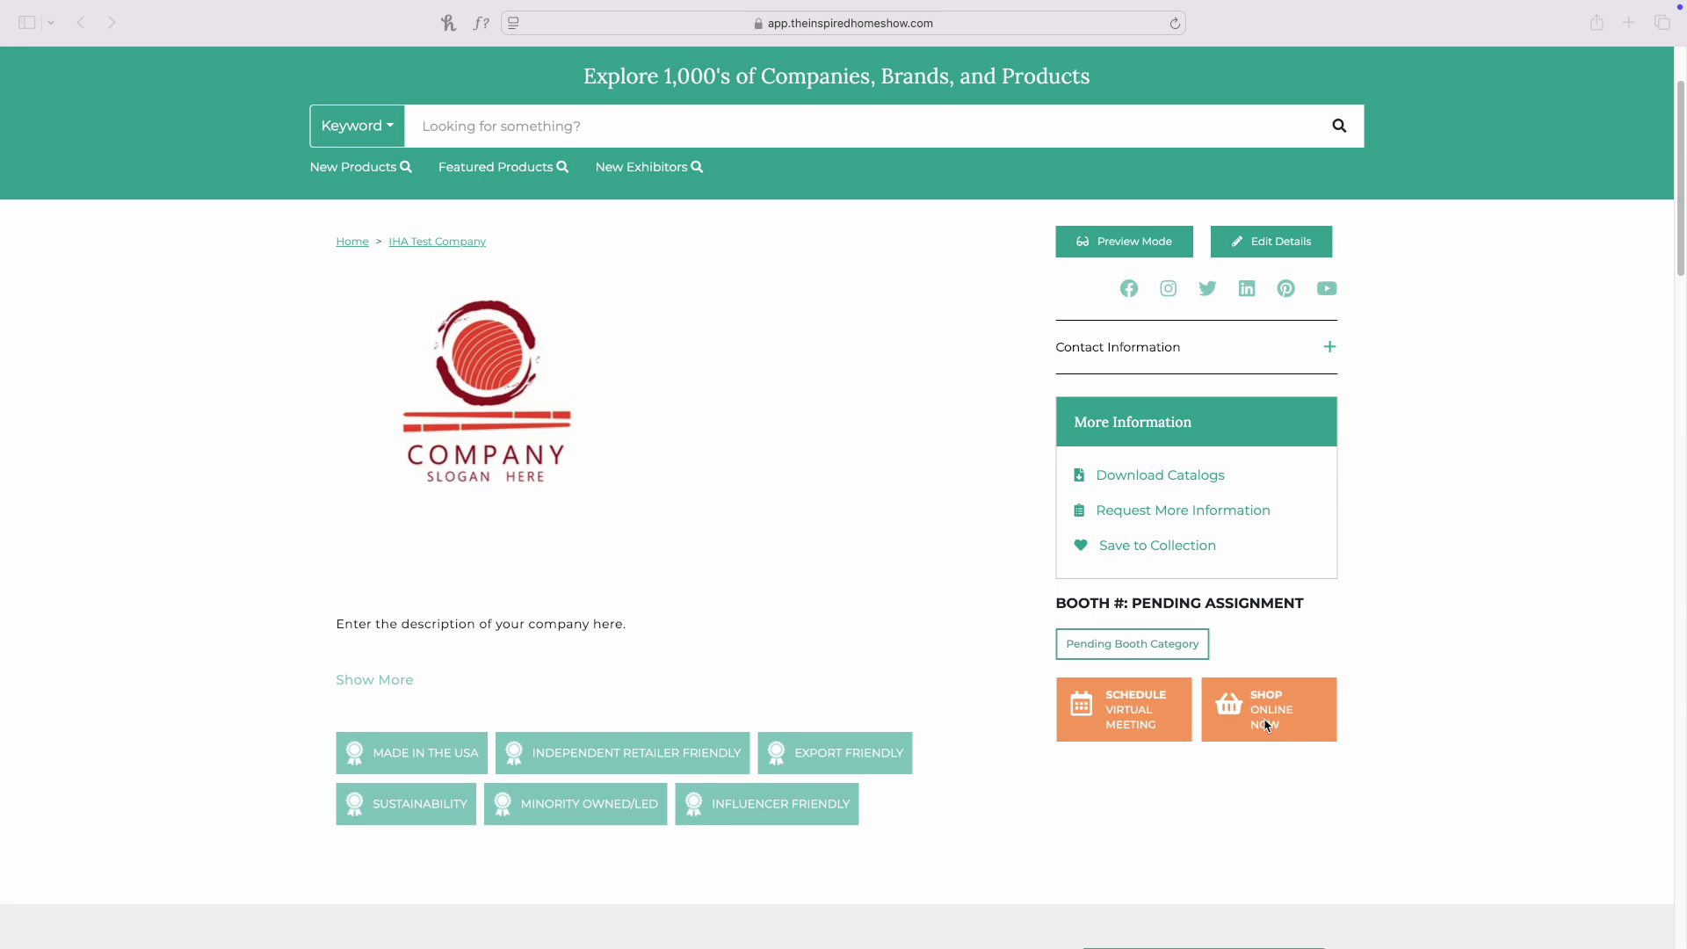
scroll(1266, 722, "down", 3)
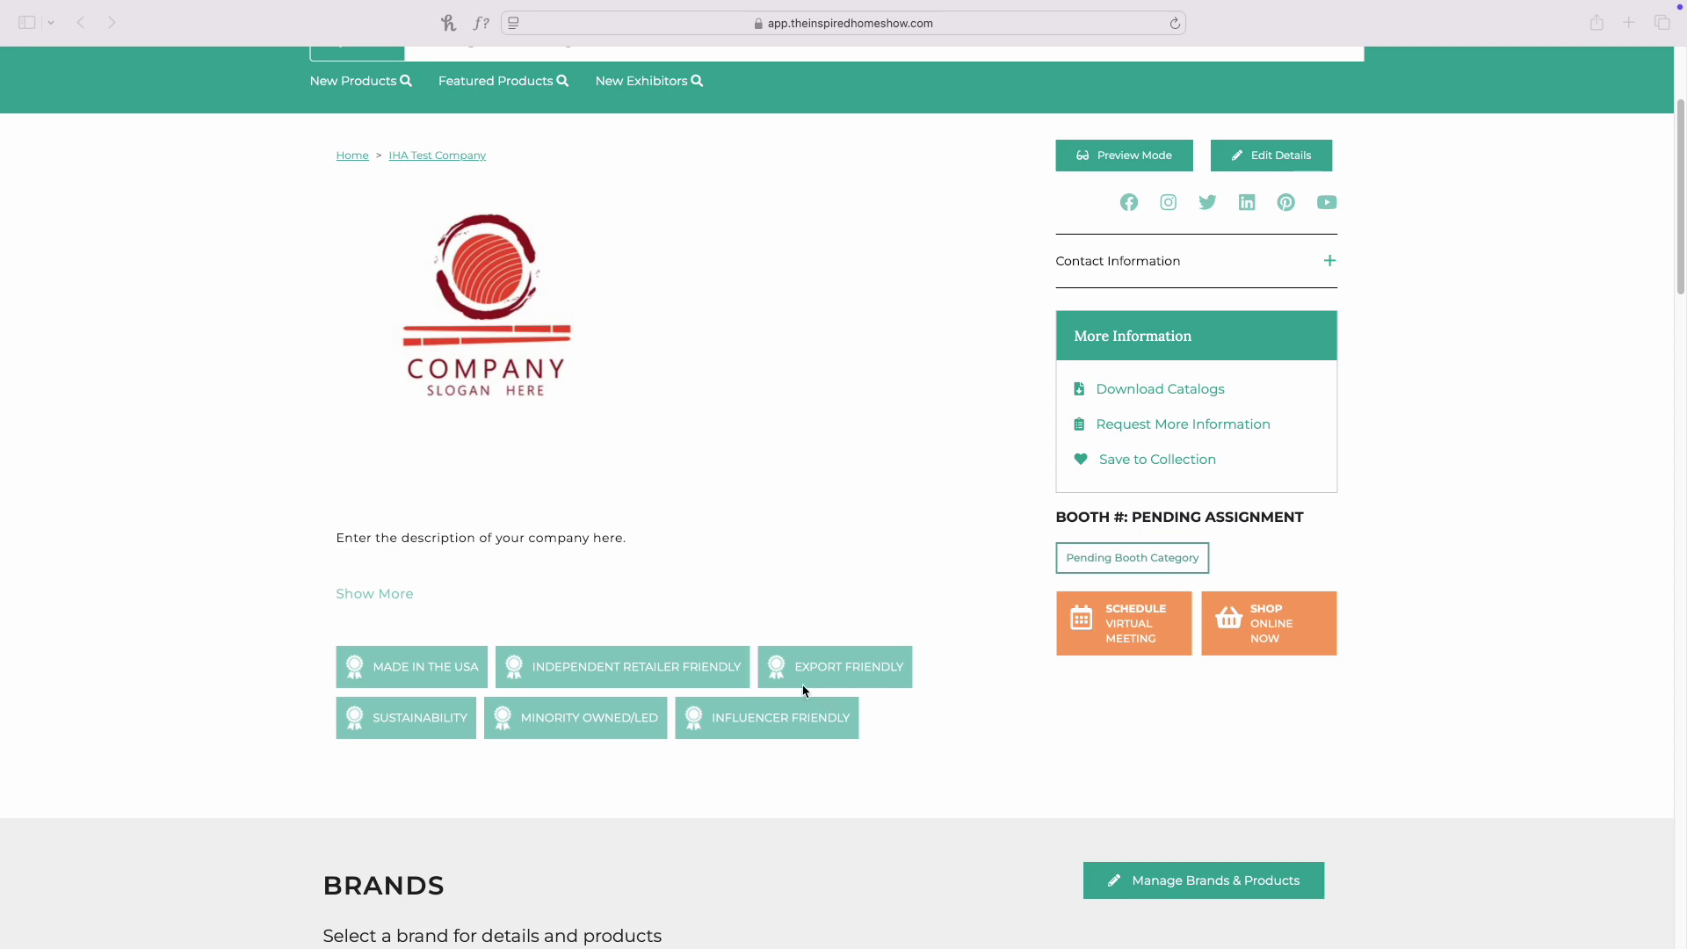
scroll(874, 611, "down", 1)
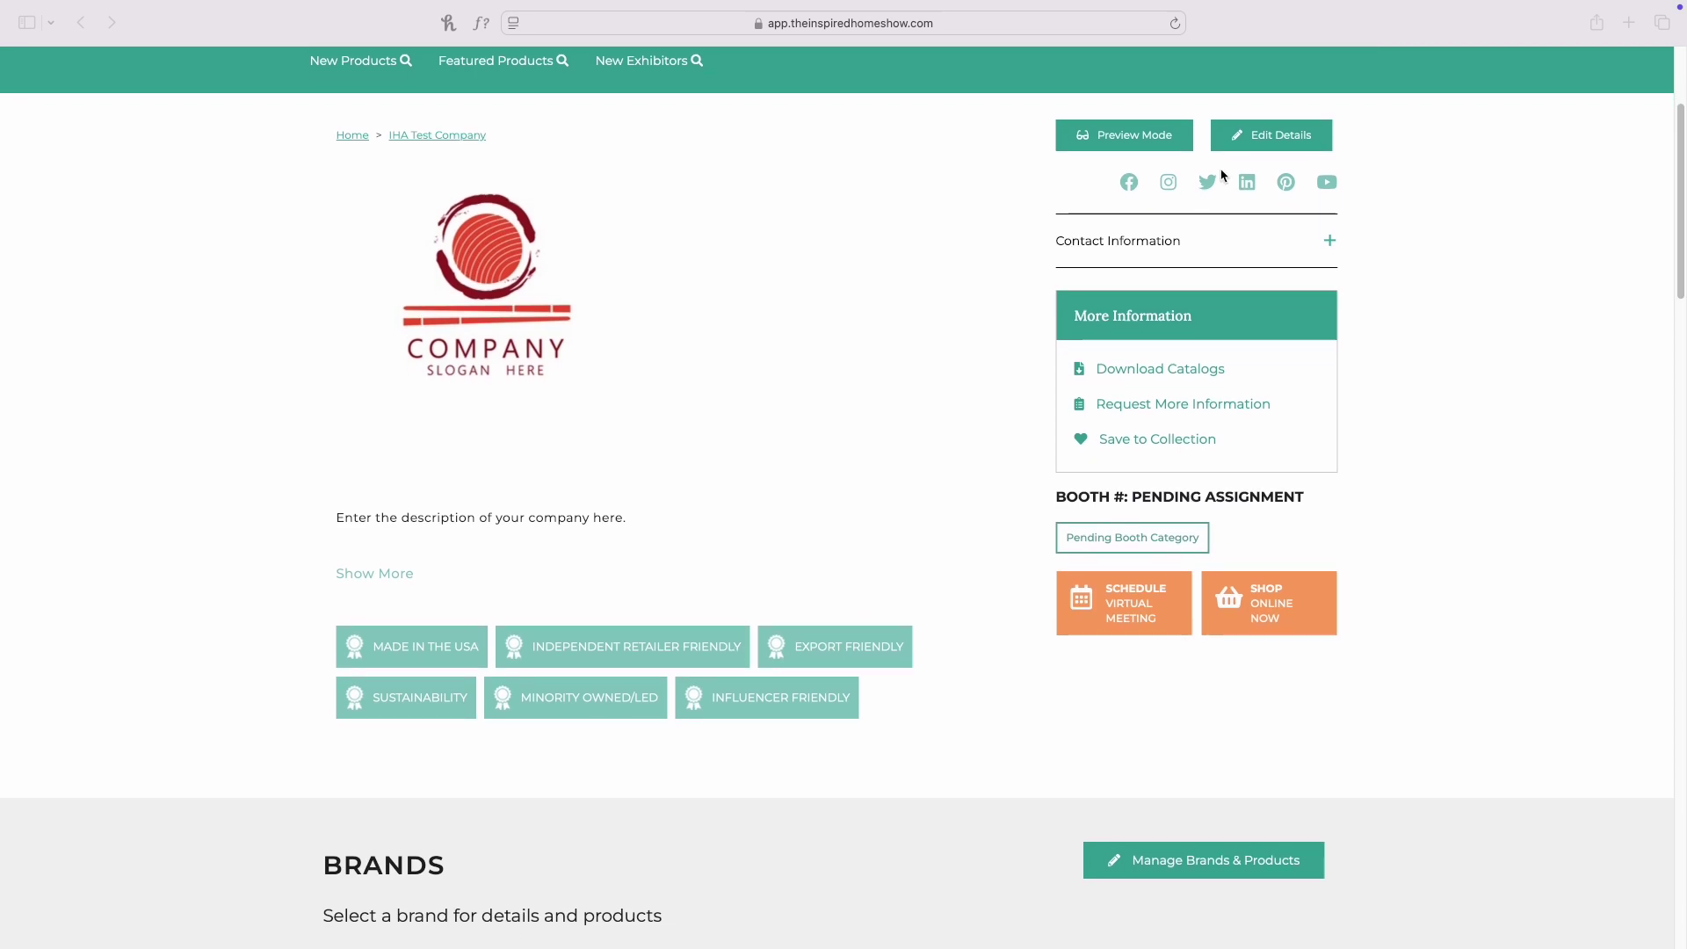
- Remove the Minority Owned/Led badge from the company badges, save the change and check the badges on the profile
left_click(1261, 141)
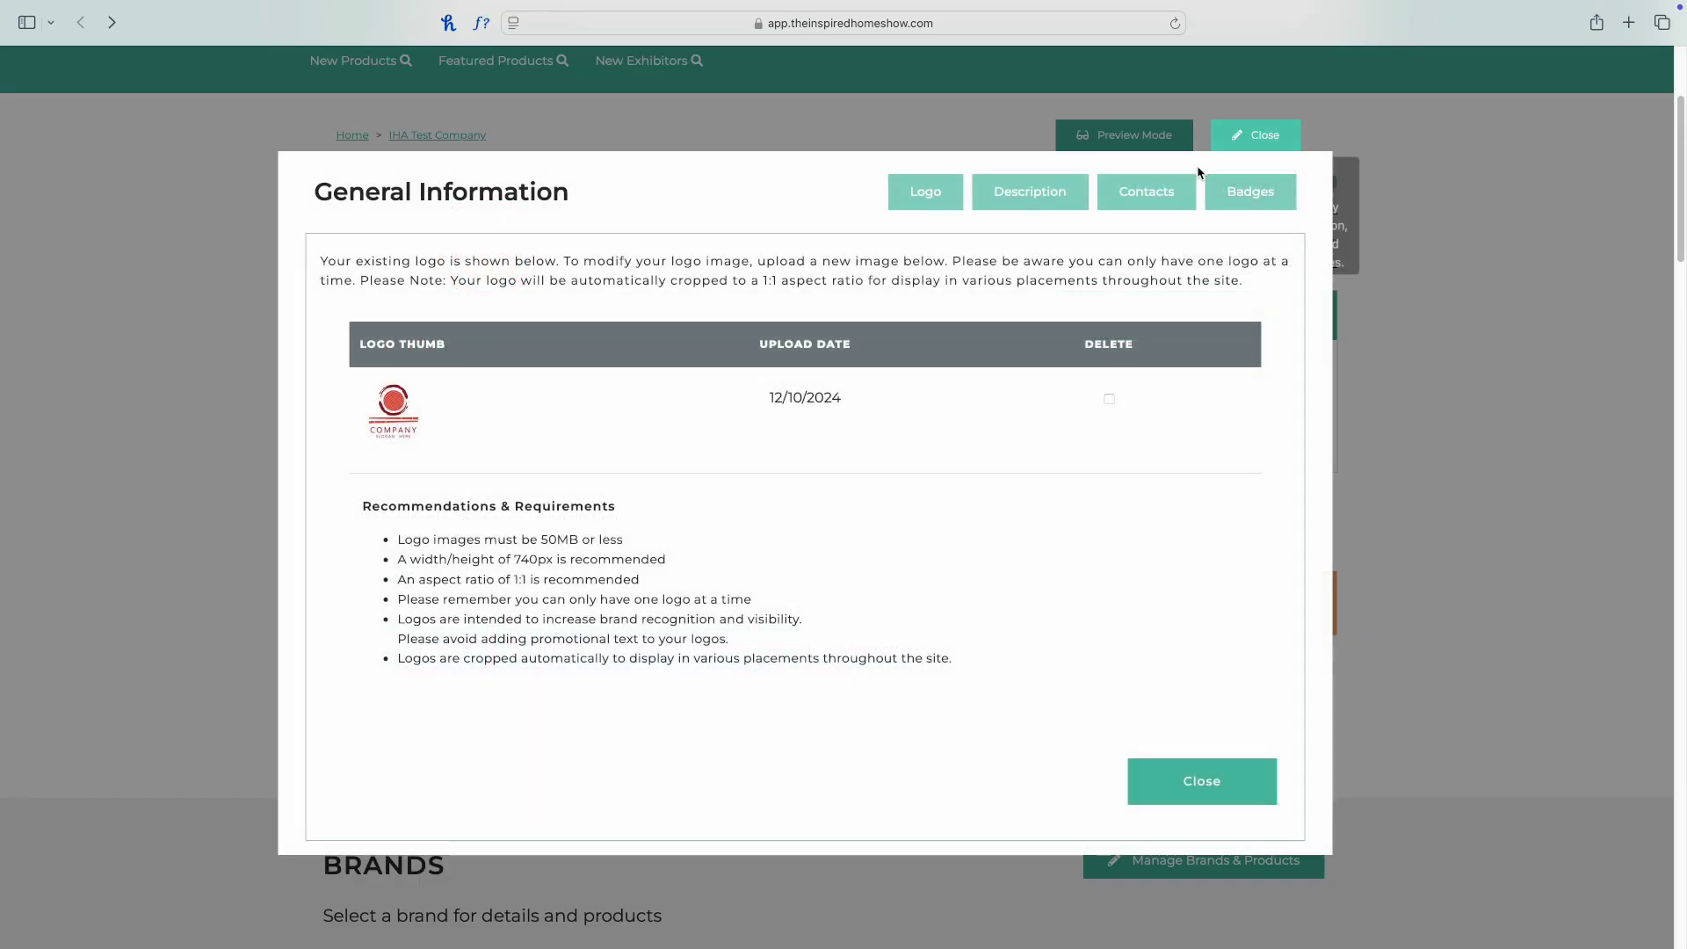
left_click(1253, 199)
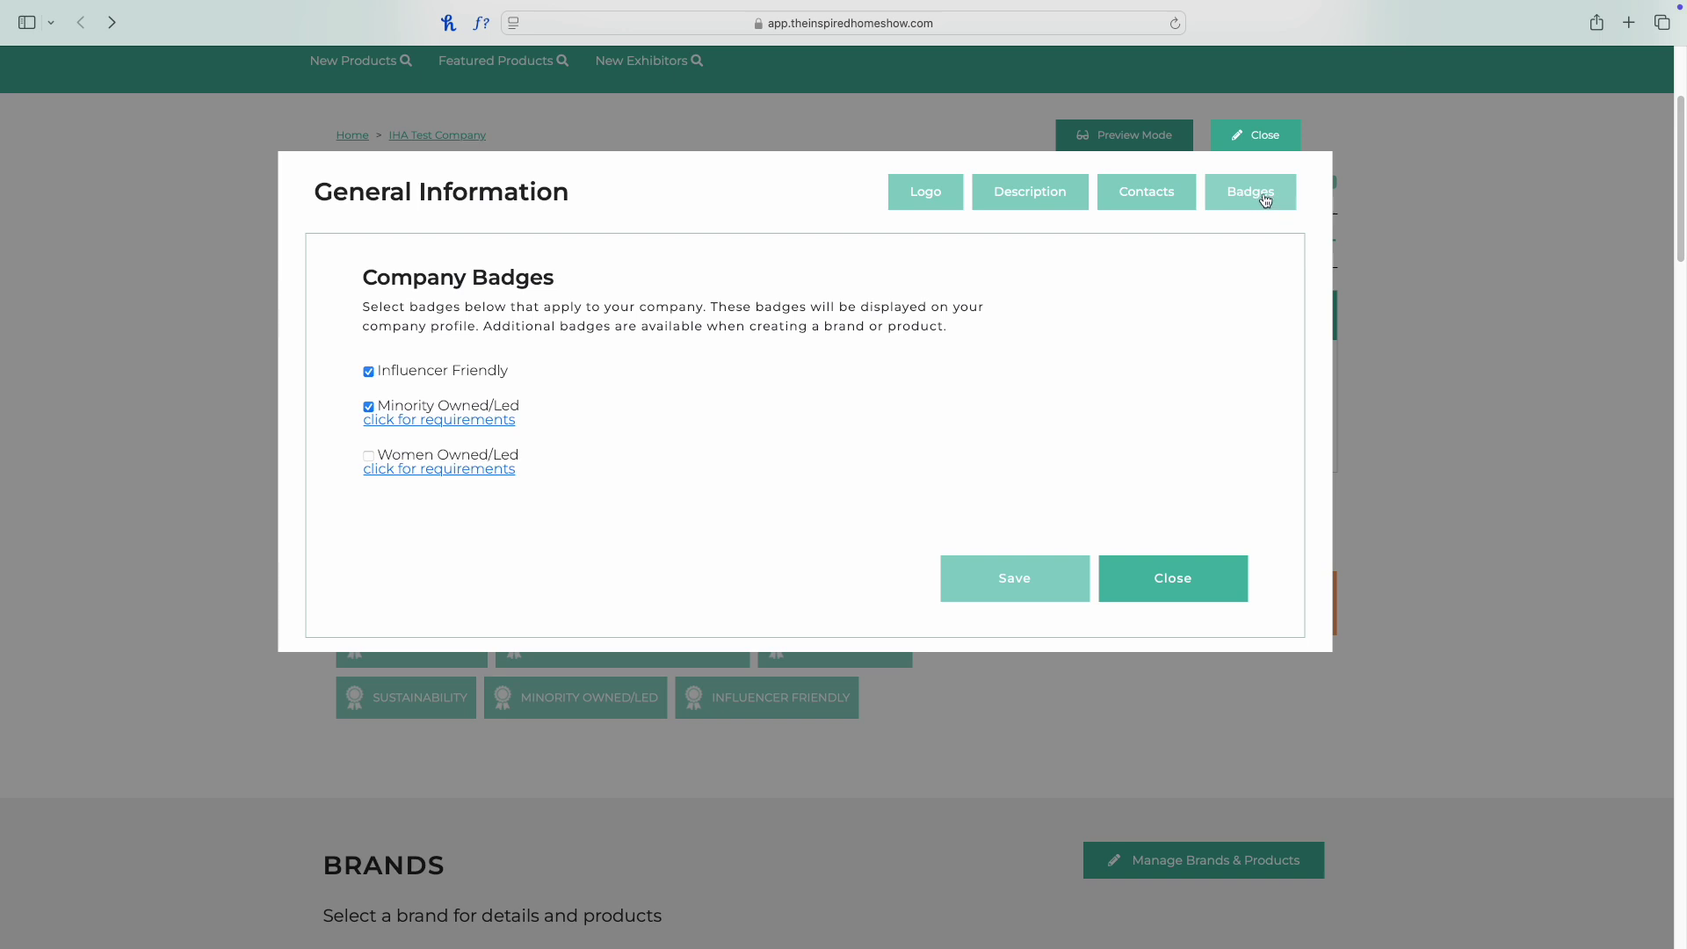
left_click(368, 373)
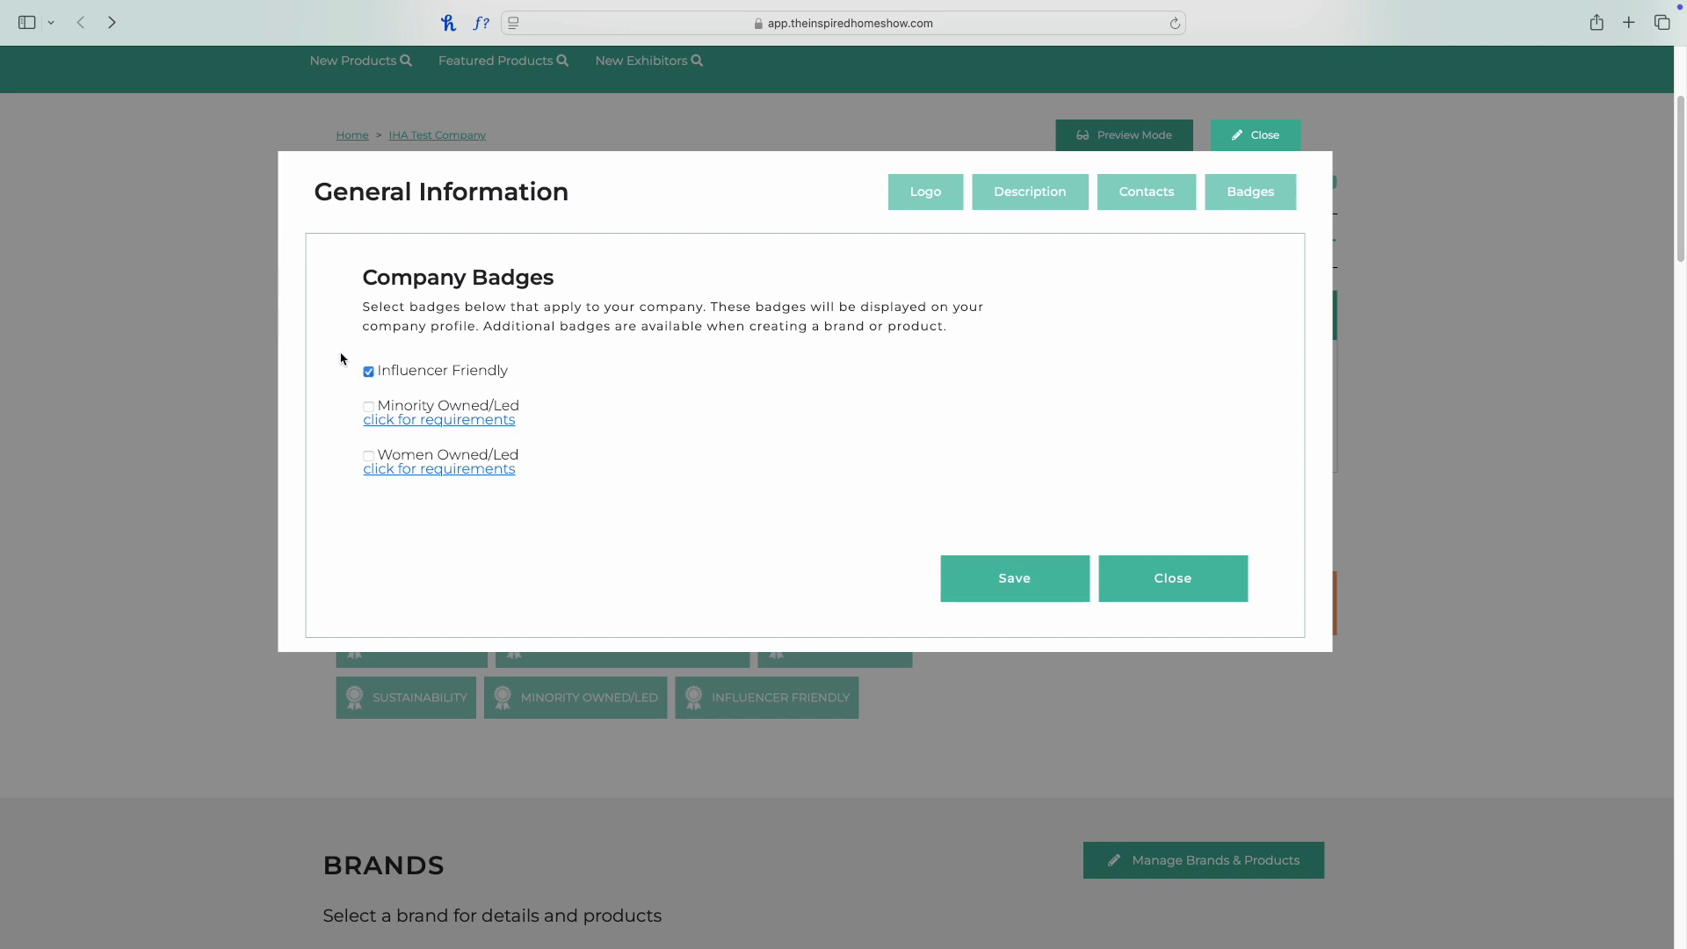
left_click(1005, 579)
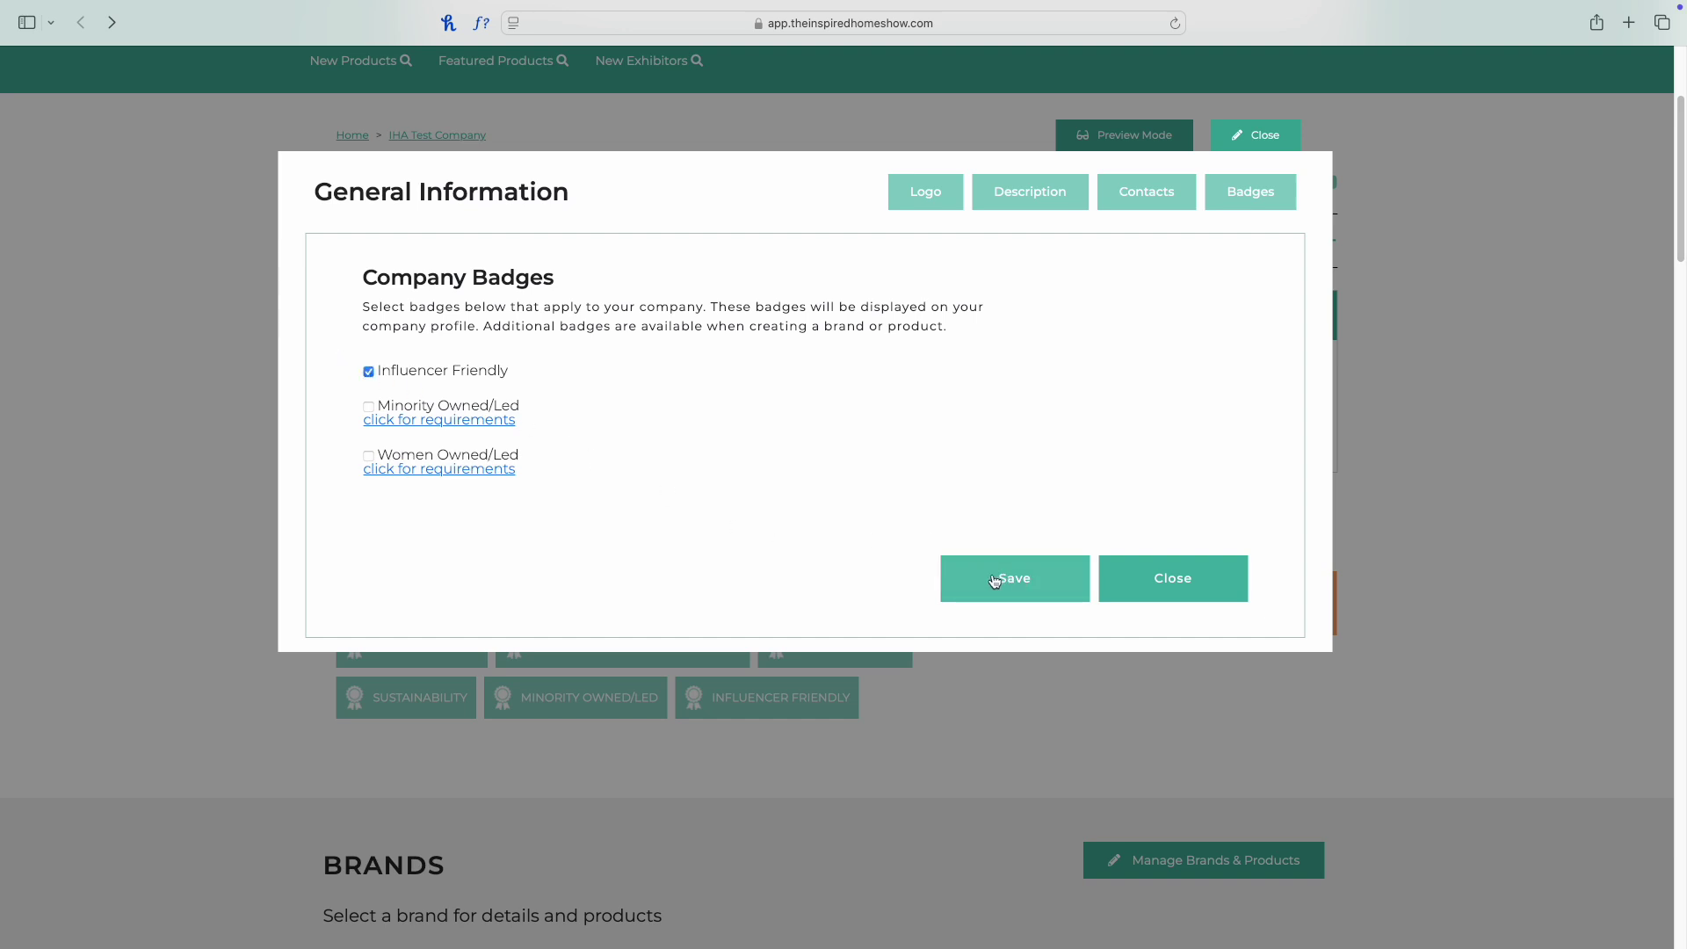
left_click(1182, 635)
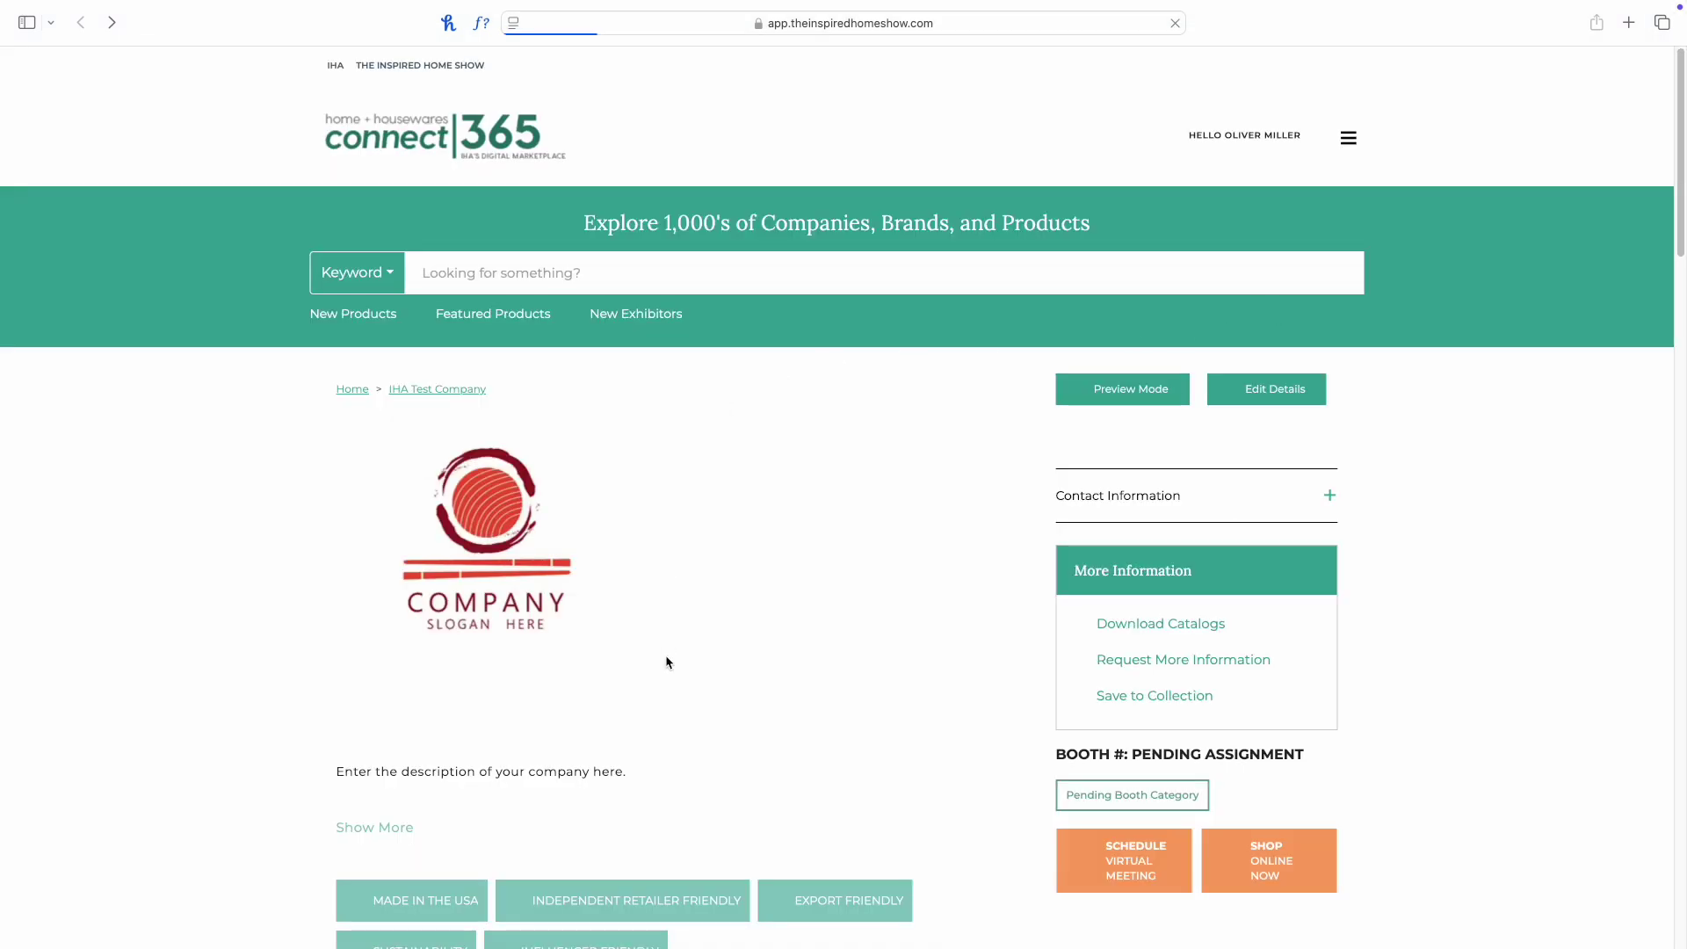
scroll(668, 660, "down", 2)
scroll(667, 660, "down", 2)
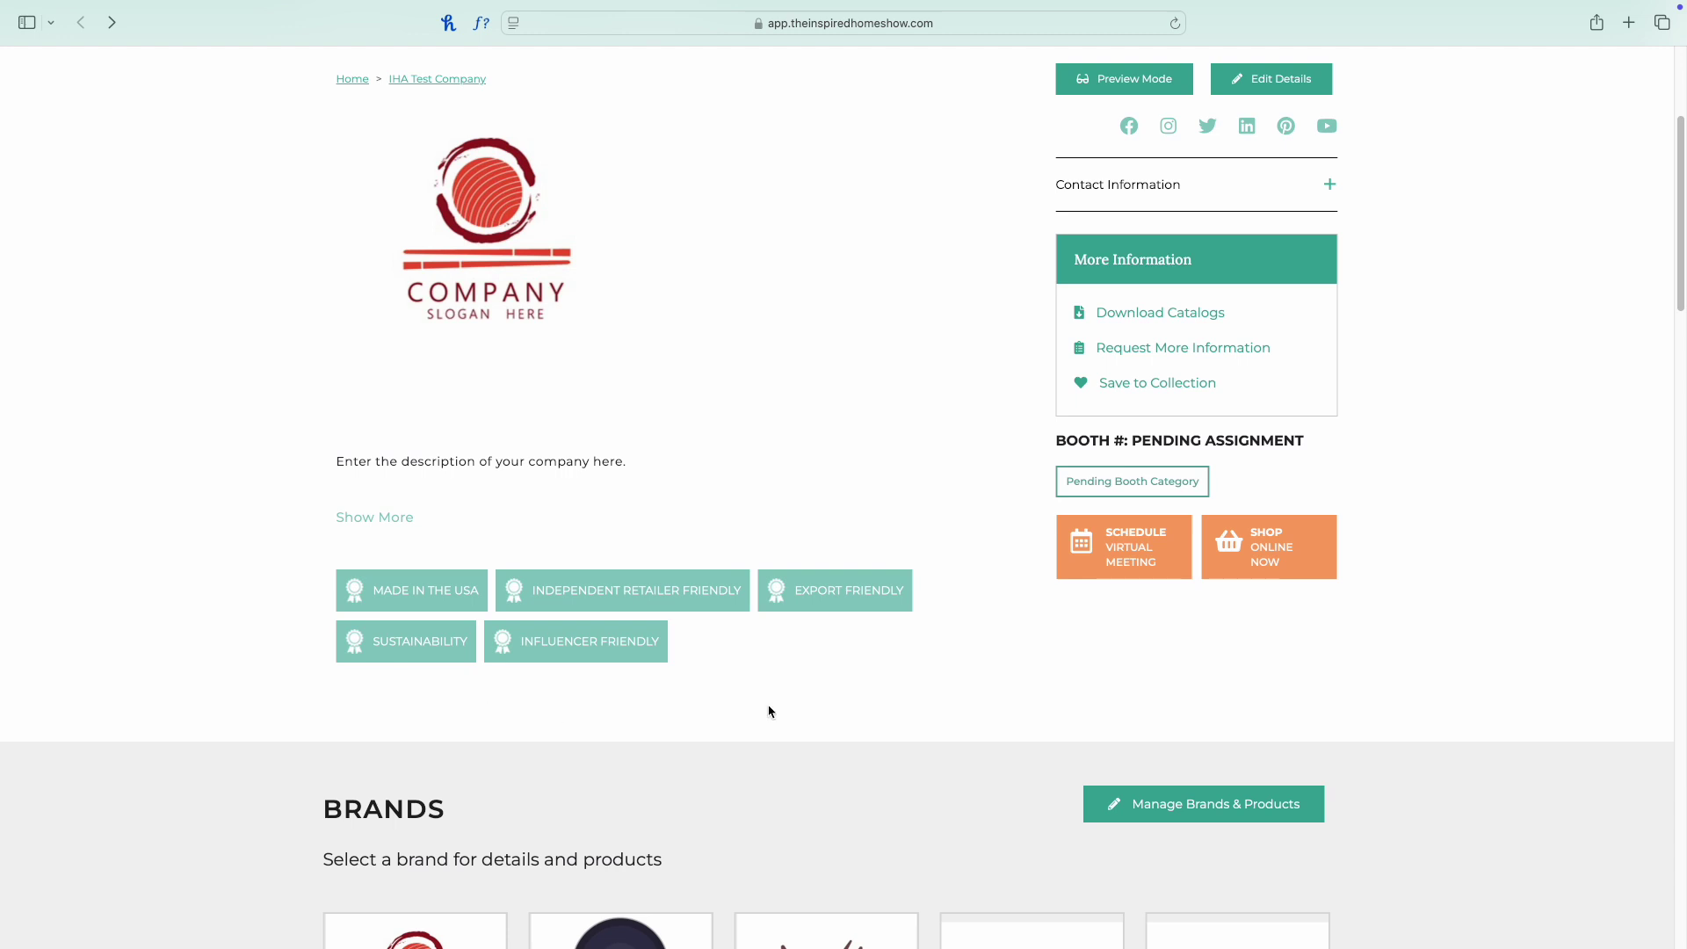
- Look over the Brands section of the company profile and open the management page for brands and products
scroll(761, 398, "up", 2)
scroll(761, 398, "down", 5)
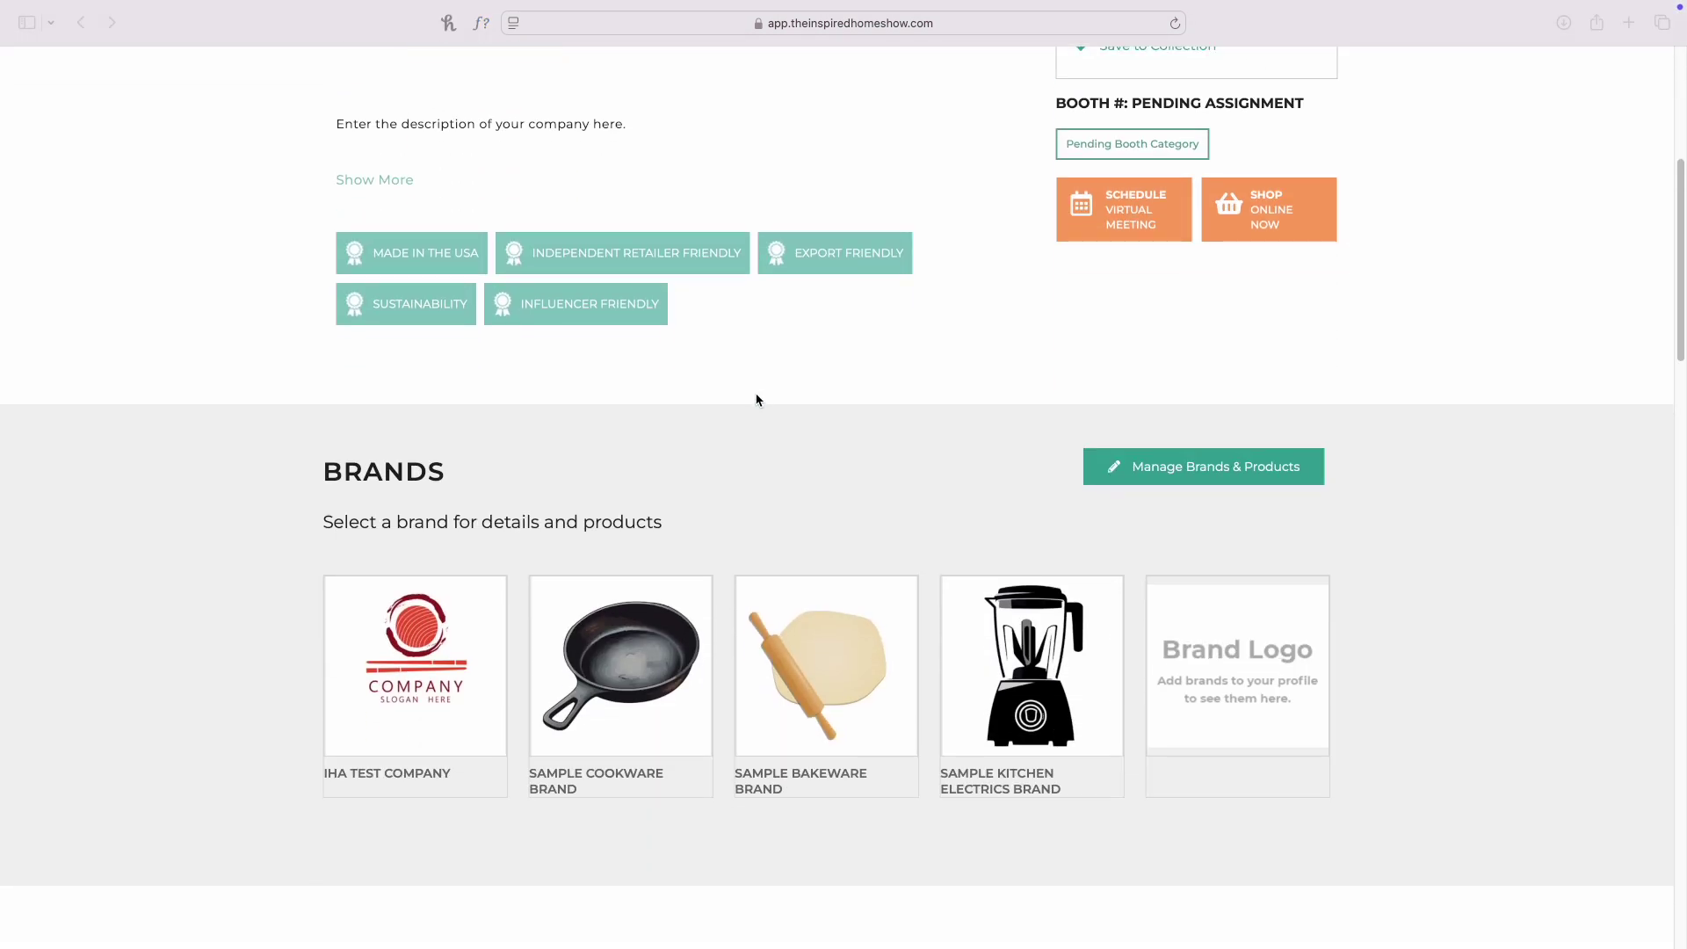
scroll(765, 449, "down", 1)
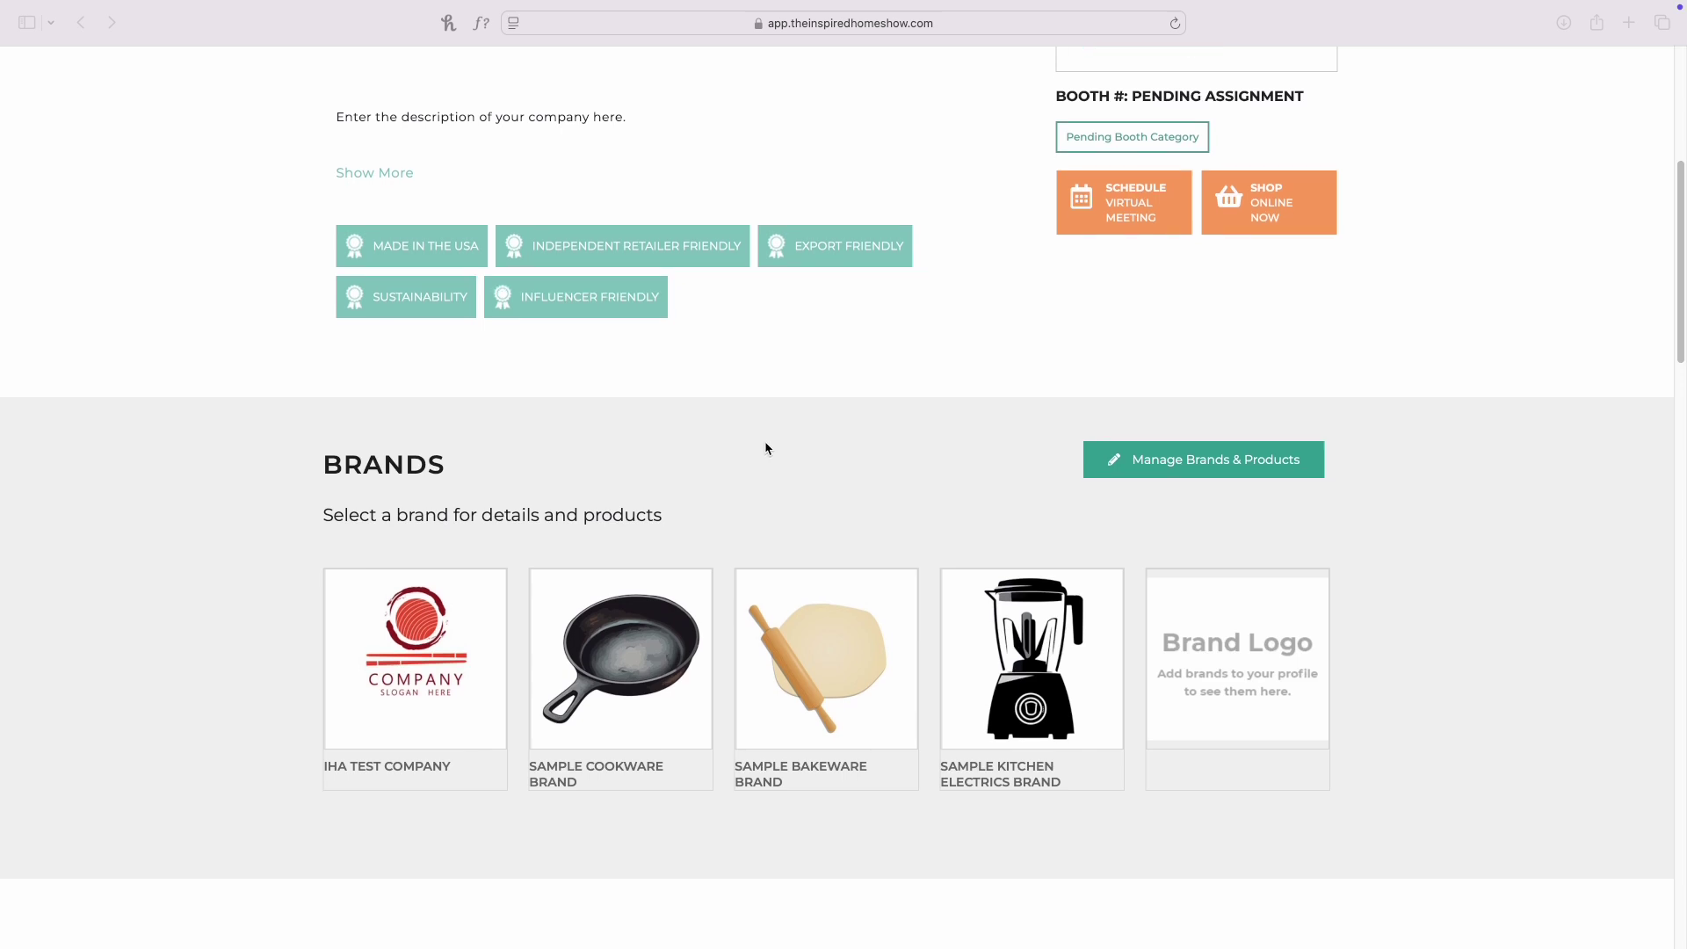
scroll(573, 520, "down", 1)
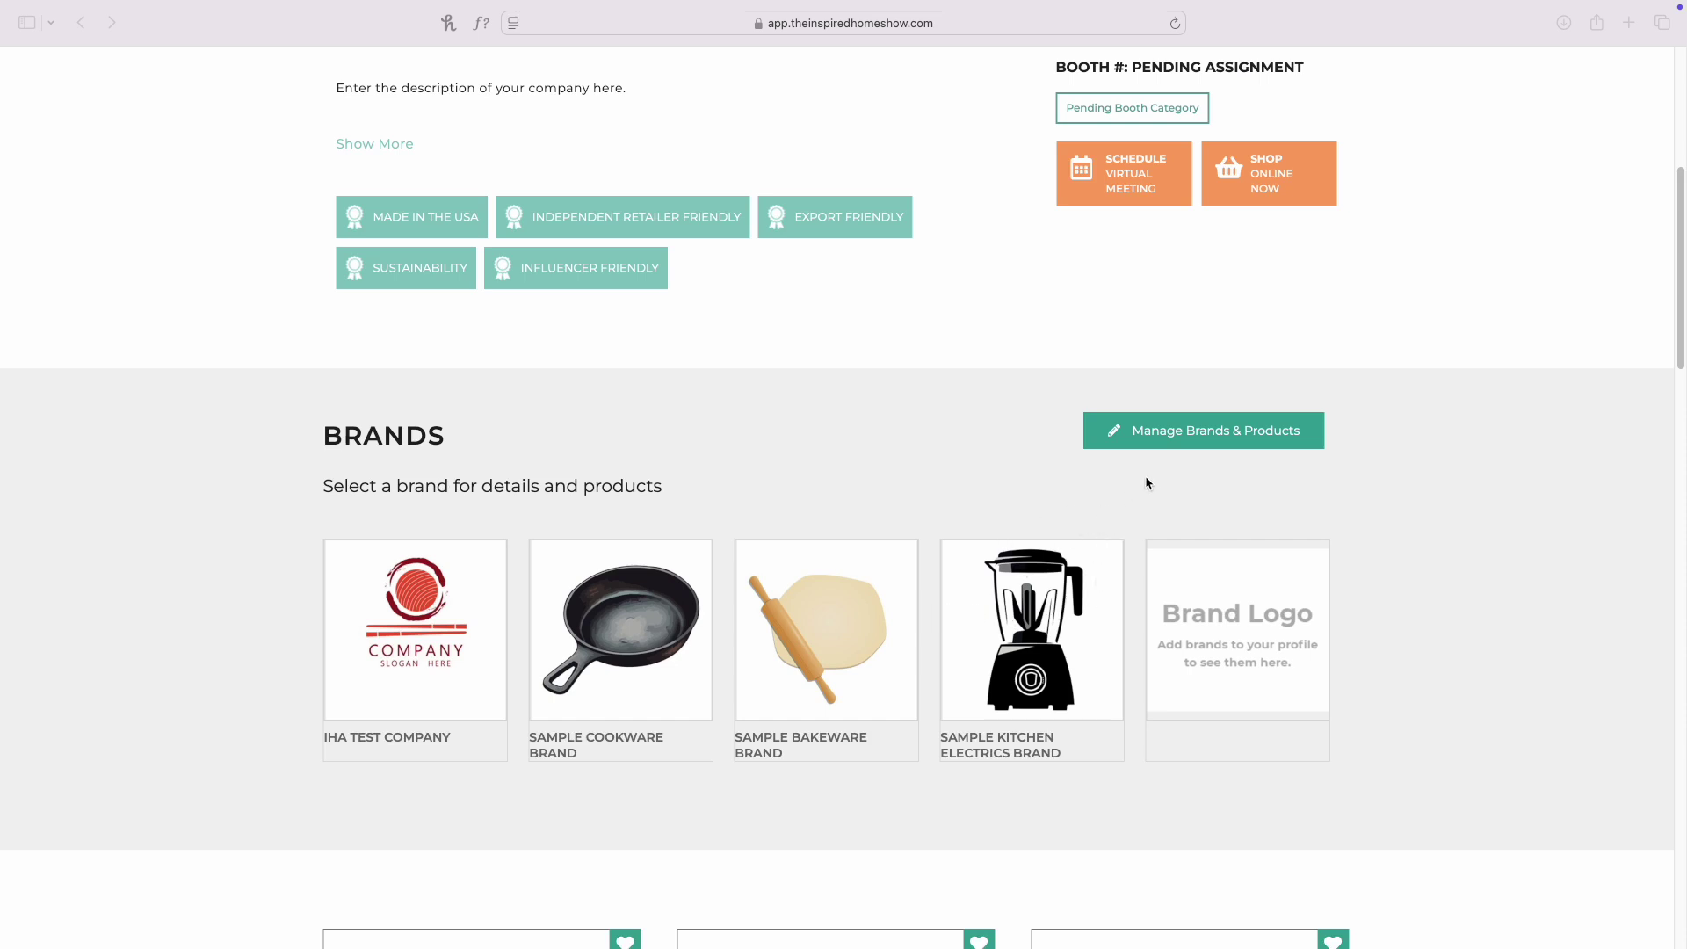
left_click(1189, 434)
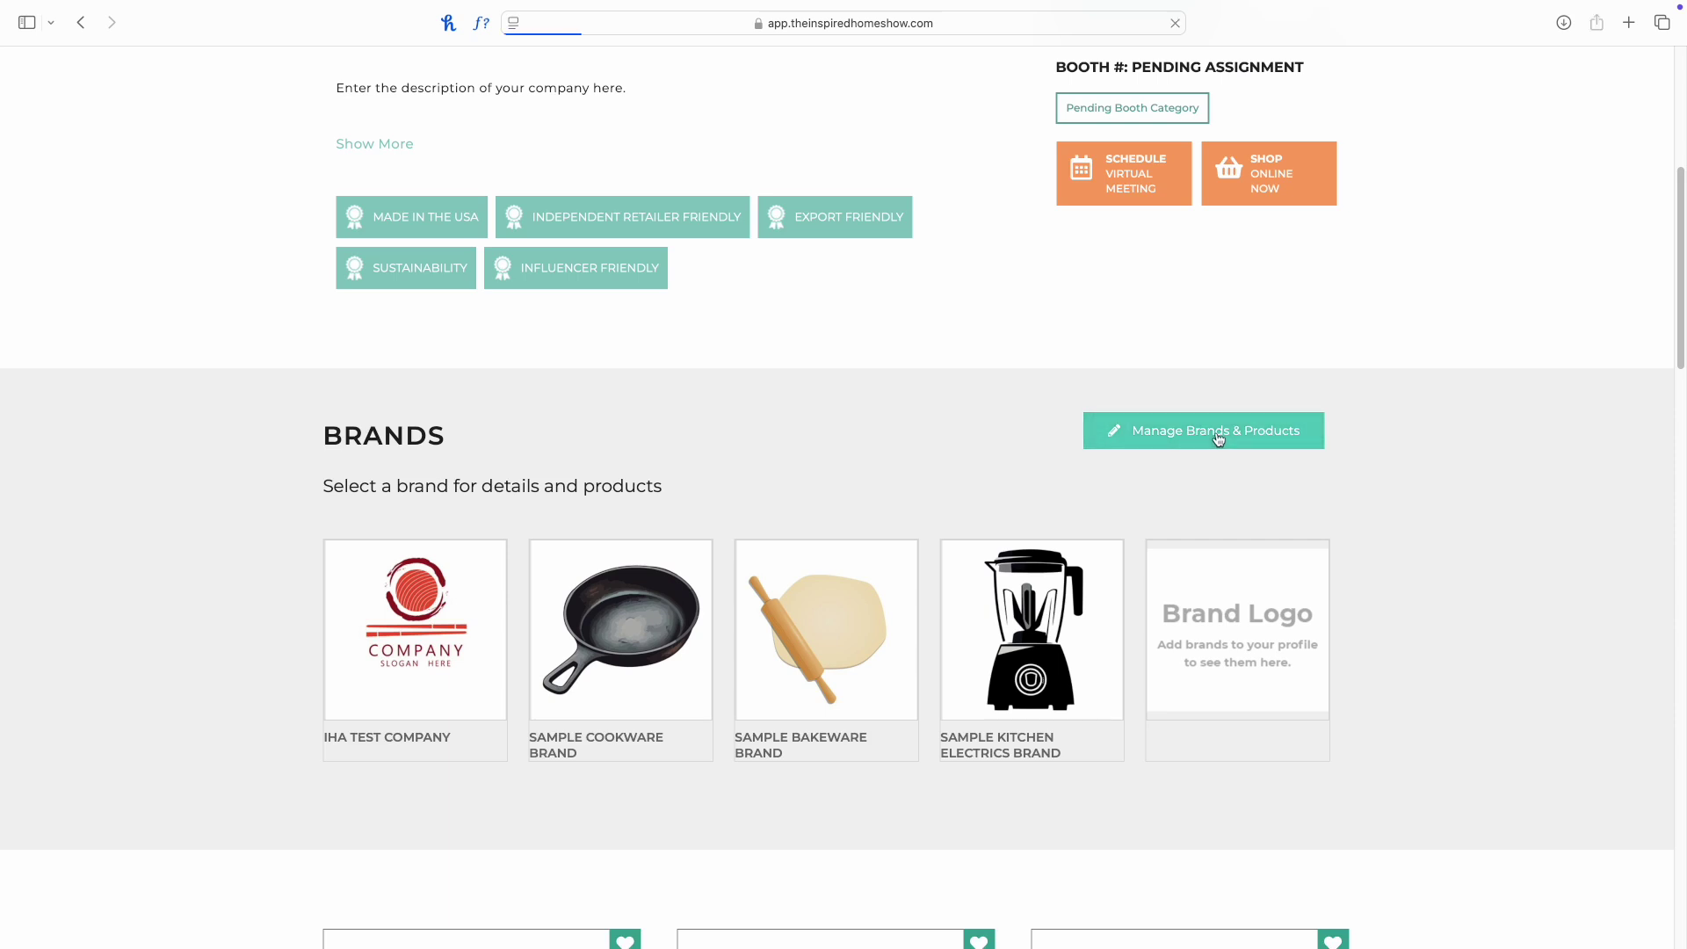
- Examine the list of the company's brands and the editing options offered for each brand
scroll(811, 483, "down", 5)
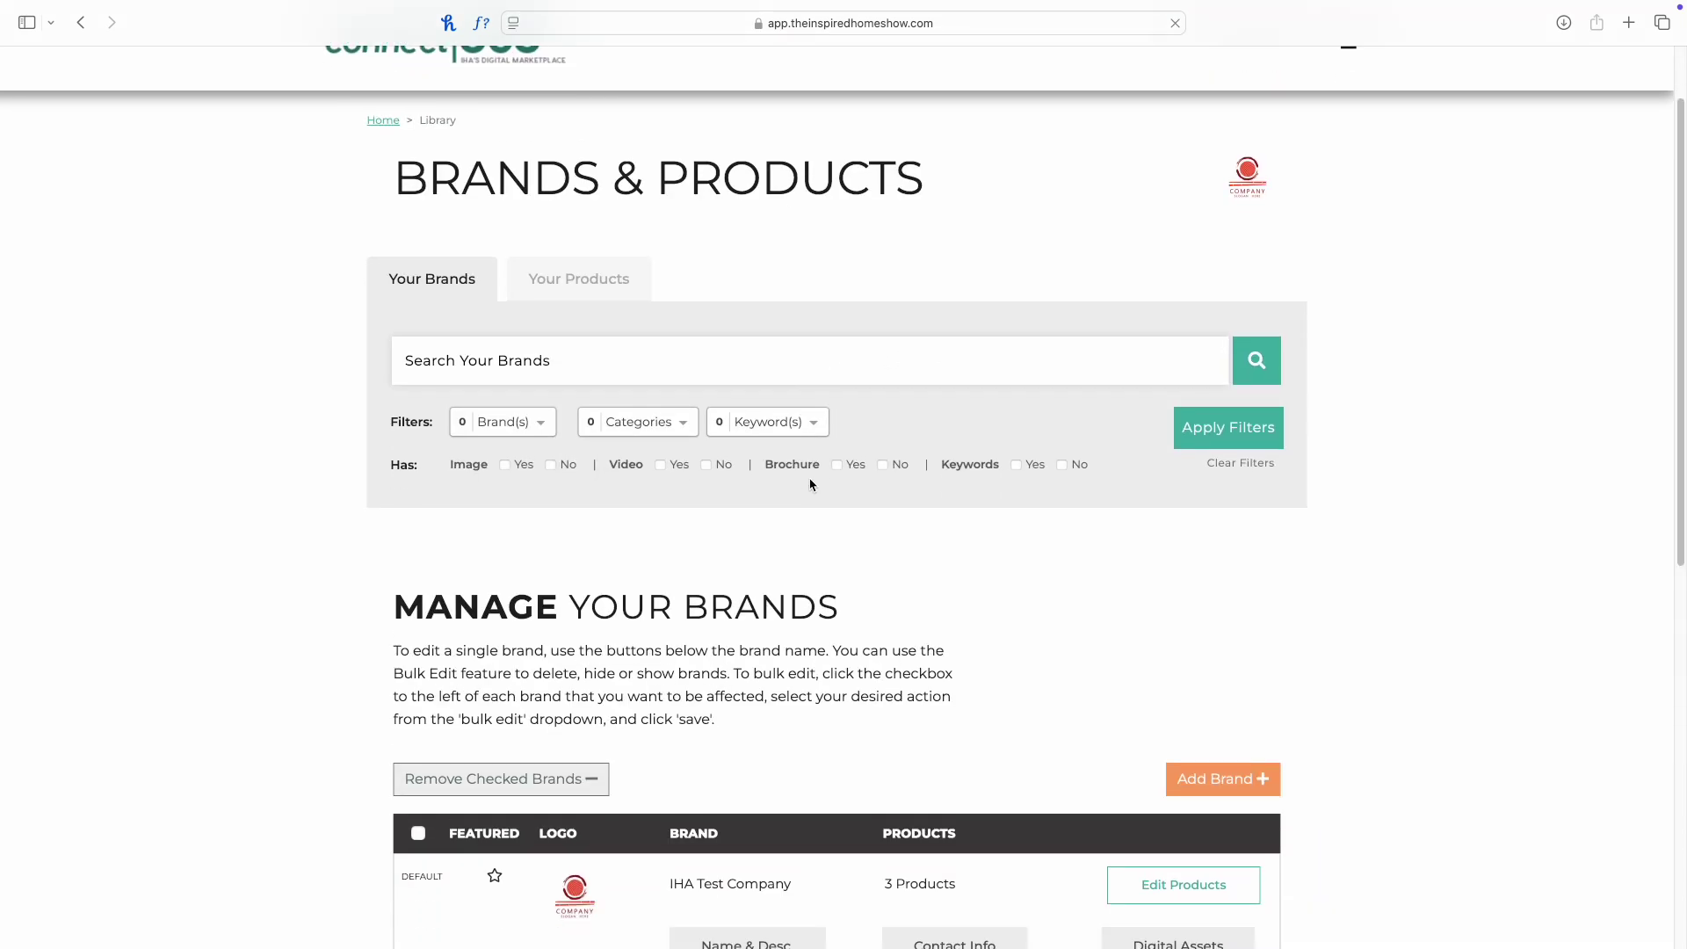
scroll(811, 482, "down", 5)
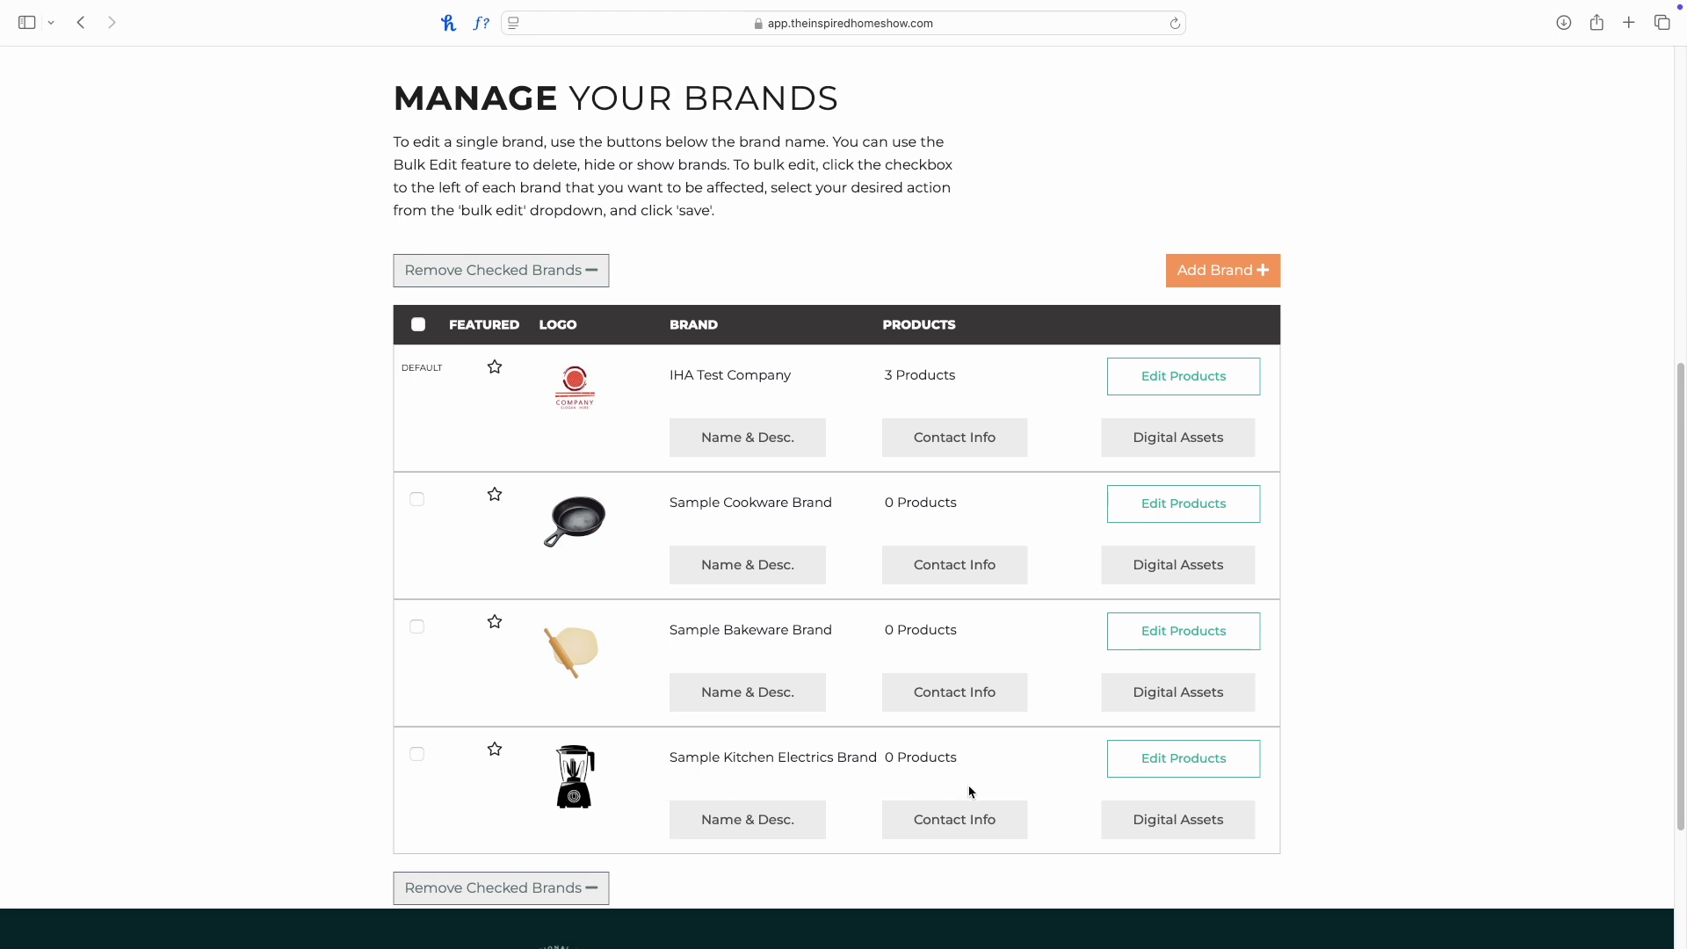
scroll(668, 754, "down", 1)
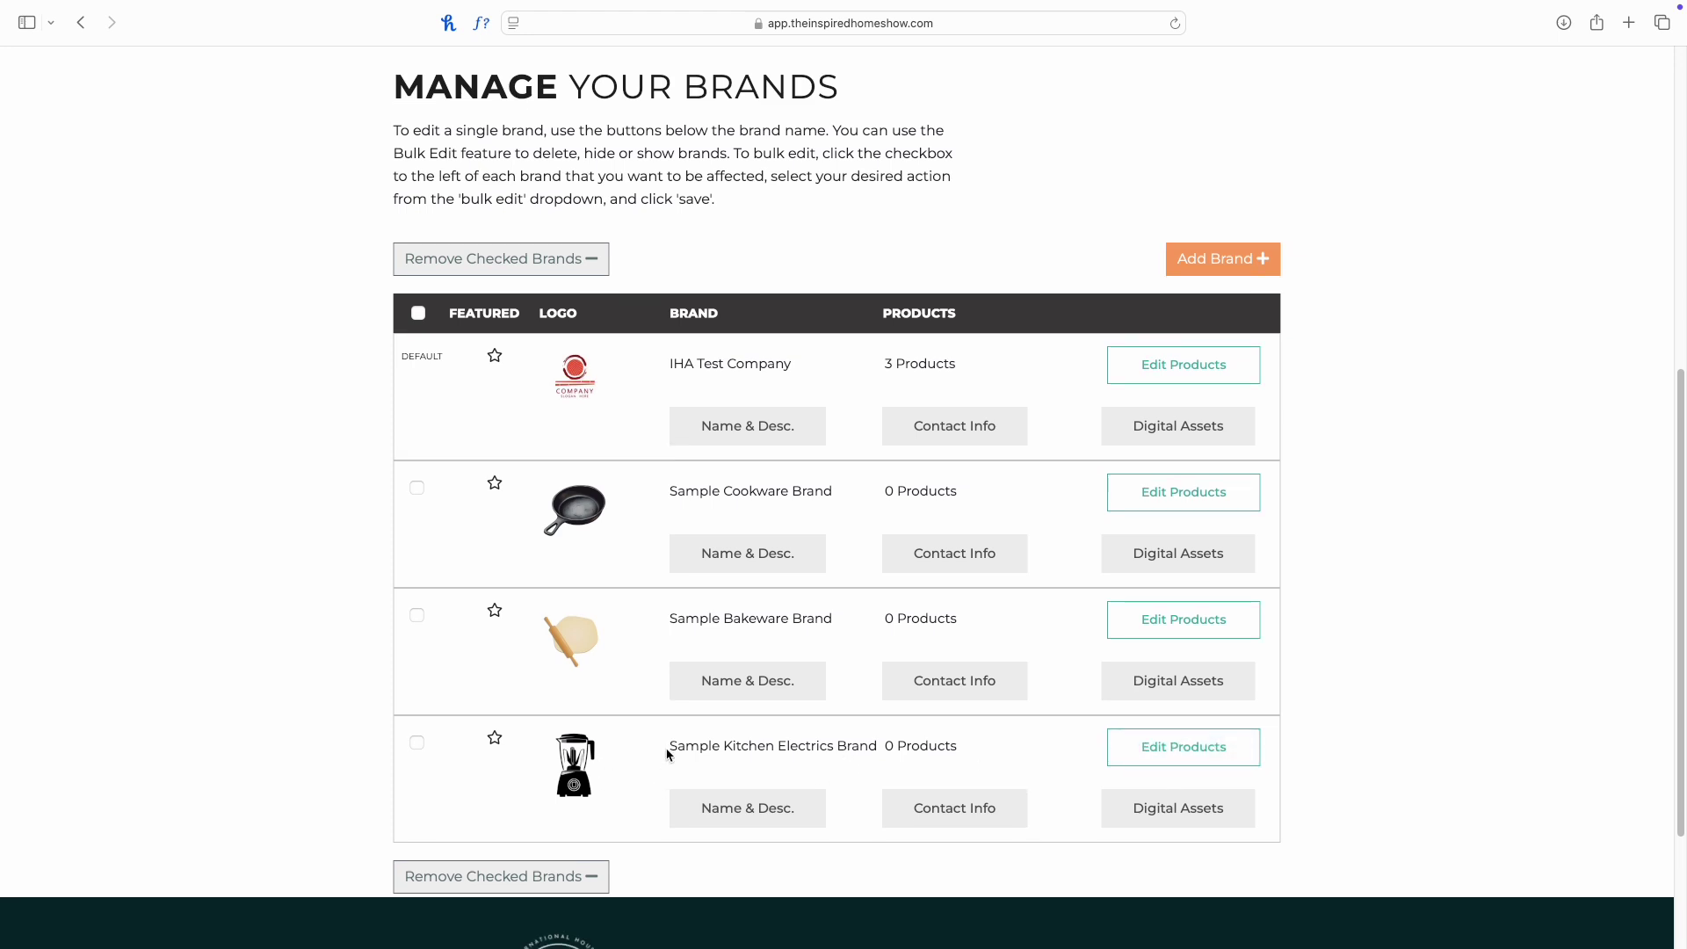
scroll(668, 754, "down", 1)
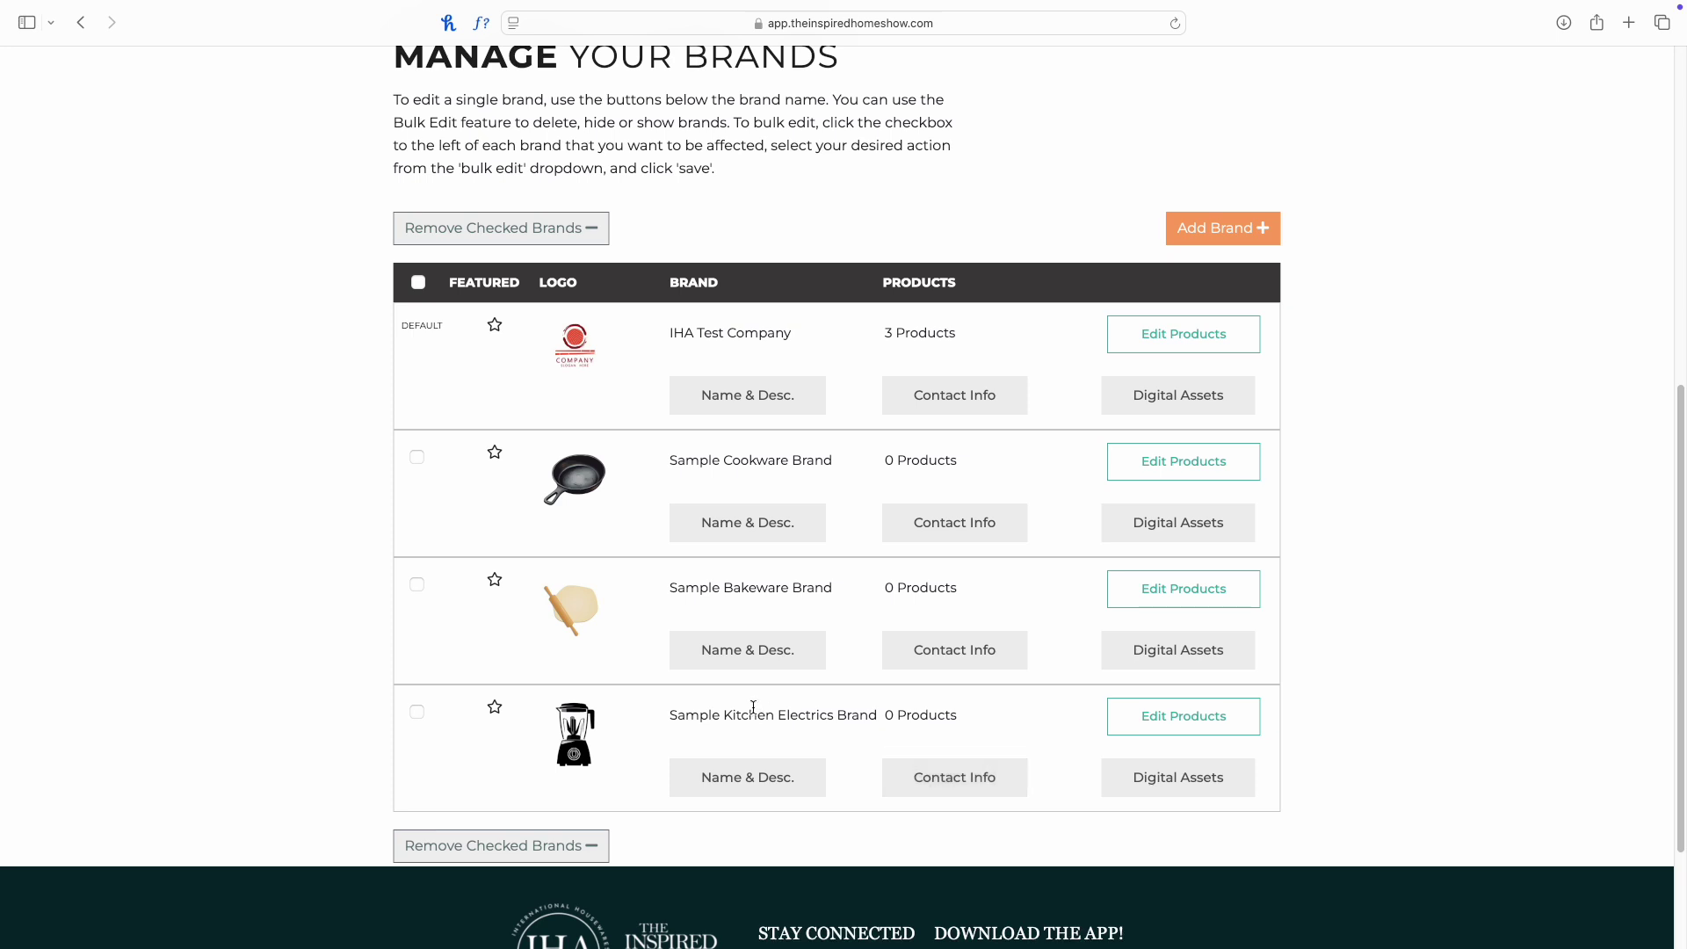
scroll(723, 714, "down", 1)
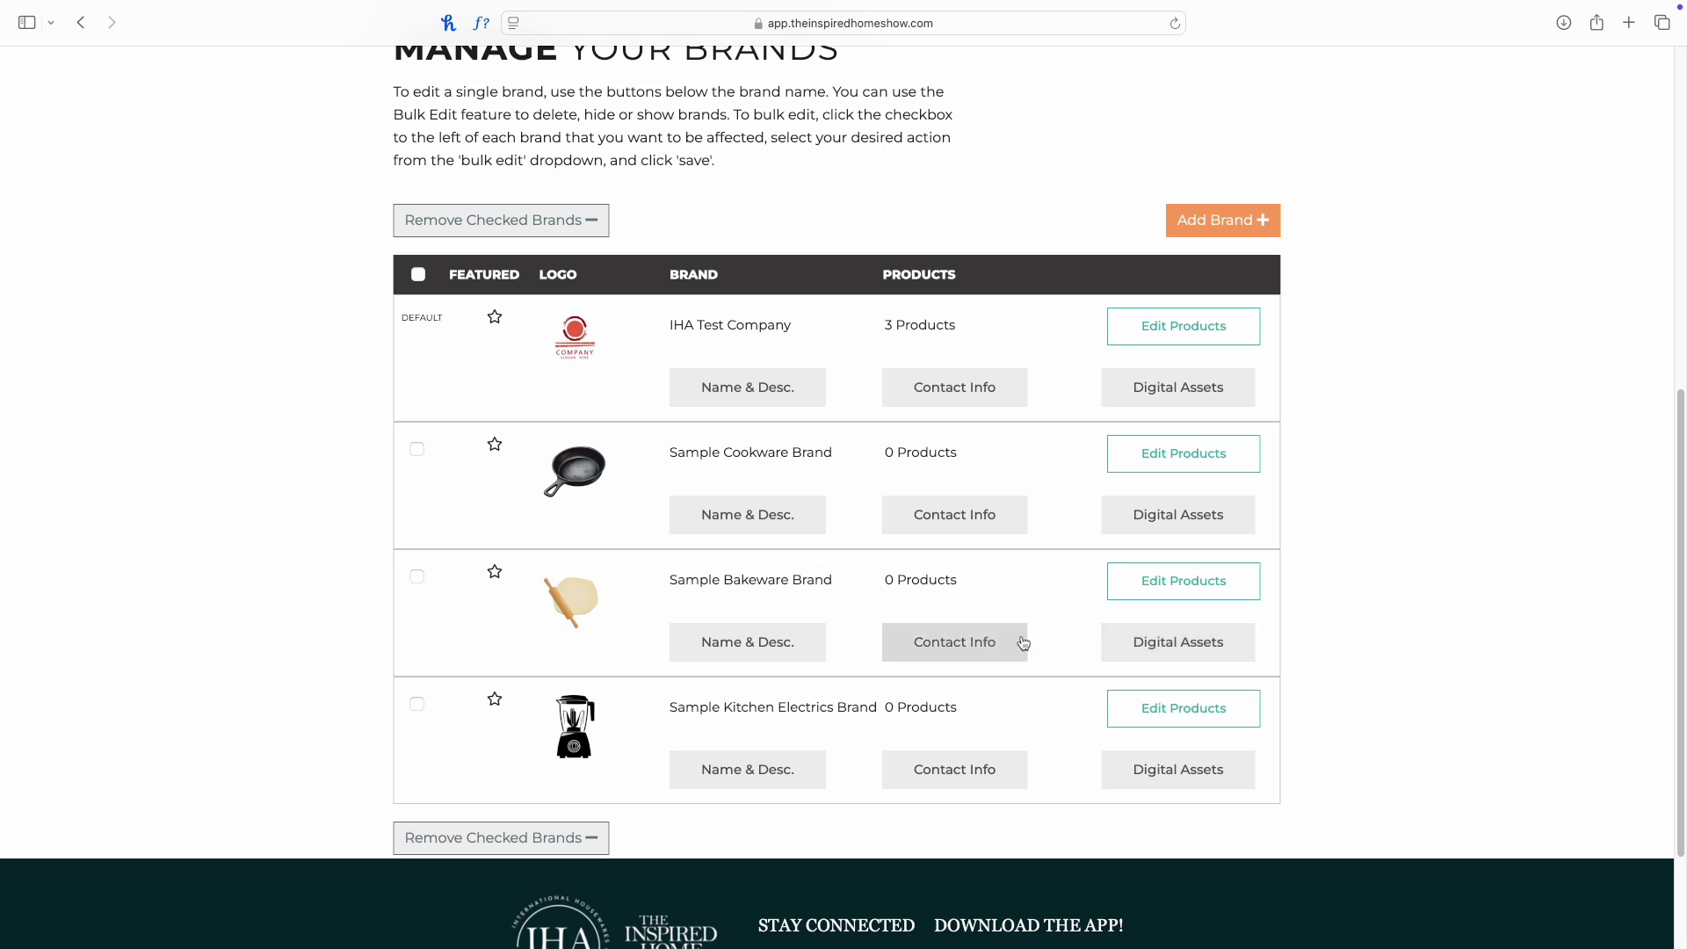
scroll(808, 640, "down", 2)
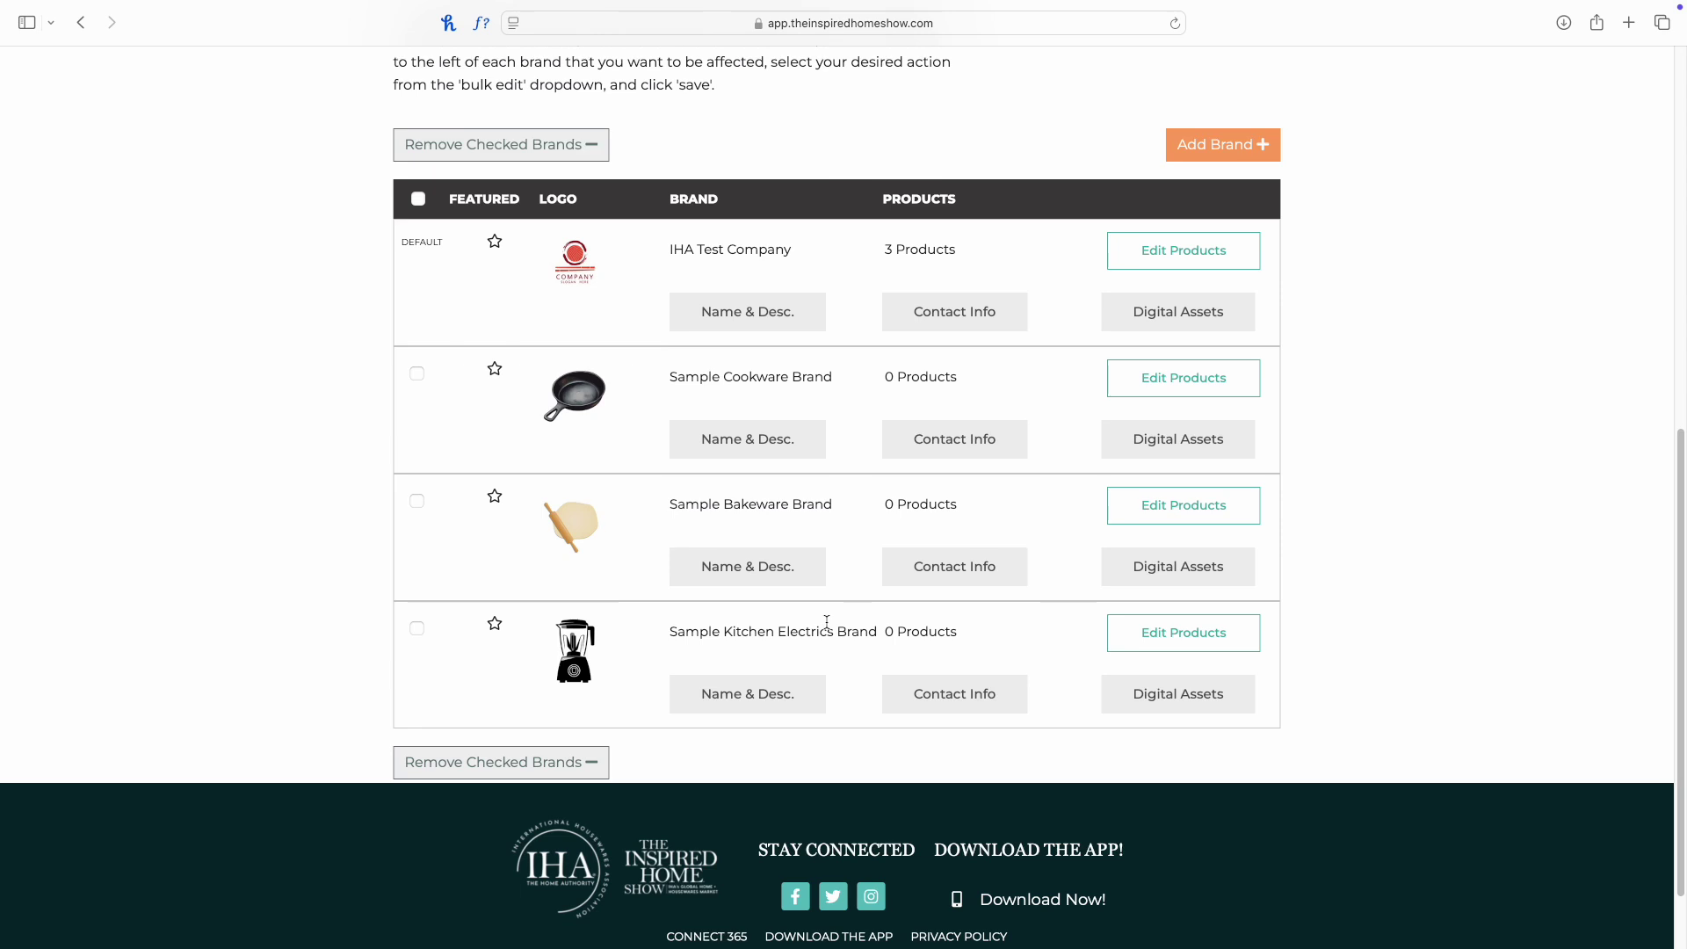
- Review the brand URL, social account and representative fields of the Sample Bakeware Brand, and close them without saving
left_click(961, 568)
scroll(863, 602, "down", 3)
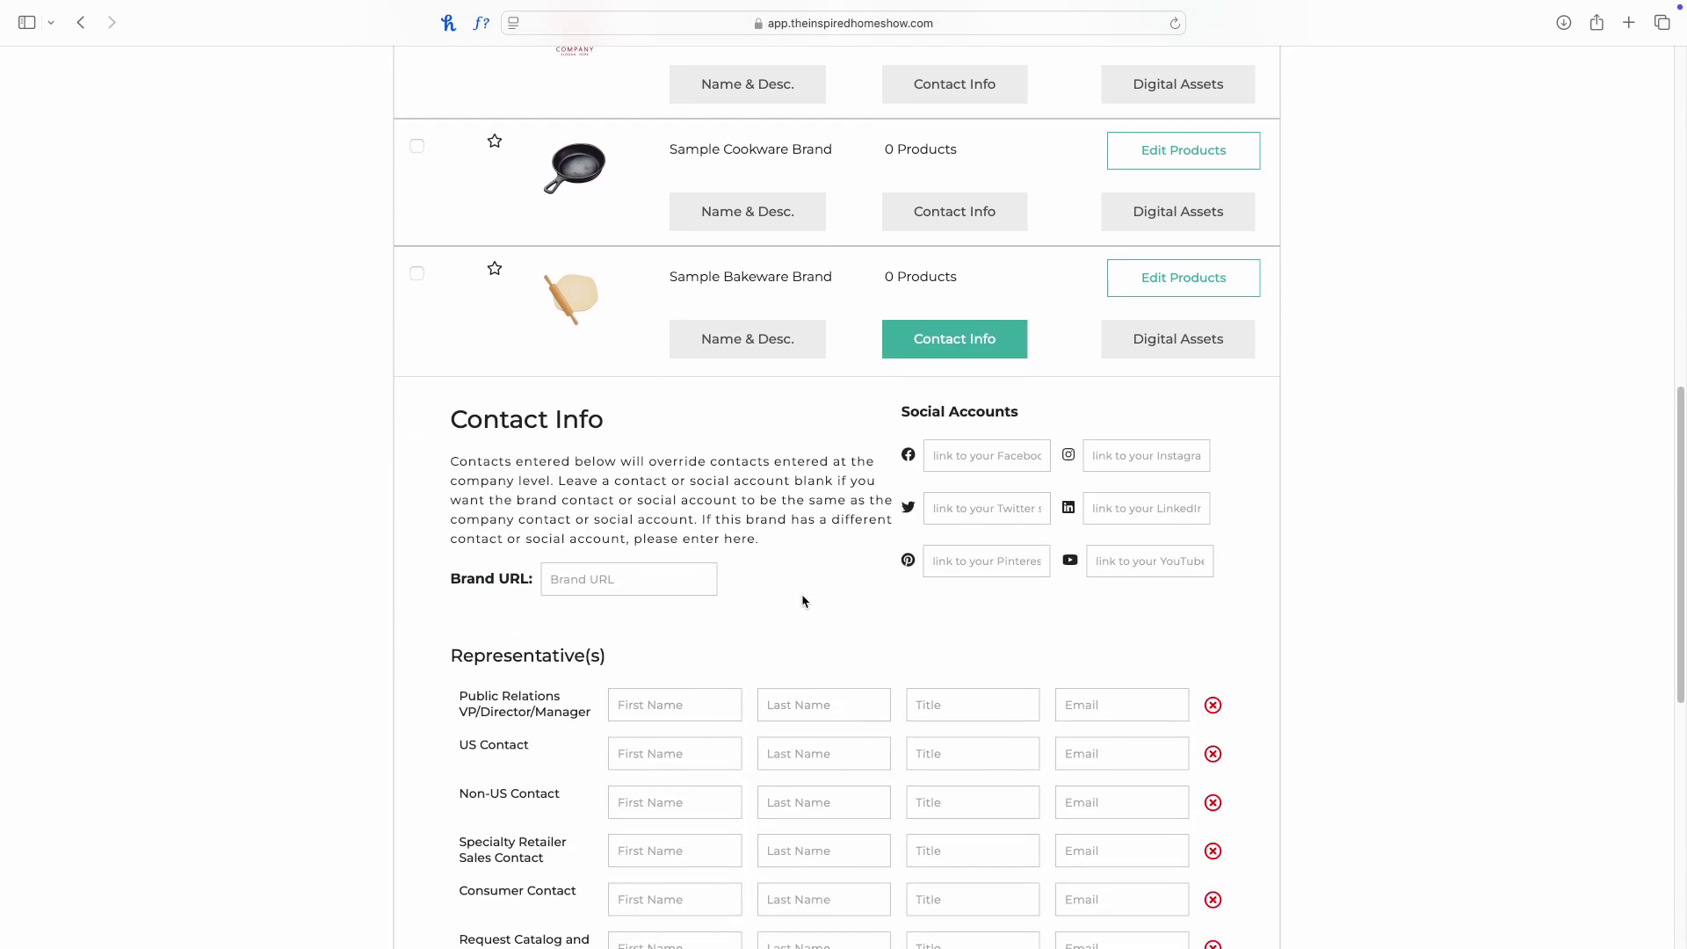
scroll(803, 601, "down", 2)
scroll(825, 545, "down", 3)
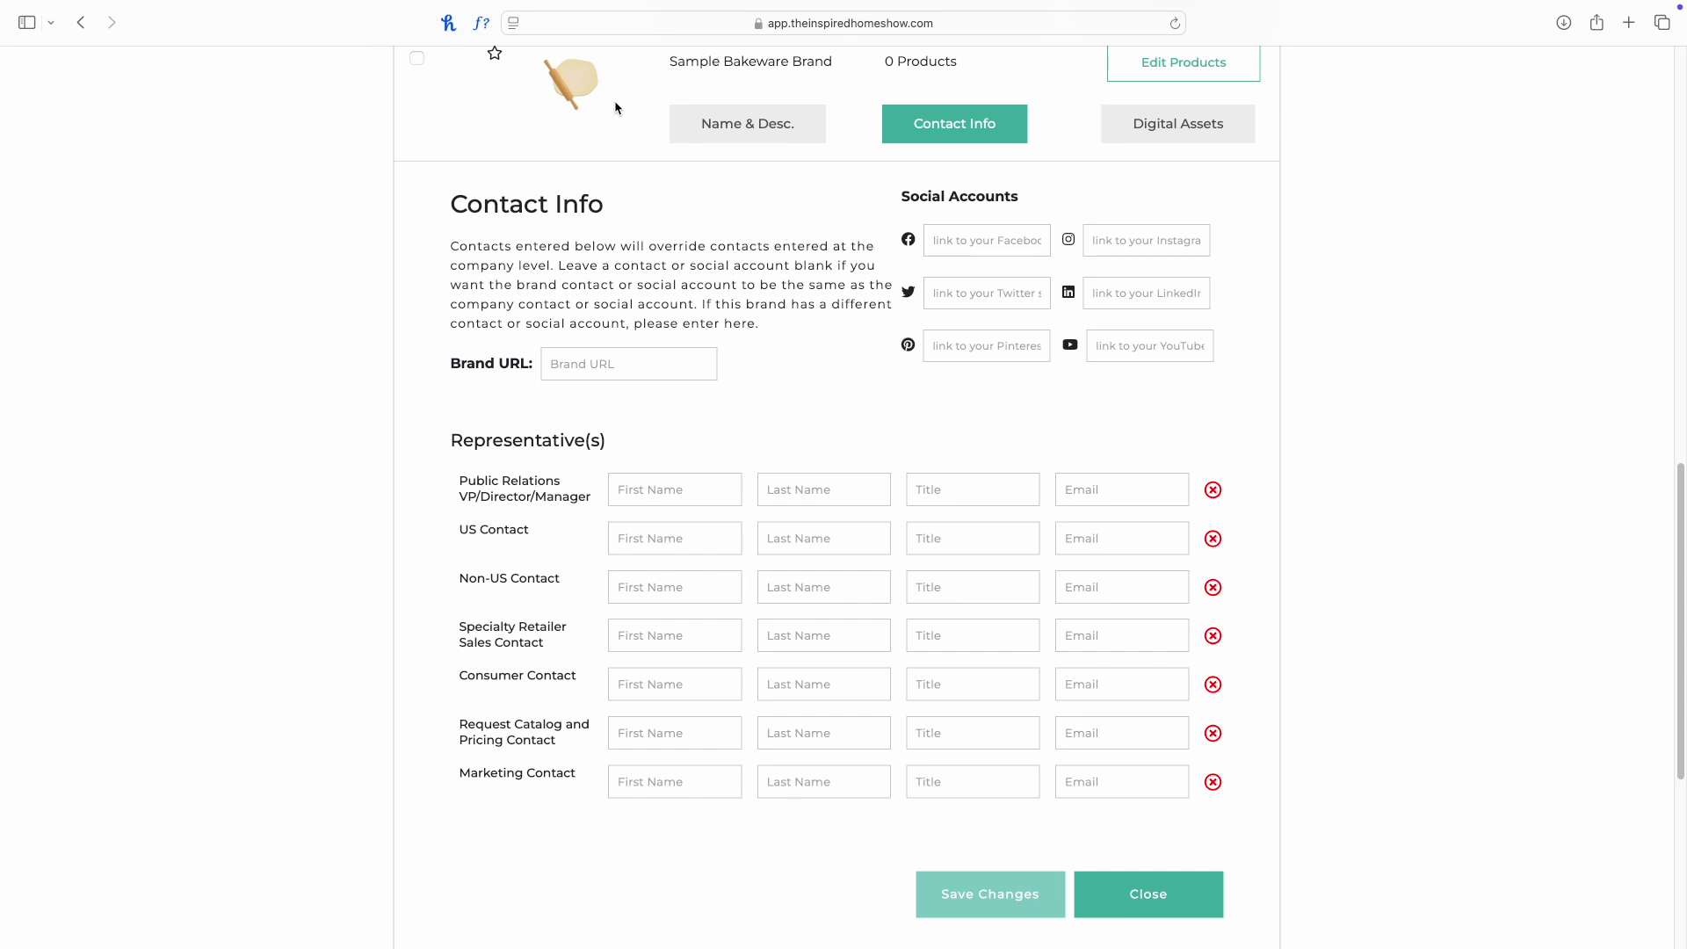
left_click(1149, 894)
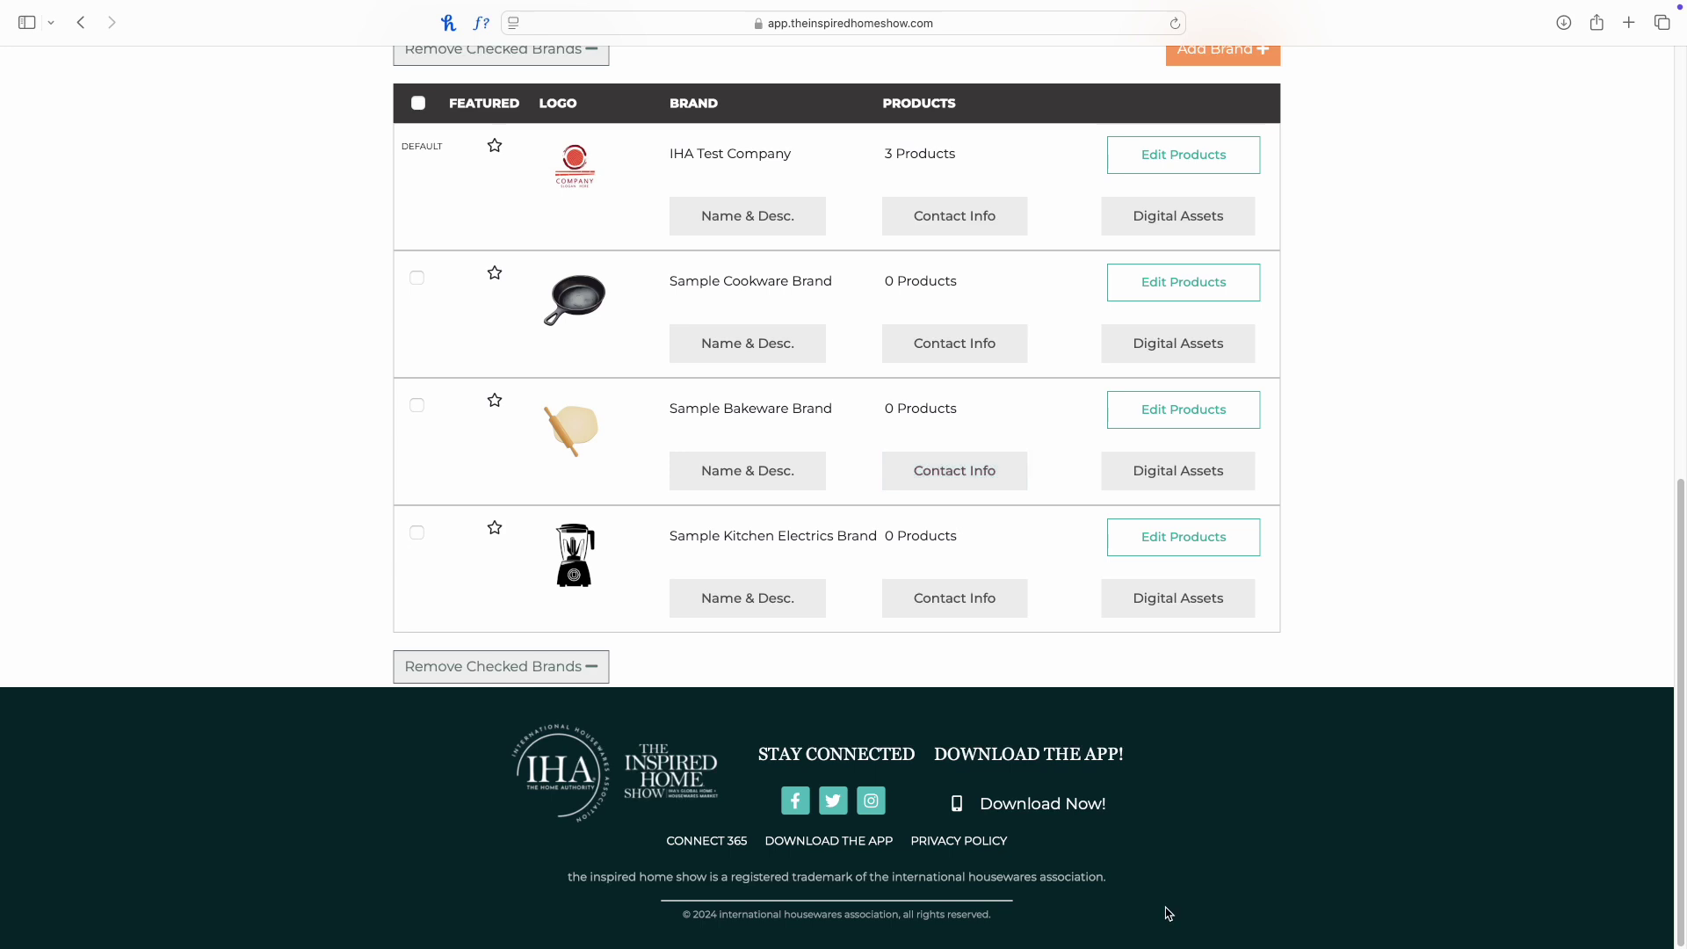
- Add a new brand and name it "Sample Tableware Brand"
scroll(1030, 475, "up", 3)
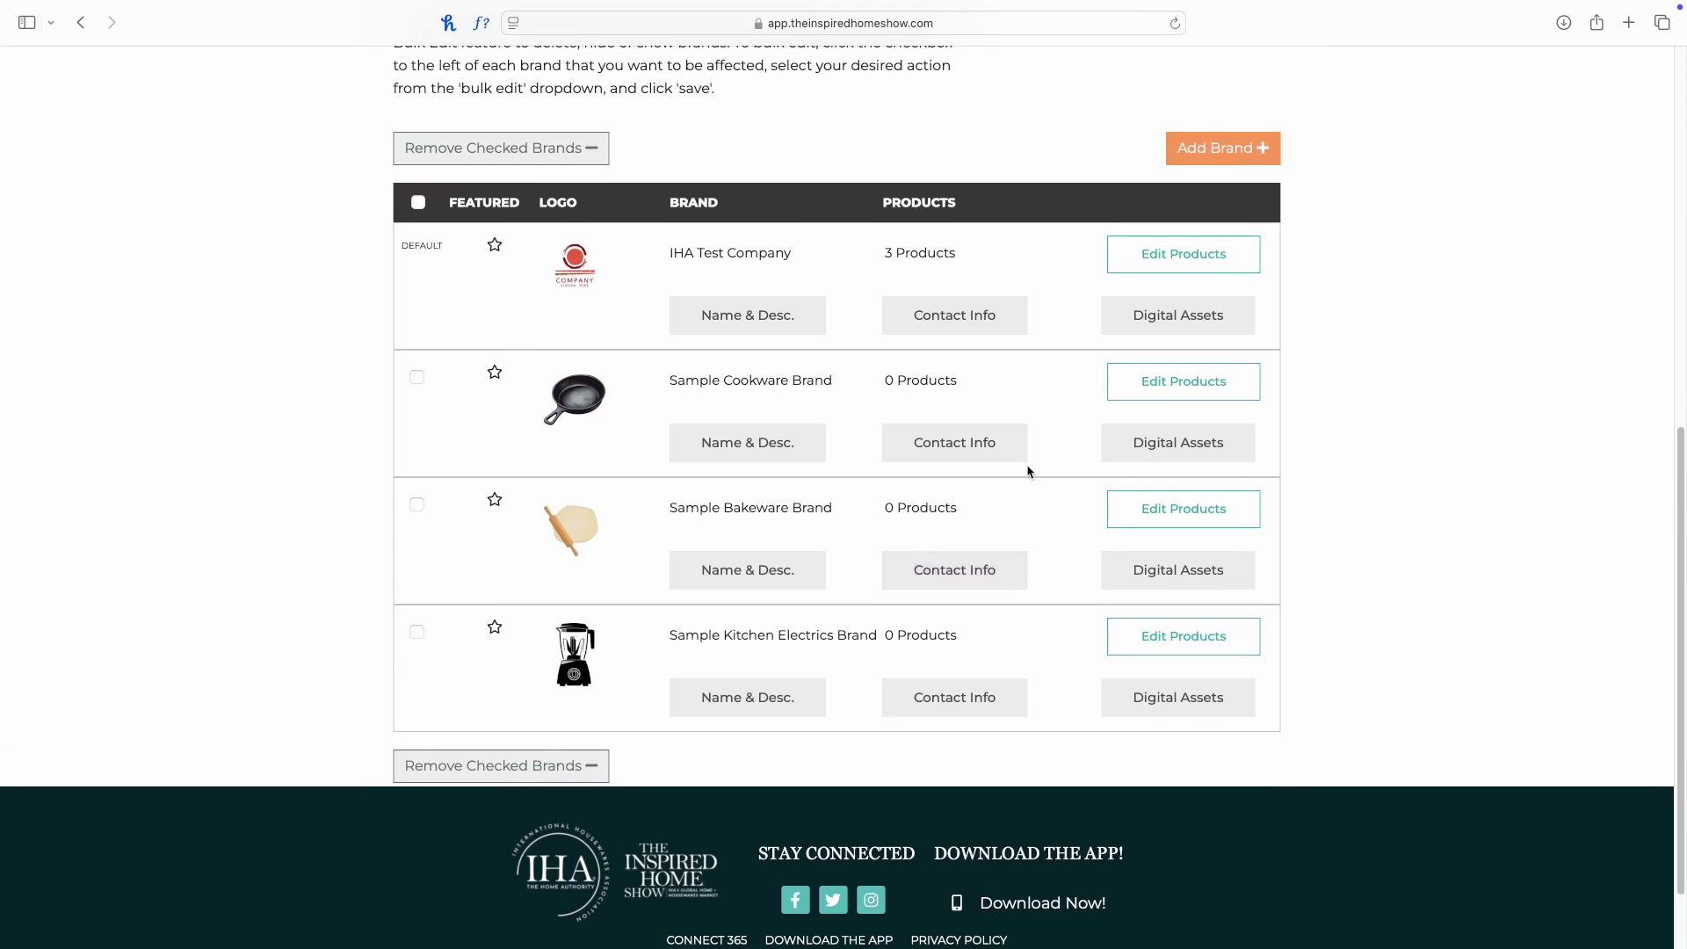
scroll(1029, 477, "up", 3)
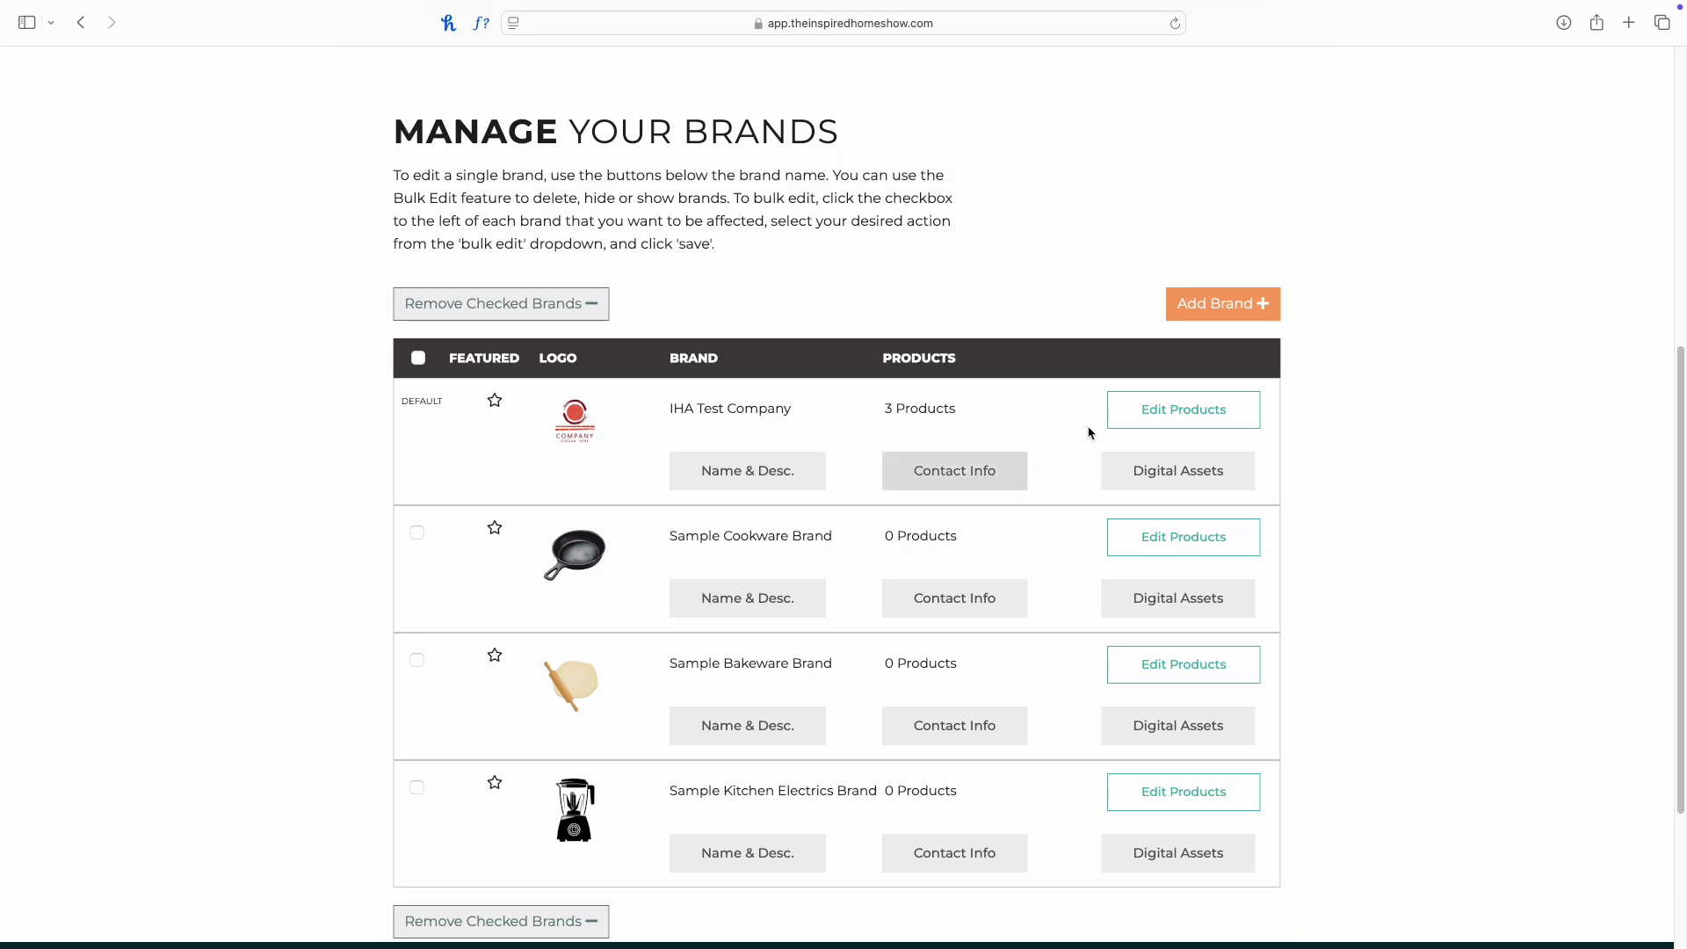
left_click(1240, 305)
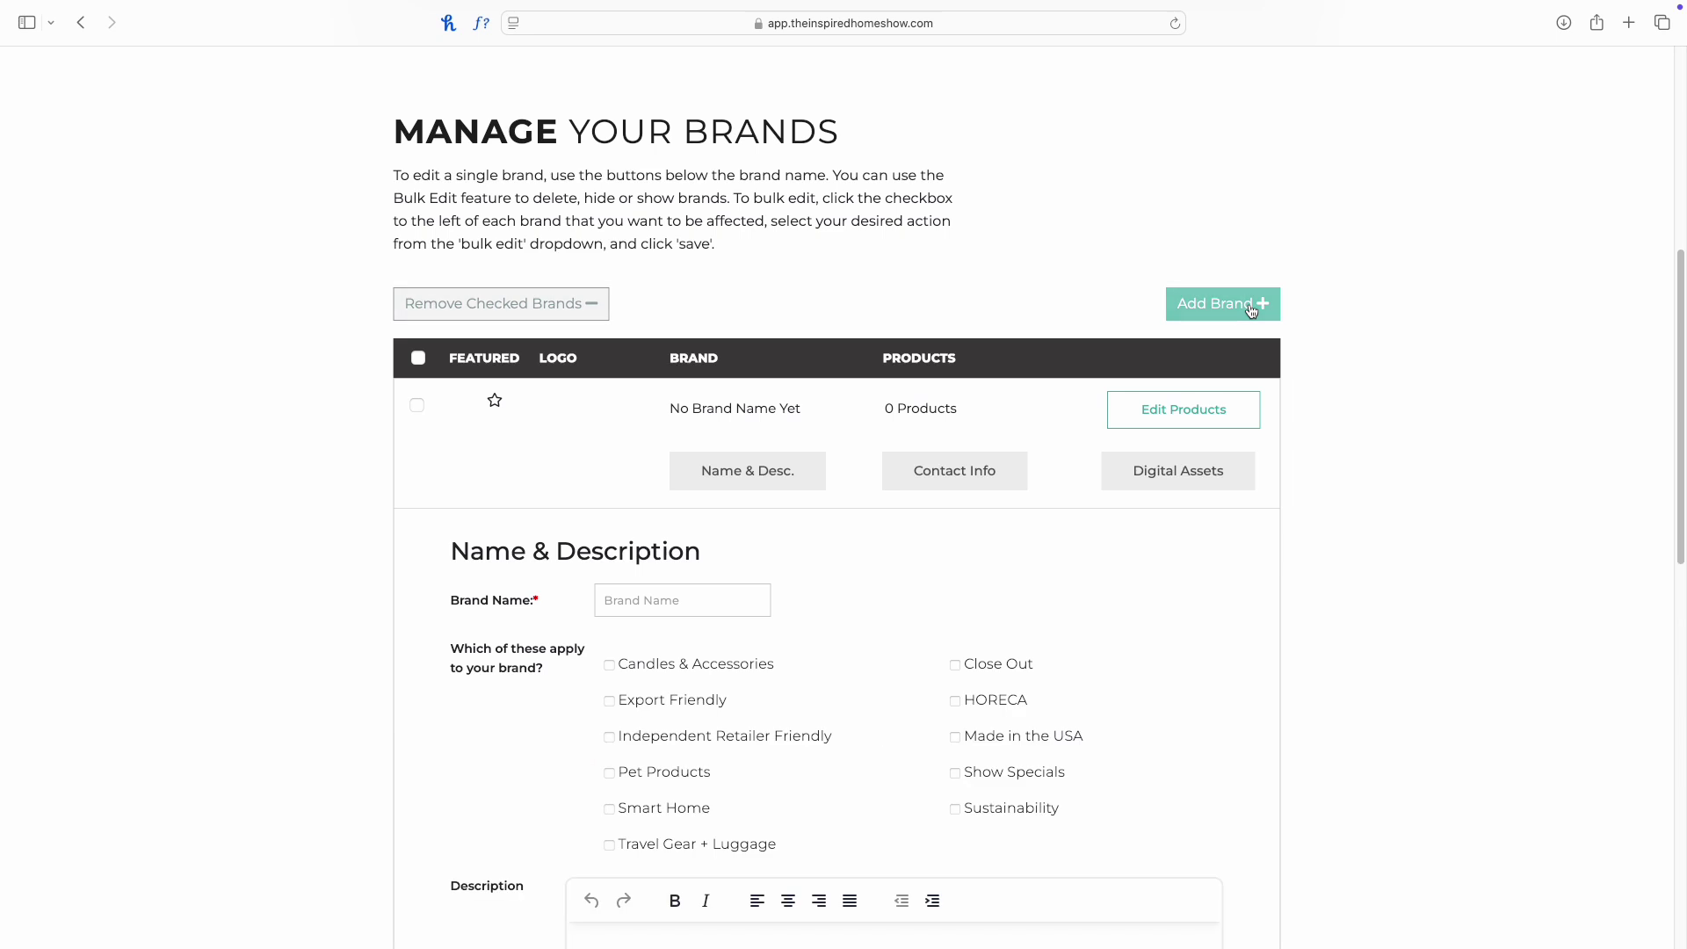
scroll(956, 472, "down", 3)
left_click(683, 443)
type("Sample Tableware Brand")
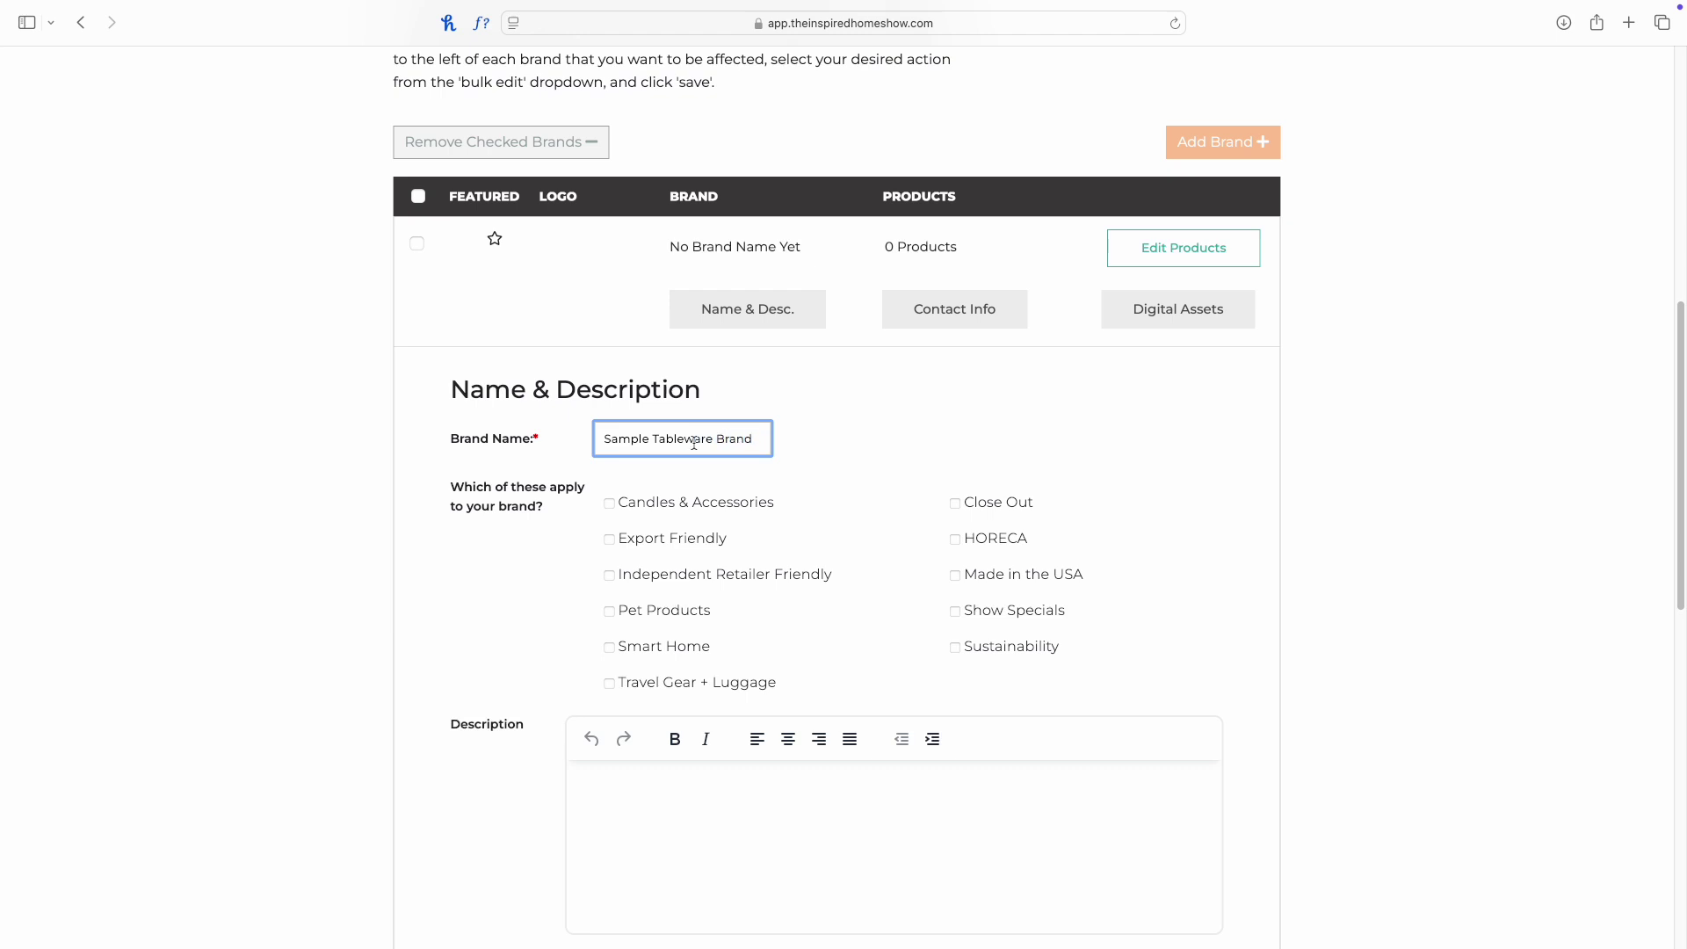
- Mark the new brand as Export Friendly and Independent Retailer Friendly, enter the description "sample description." and save the brand
scroll(830, 492, "down", 2)
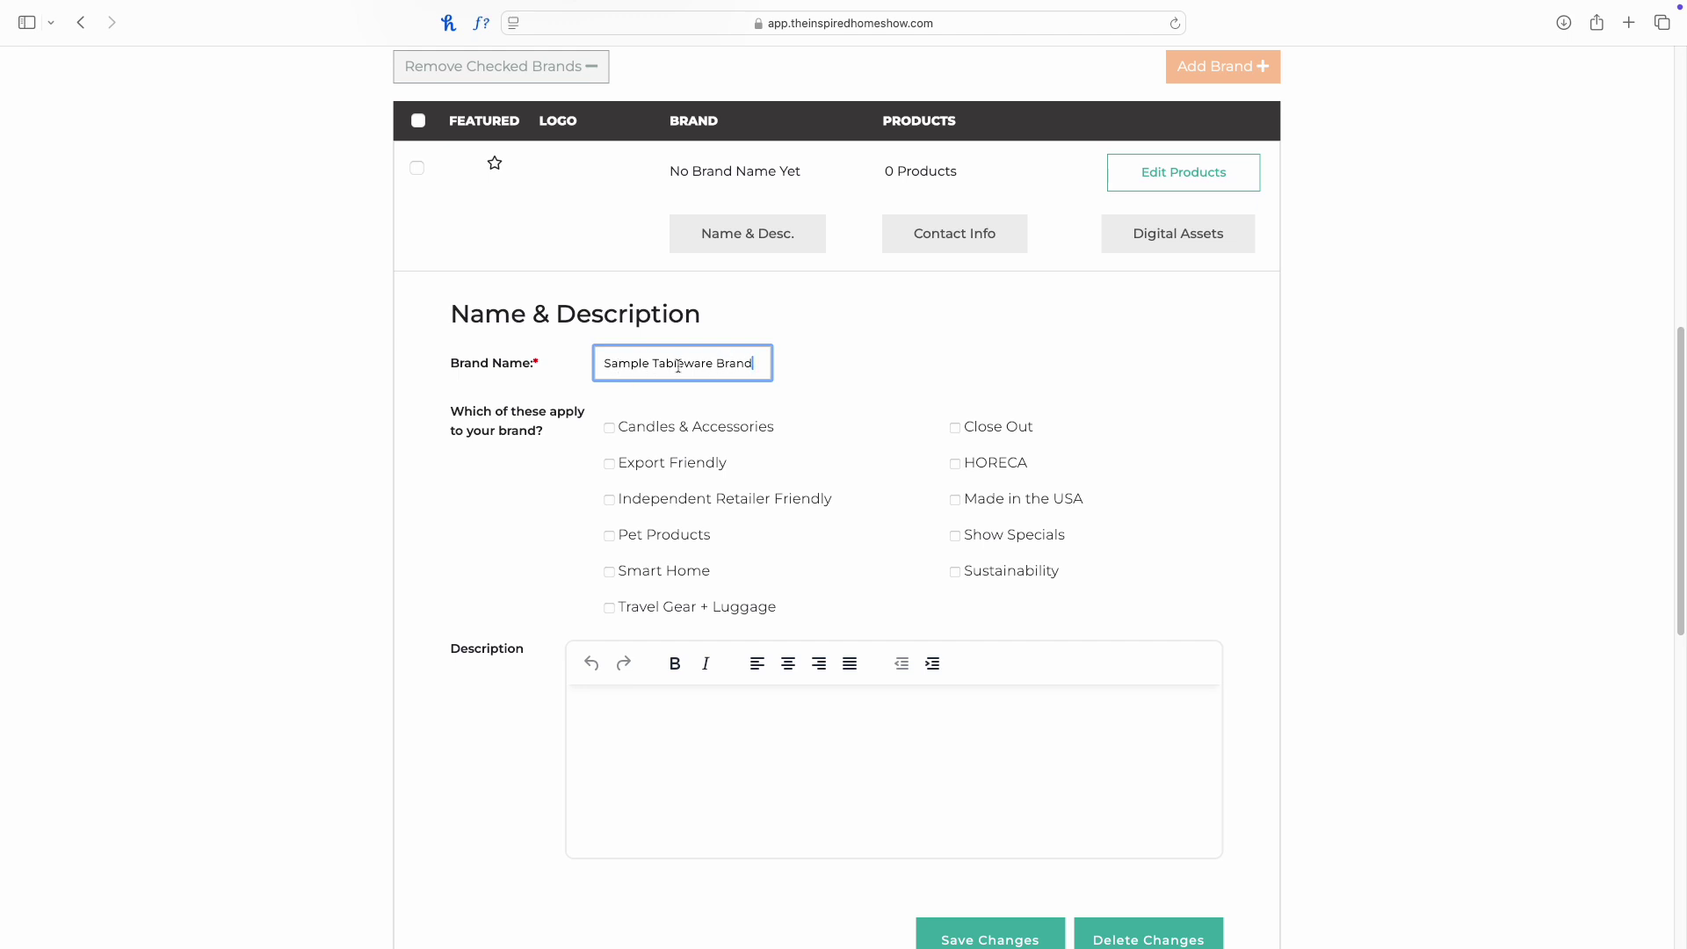
left_click(609, 501)
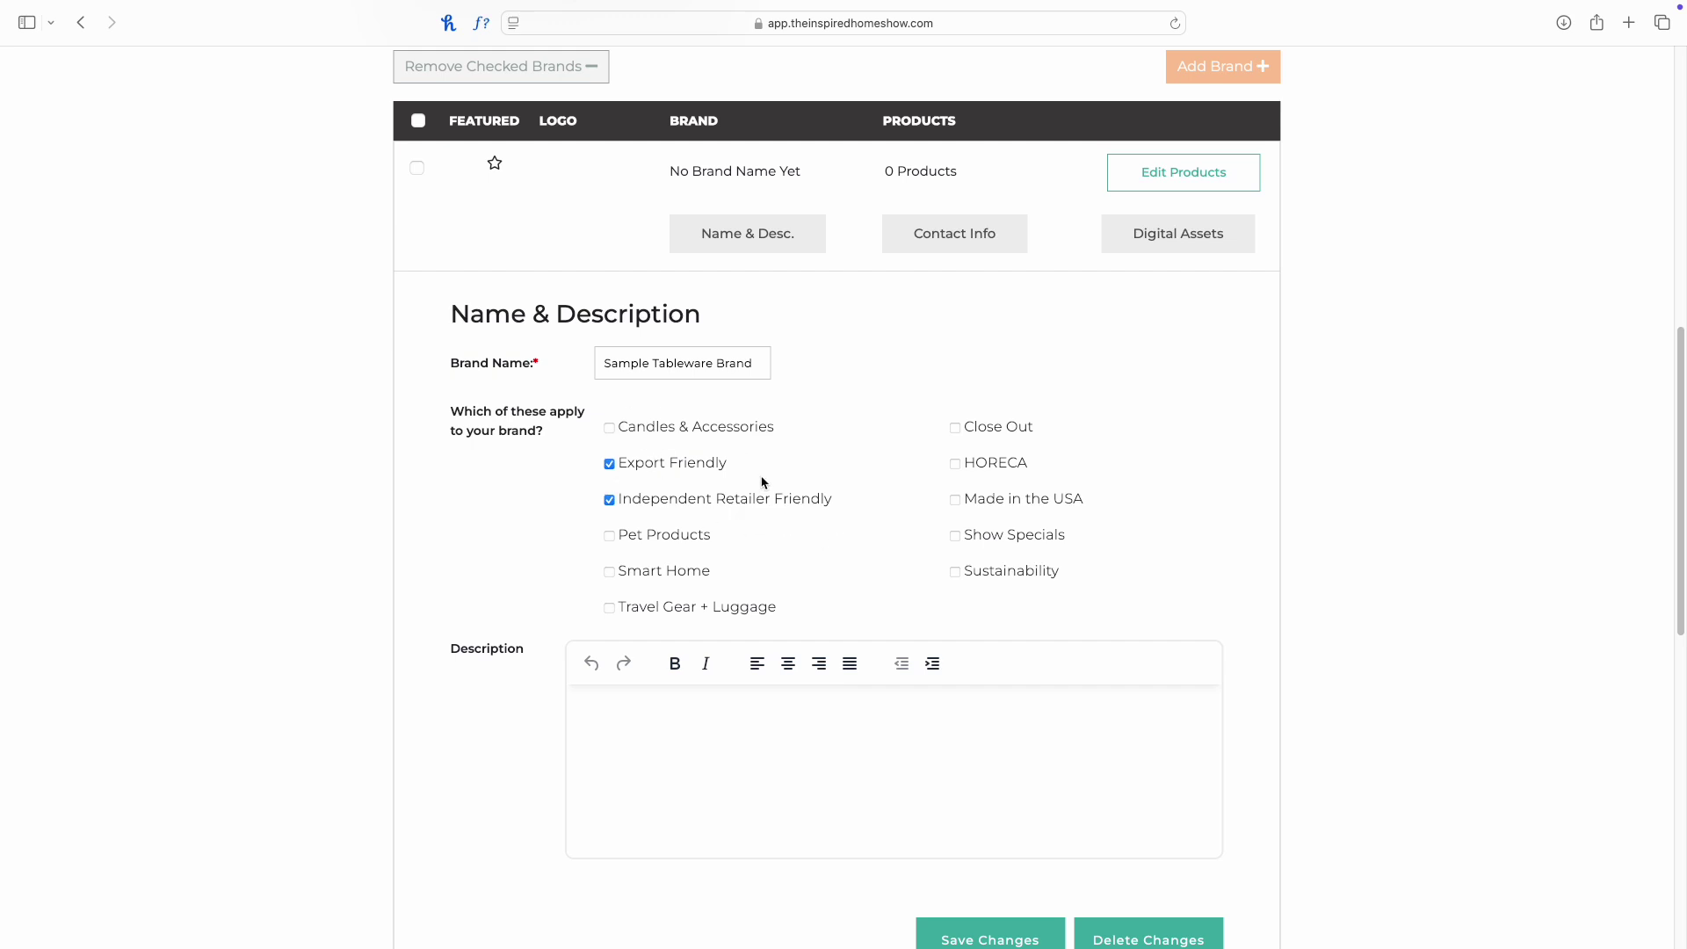
scroll(763, 536, "down", 2)
left_click(727, 655)
type("sample description.")
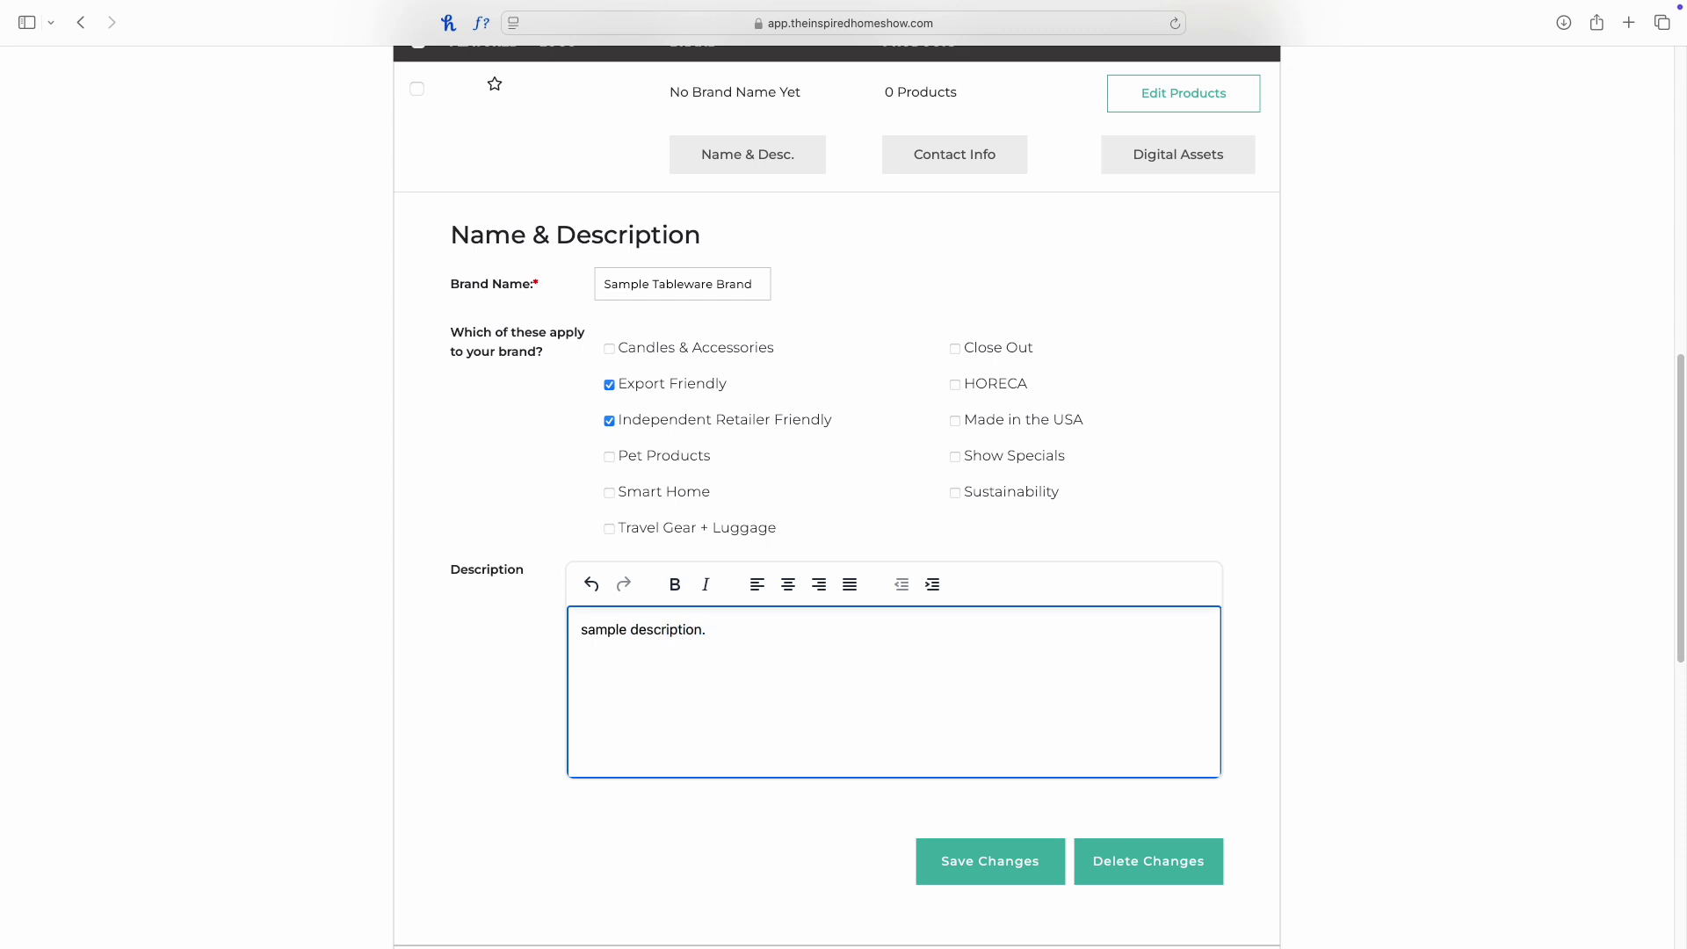
scroll(727, 648, "down", 3)
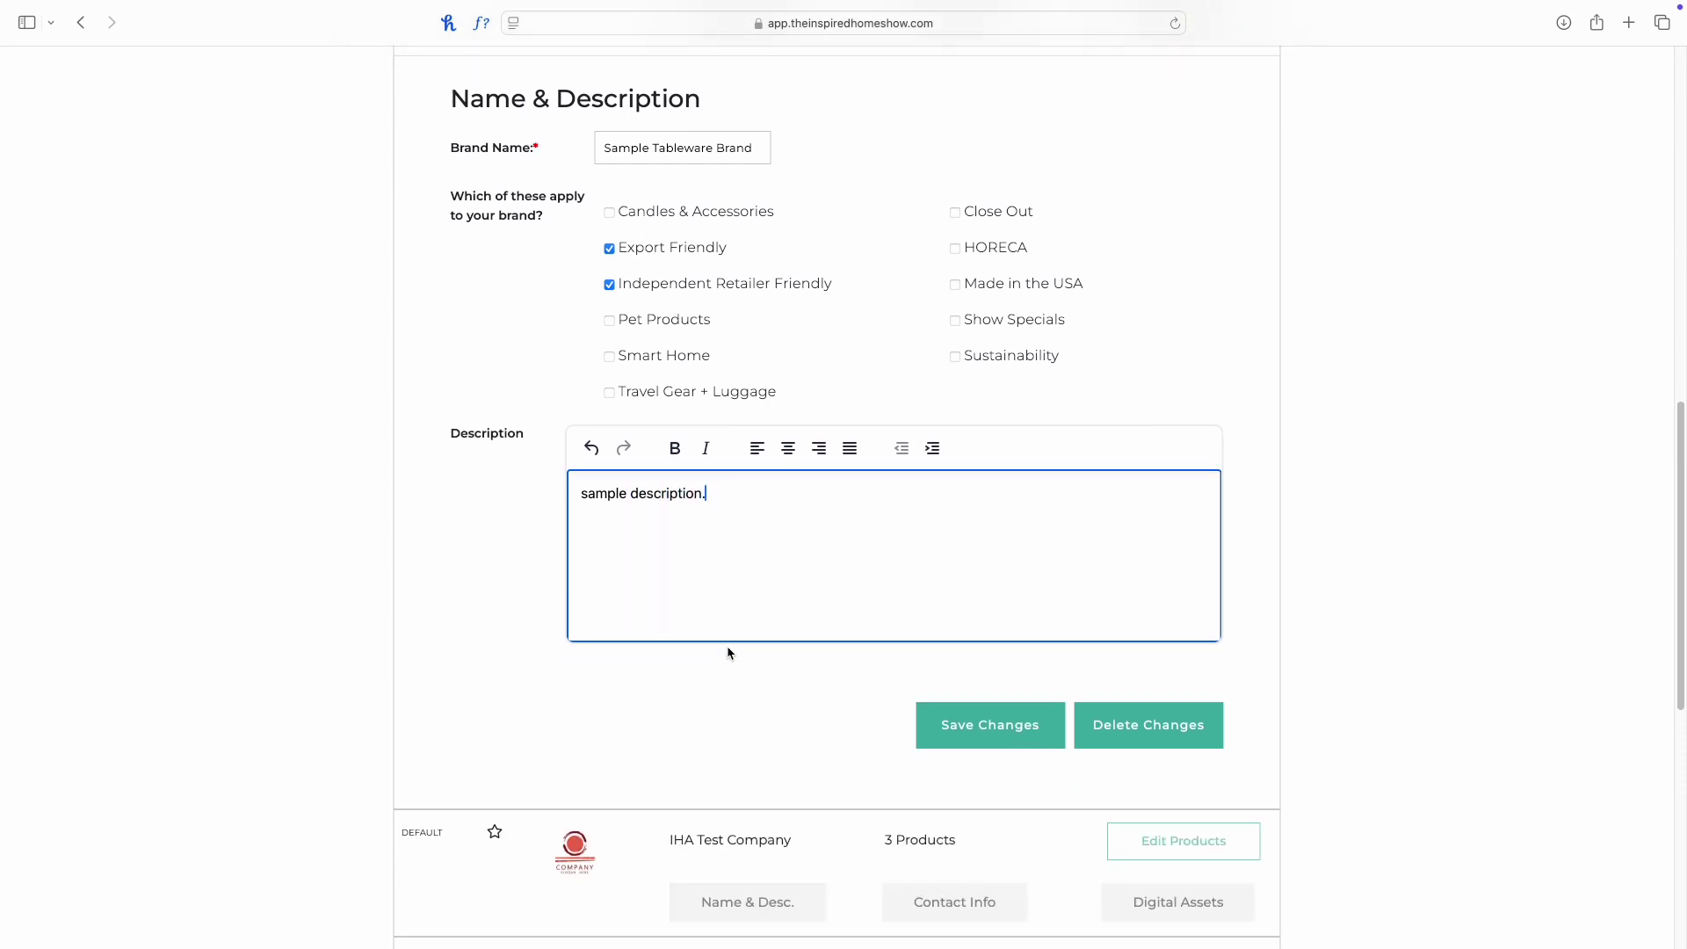
left_click(977, 754)
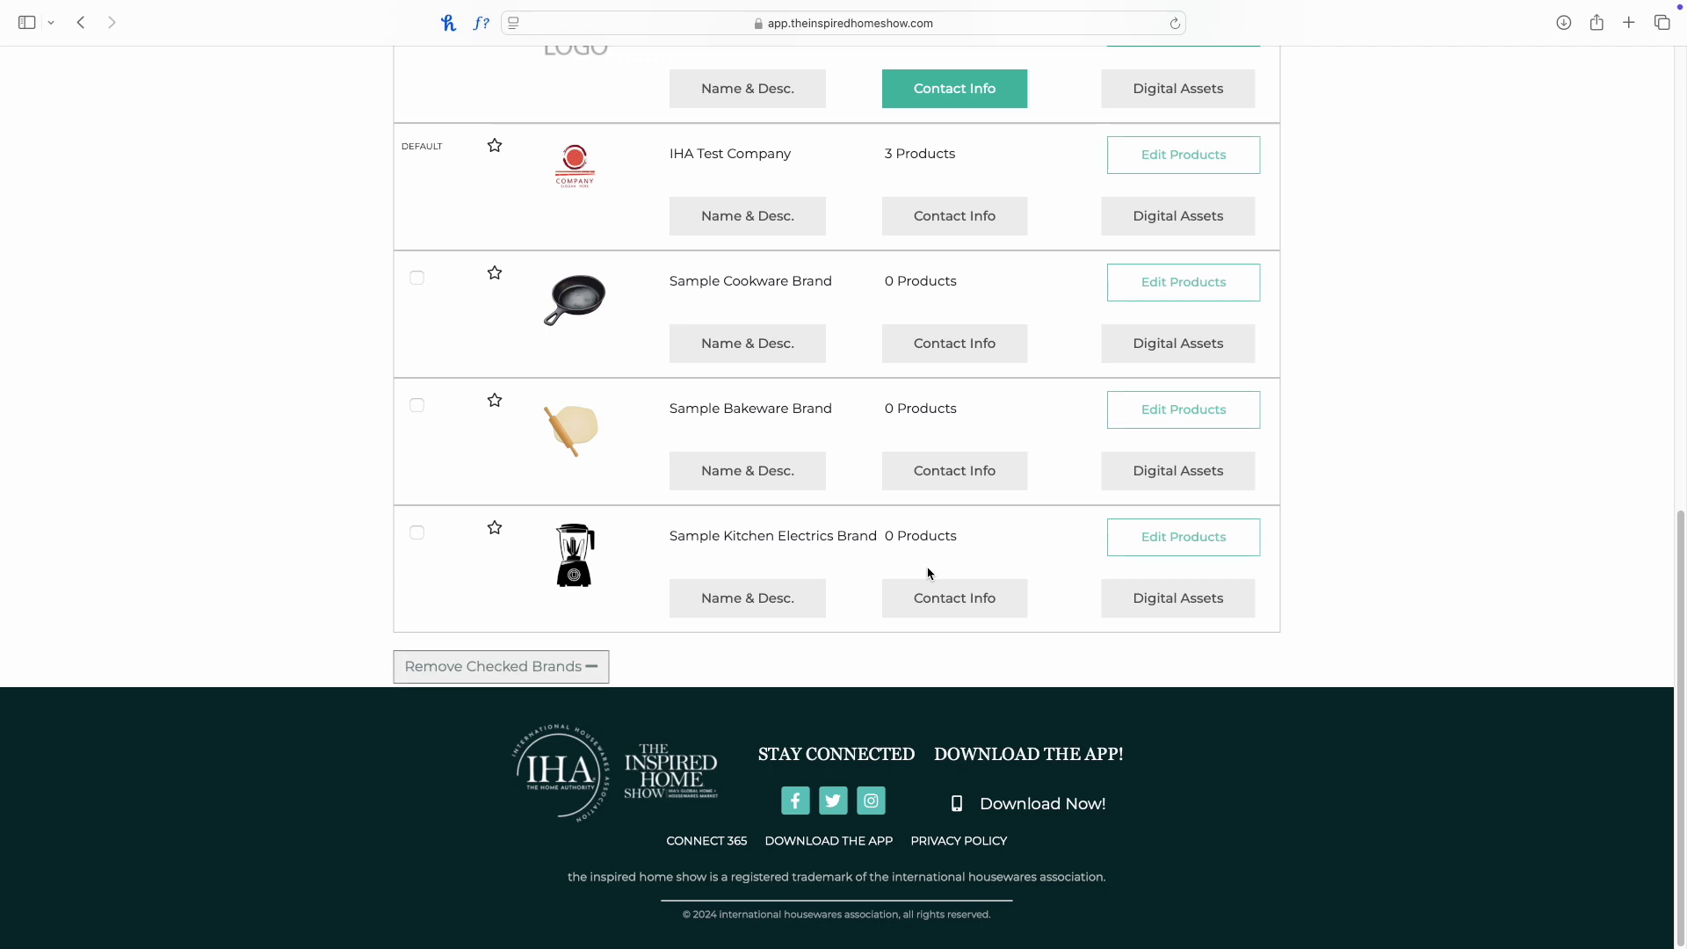
- Choose the image Tableware.jpg as the logo in the digital assets of the Sample Tableware Brand
scroll(923, 576, "up", 2)
scroll(921, 576, "up", 2)
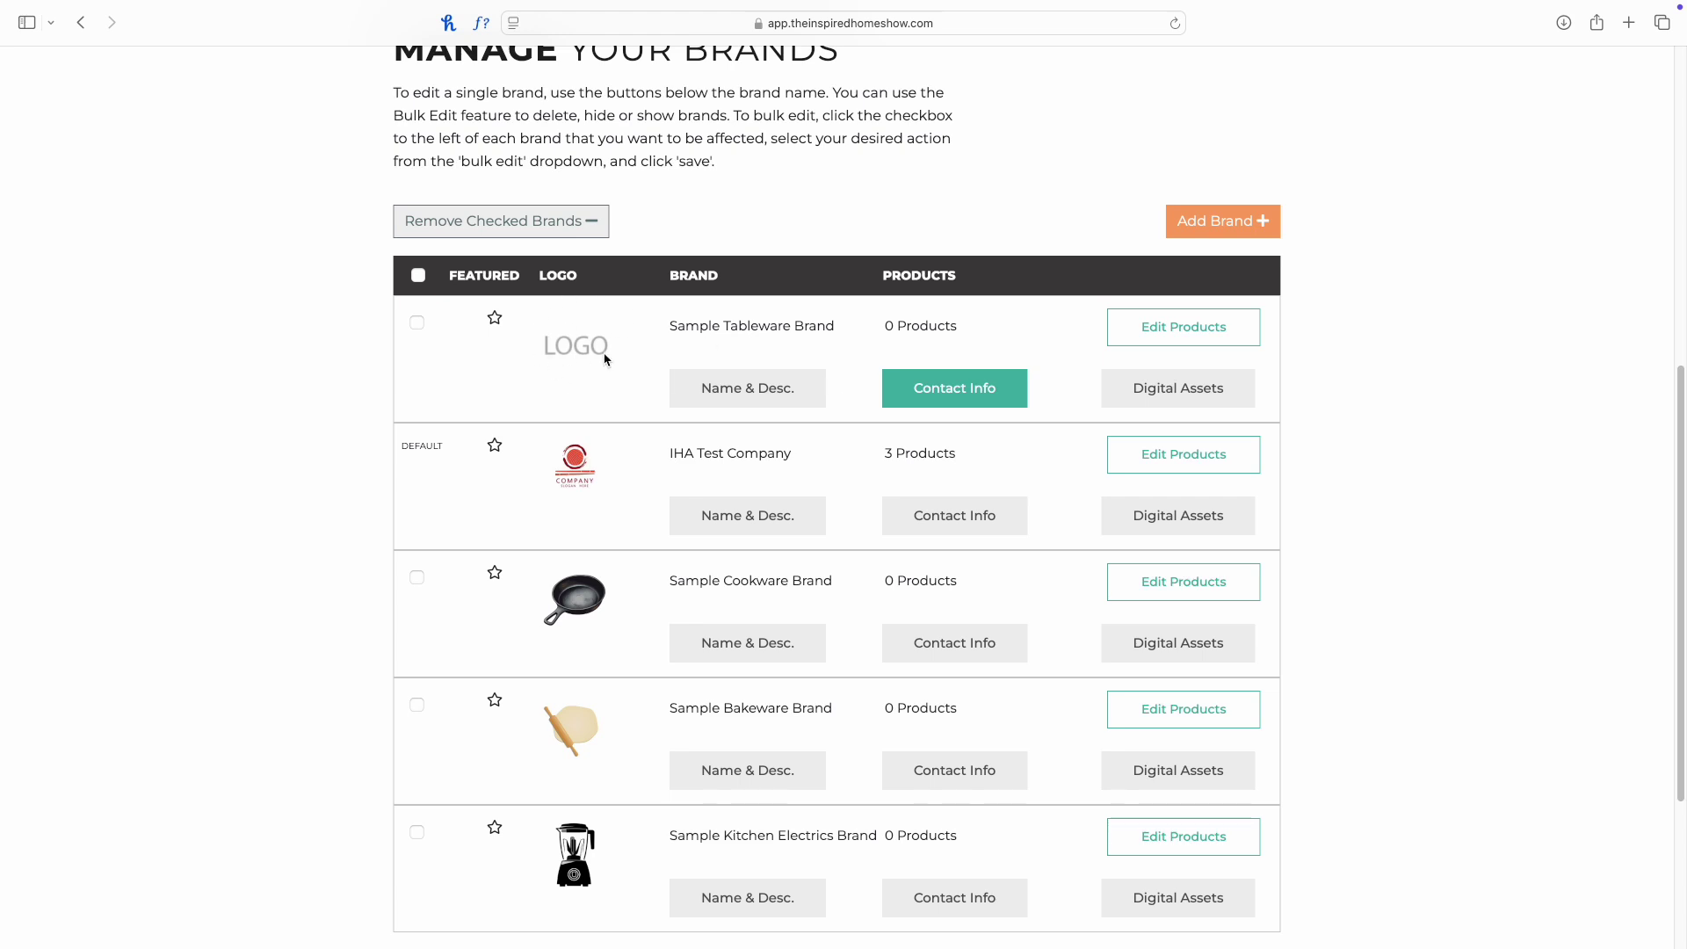
left_click(1163, 396)
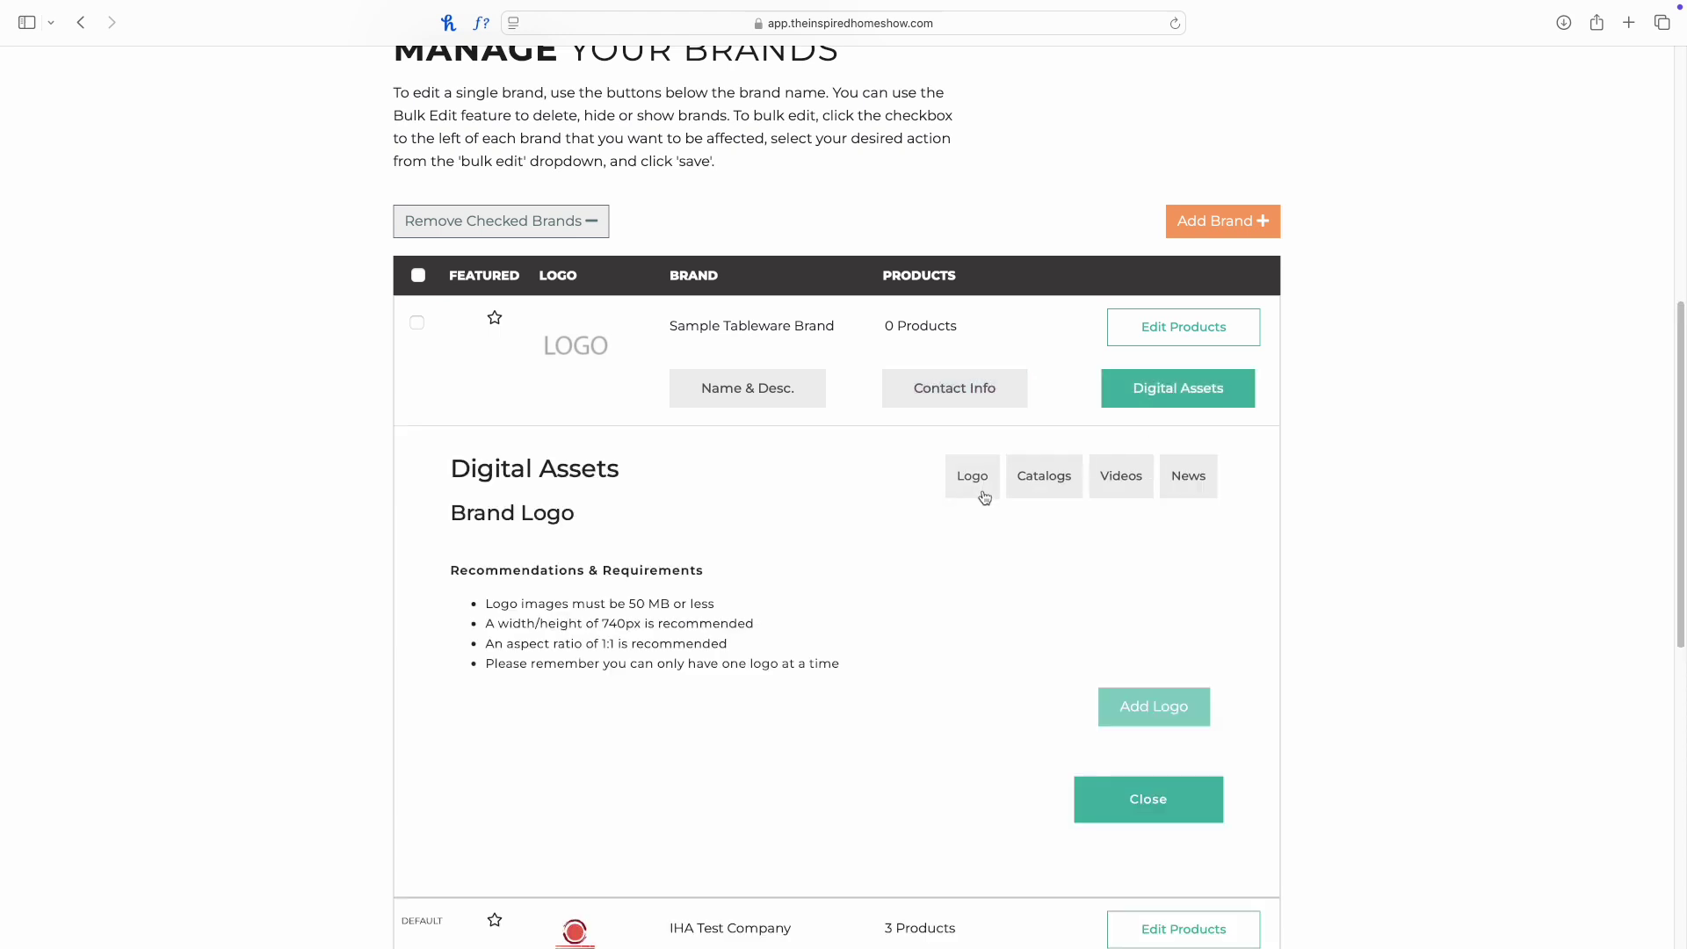
scroll(984, 498, "down", 2)
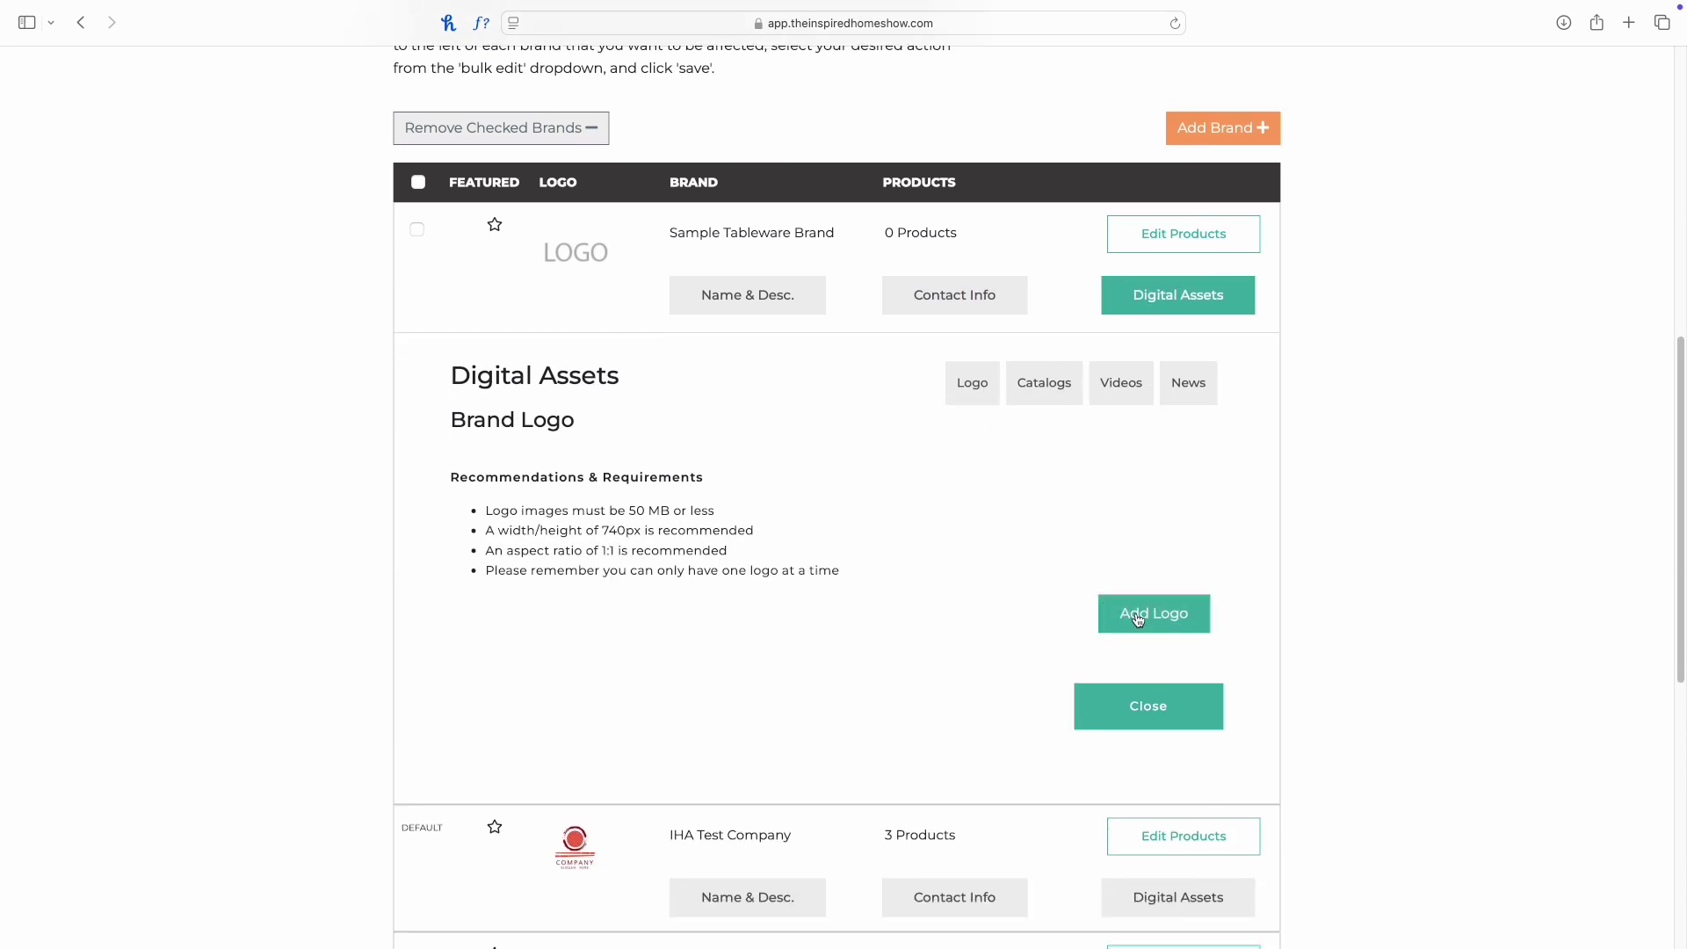
left_click(1141, 621)
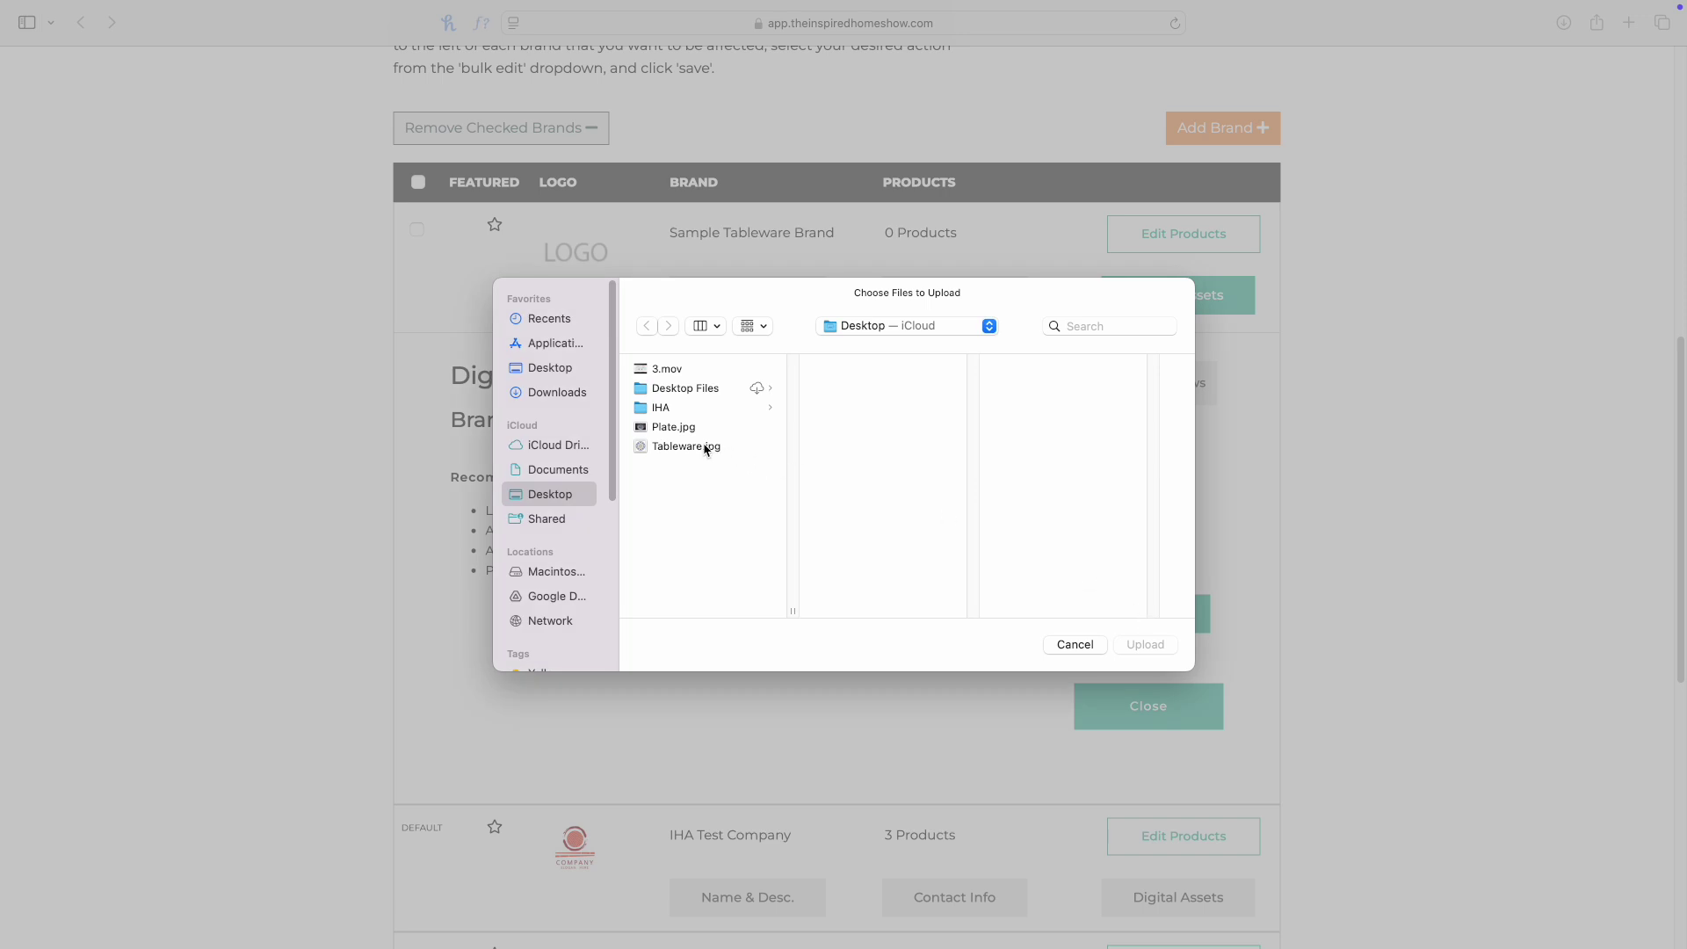
left_click(706, 449)
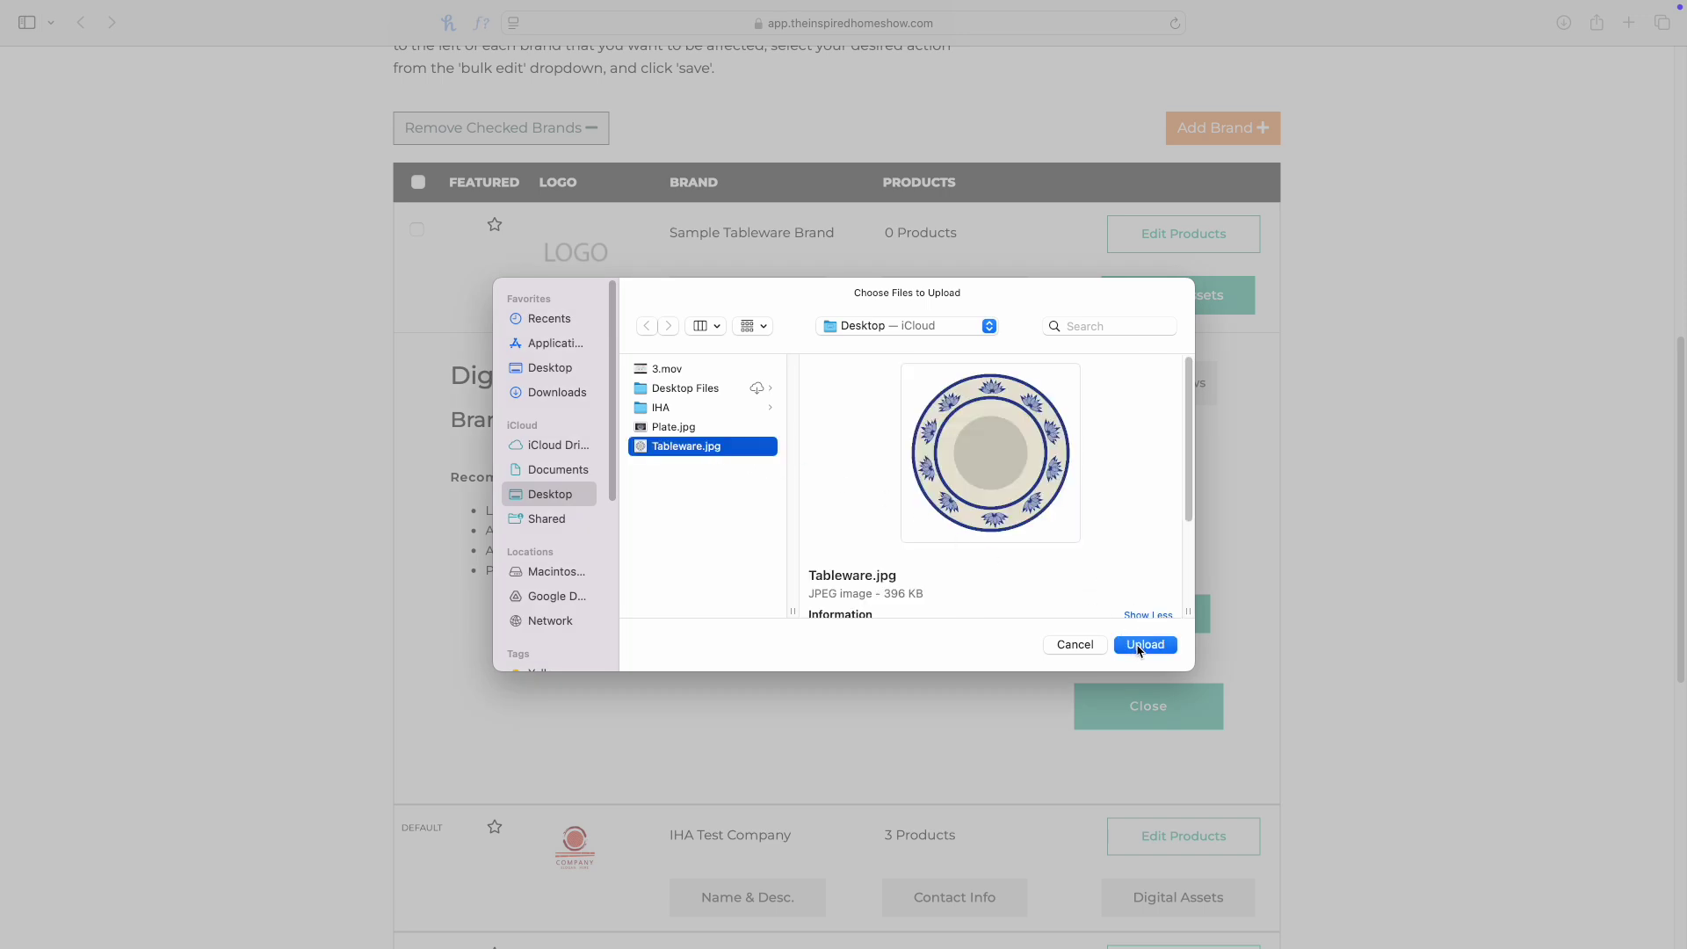
left_click(1142, 645)
- Upload the chosen logo image and close the digital assets of the Sample Tableware Brand
scroll(721, 561, "down", 1)
scroll(726, 558, "up", 1)
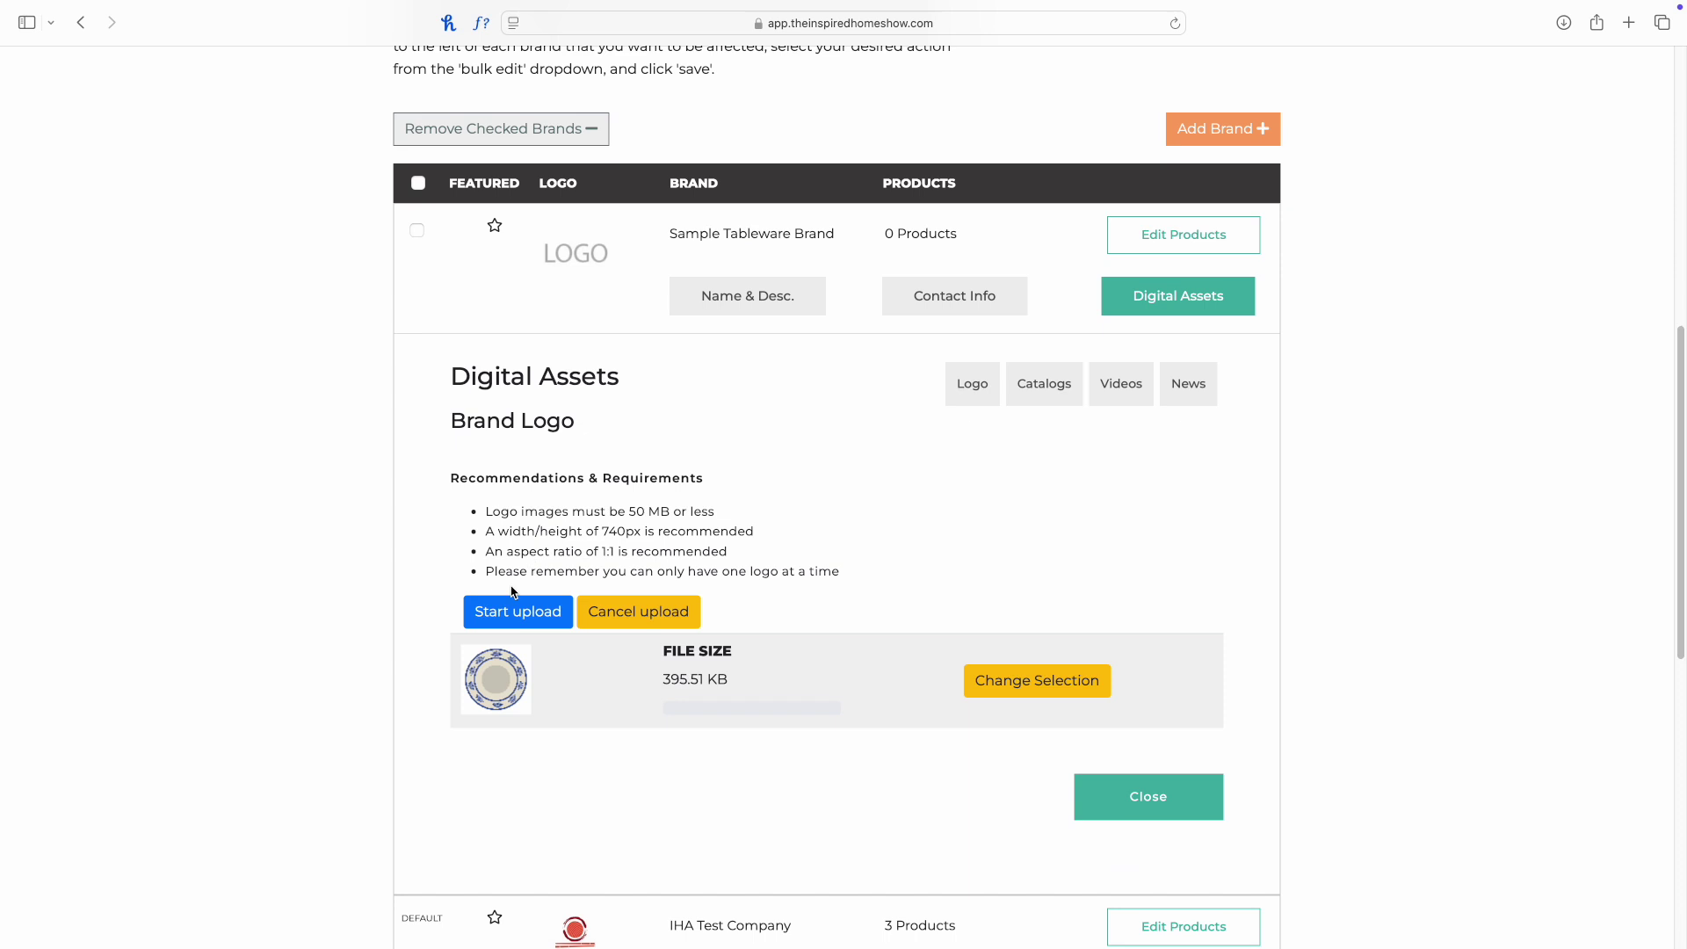
left_click(518, 611)
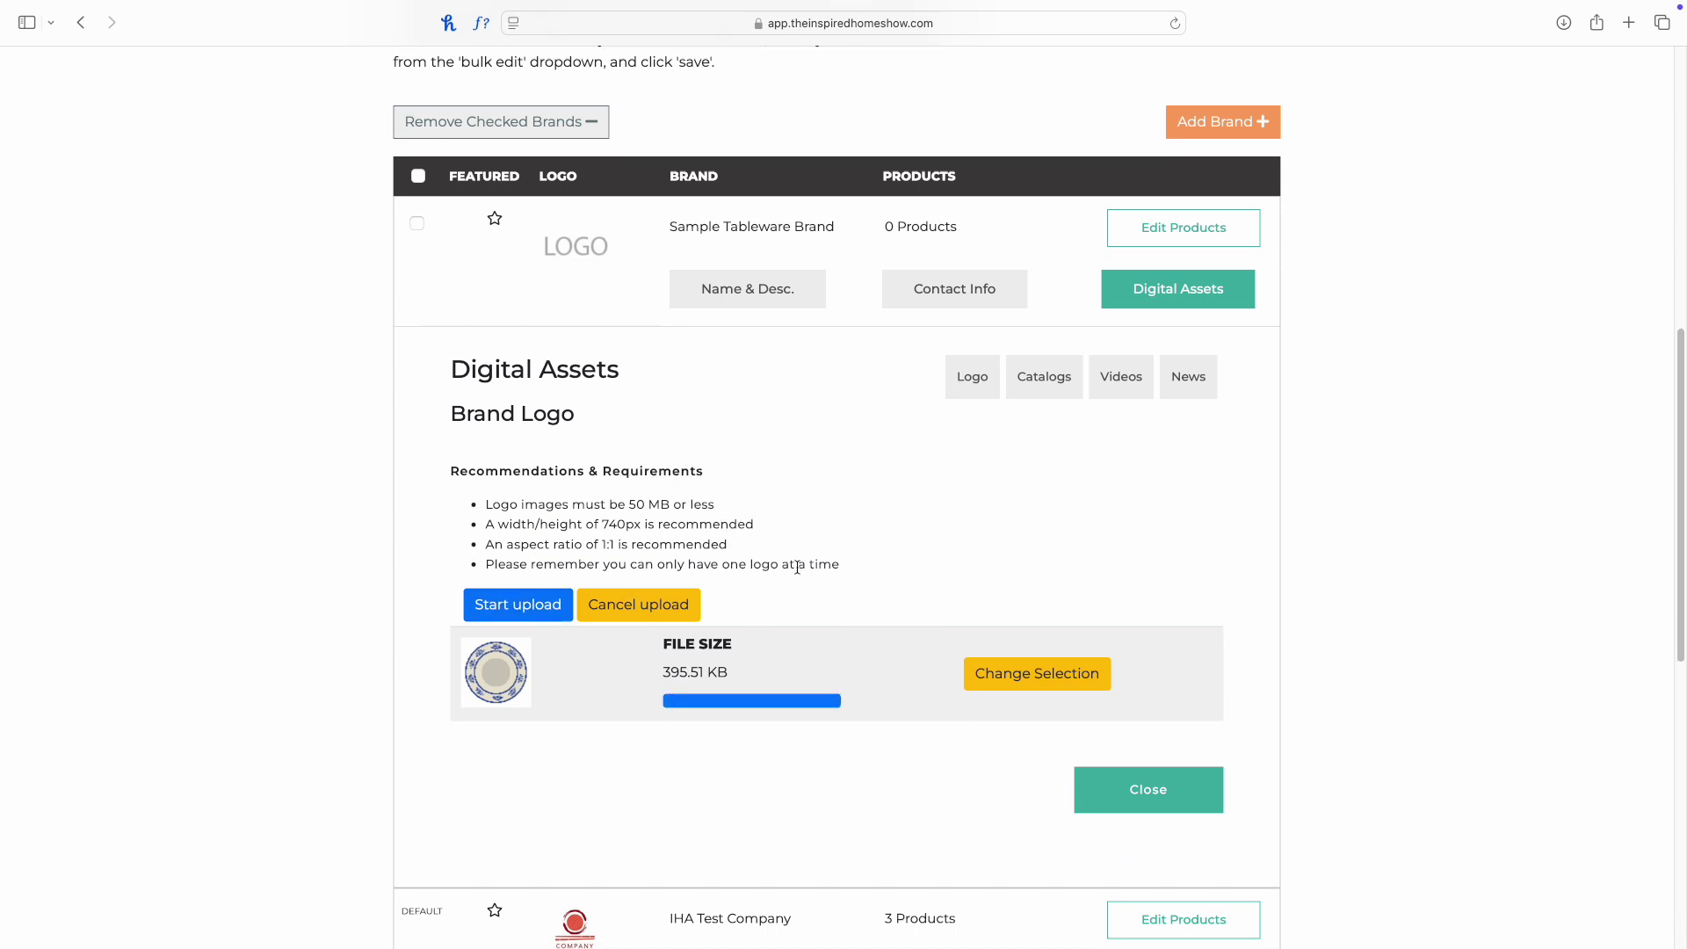
scroll(799, 571, "down", 1)
scroll(622, 573, "up", 3)
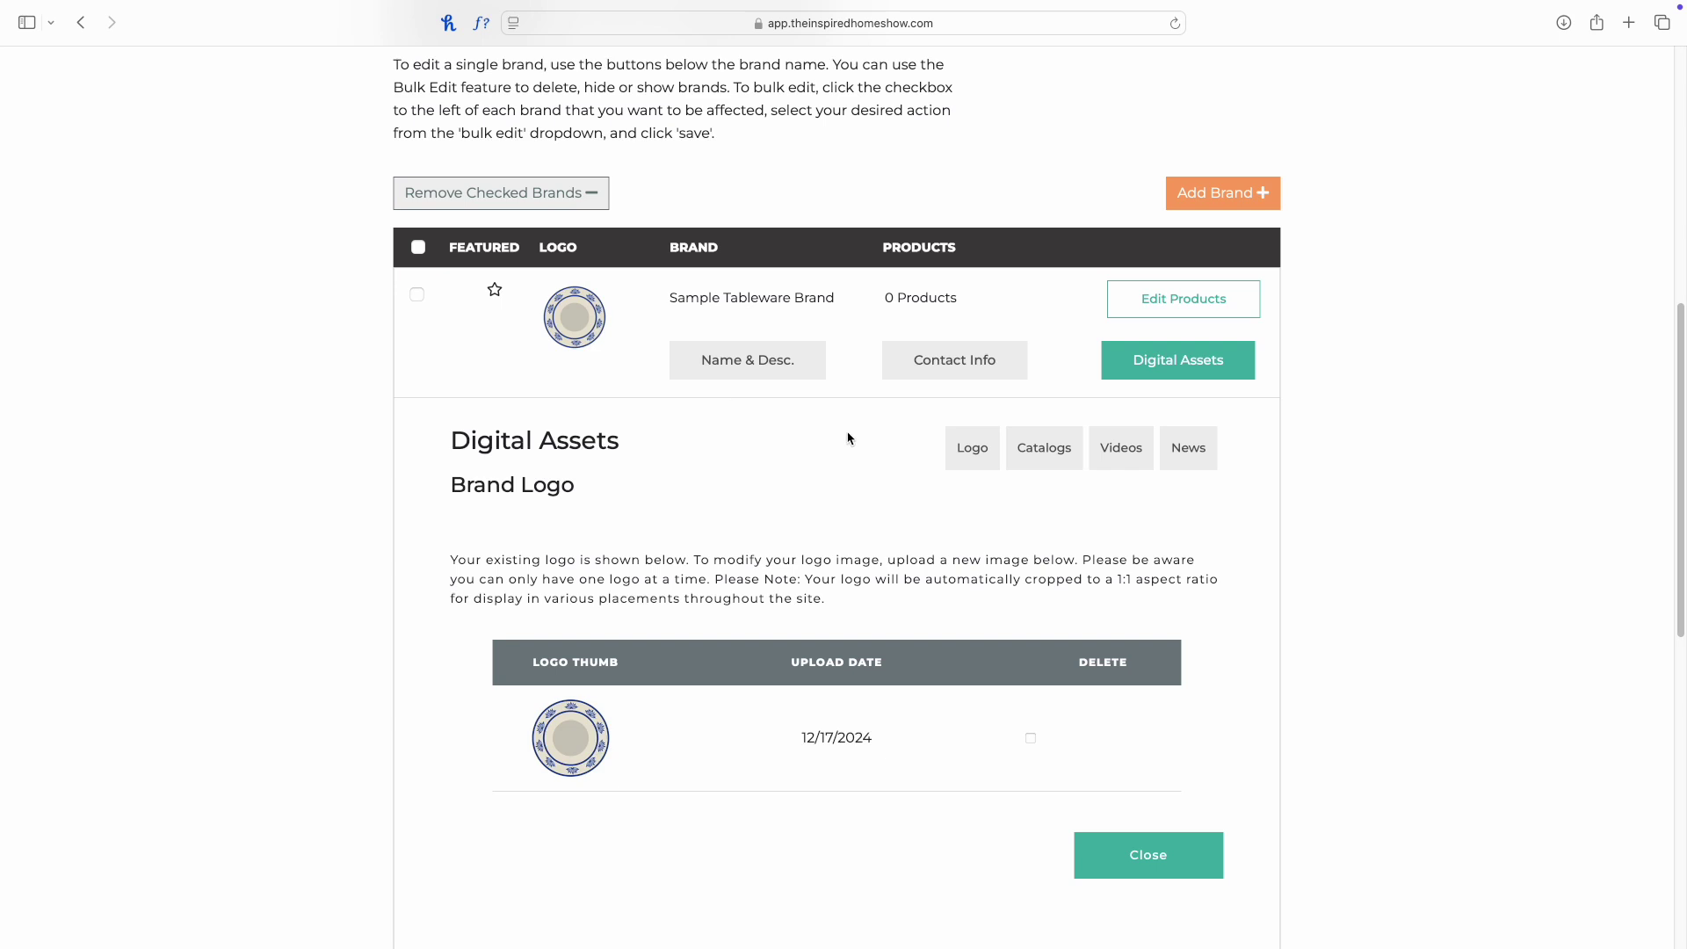
left_click(1148, 850)
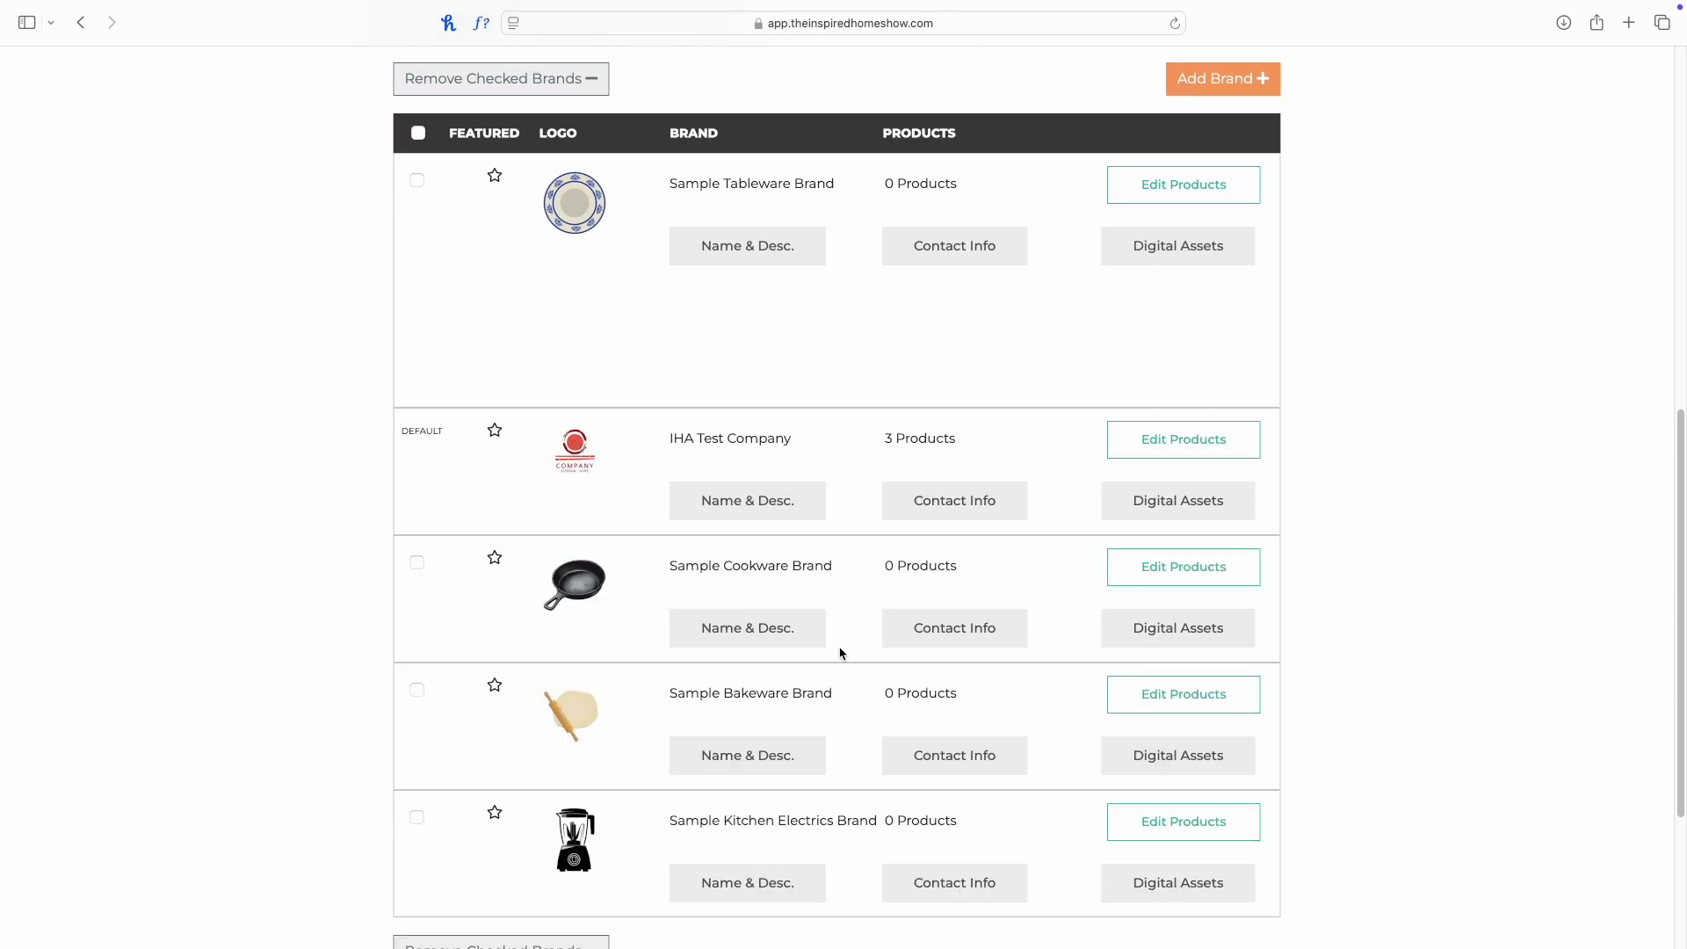
- Check the Sample Tableware Brand in the brand list, and return to the company profile to examine its Brands section
scroll(835, 655, "down", 3)
scroll(839, 681, "up", 2)
scroll(839, 682, "up", 3)
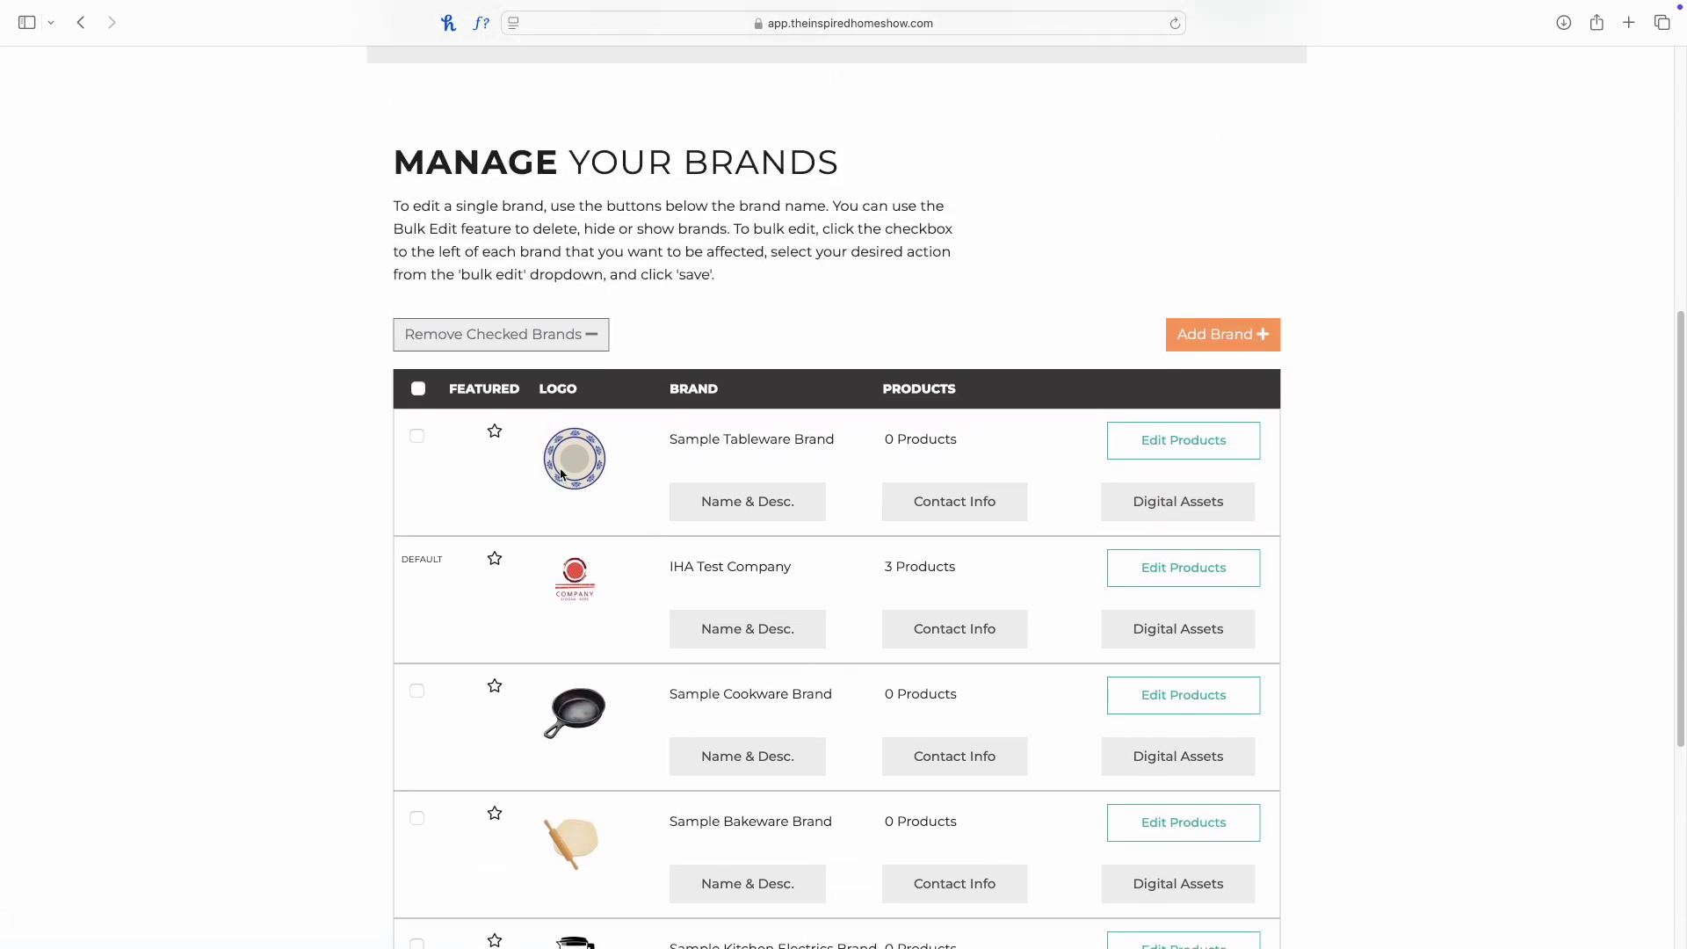
scroll(743, 580, "up", 8)
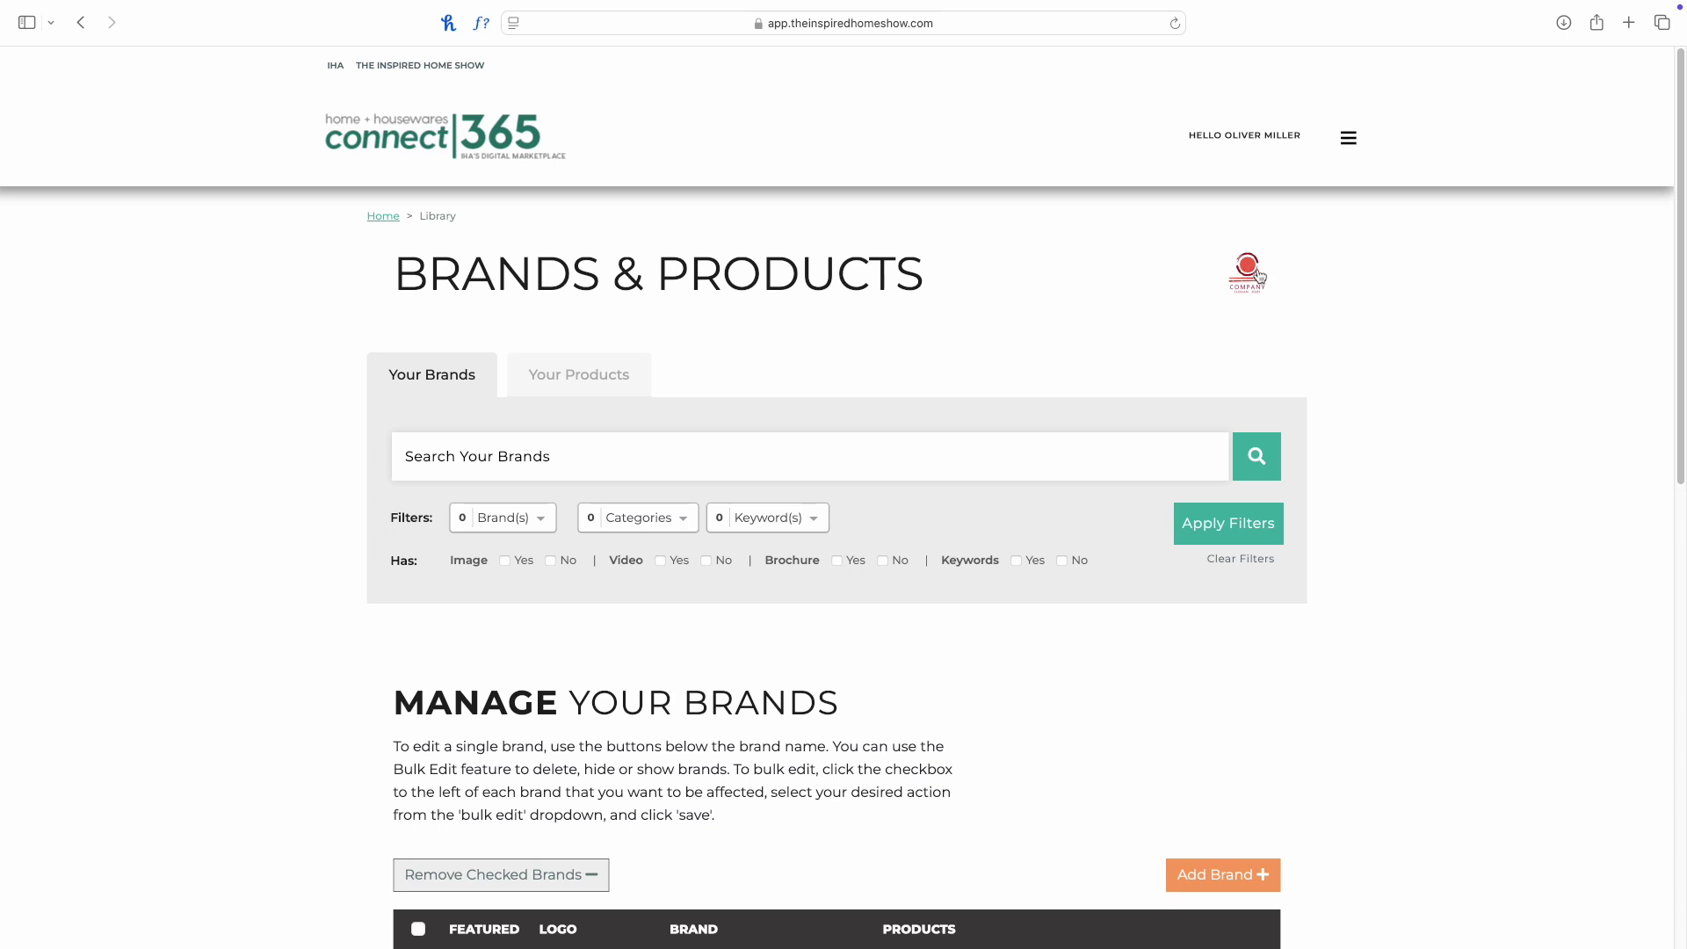
left_click(1241, 276)
scroll(857, 694, "down", 5)
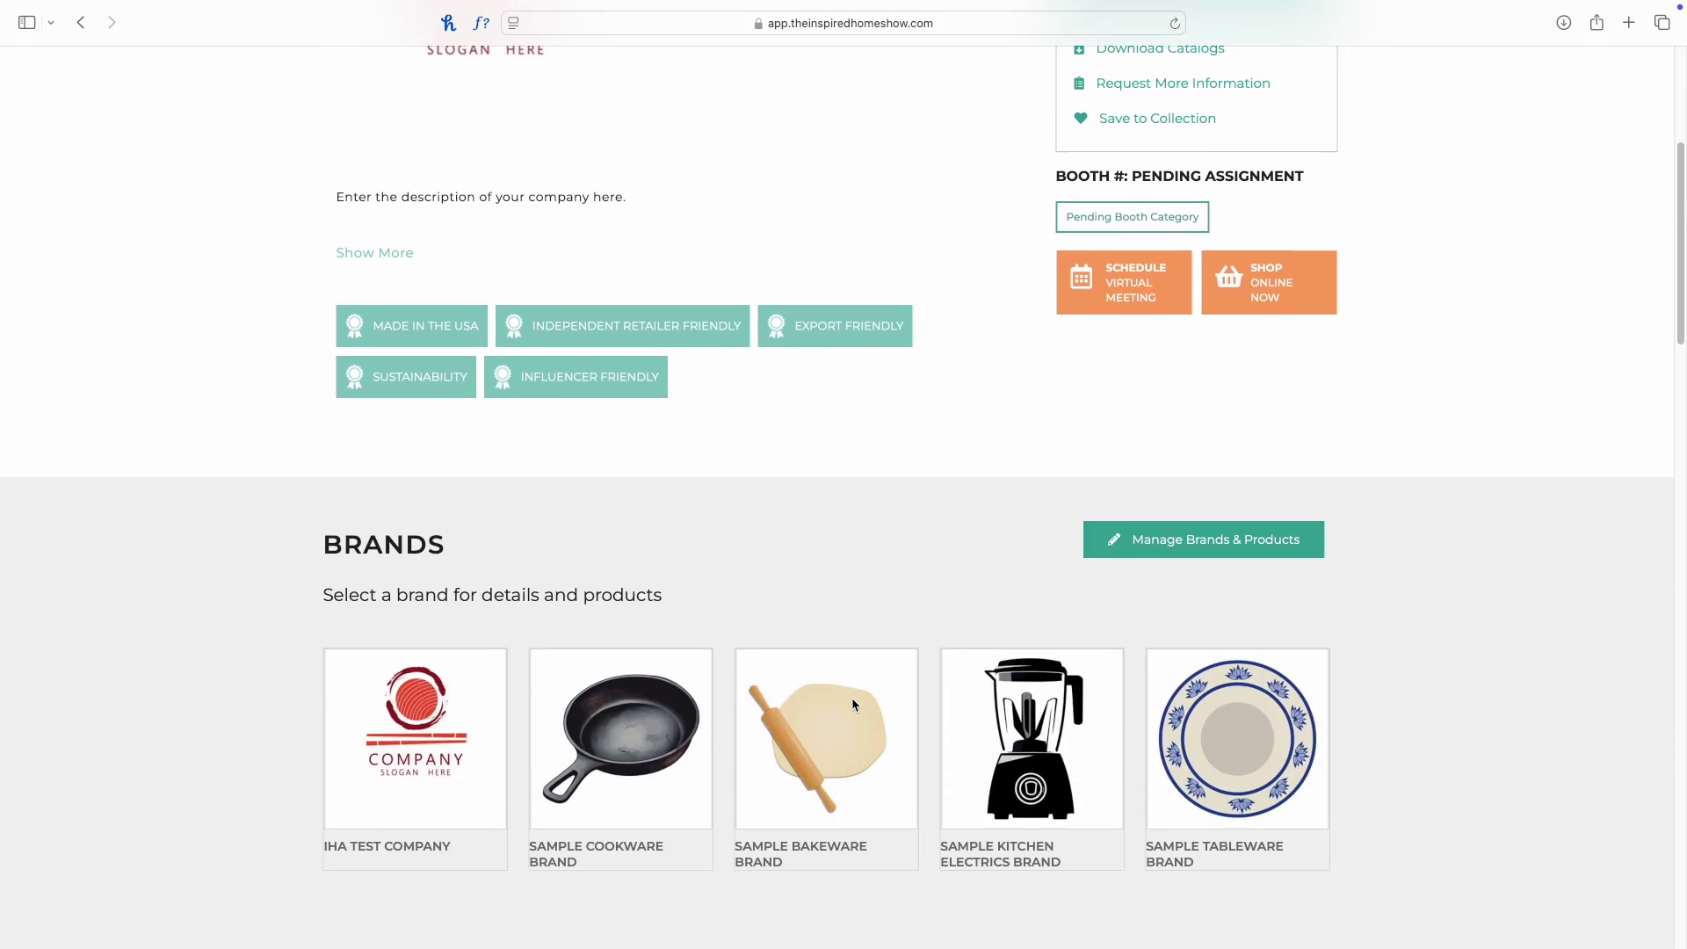
scroll(852, 705, "down", 3)
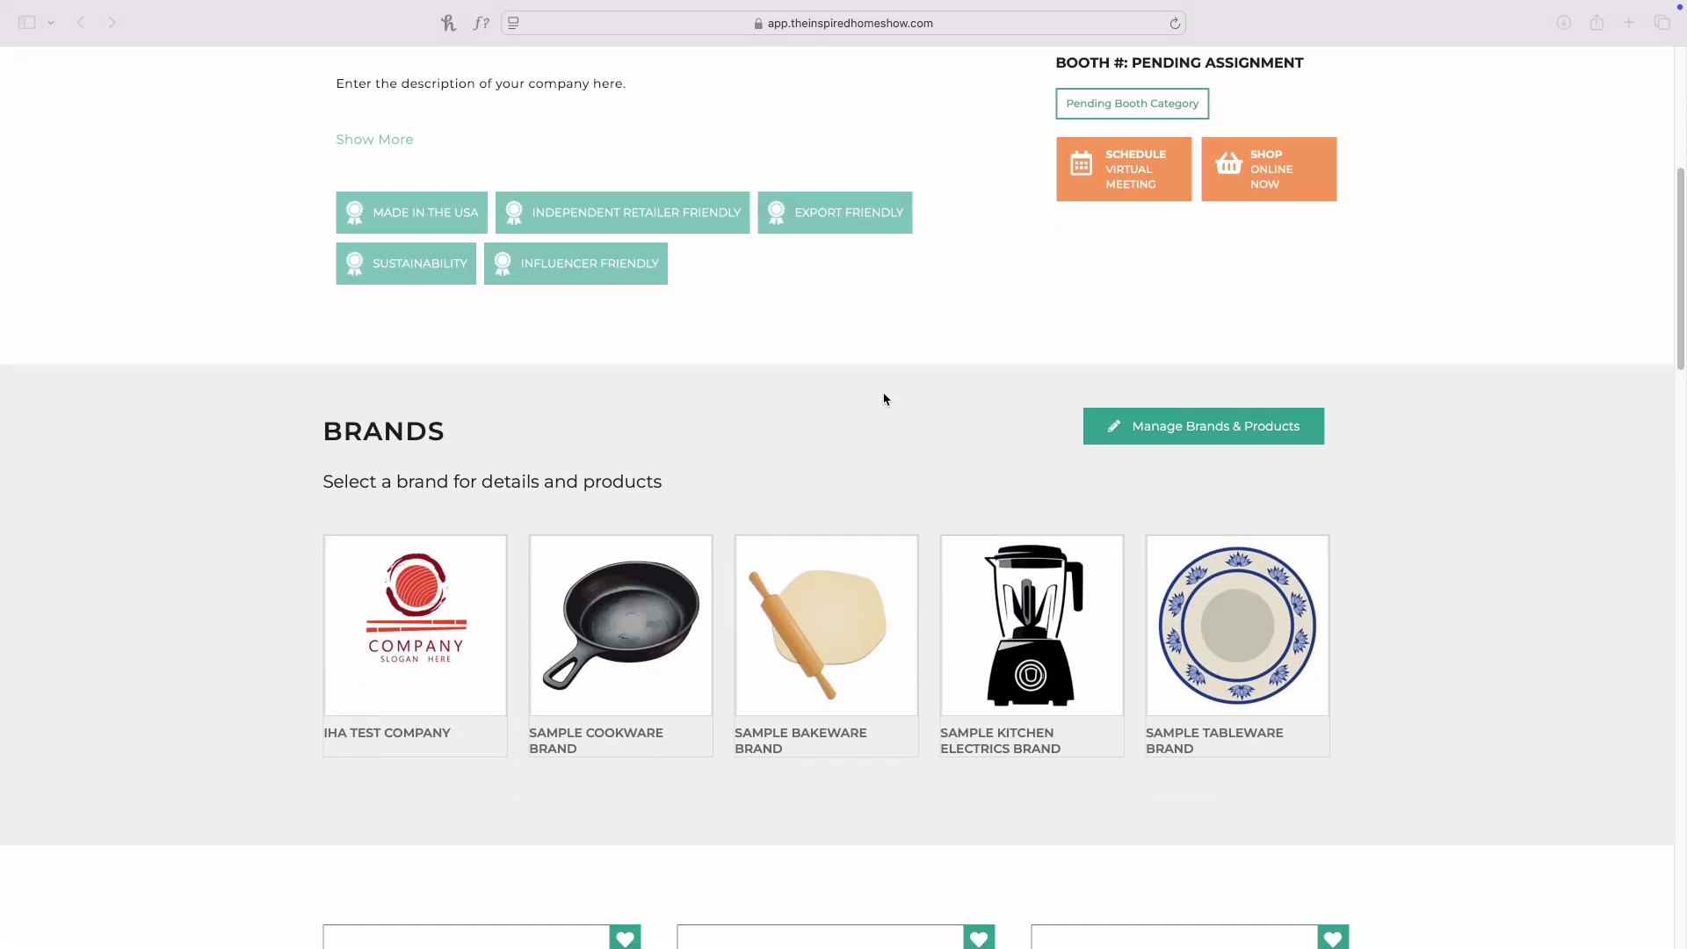
- Go to the management of brands and products, and open the products of the Sample Tableware Brand for editing
scroll(896, 449, "down", 1)
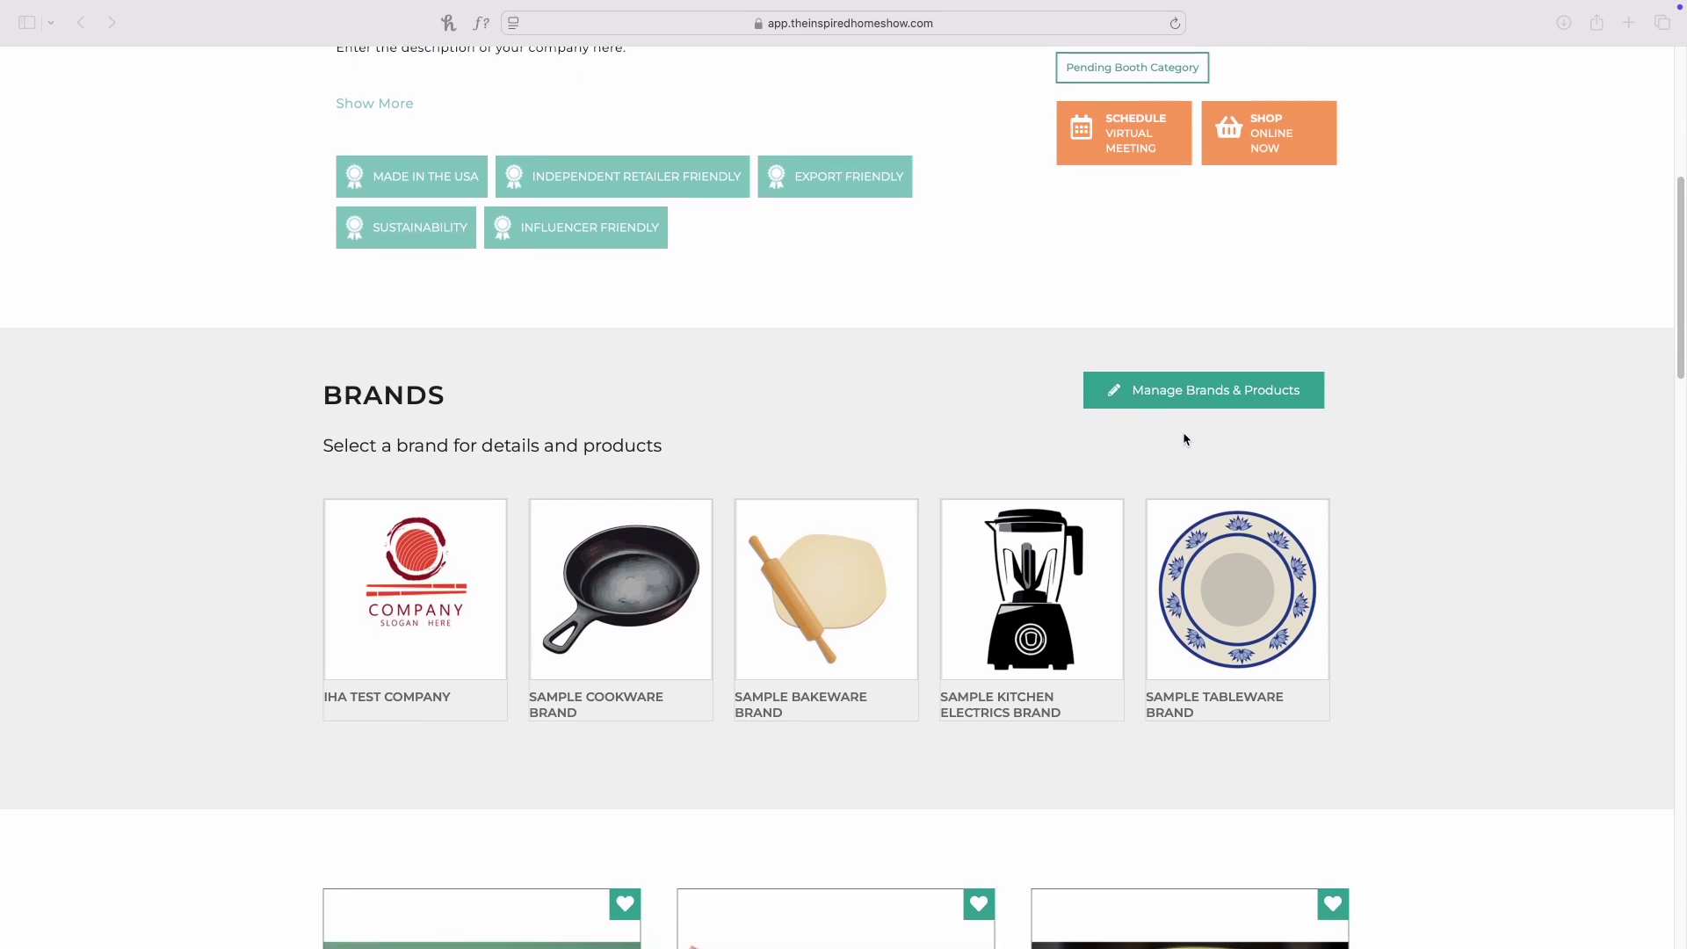
left_click(1217, 394)
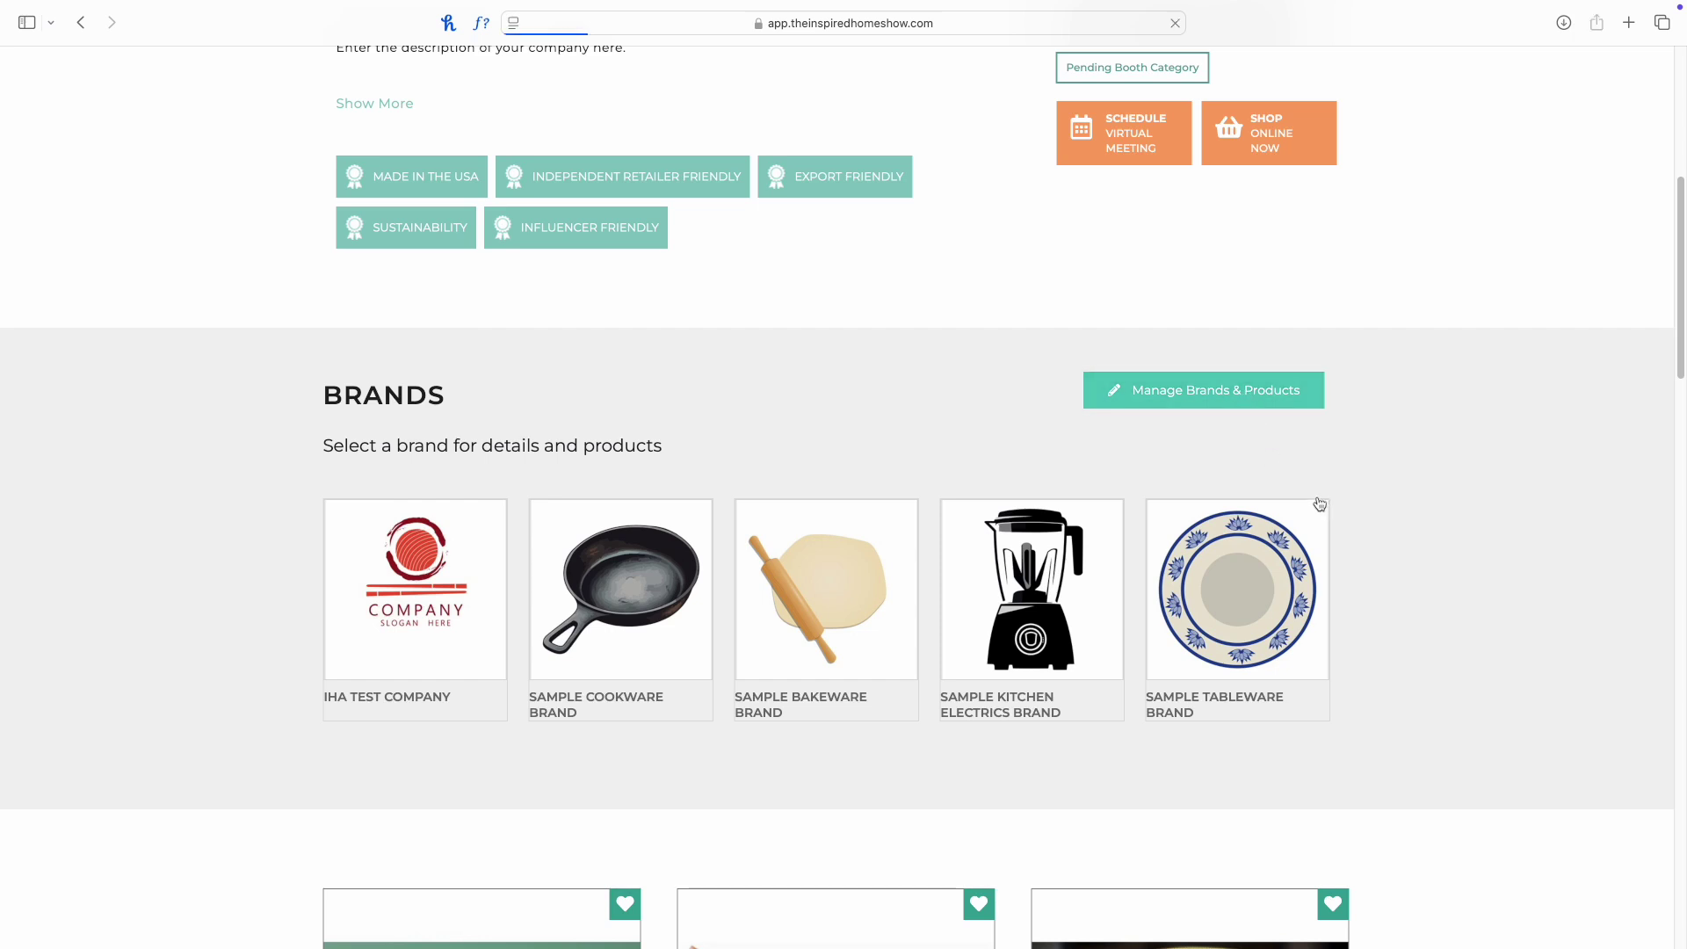
scroll(819, 535, "down", 3)
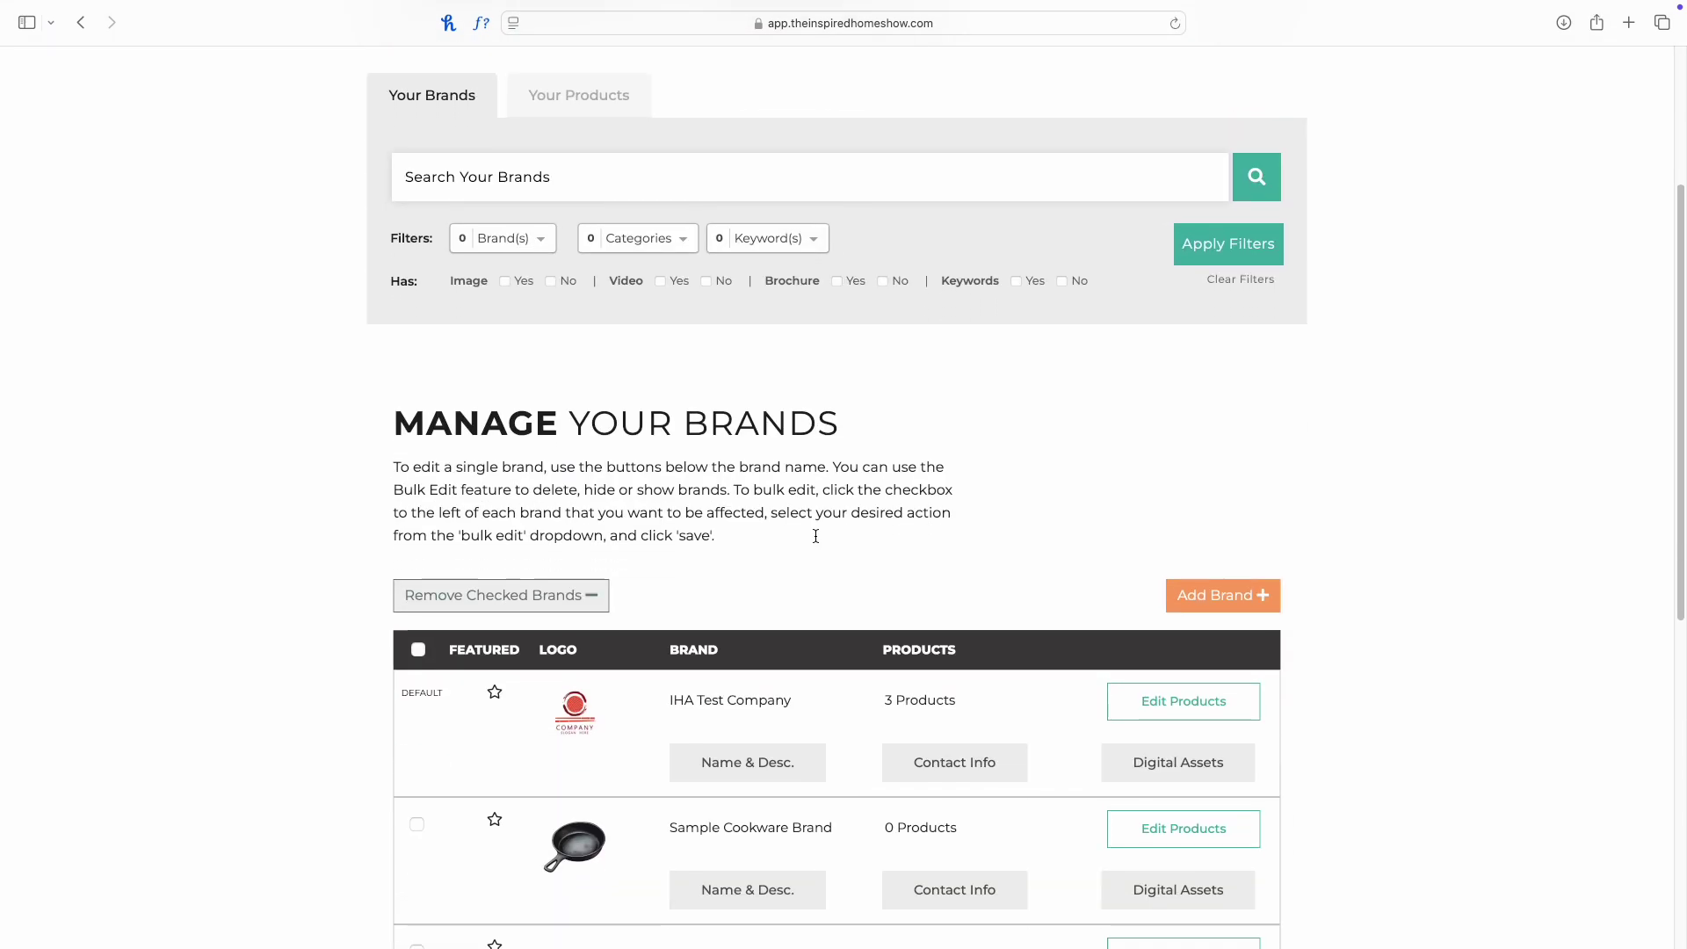
scroll(815, 536, "down", 5)
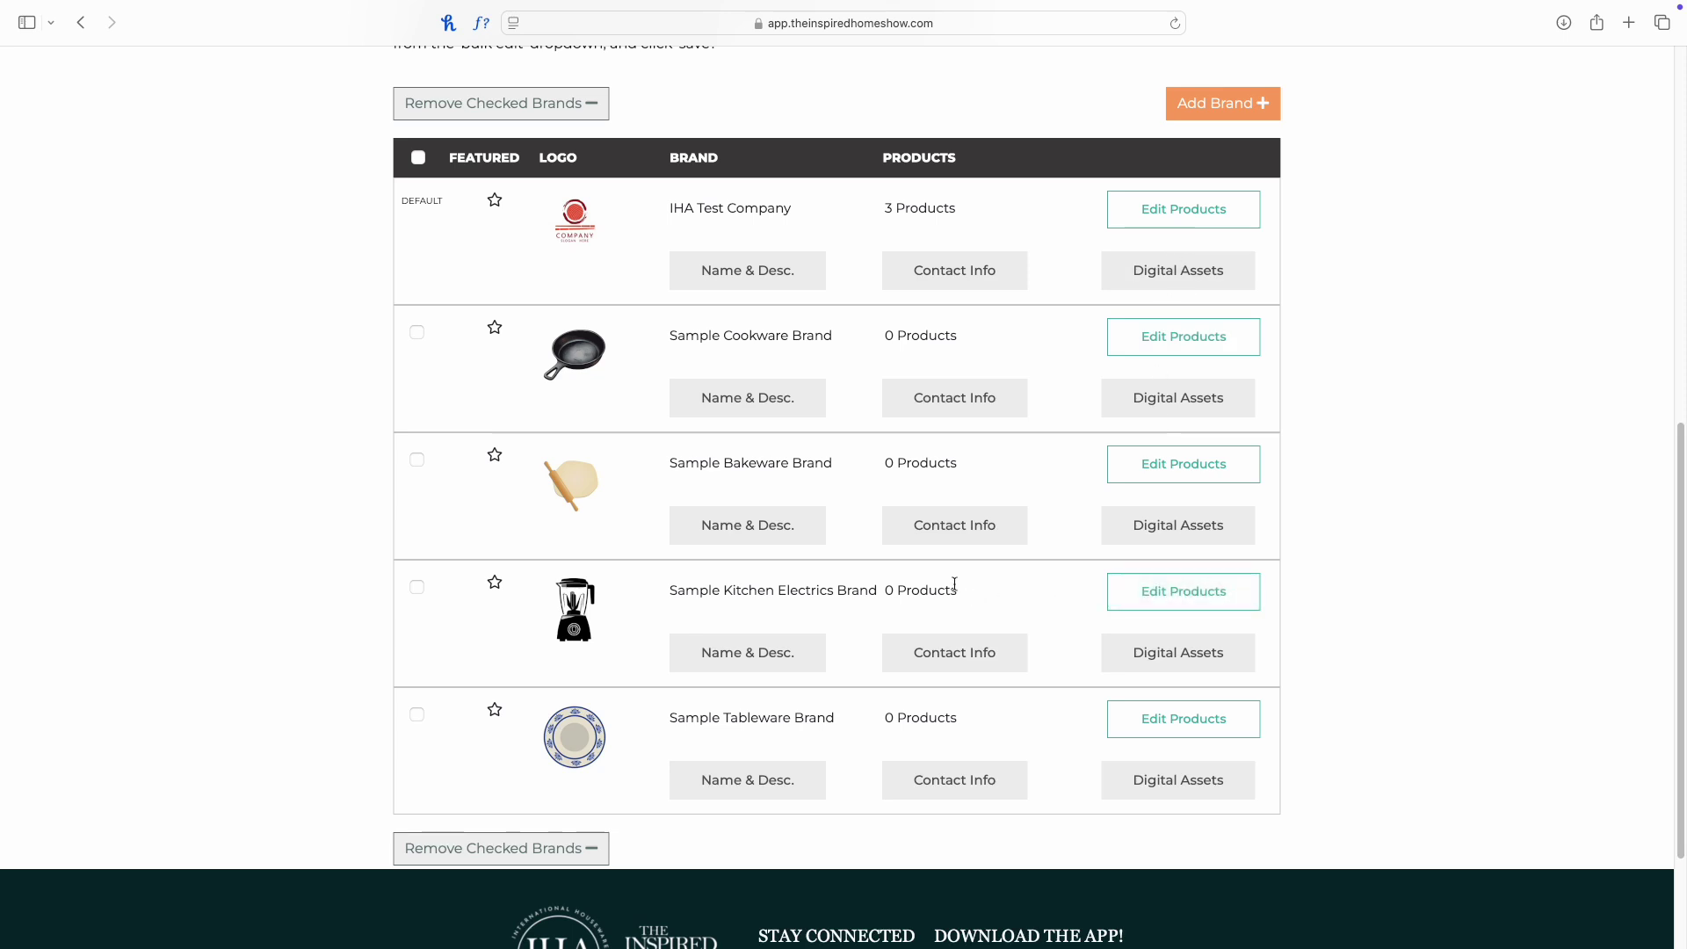
left_click(1212, 726)
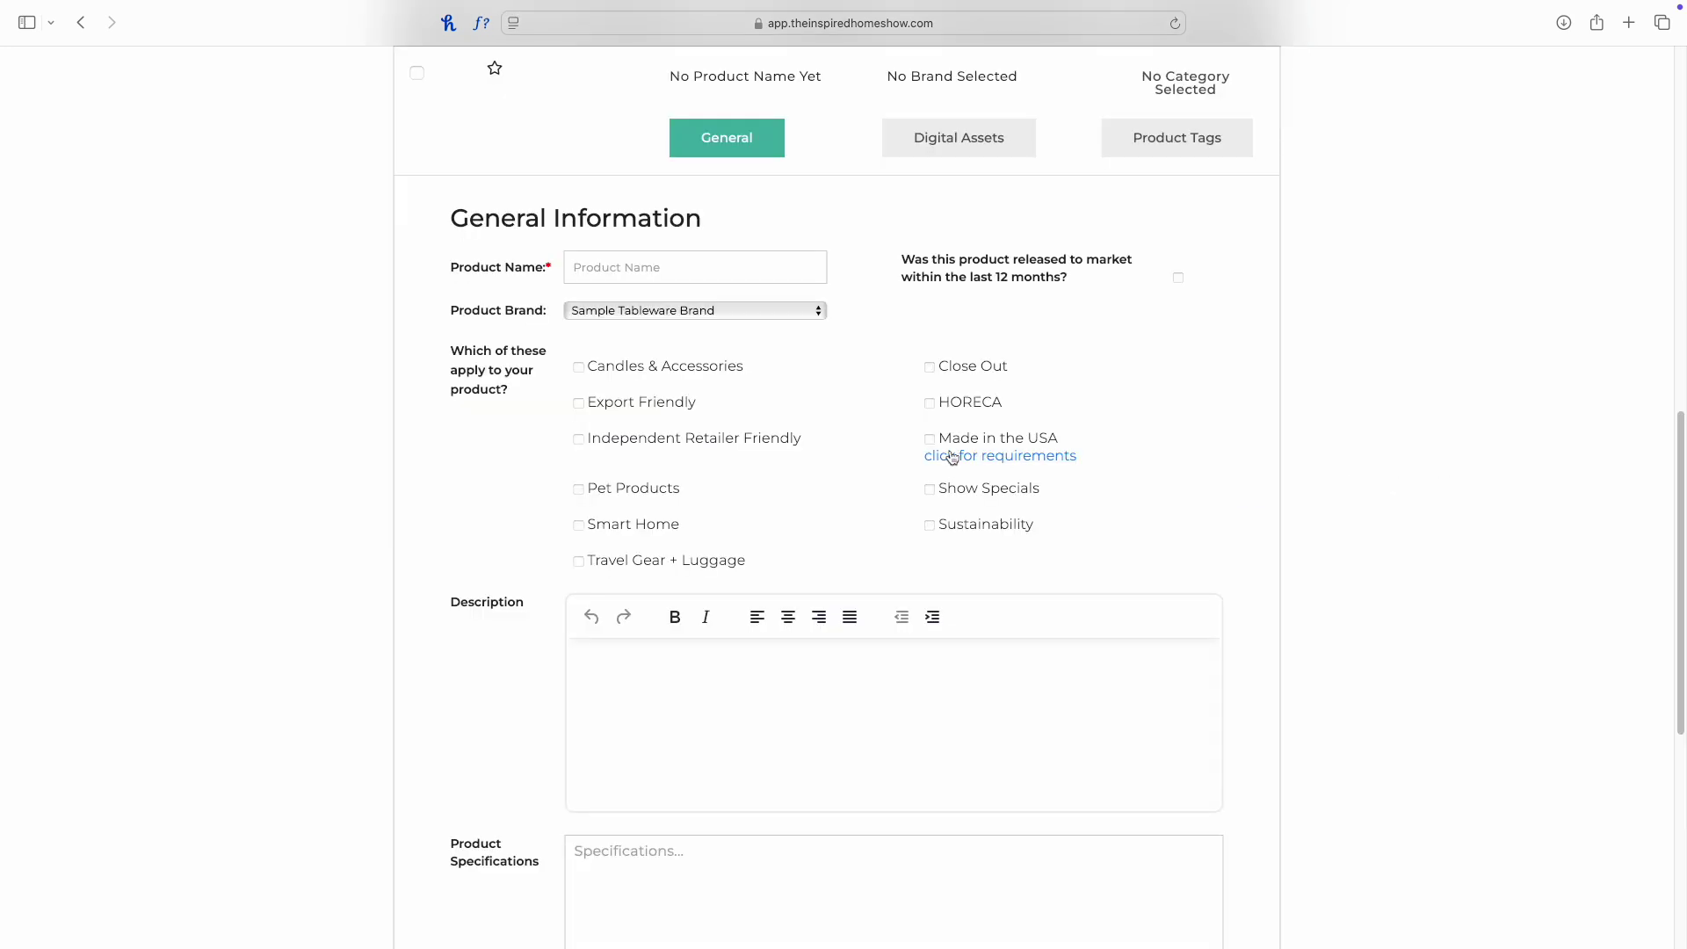
- Name the new product Plate and choose Sample Tableware Brand as its product brand
scroll(642, 282, "up", 1)
left_click(645, 296)
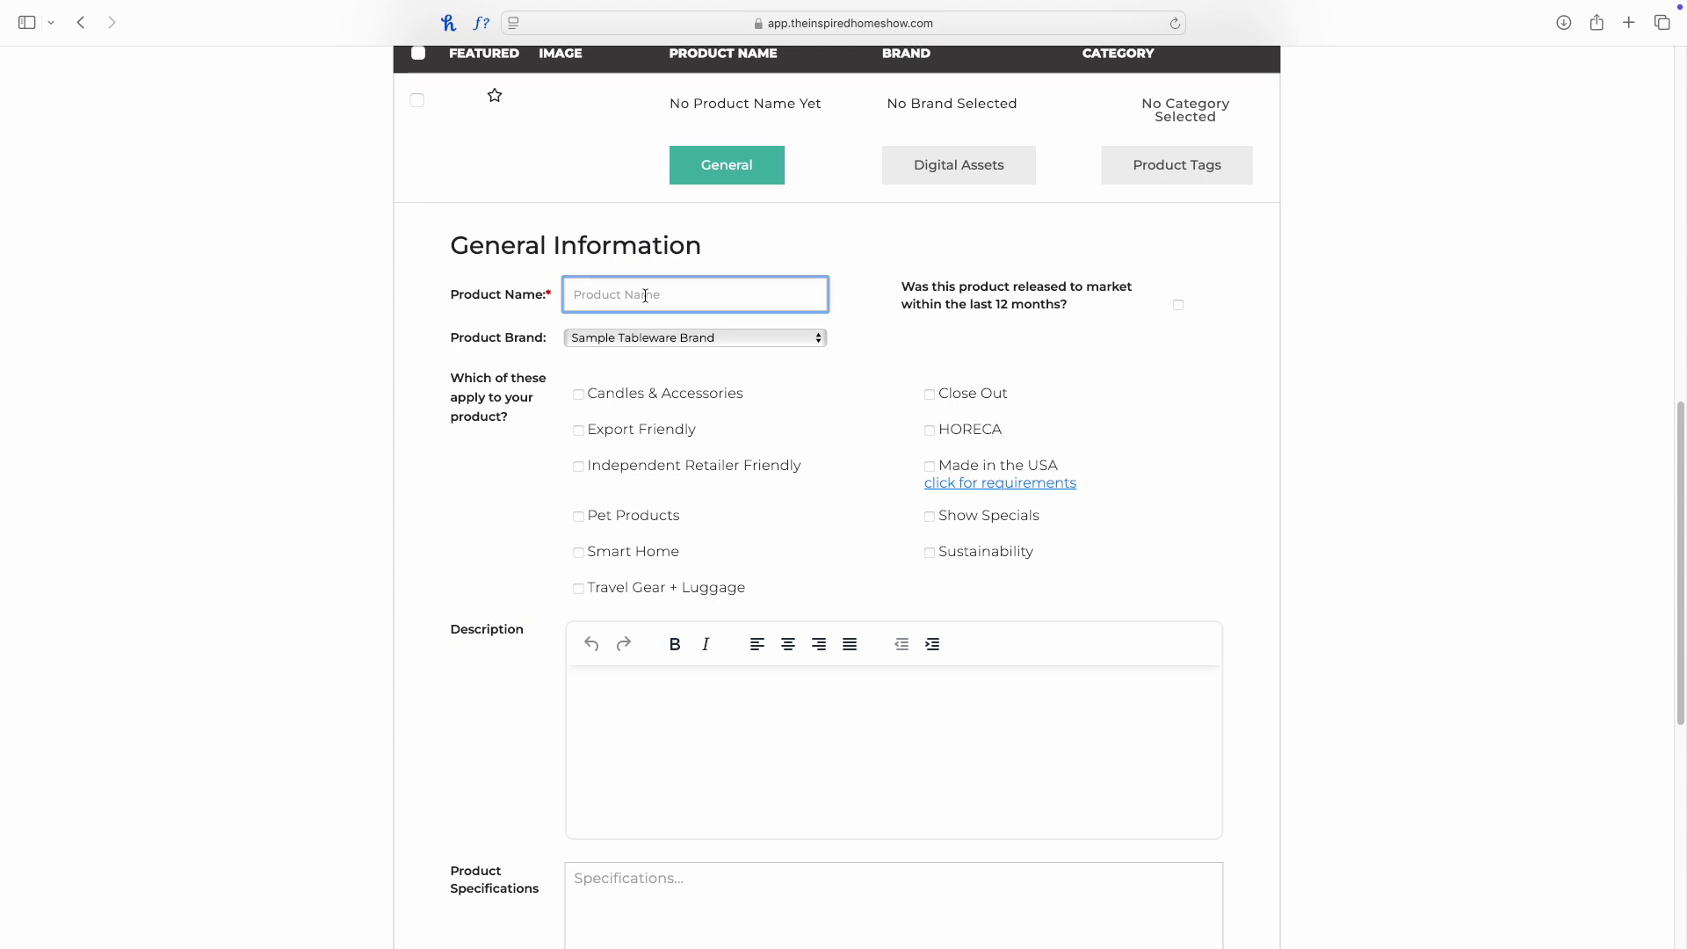
type("Plate")
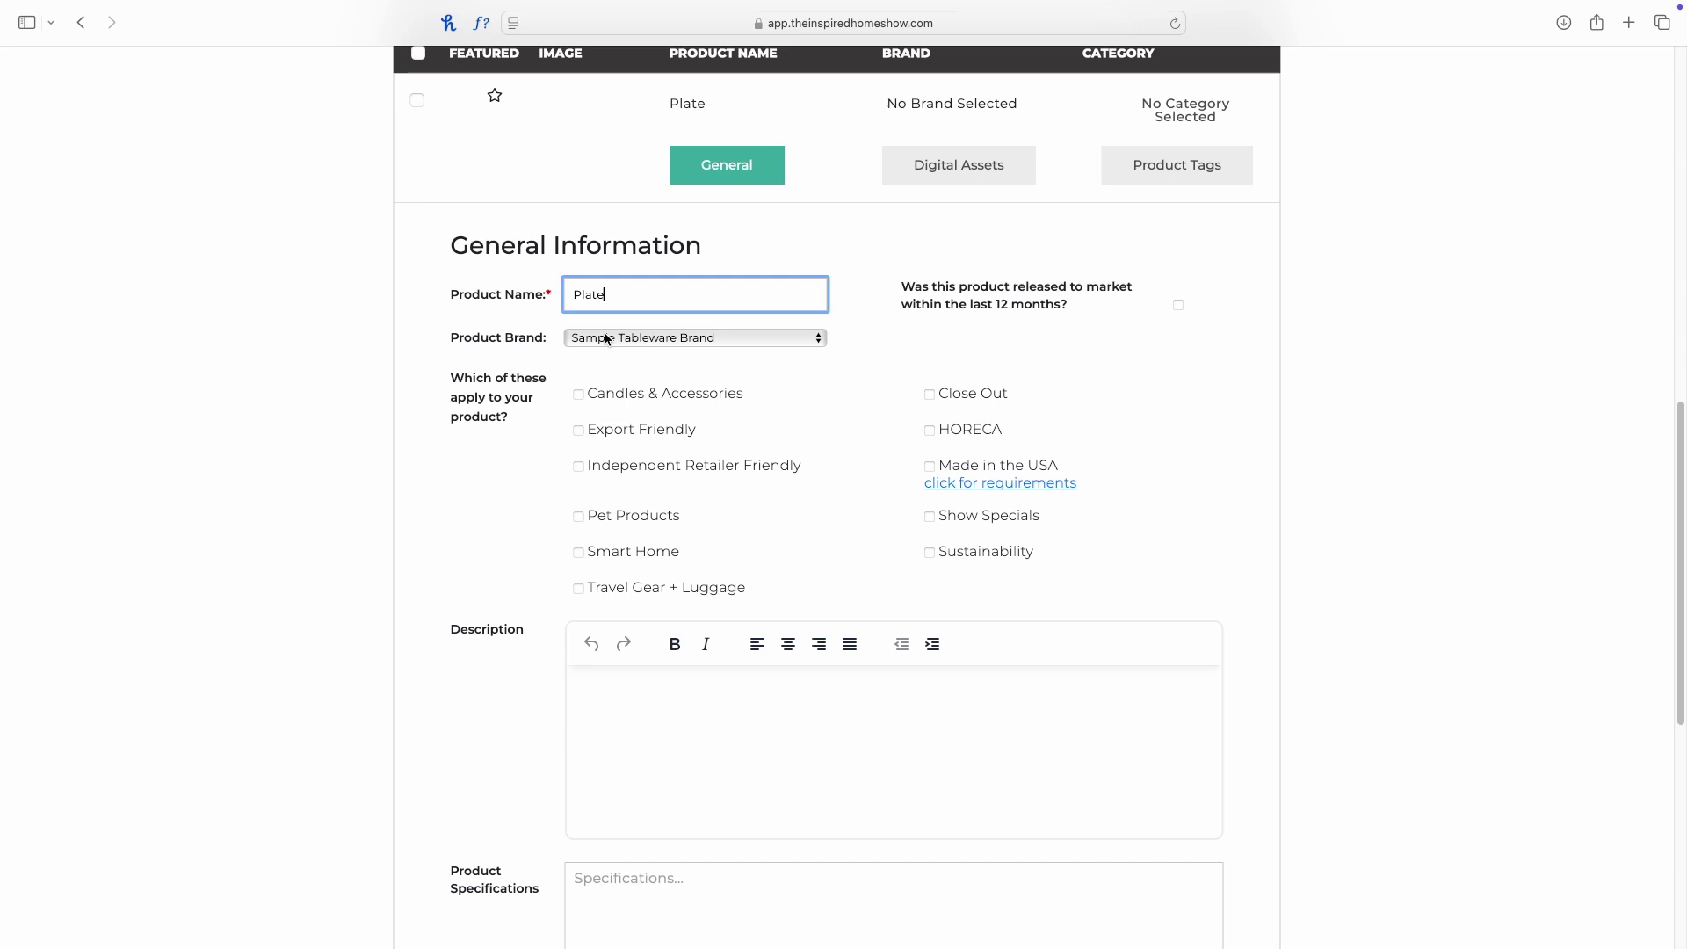
left_click(673, 345)
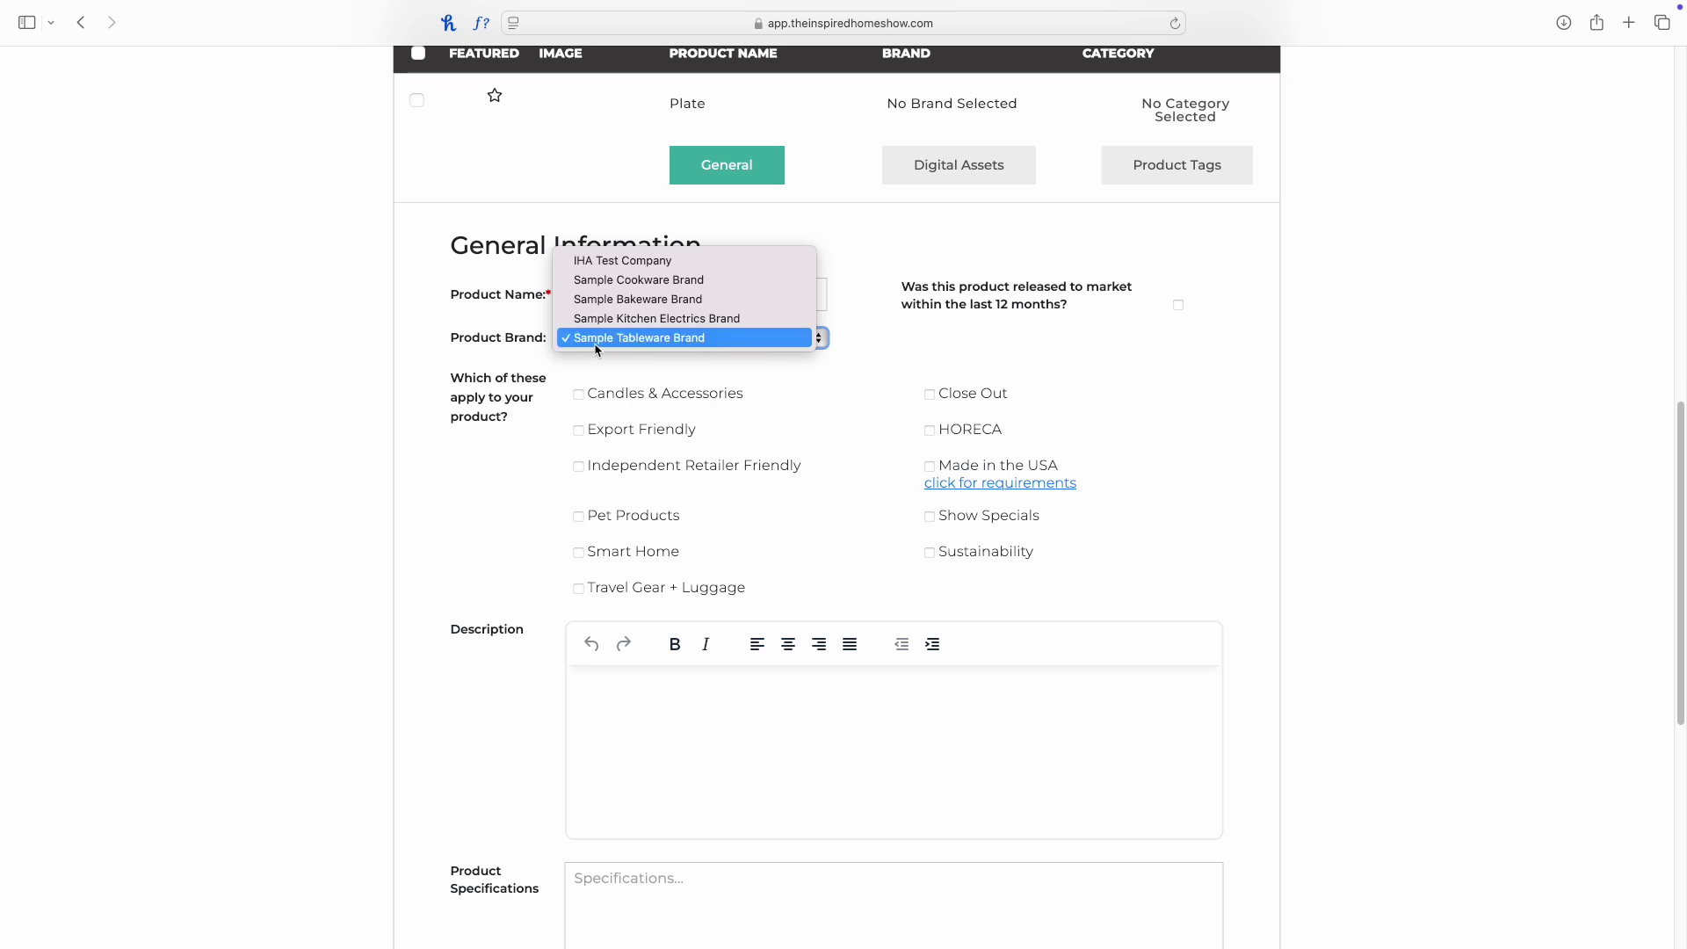
left_click(736, 341)
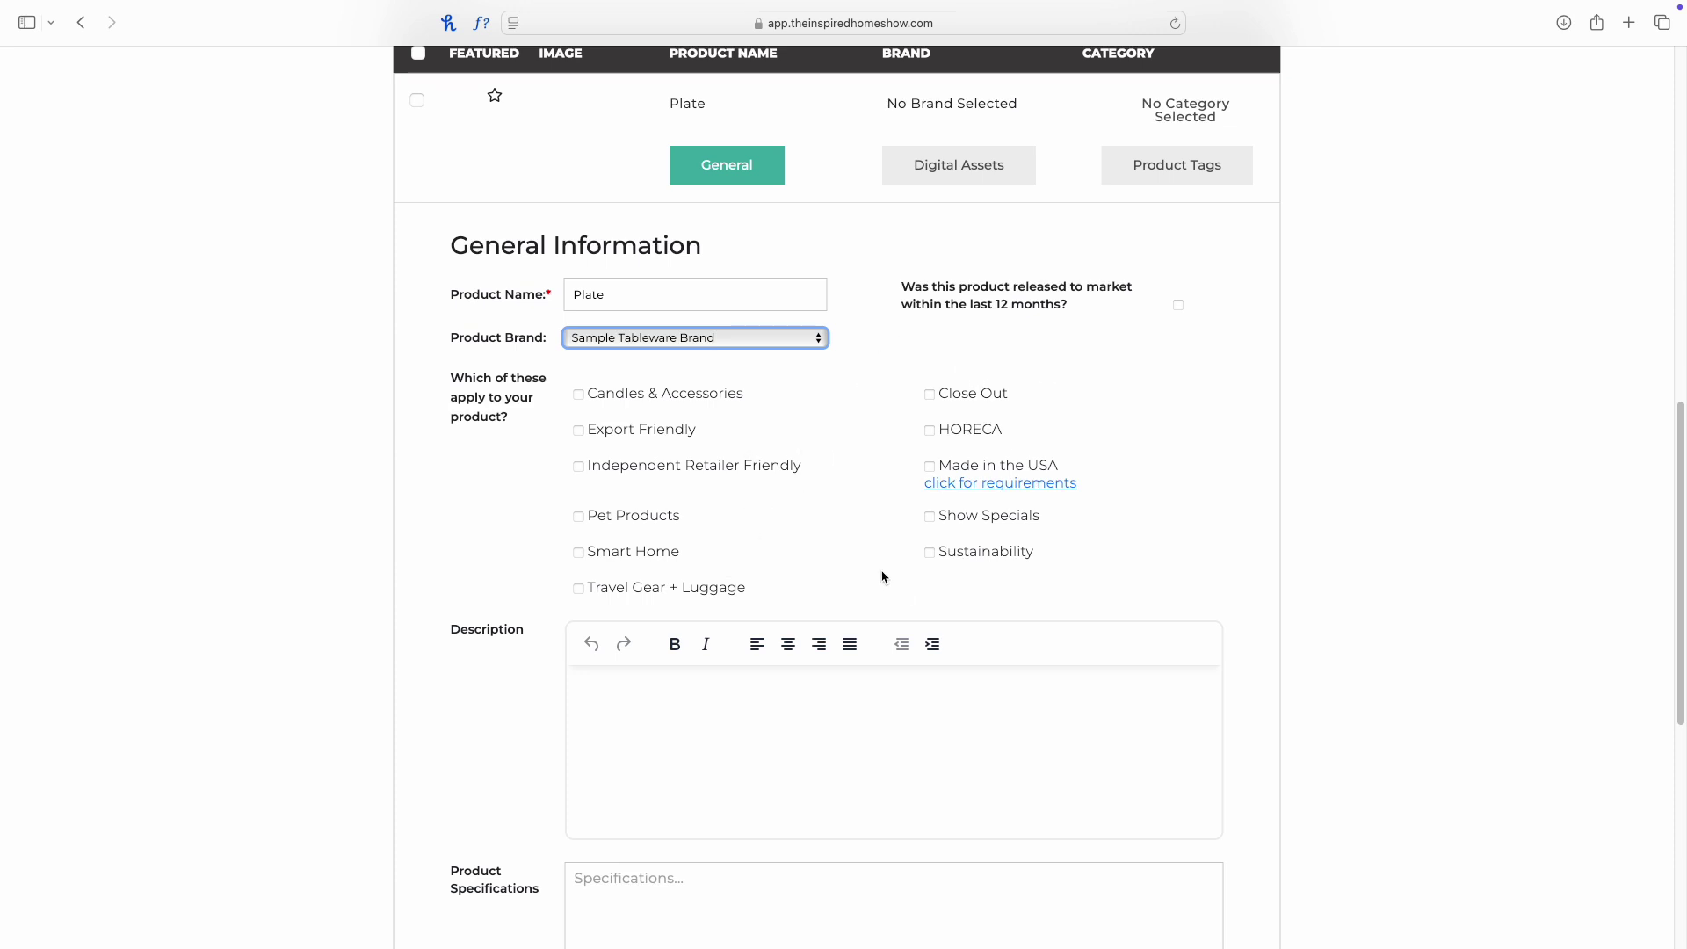
- Mark the product as Export Friendly and Independent Retailer Friendly, enter the description "sample description." and save the general information
scroll(683, 555, "down", 1)
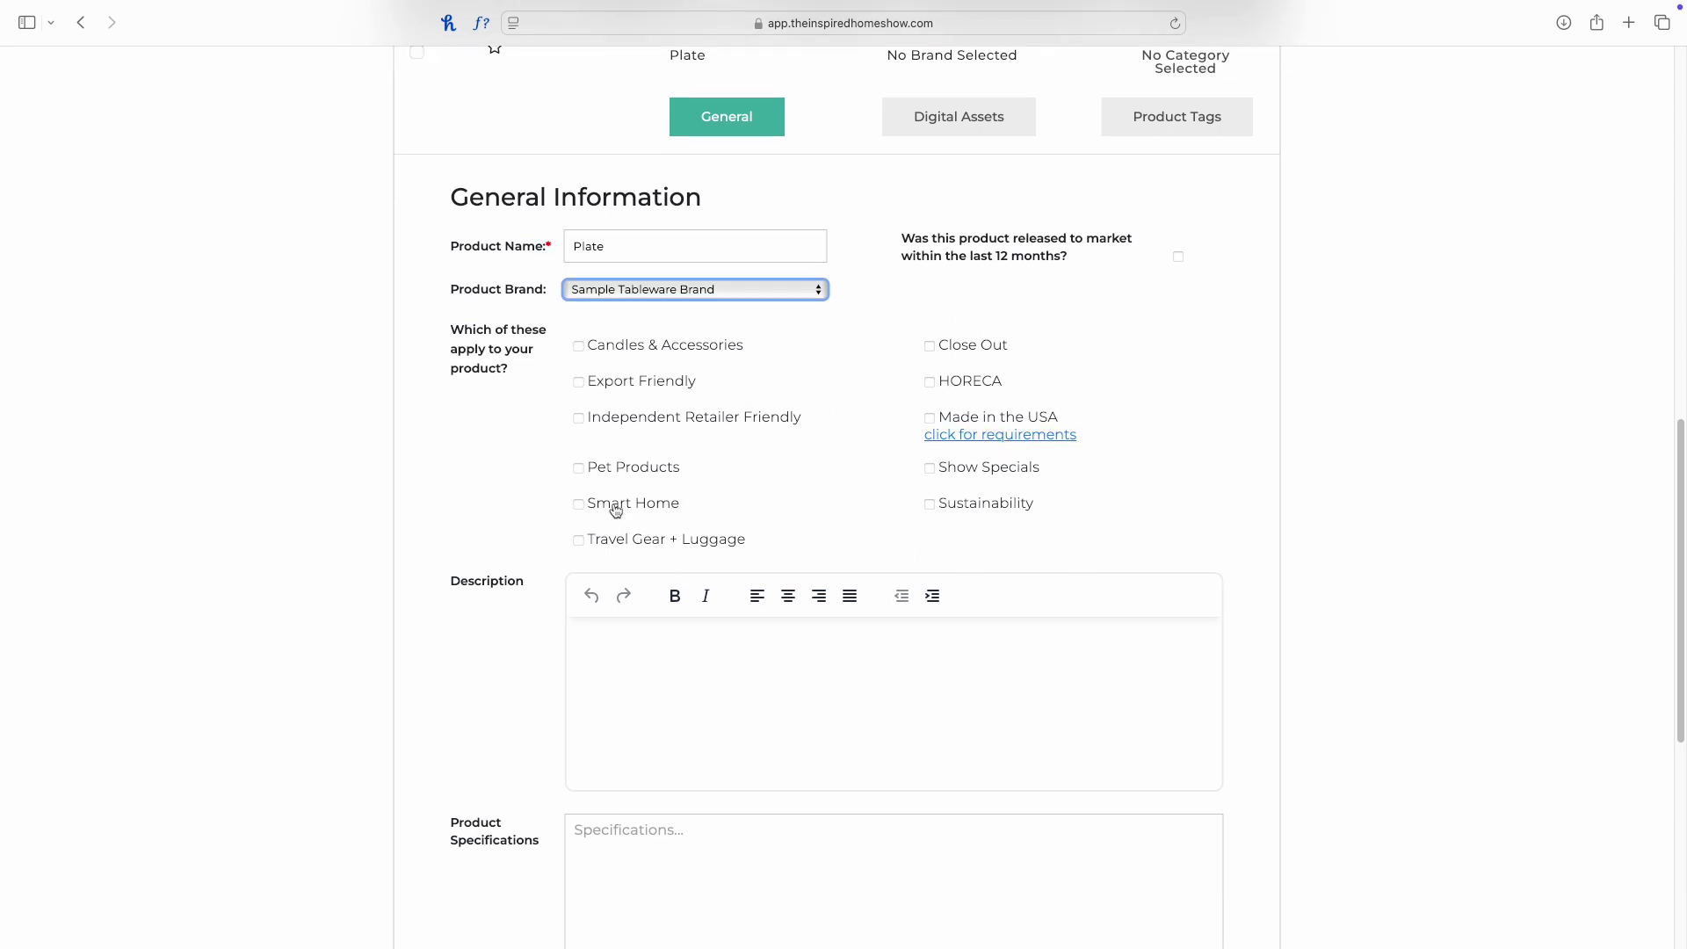
left_click(578, 419)
left_click(579, 381)
scroll(733, 560, "down", 3)
left_click(687, 540)
type("sample description.")
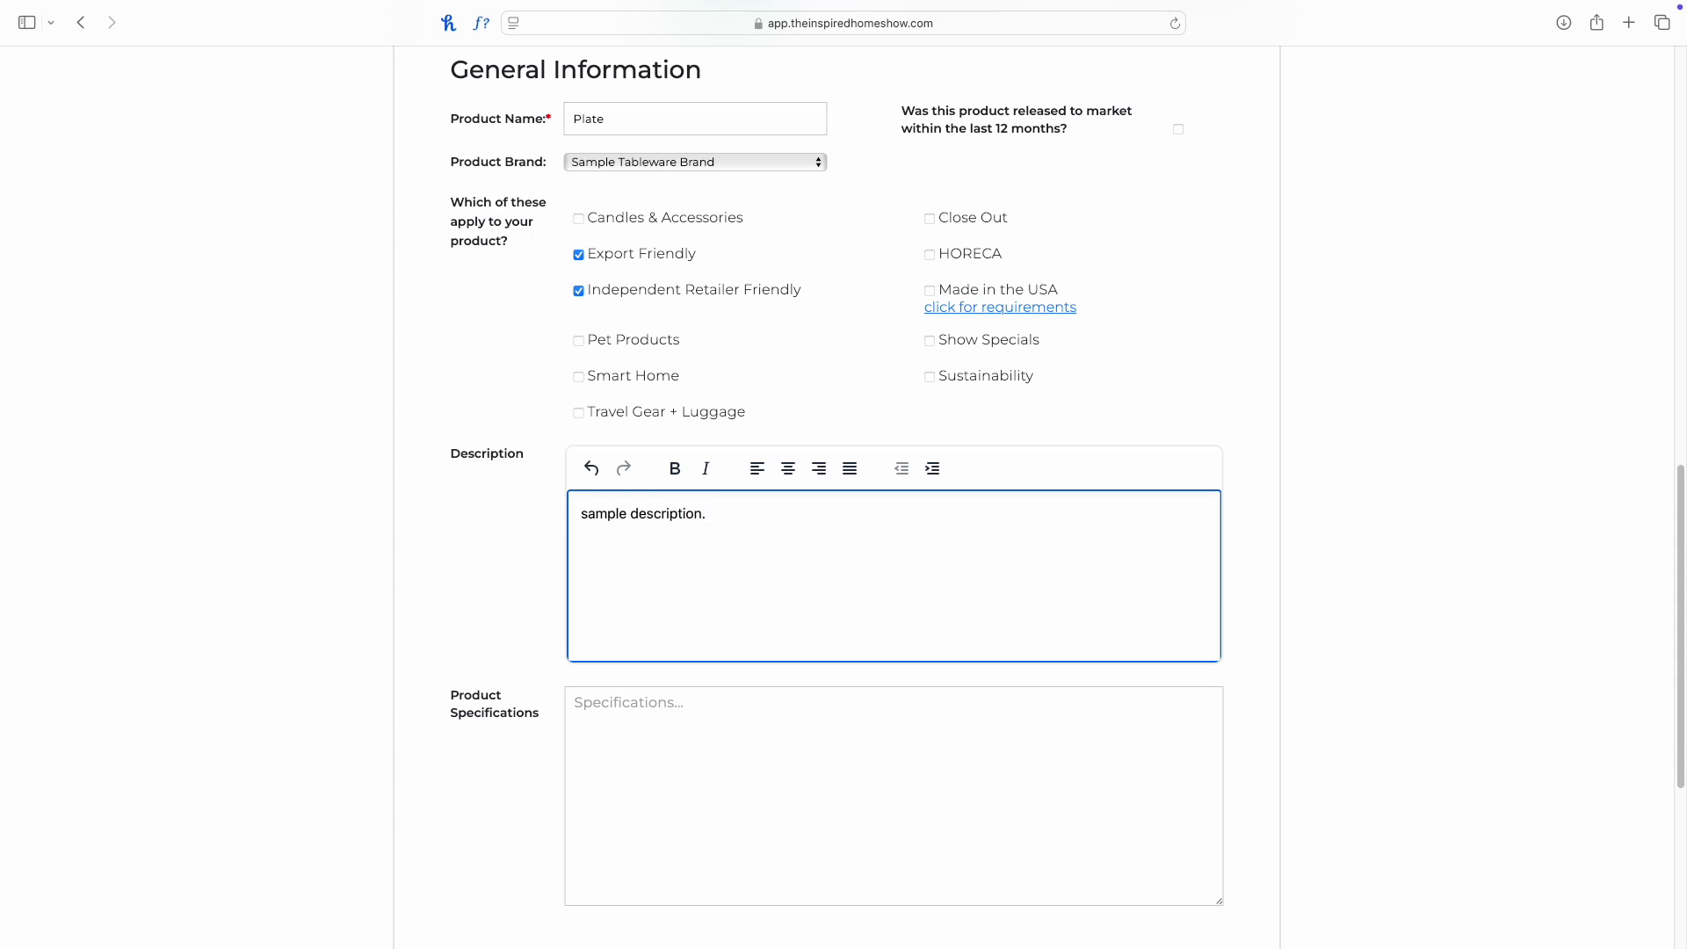
scroll(604, 563, "down", 3)
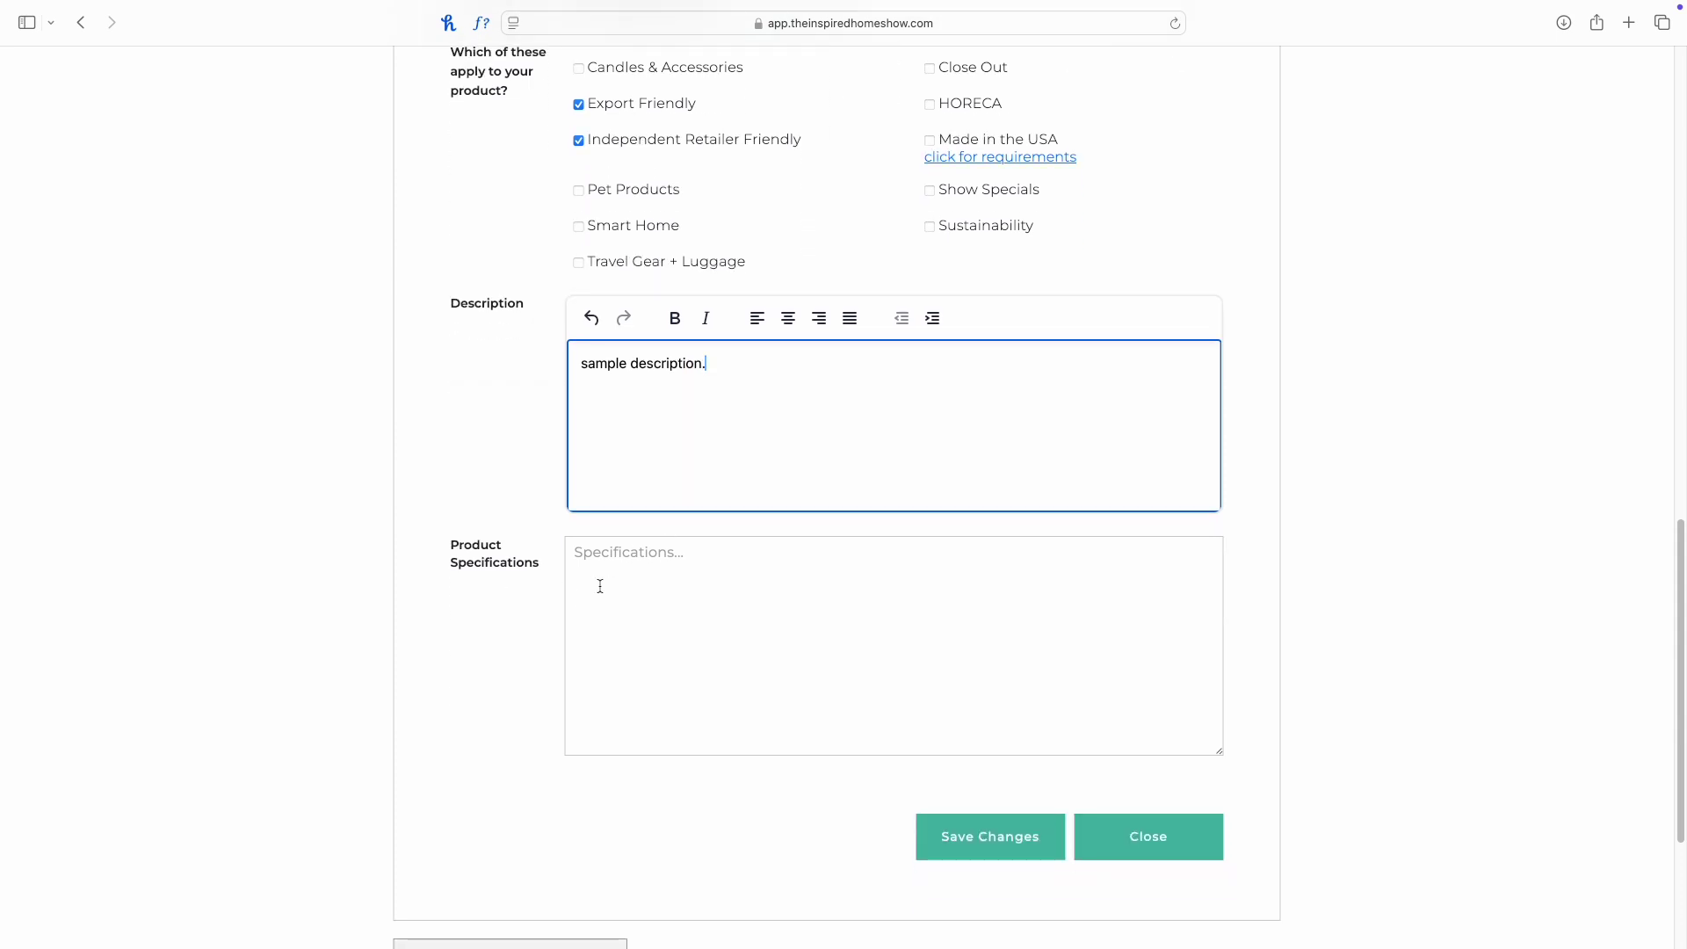
scroll(1008, 821, "down", 1)
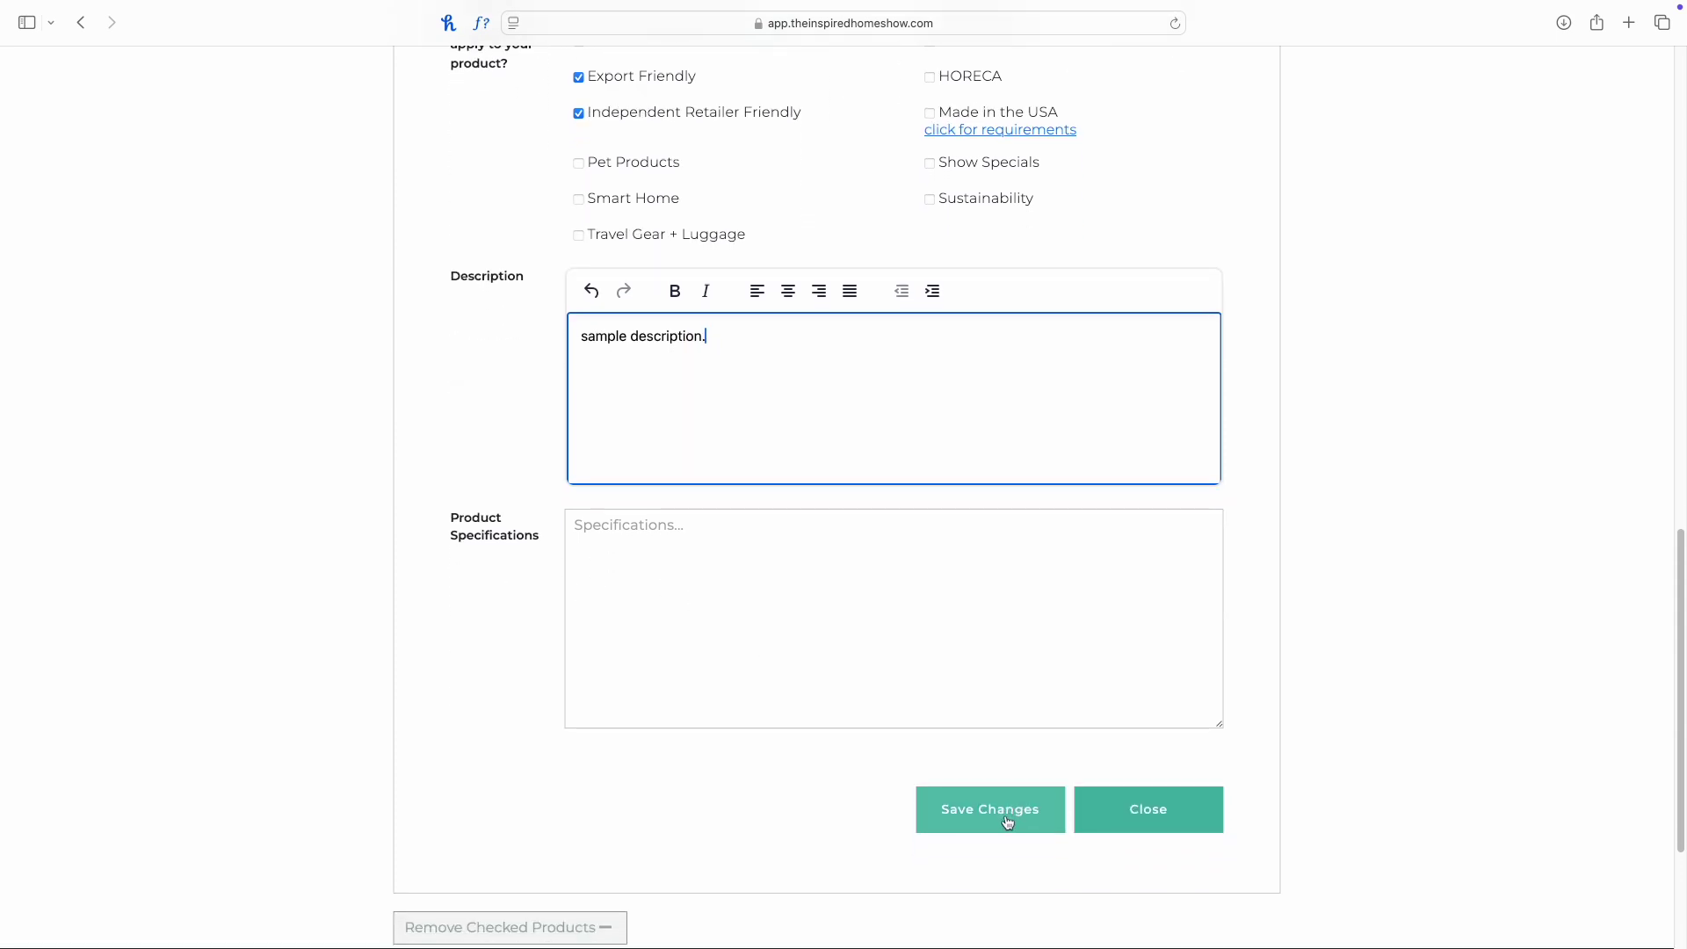
left_click(1003, 812)
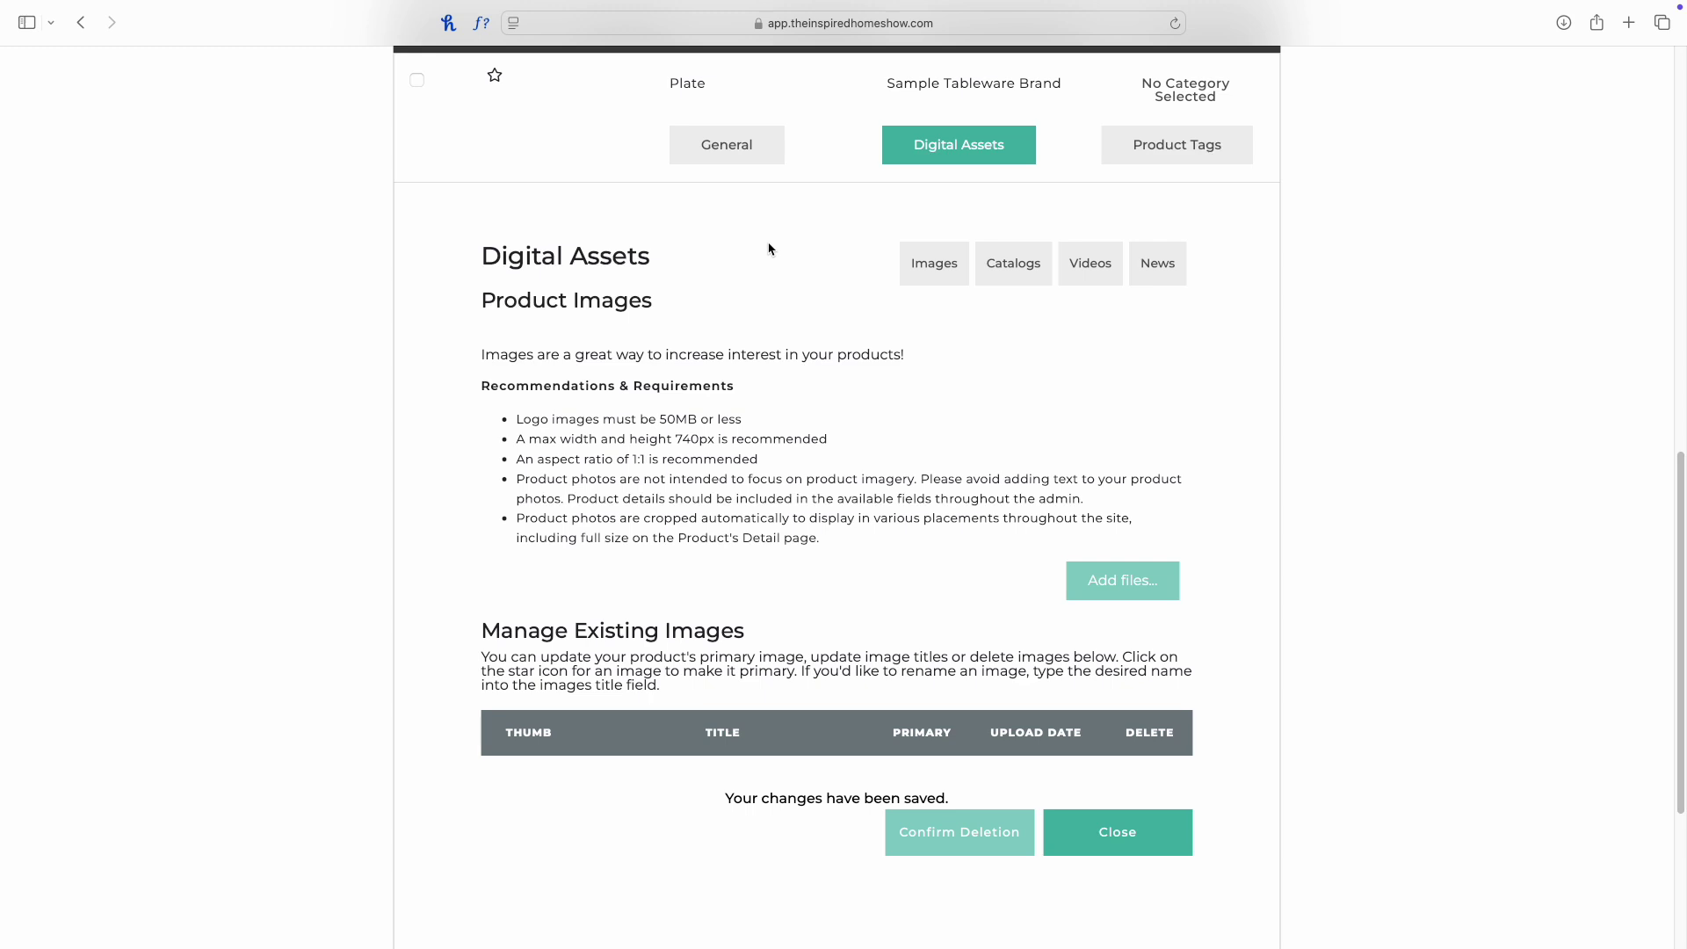
- Choose the file Plate.jpg as a product image in the digital assets of the Plate product
scroll(769, 256, "up", 3)
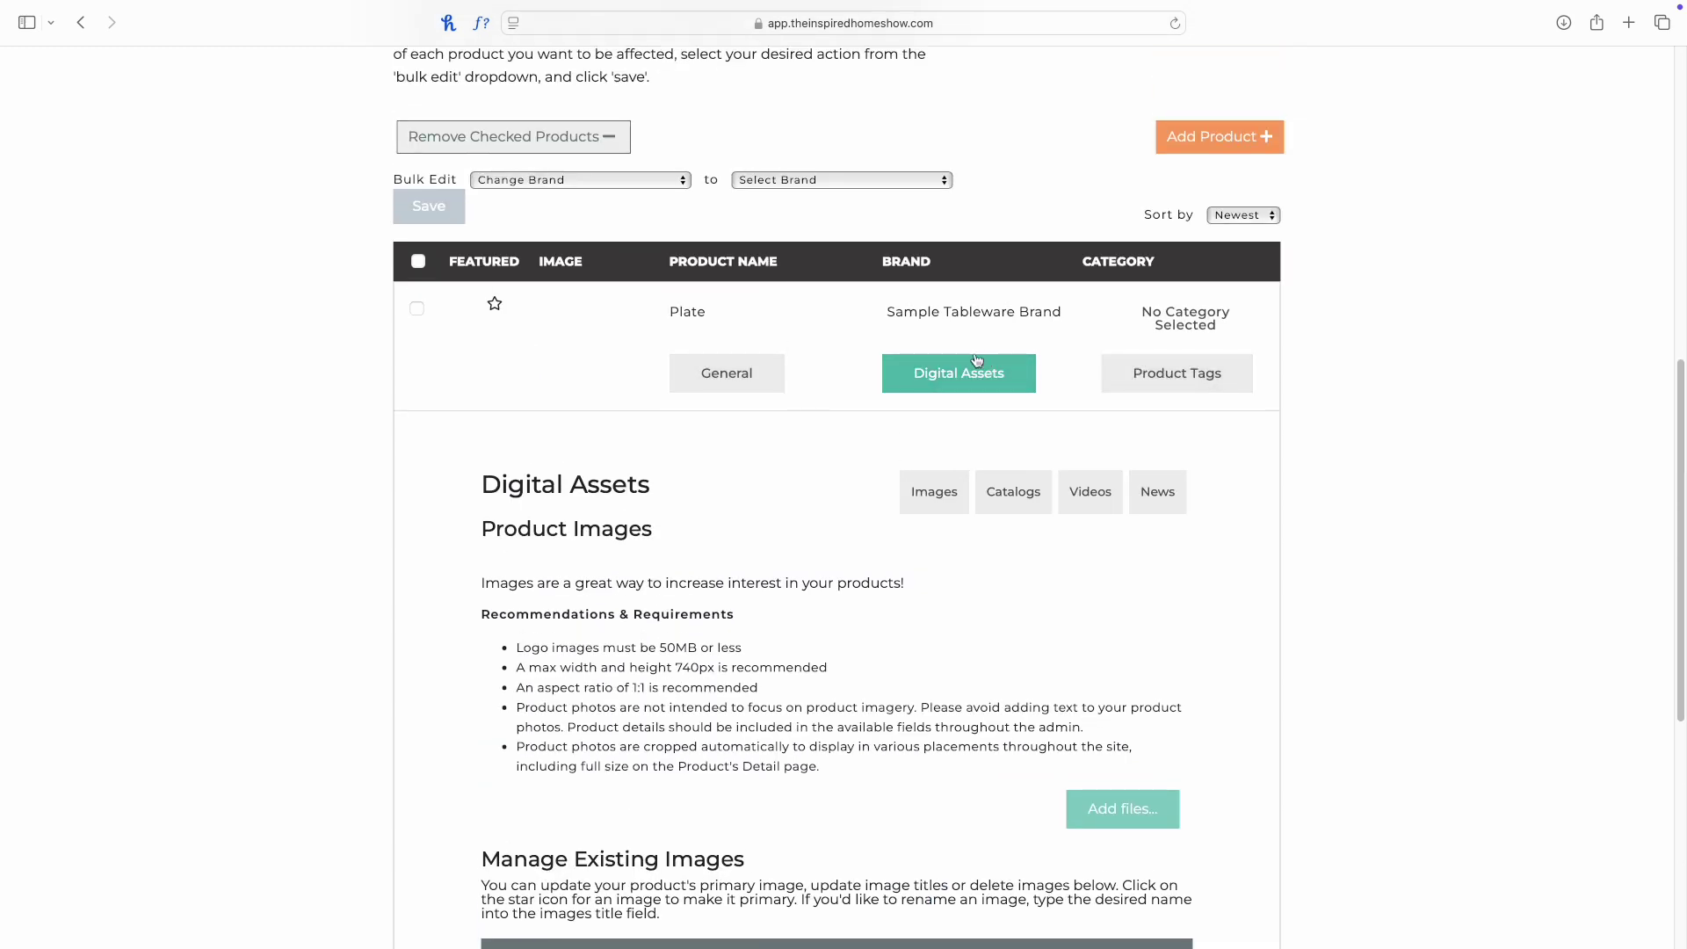
scroll(748, 514, "down", 2)
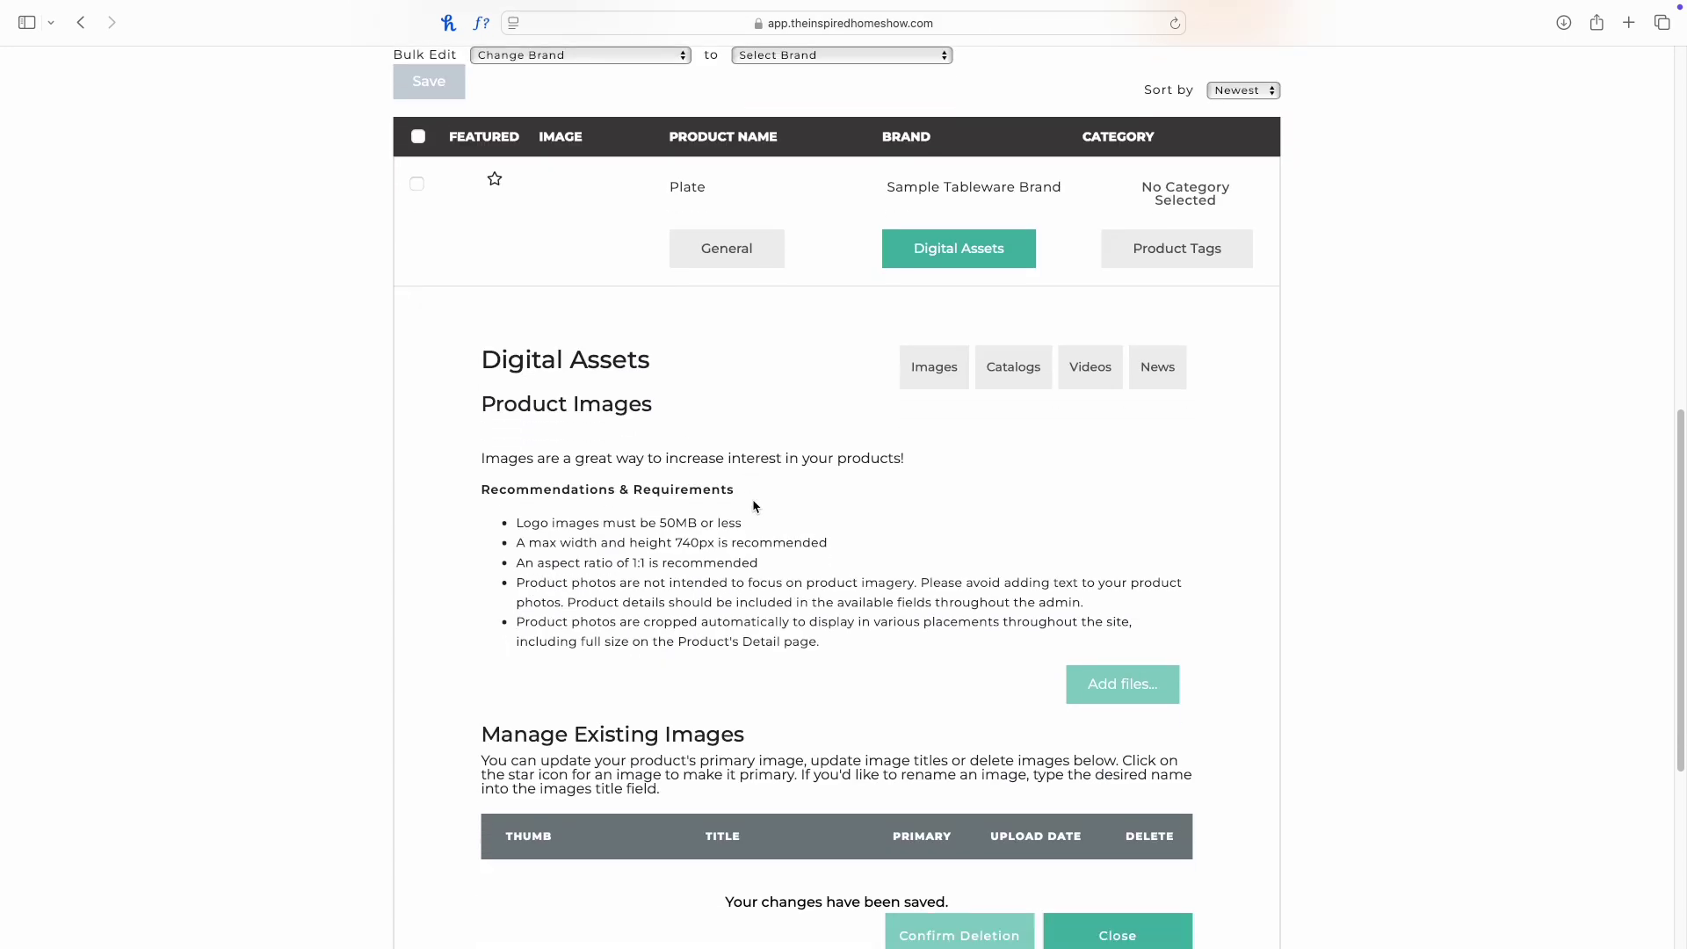
scroll(782, 526, "down", 2)
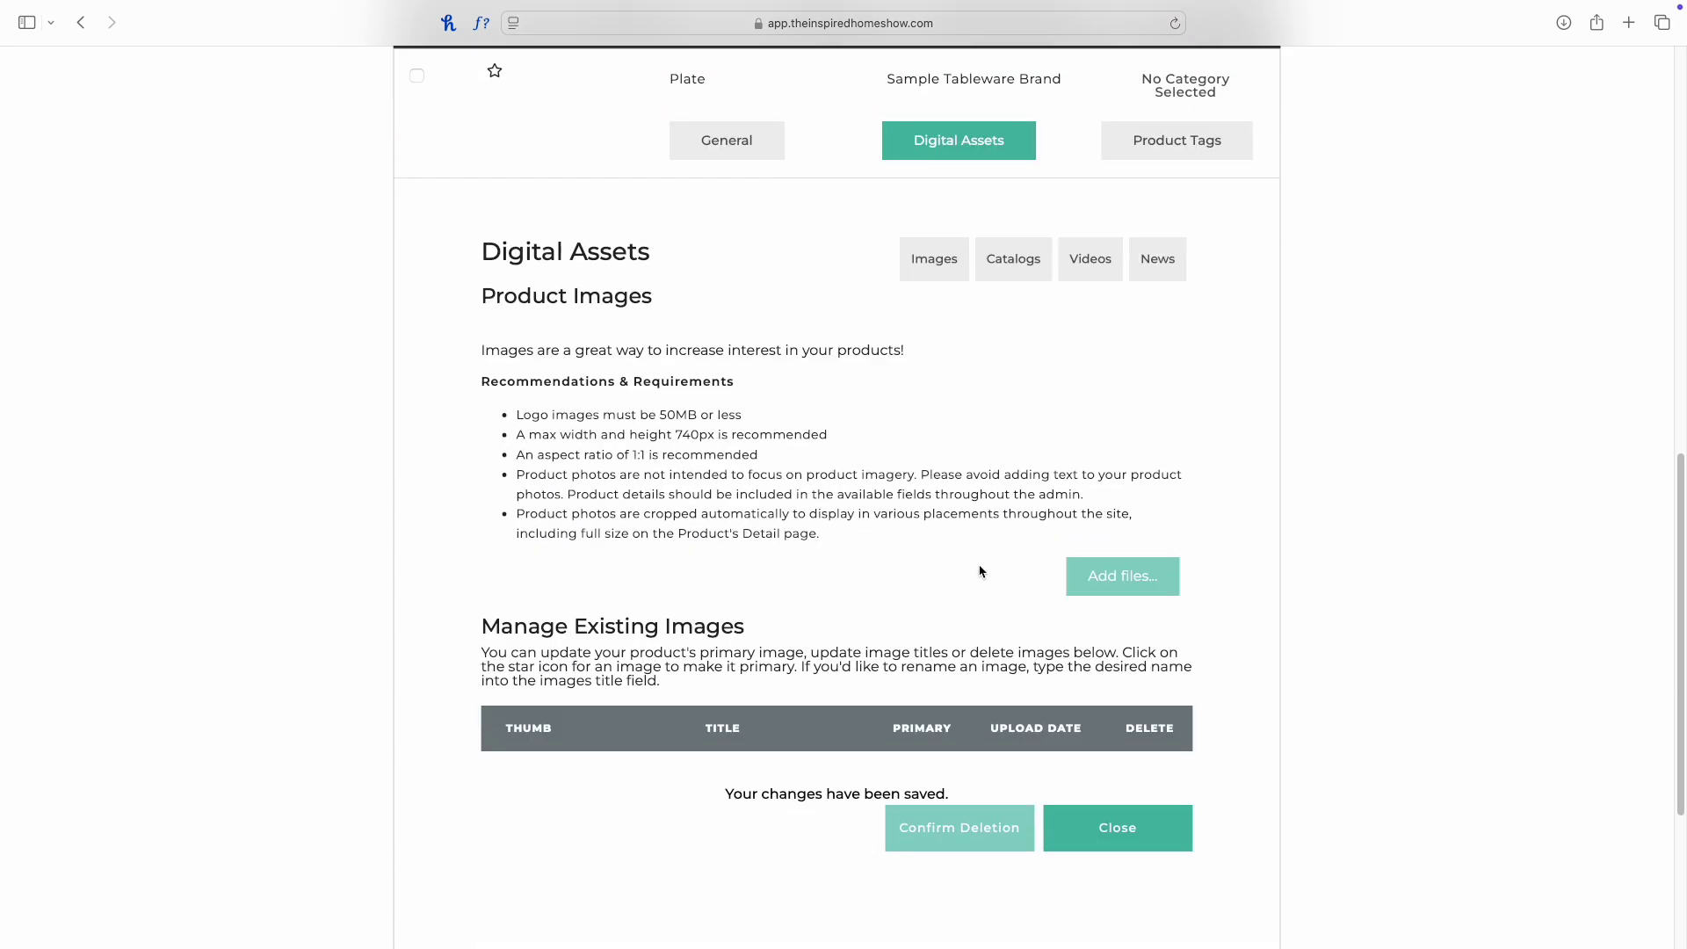
left_click(1122, 578)
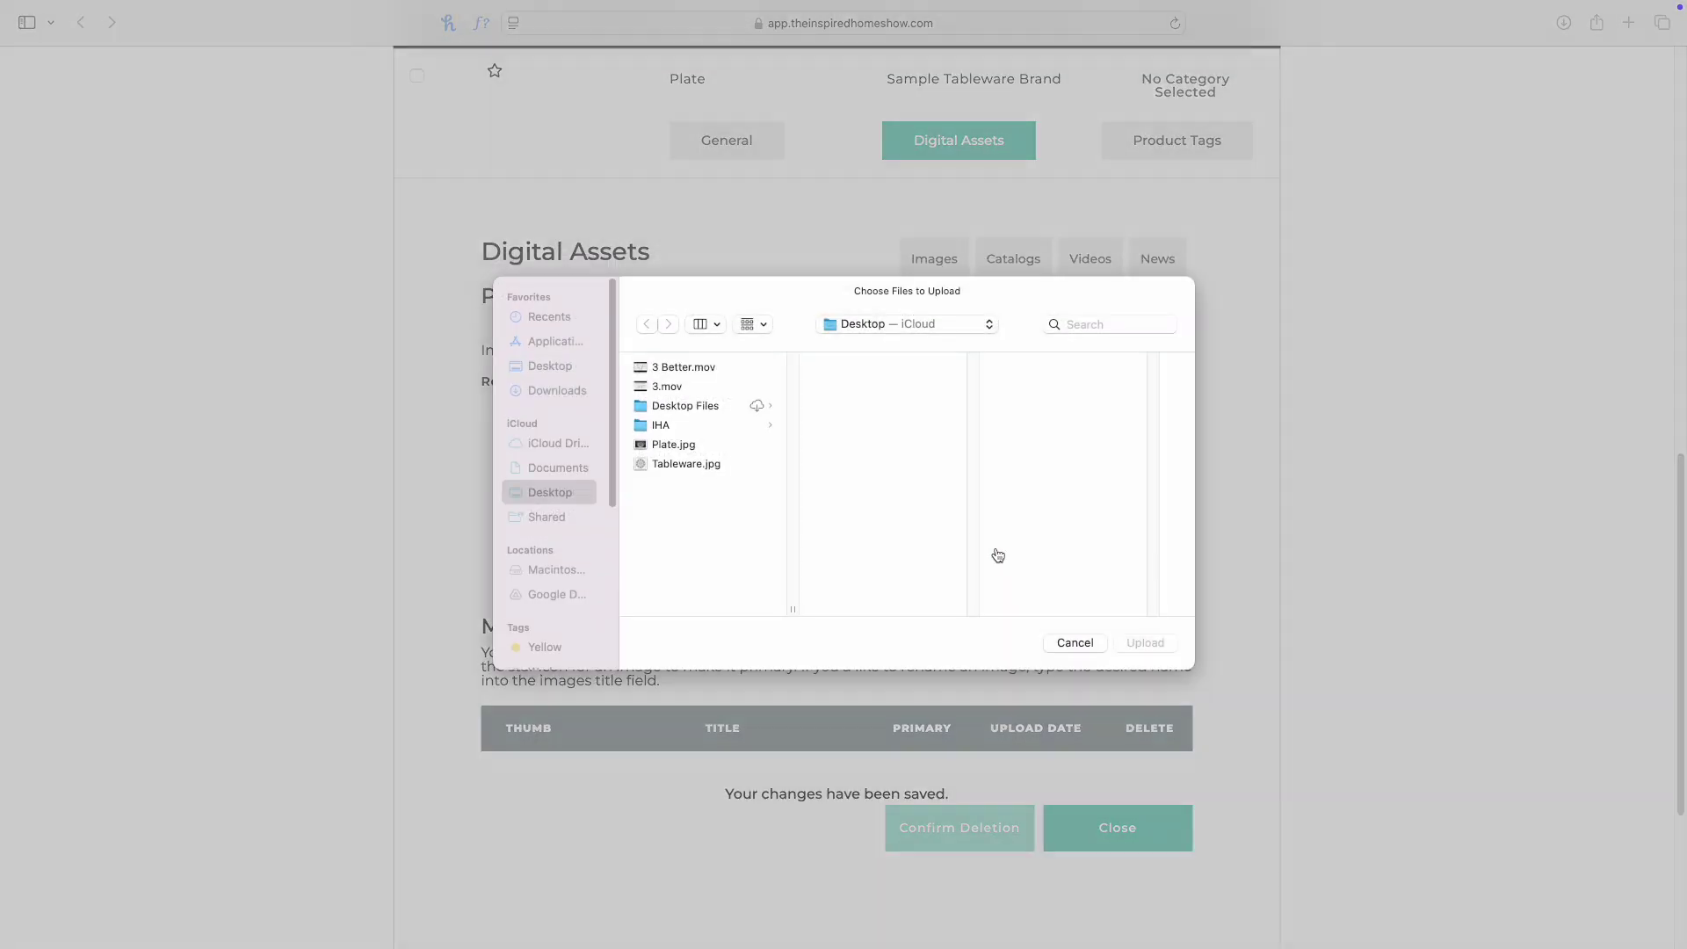
left_click(691, 467)
key("Up")
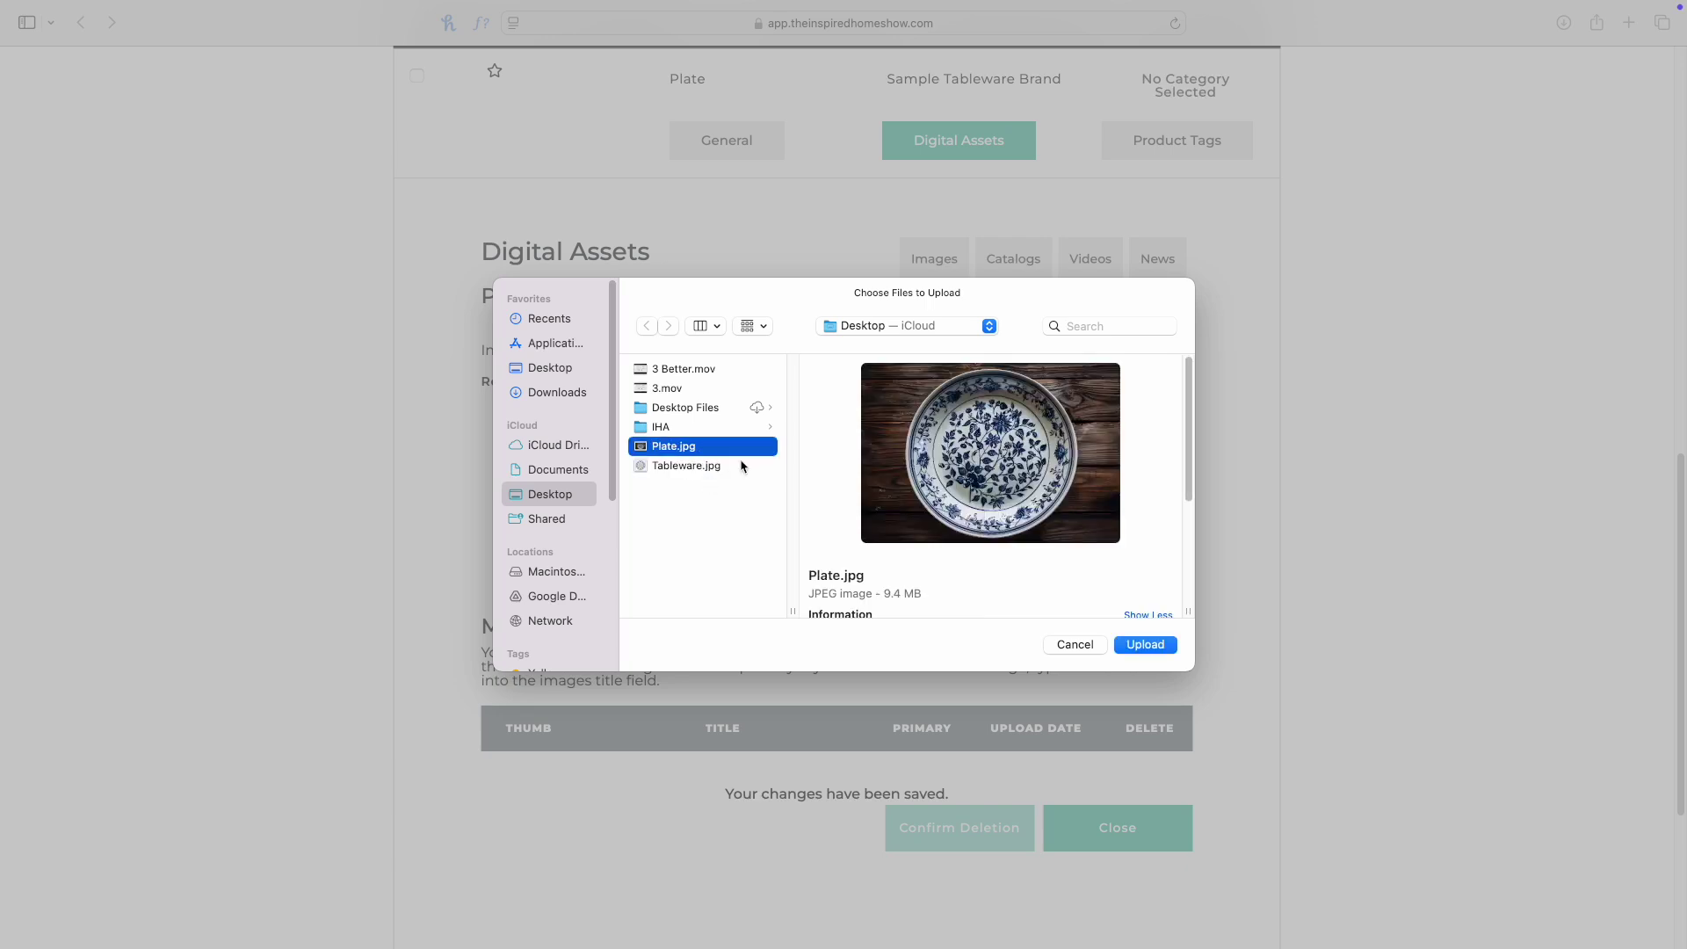
left_click(1144, 646)
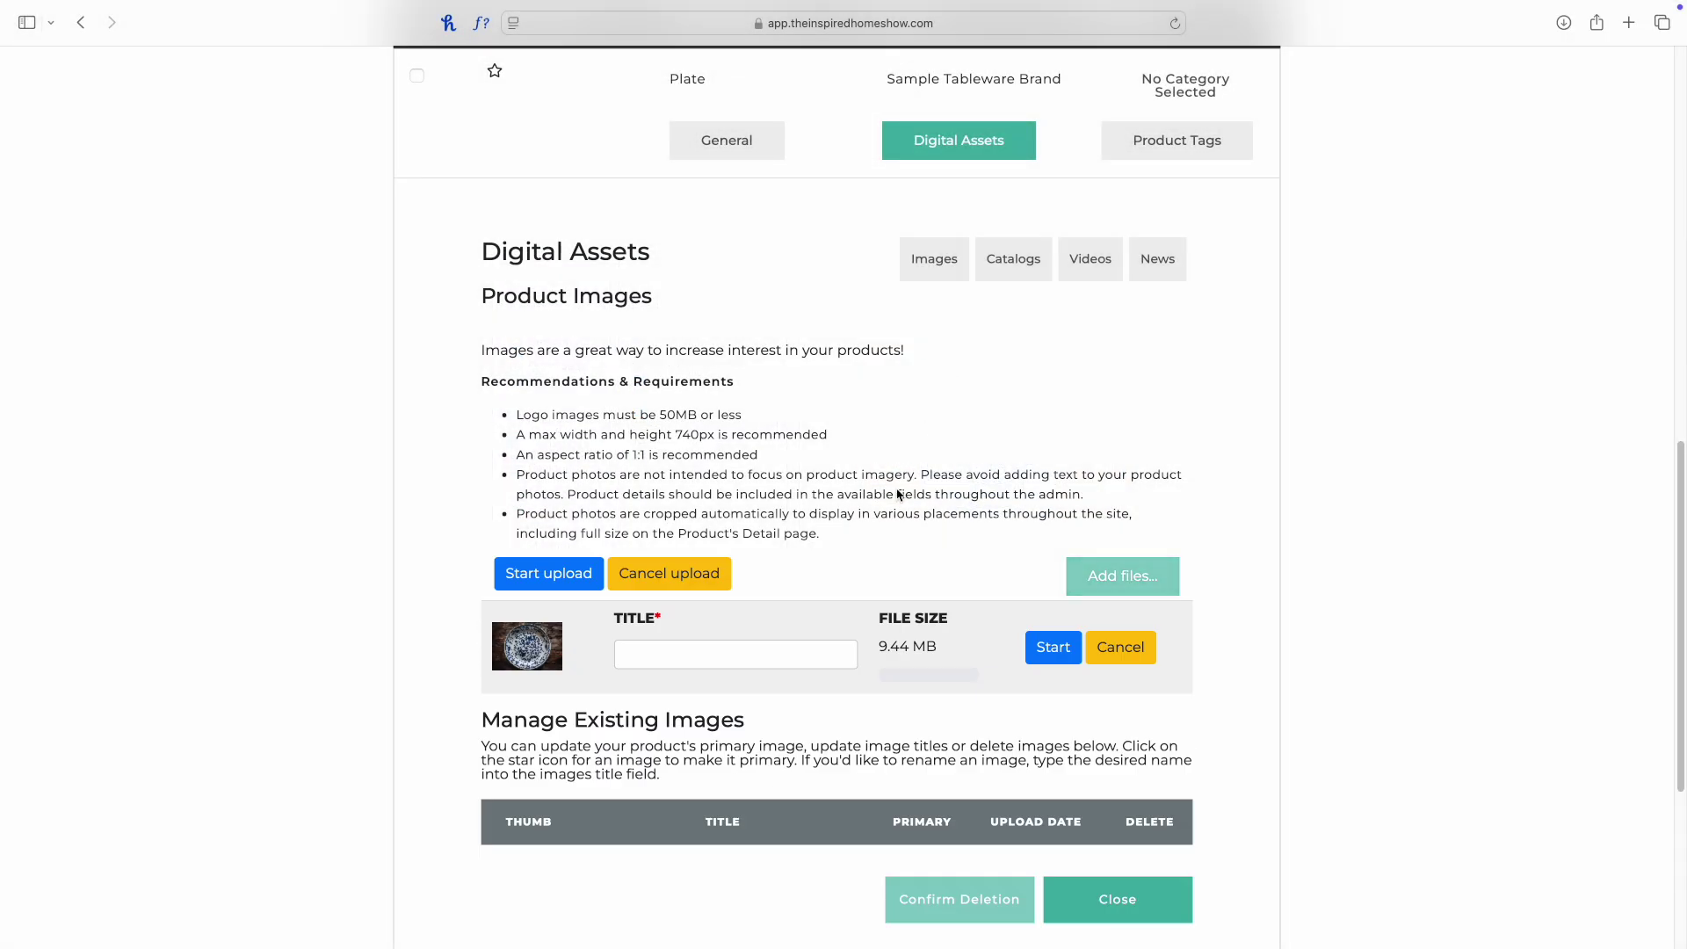
- Title the chosen image Plate, upload it, and close the digital assets of the Plate product
left_click(732, 652)
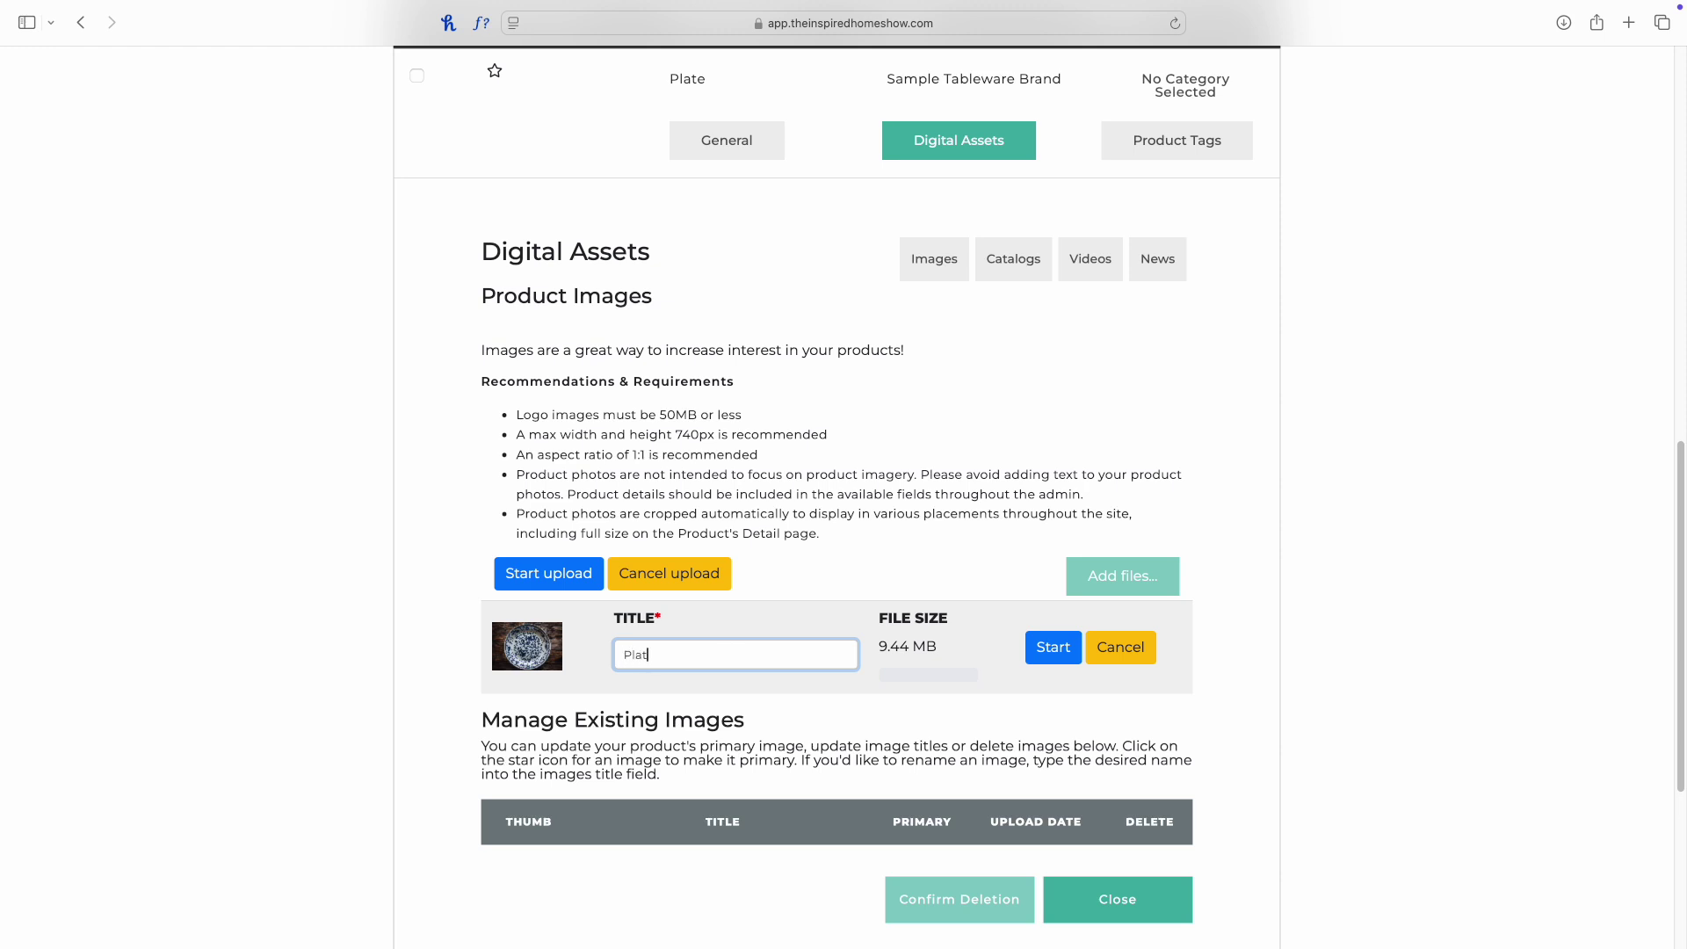
left_click(566, 580)
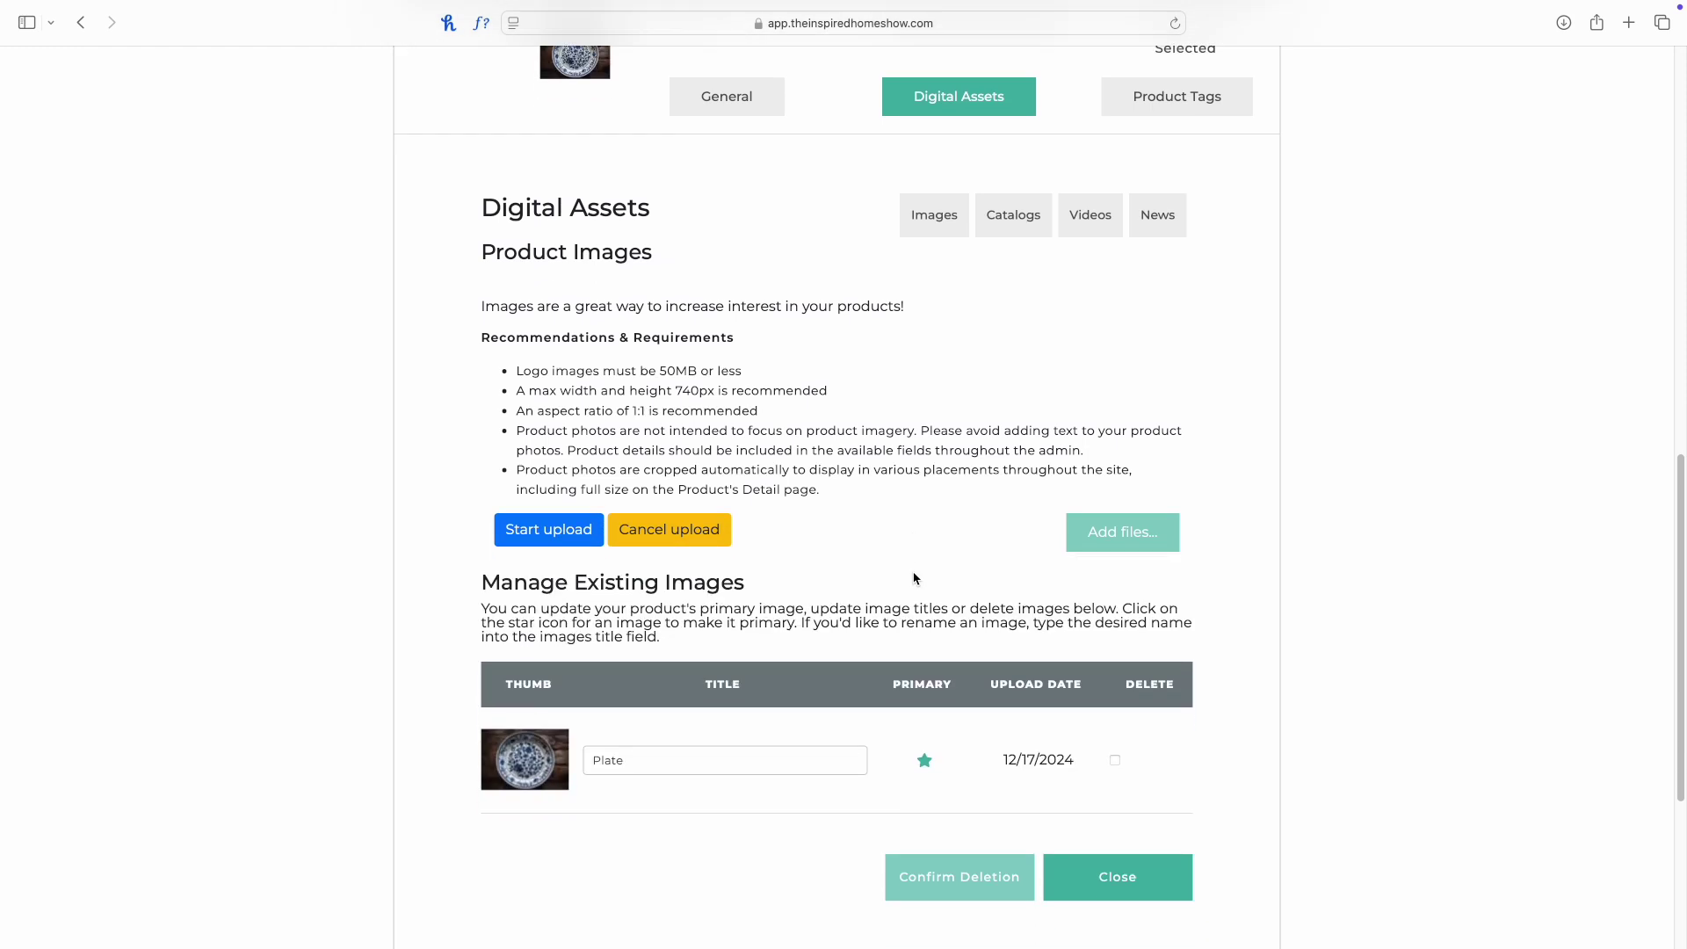
scroll(914, 578, "up", 3)
scroll(914, 578, "up", 1)
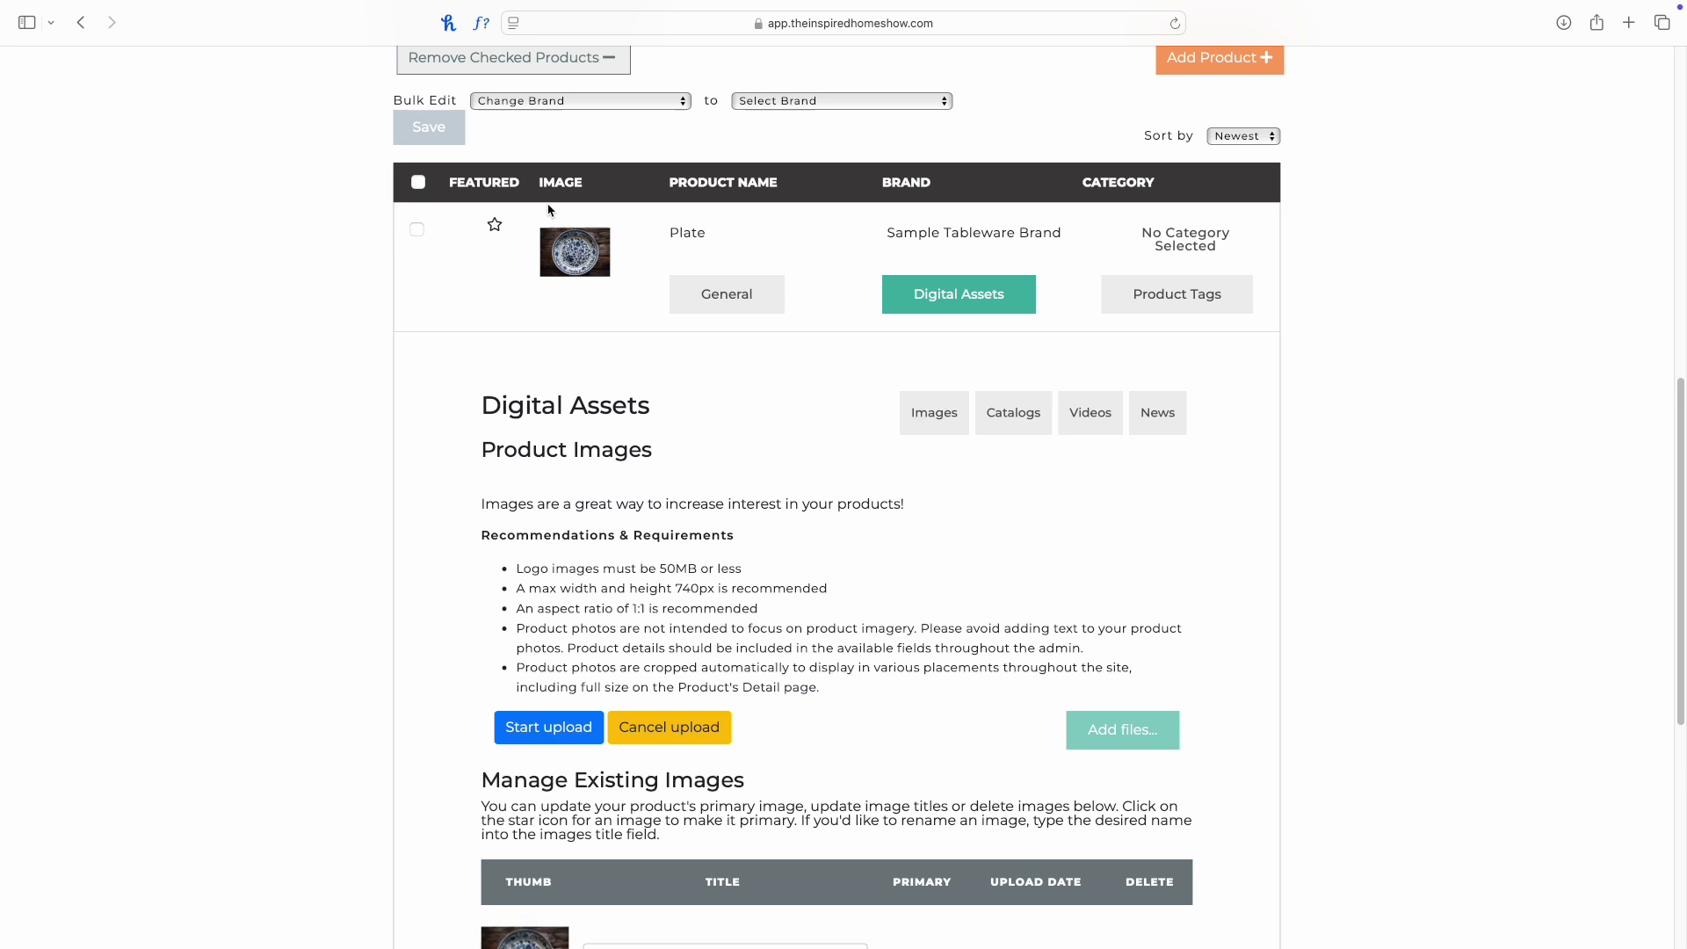
scroll(1037, 508, "down", 5)
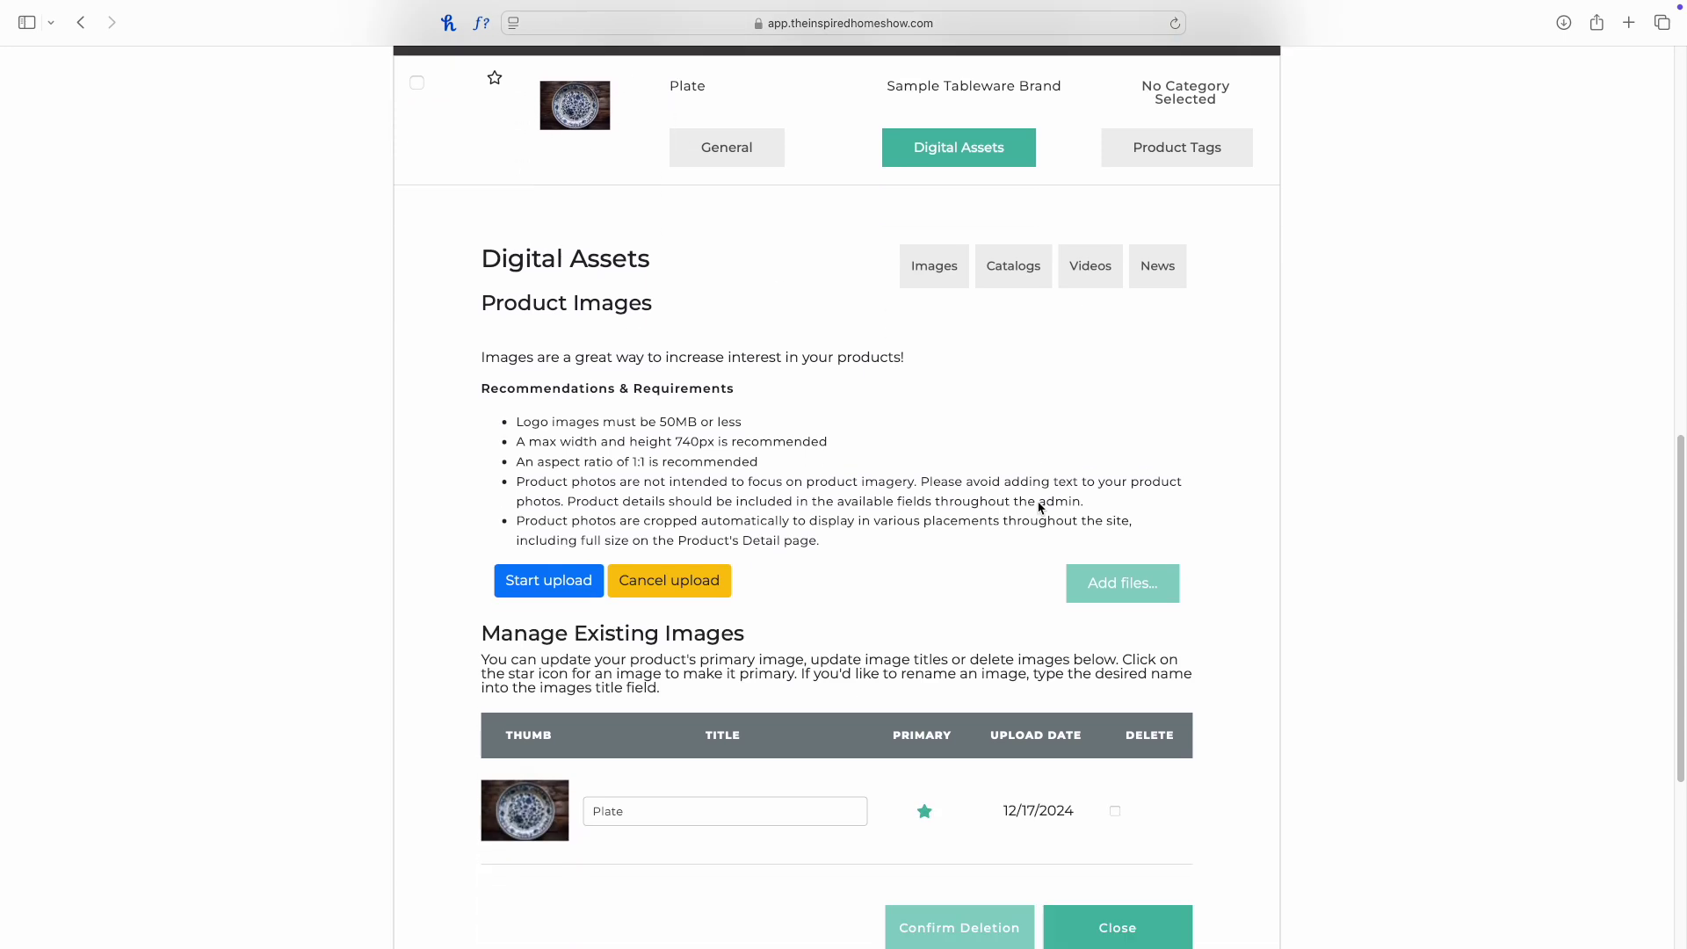
left_click(1115, 774)
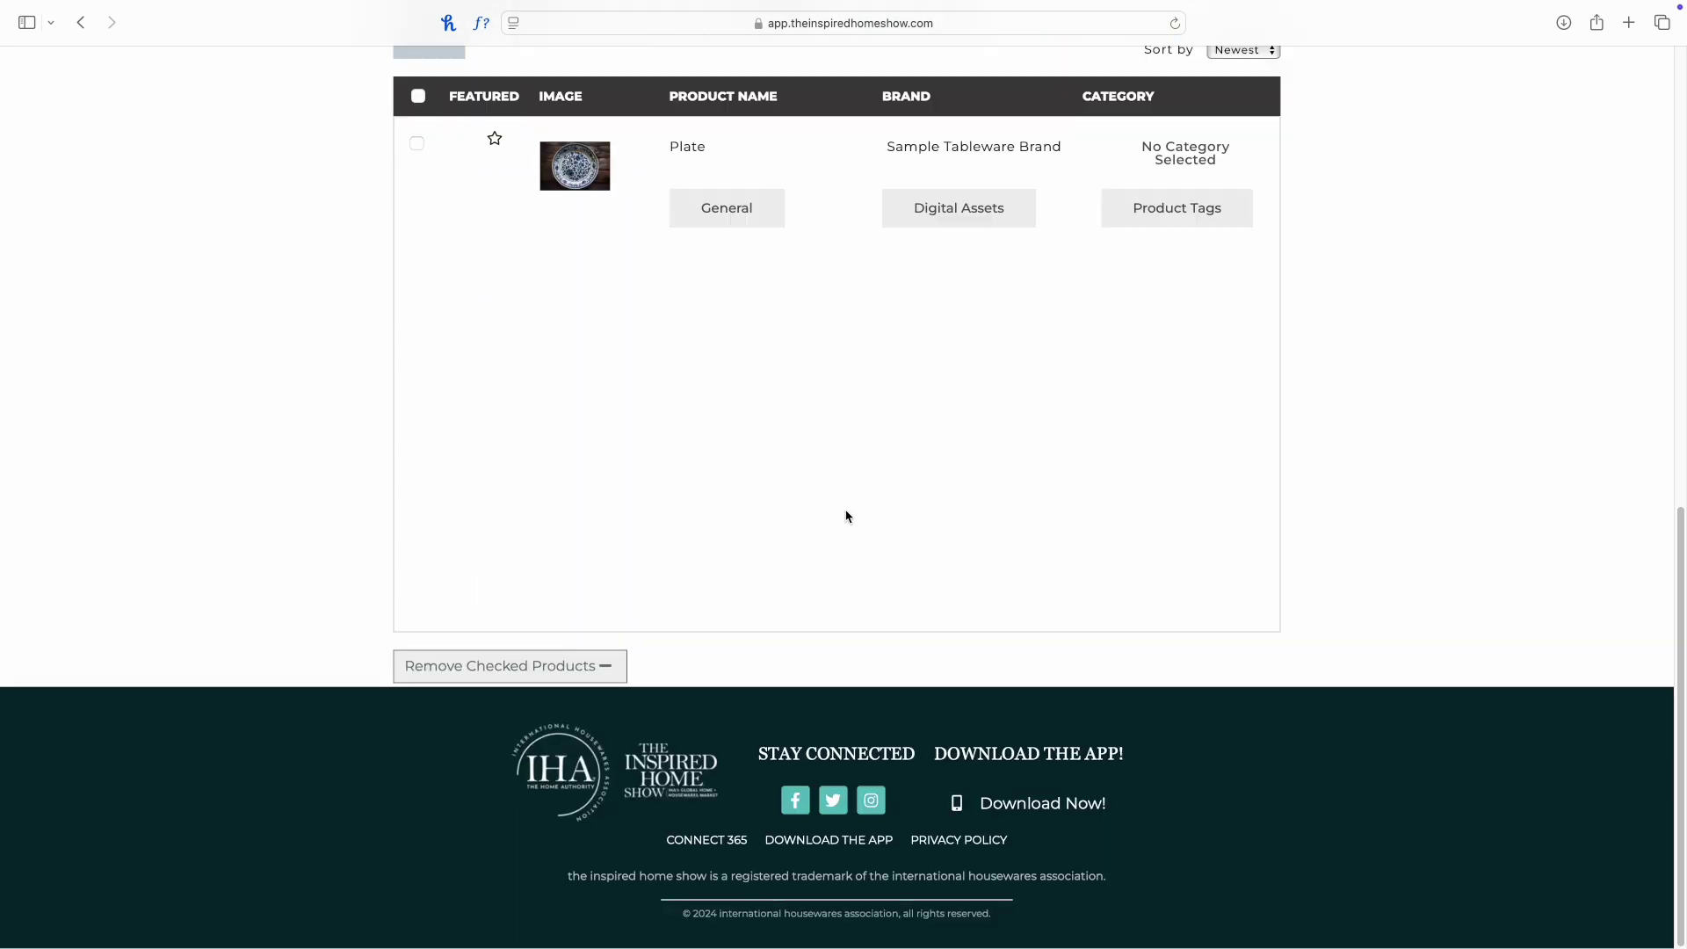
- Open the product tags of the Plate product and set its category to Tabletop (Everyday) under Kitchen and Dining
scroll(844, 516, "up", 5)
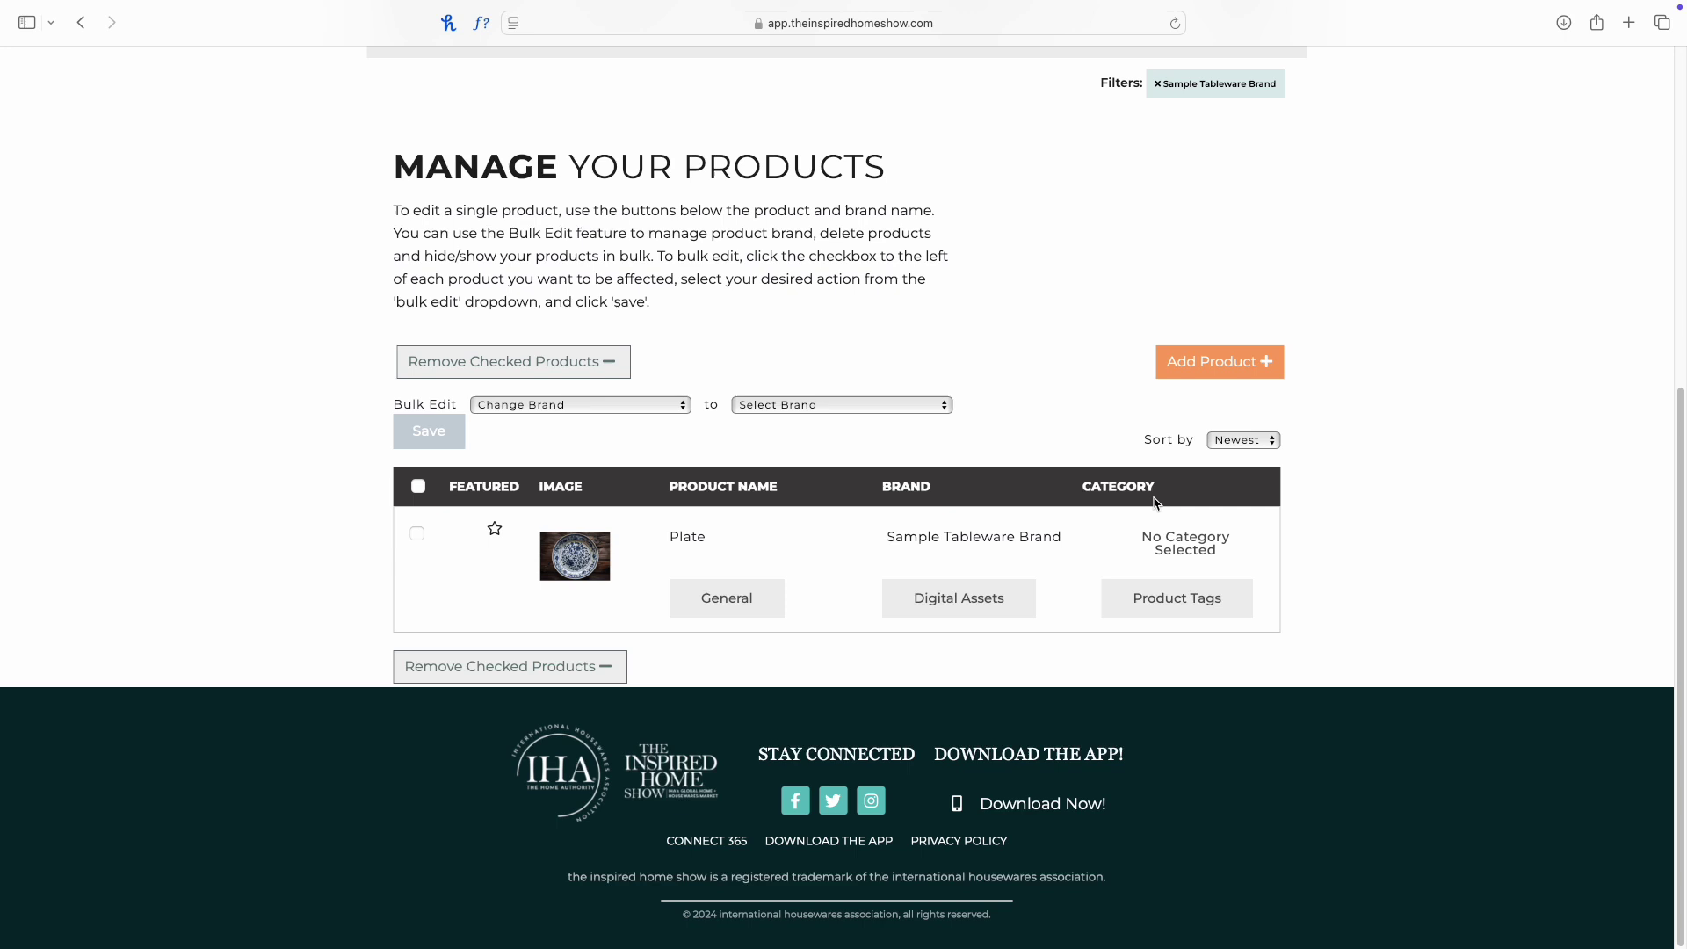
left_click(1180, 600)
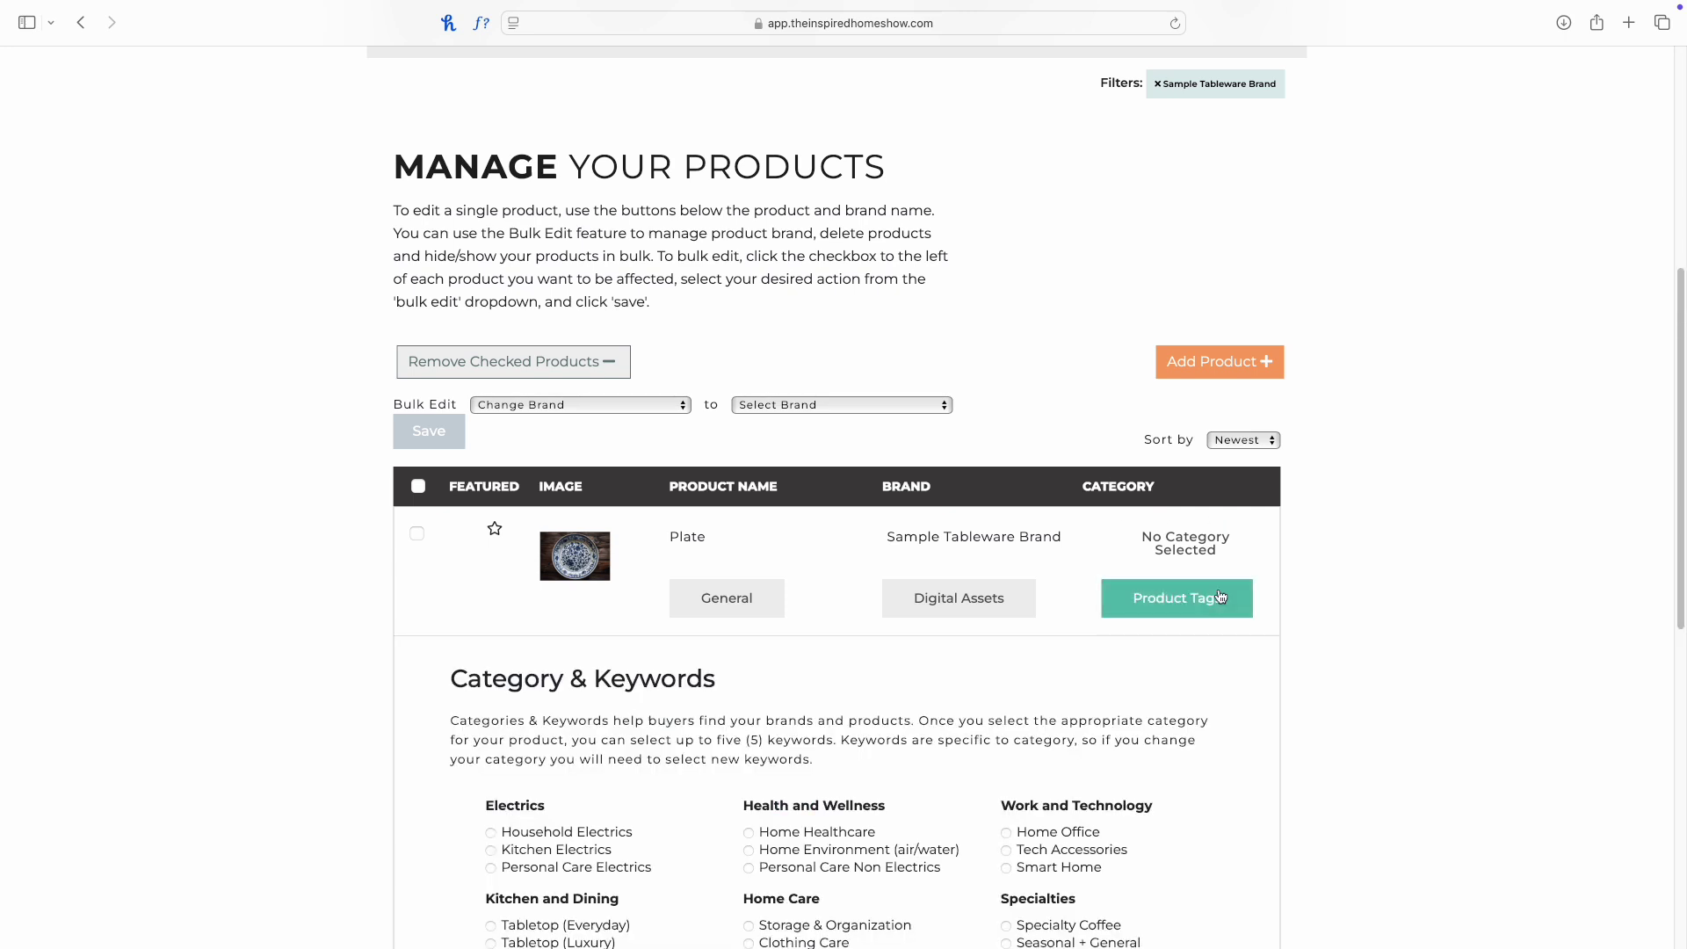
scroll(891, 621, "down", 5)
scroll(891, 622, "down", 1)
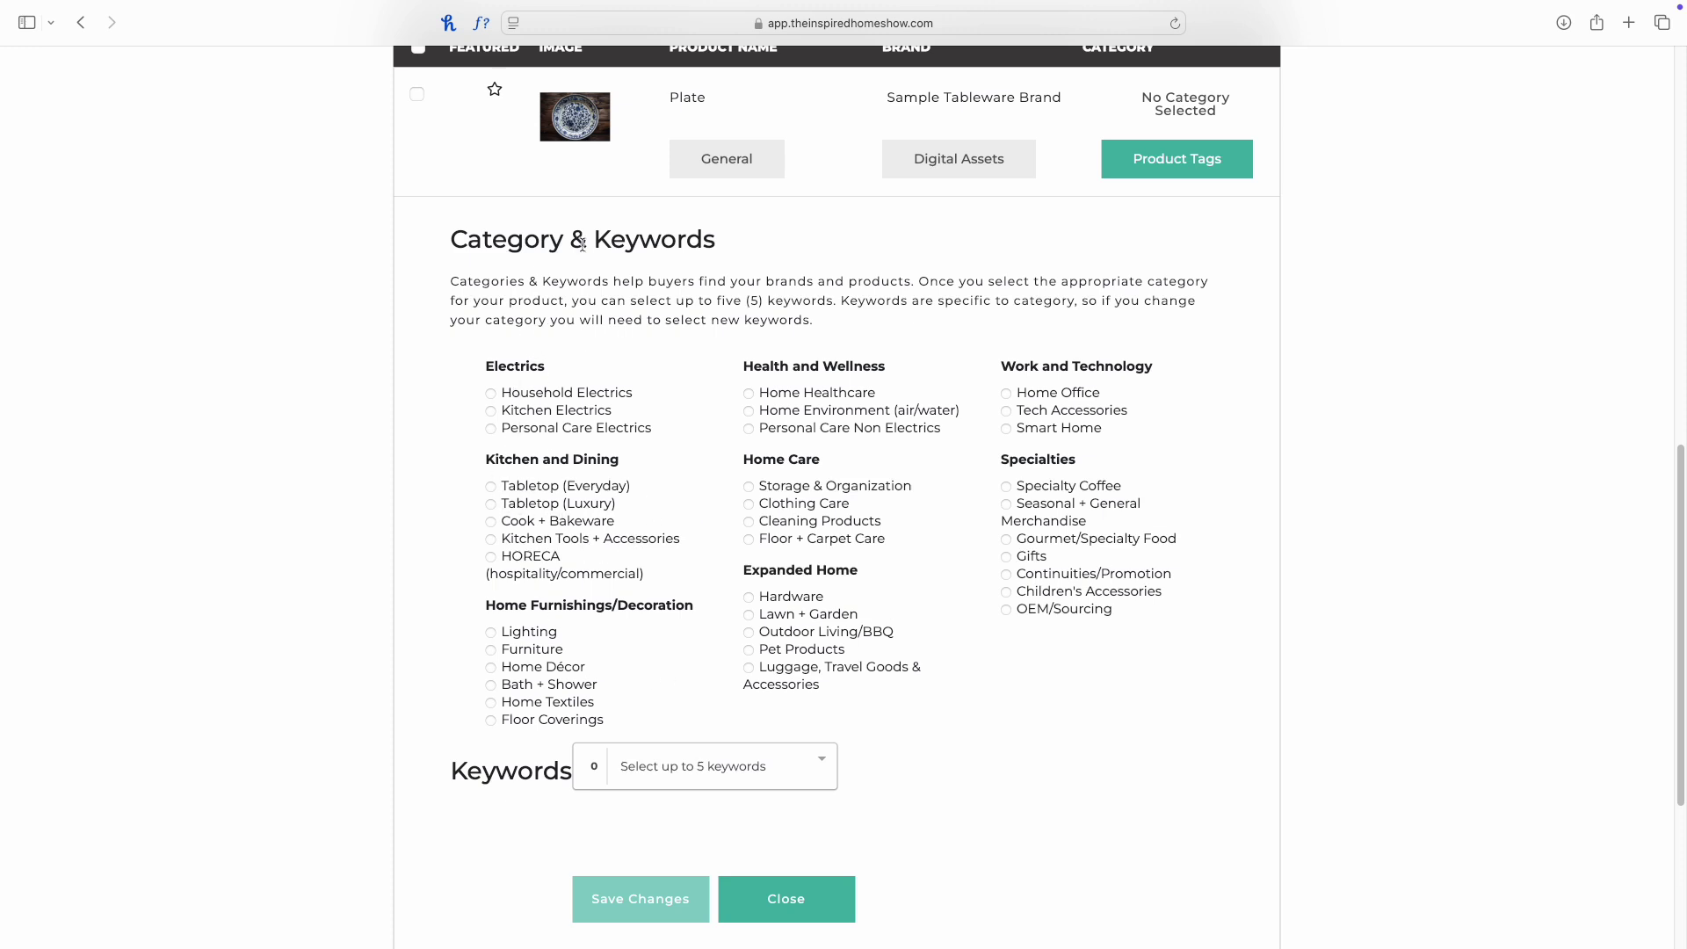
scroll(694, 202, "up", 1)
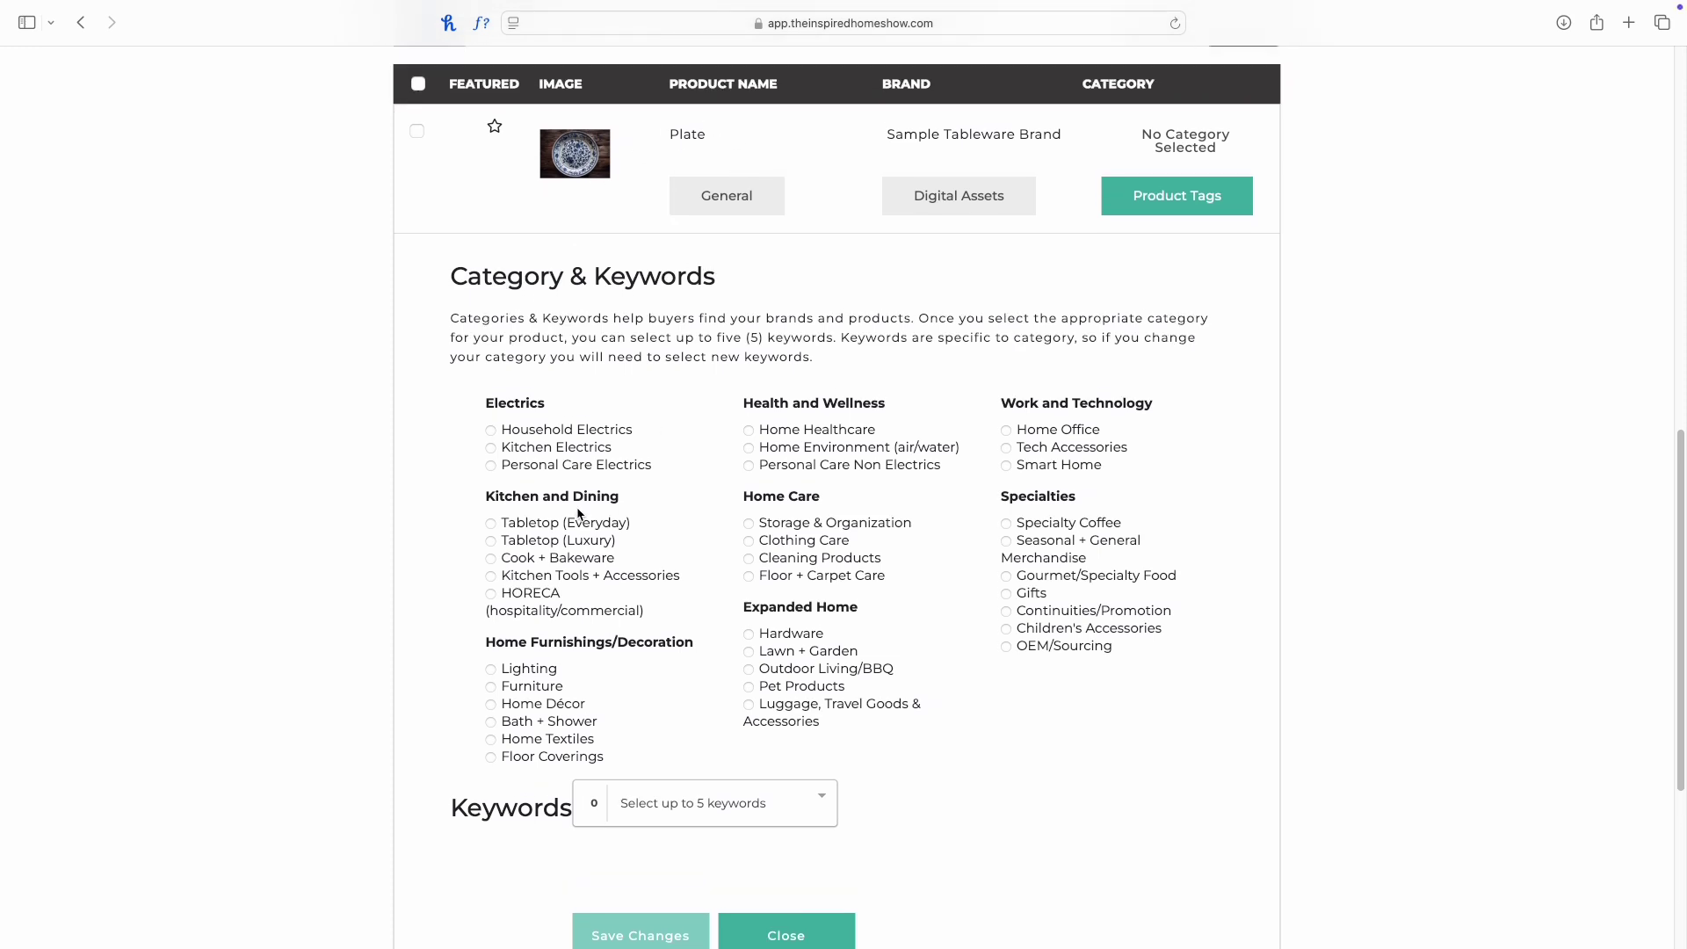
scroll(523, 510, "down", 1)
left_click(492, 471)
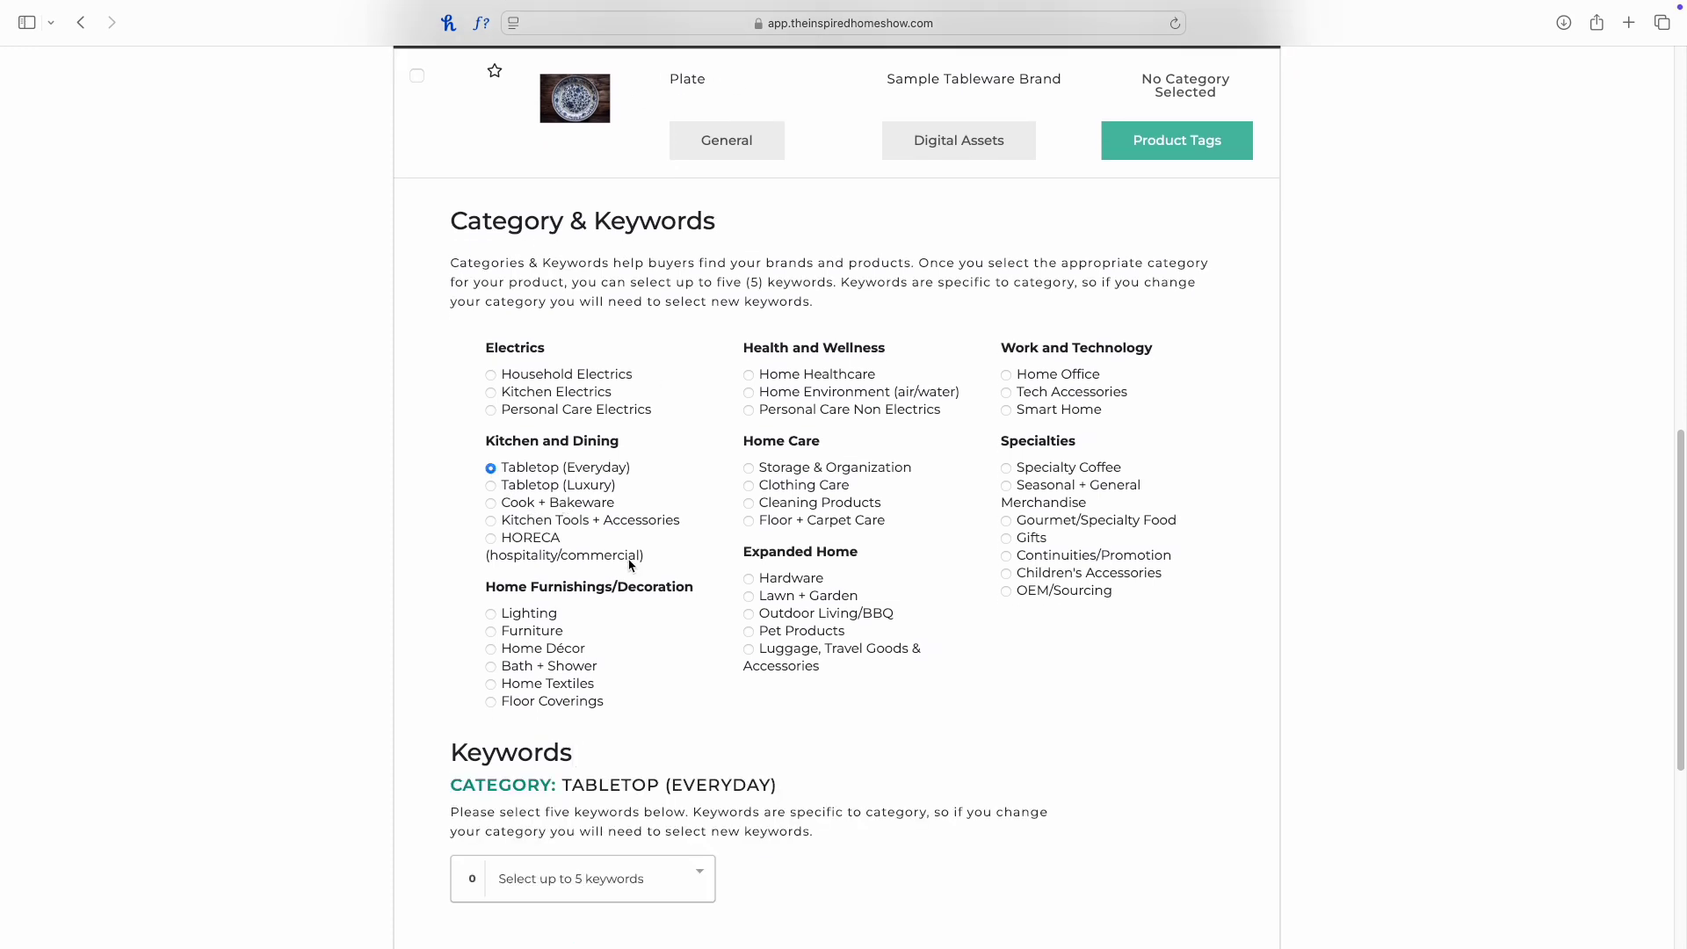
- Add the keywords Children's Dinnerware, Bamboo Products and Acrylic Serveware to the Plate product
scroll(630, 565, "down", 5)
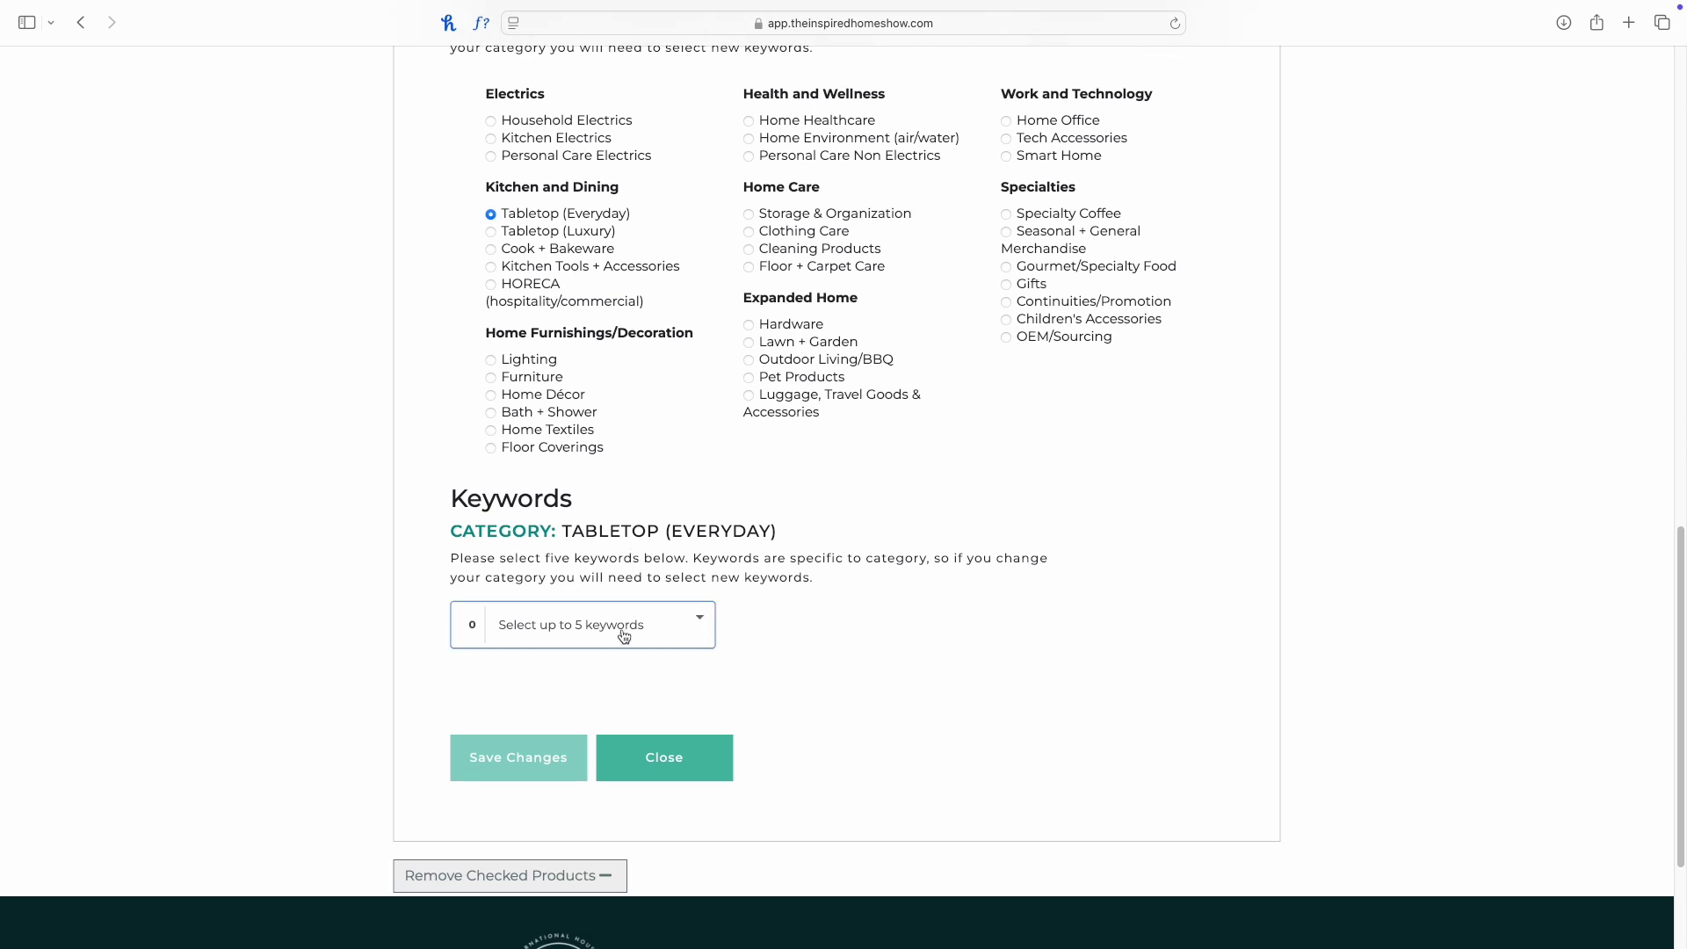
left_click(659, 630)
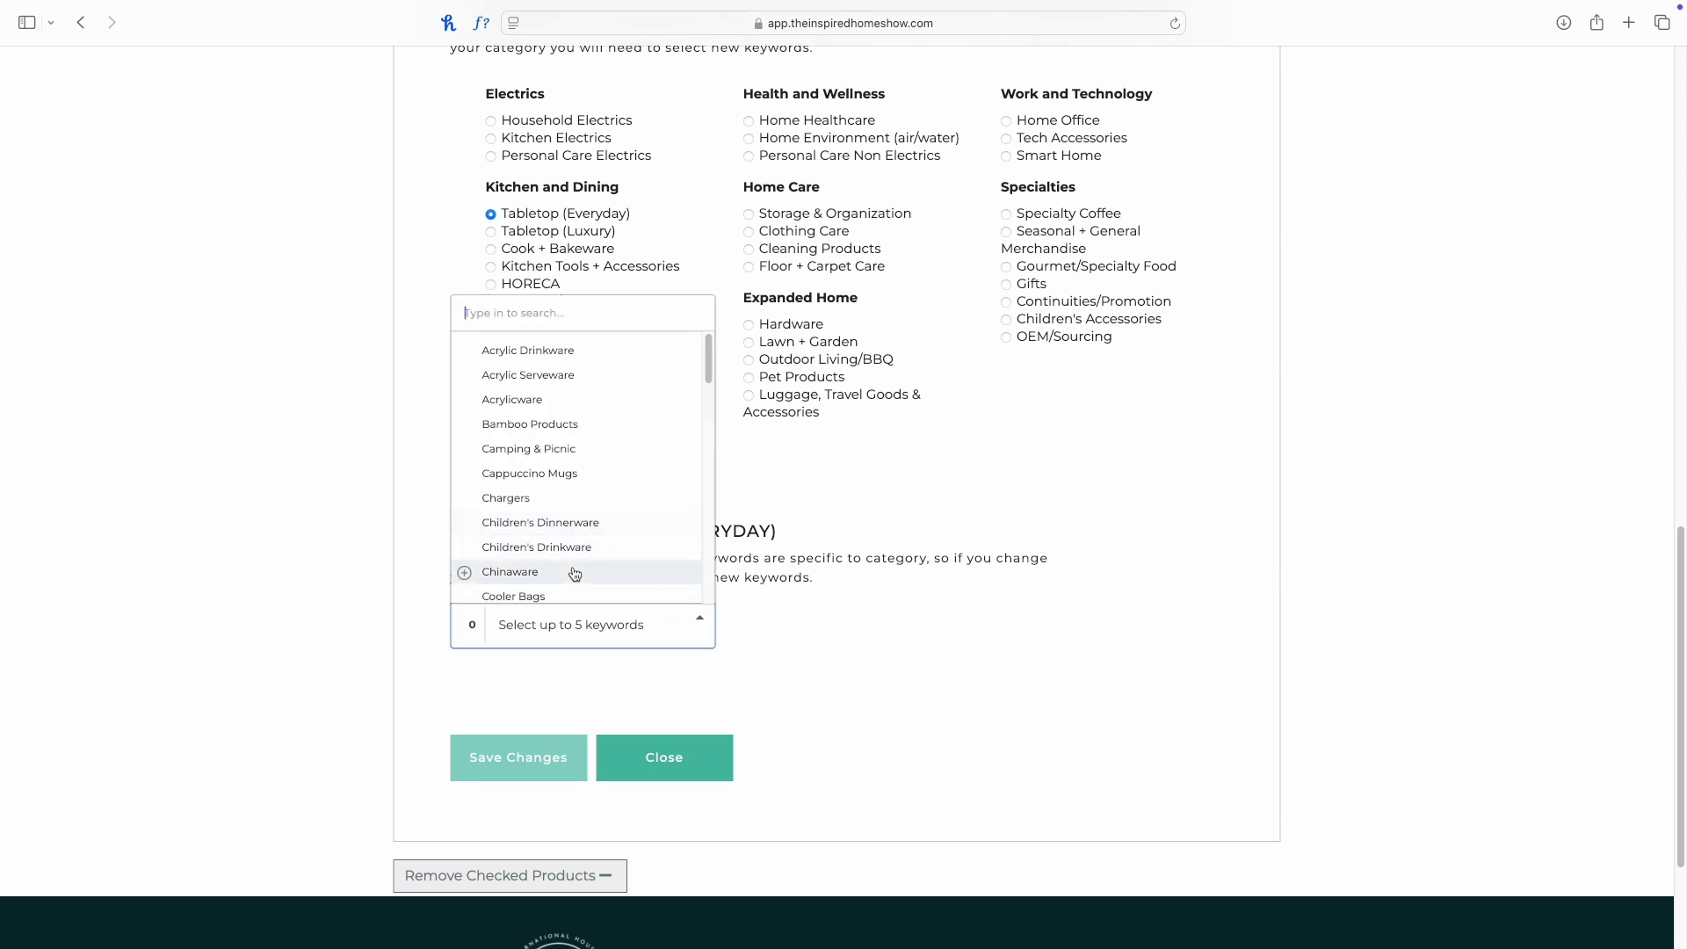
left_click(572, 524)
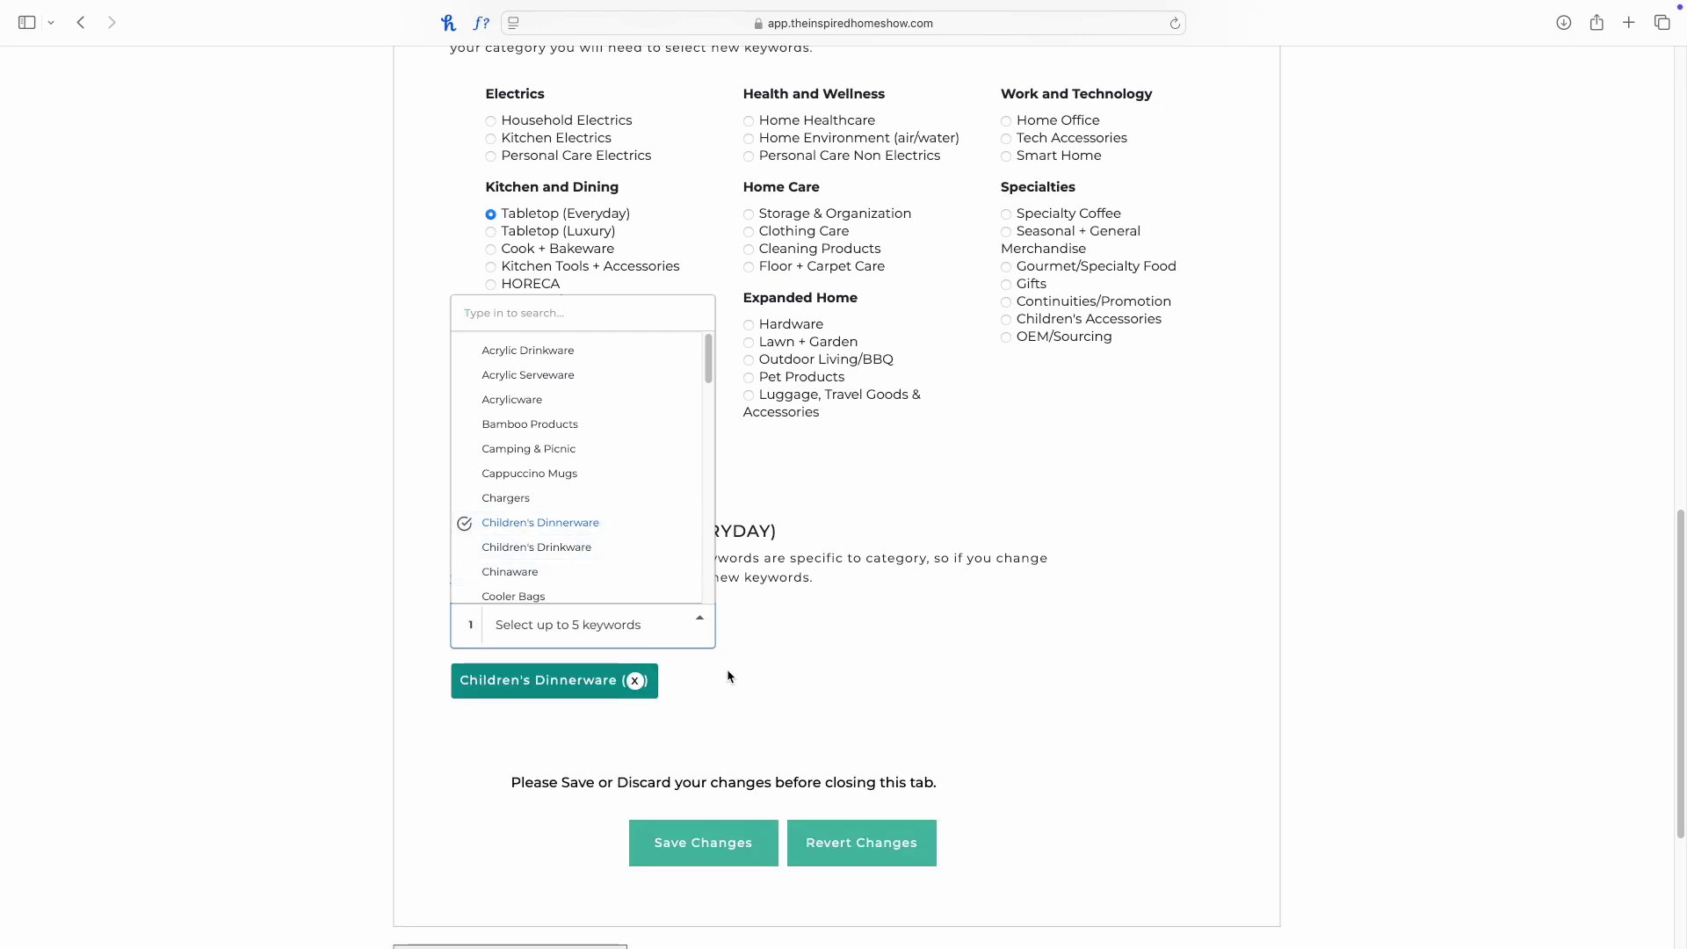
left_click(704, 629)
left_click(581, 625)
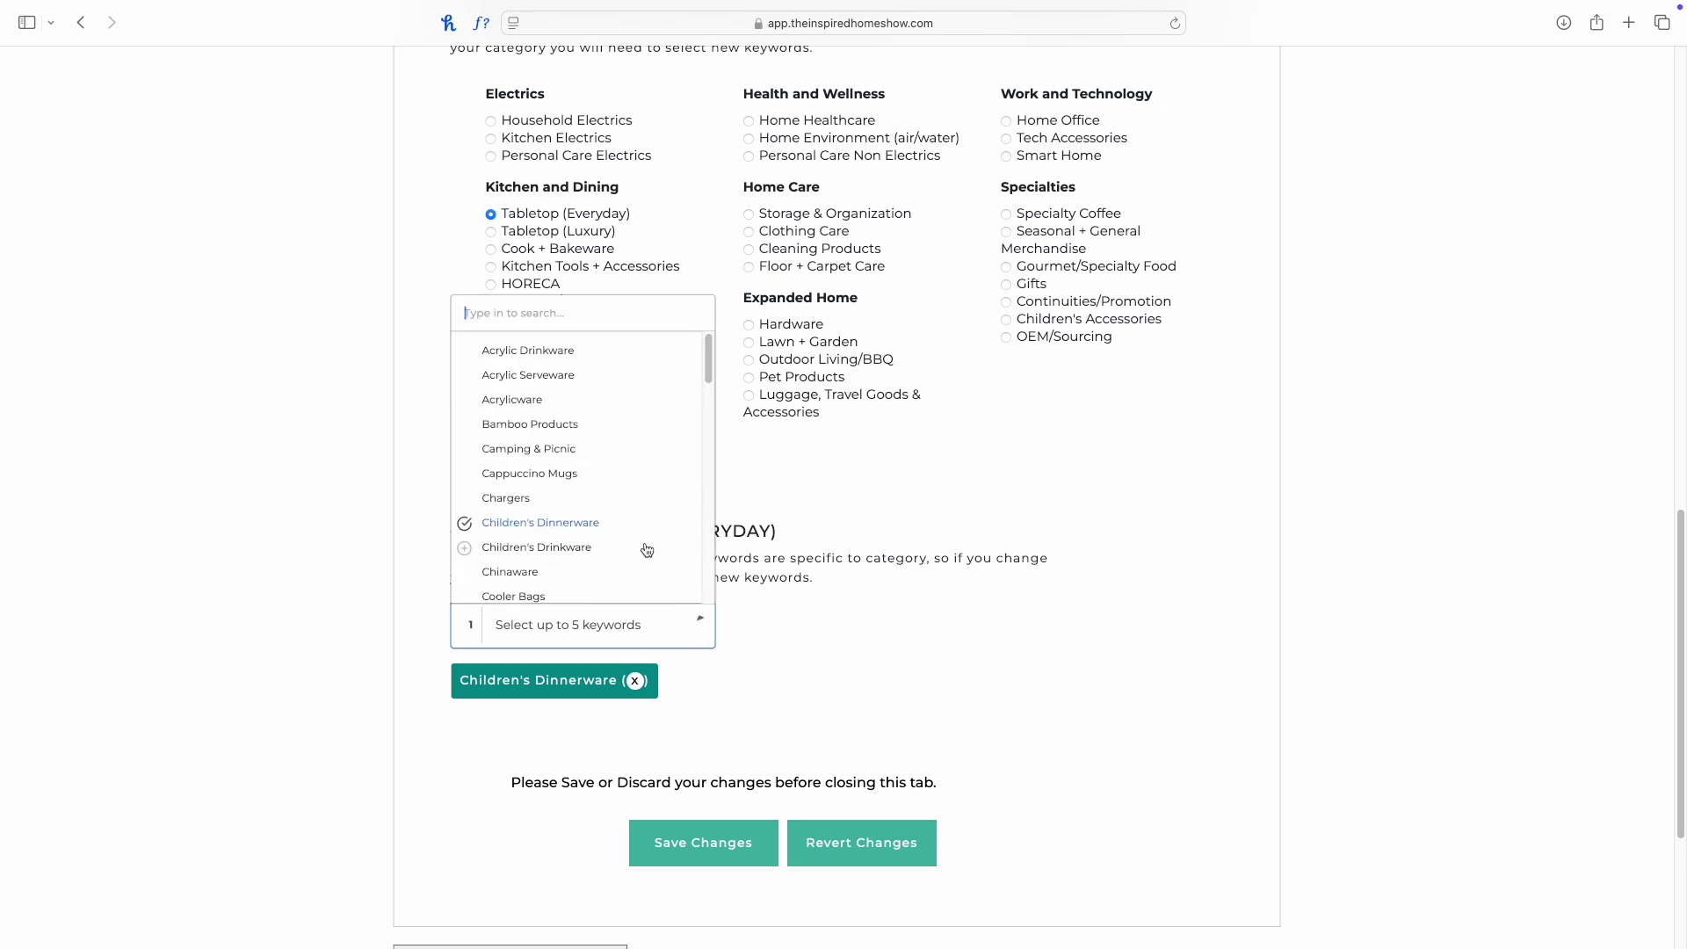
left_click(563, 427)
left_click(701, 625)
left_click(689, 610)
left_click(545, 375)
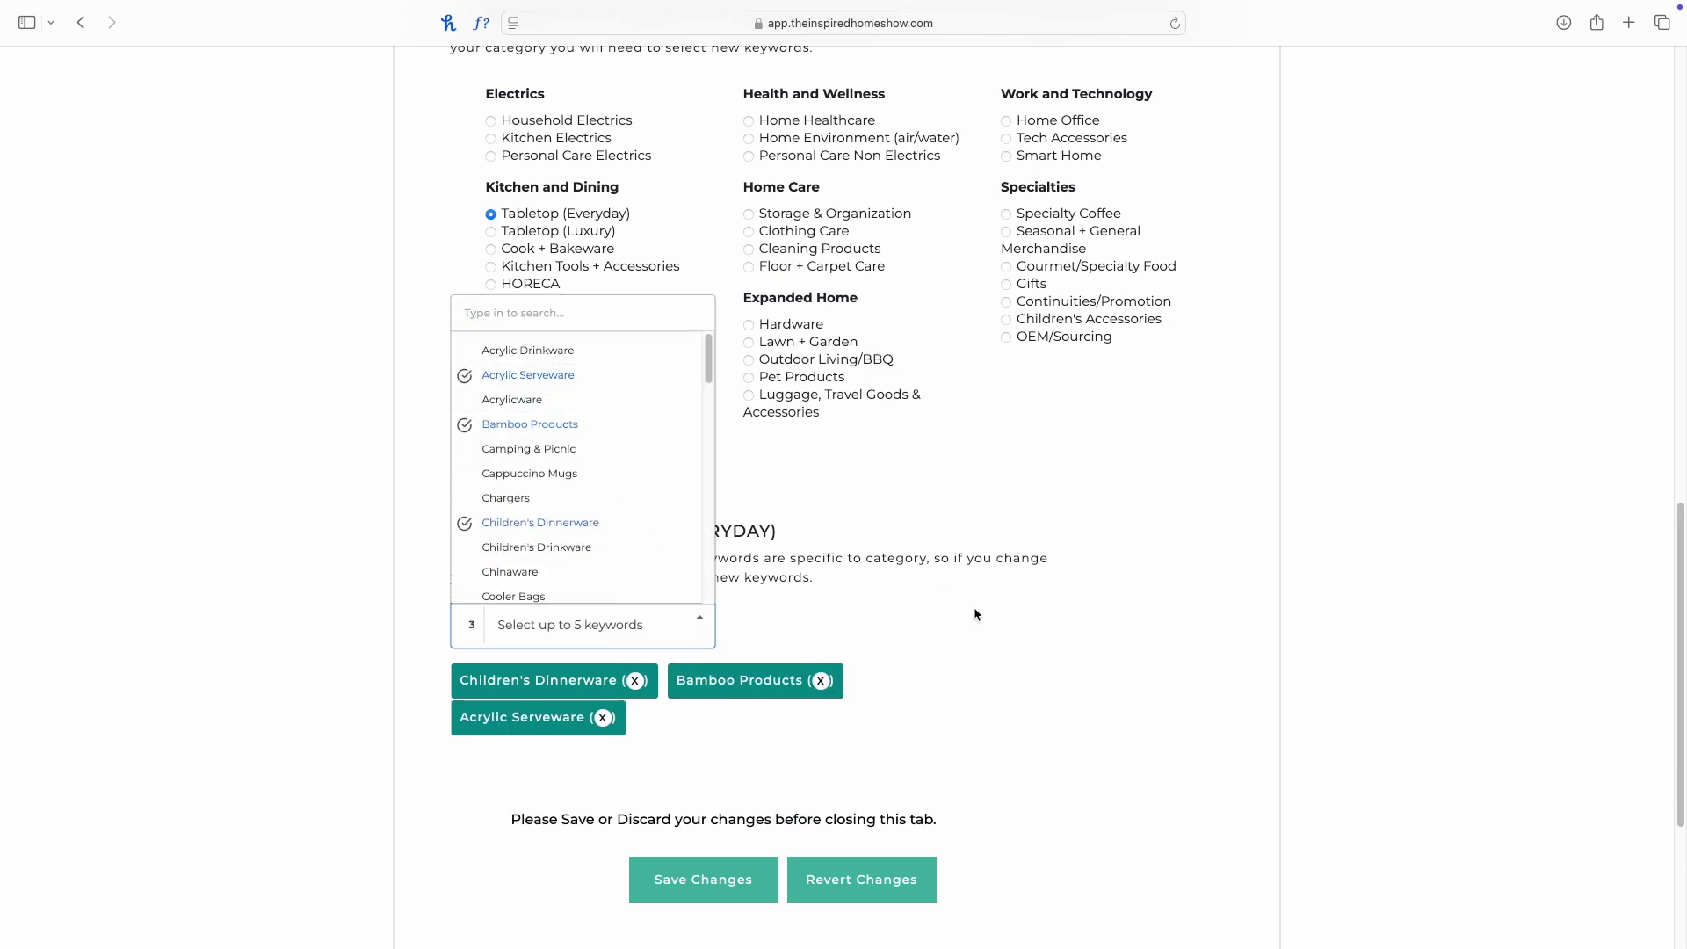
- Save the category and keyword changes of the Plate product and close its product tags
left_click(970, 641)
scroll(968, 656, "down", 2)
scroll(961, 671, "up", 5)
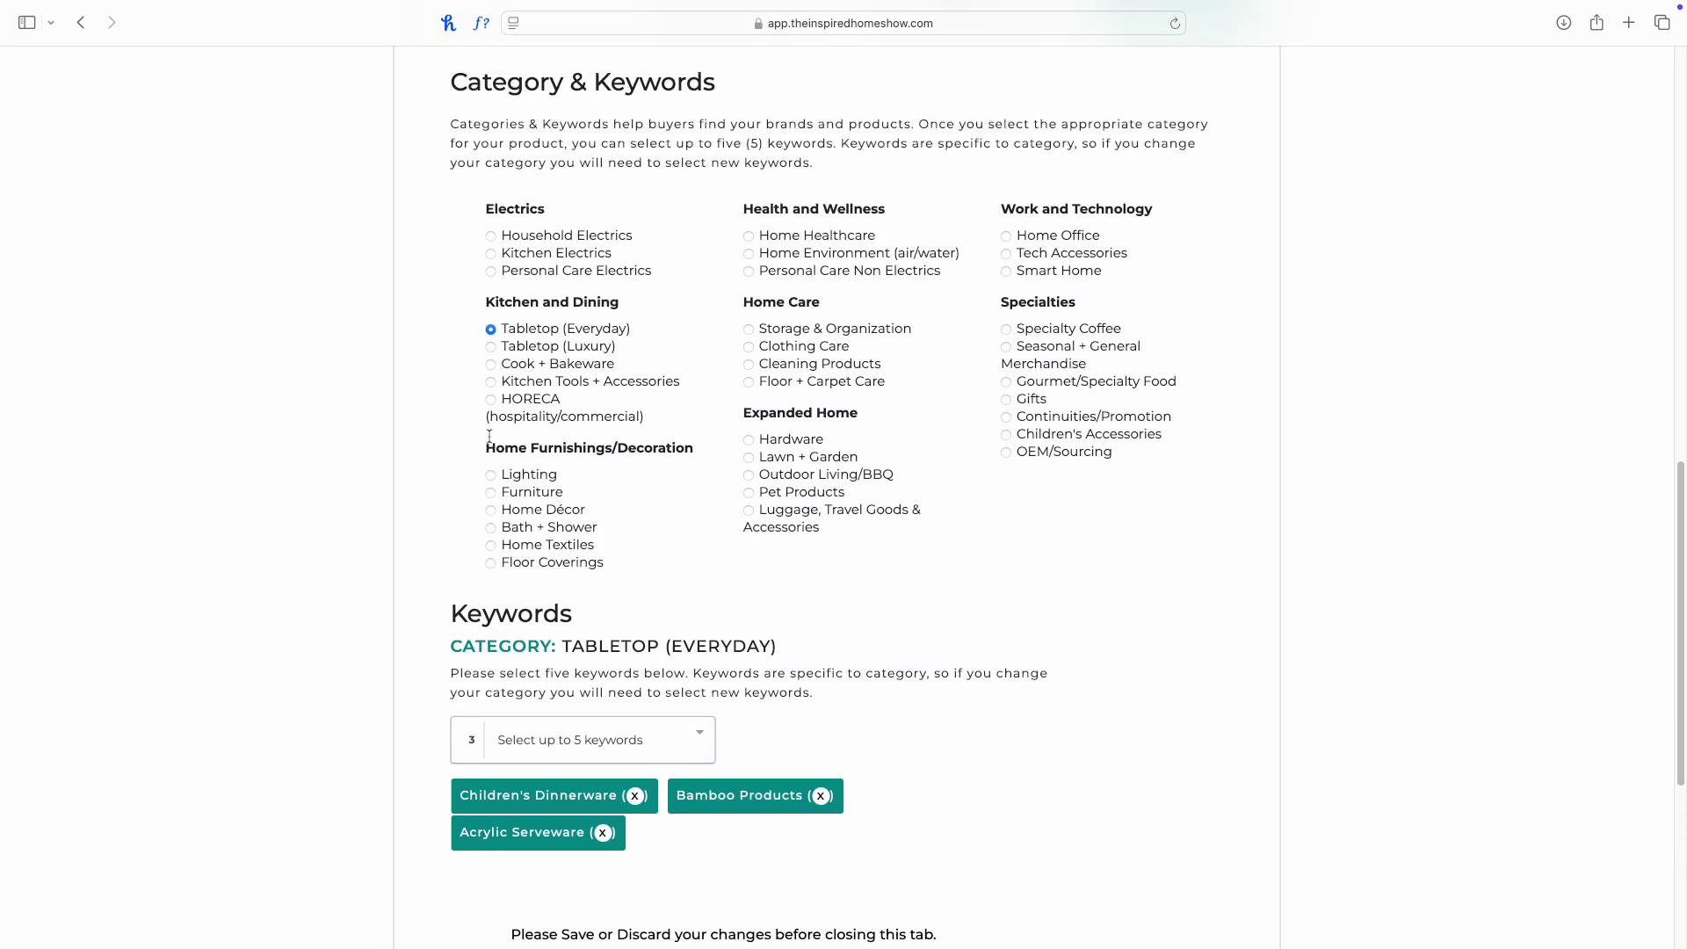
scroll(774, 446, "down", 5)
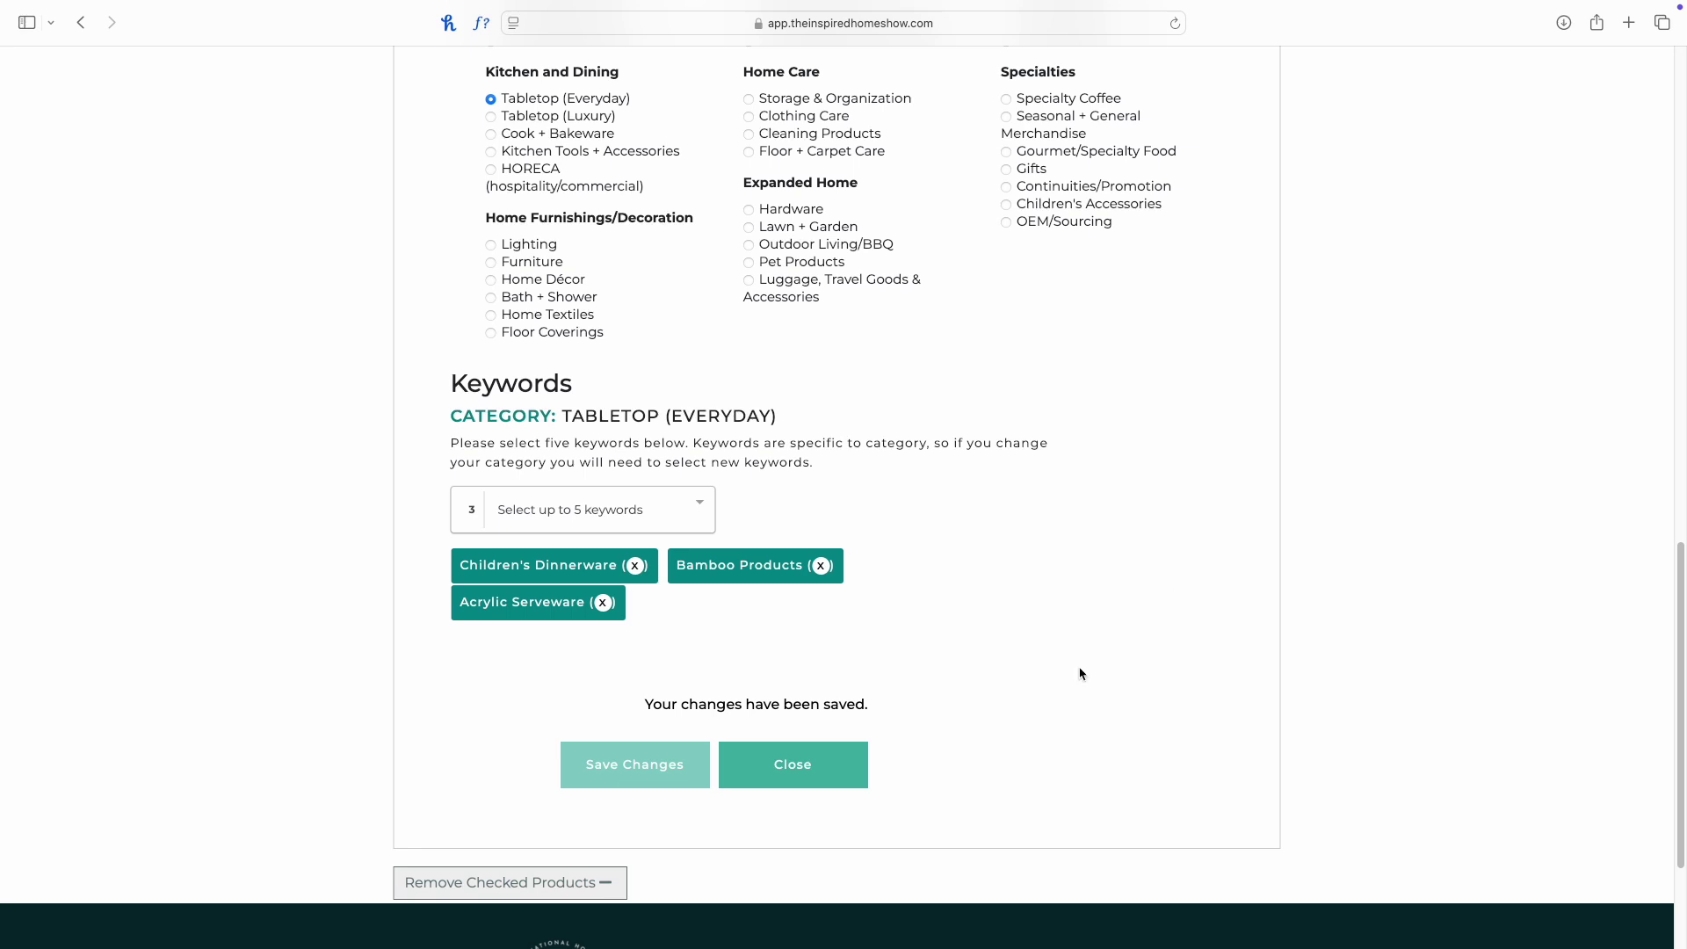
left_click(844, 765)
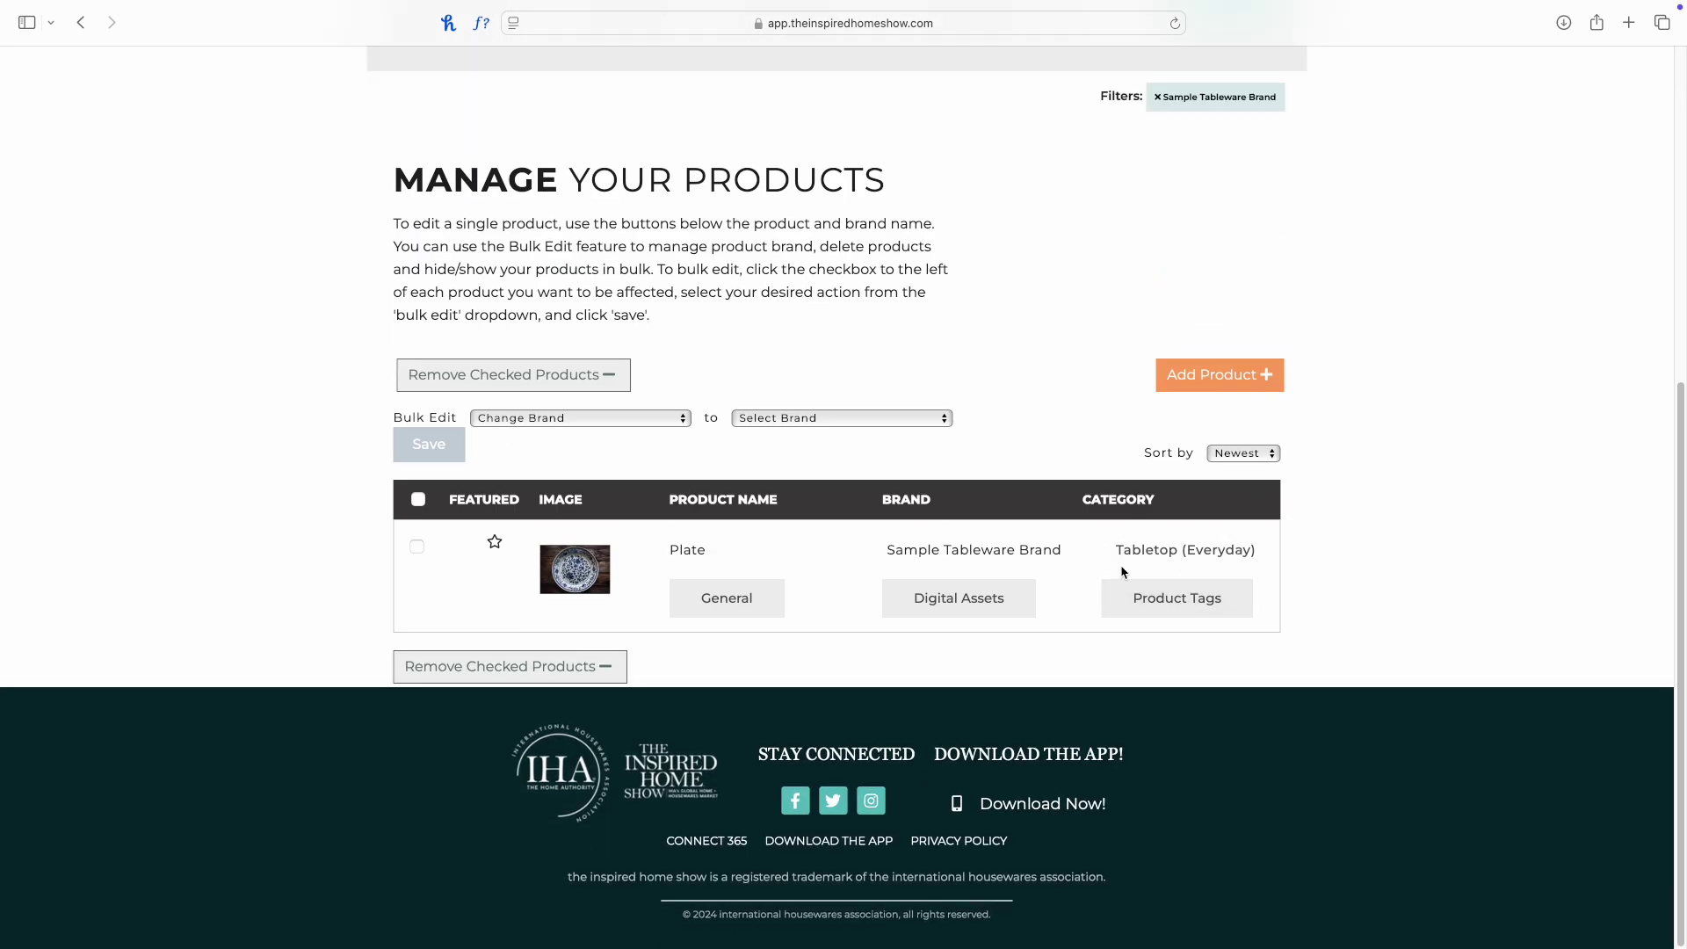
- Return to the company's profile page and review its brands and products
scroll(792, 563, "up", 6)
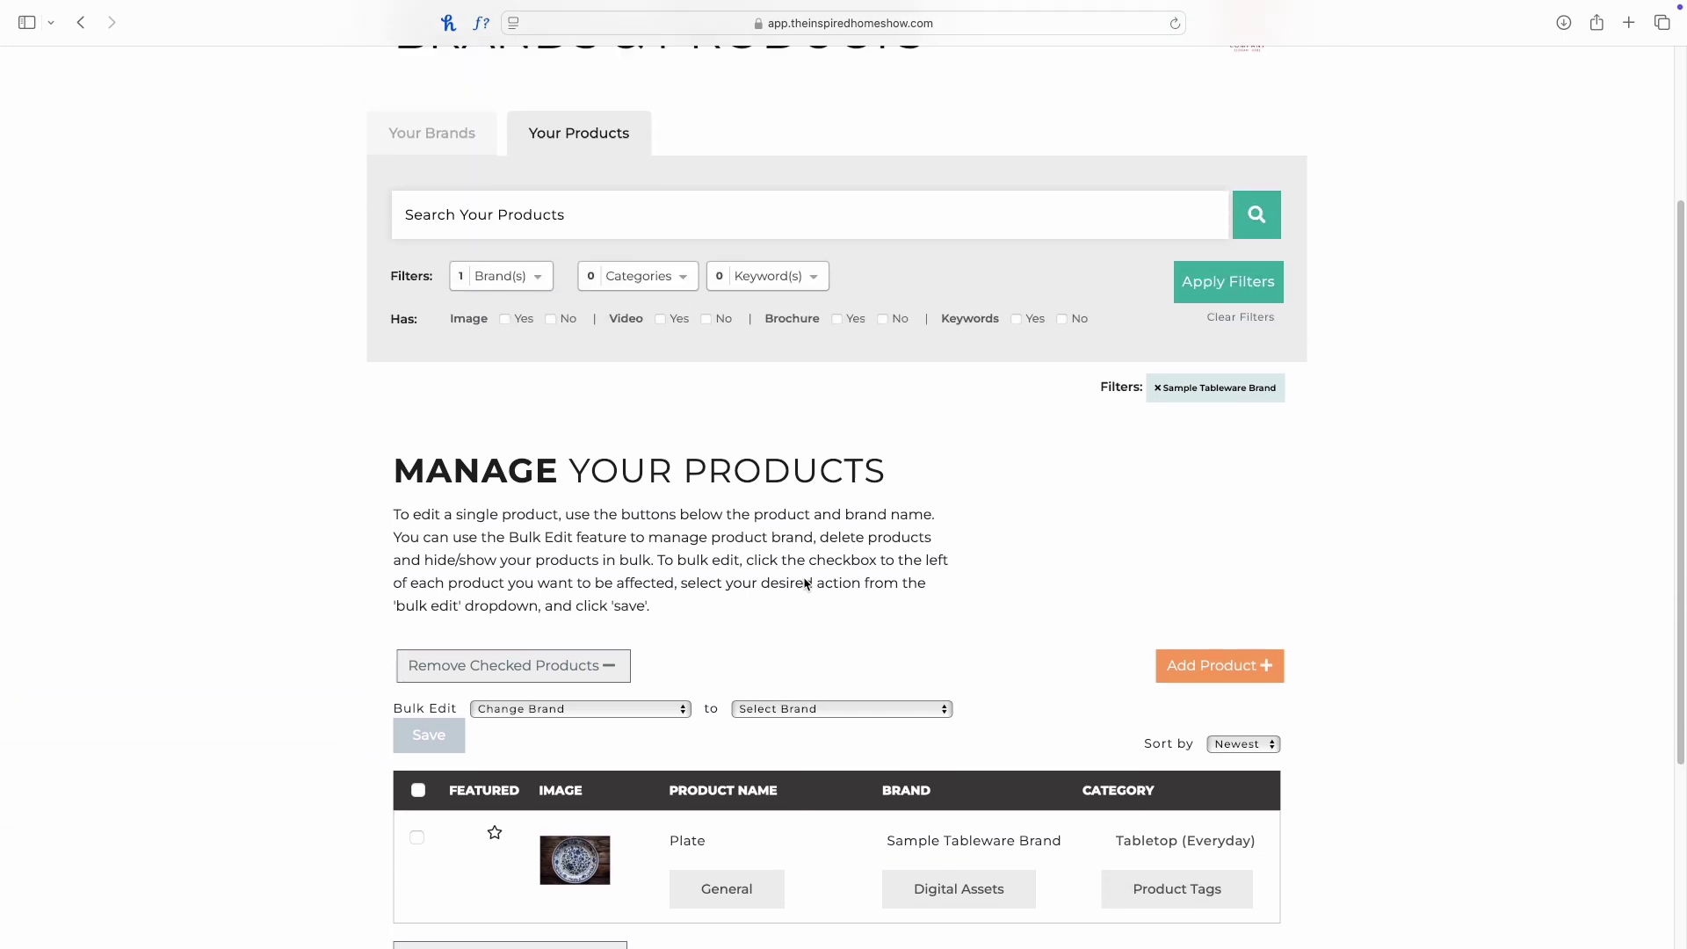
left_click(386, 218)
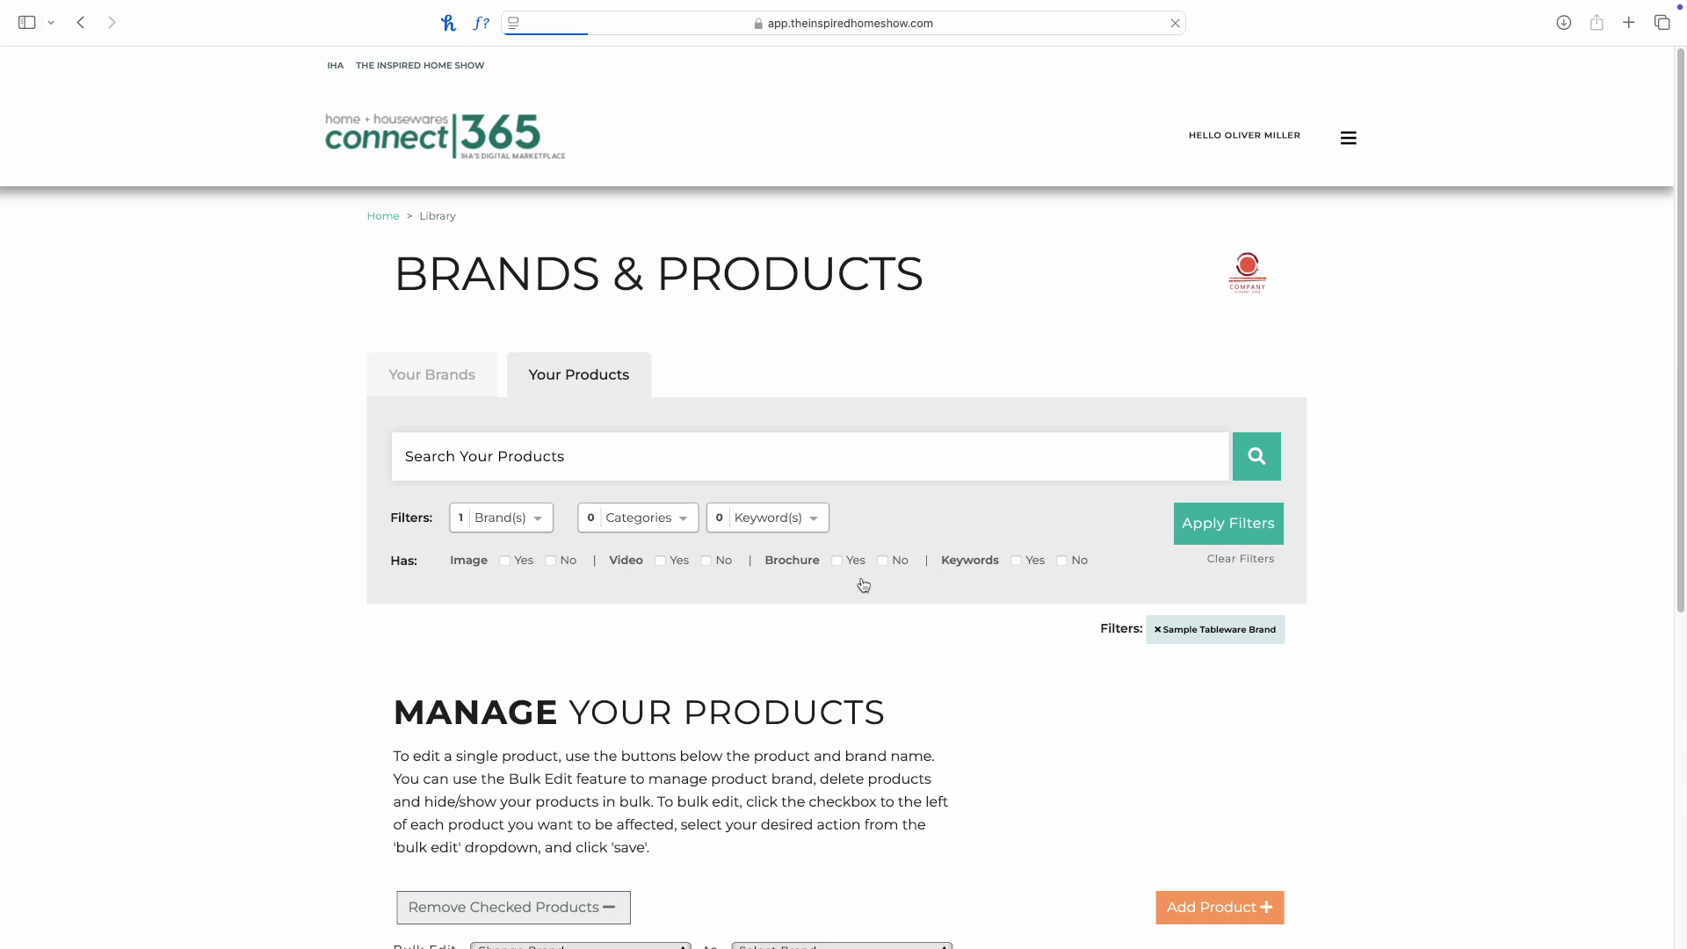
scroll(861, 586, "down", 4)
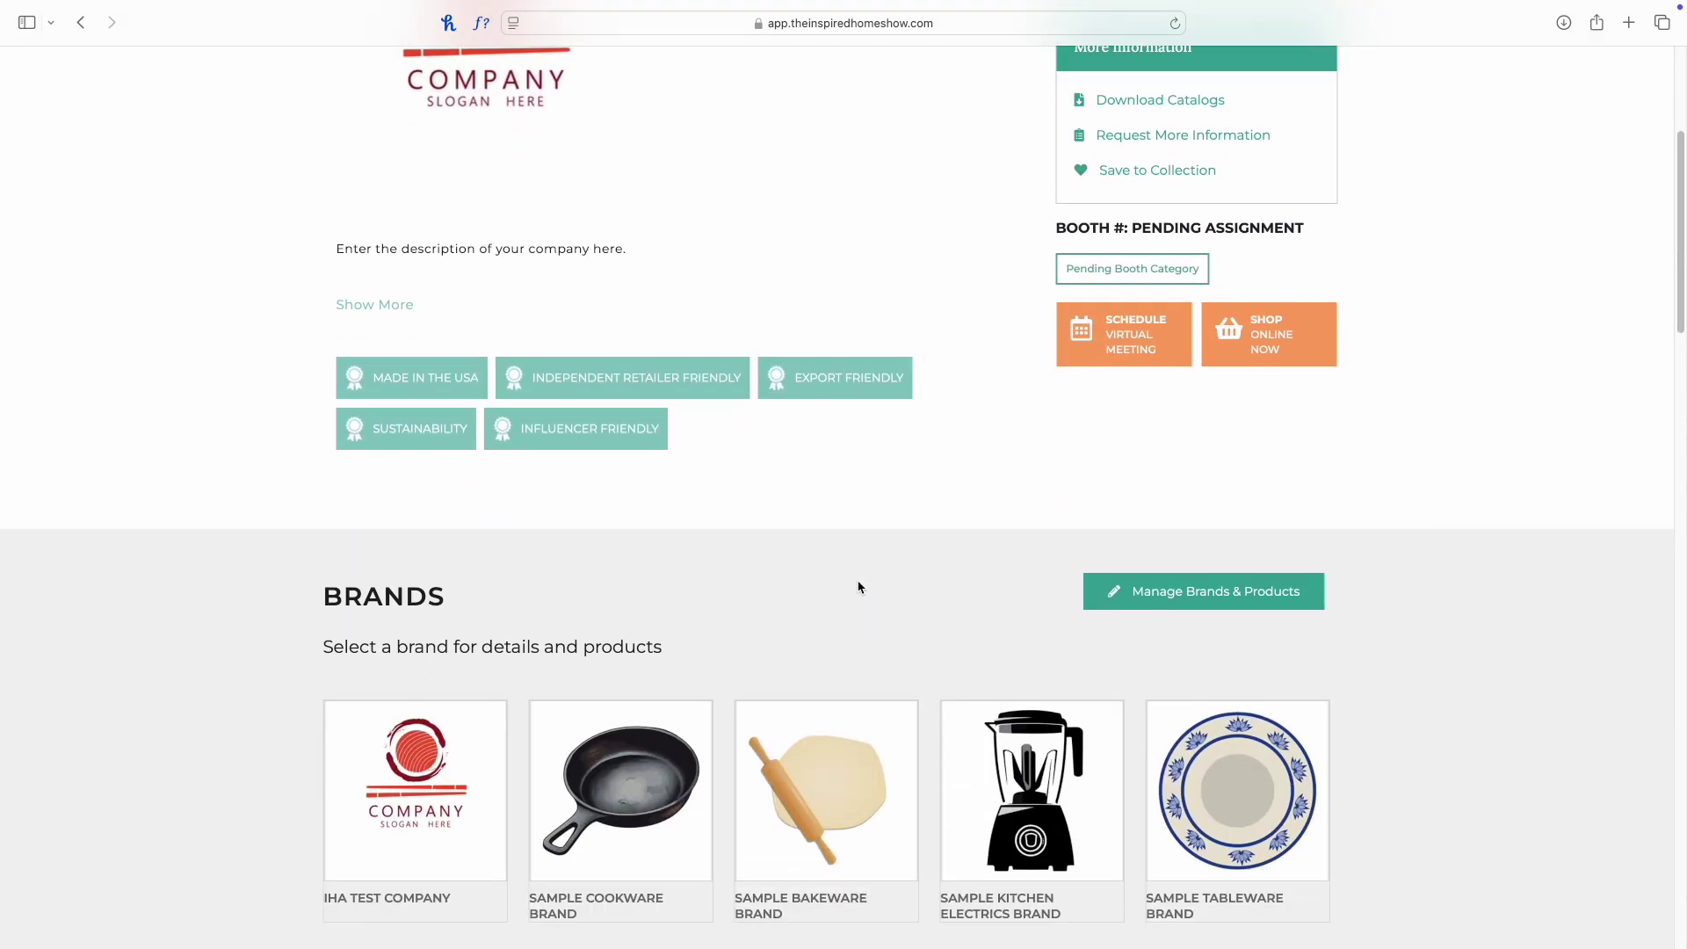
scroll(859, 587, "down", 4)
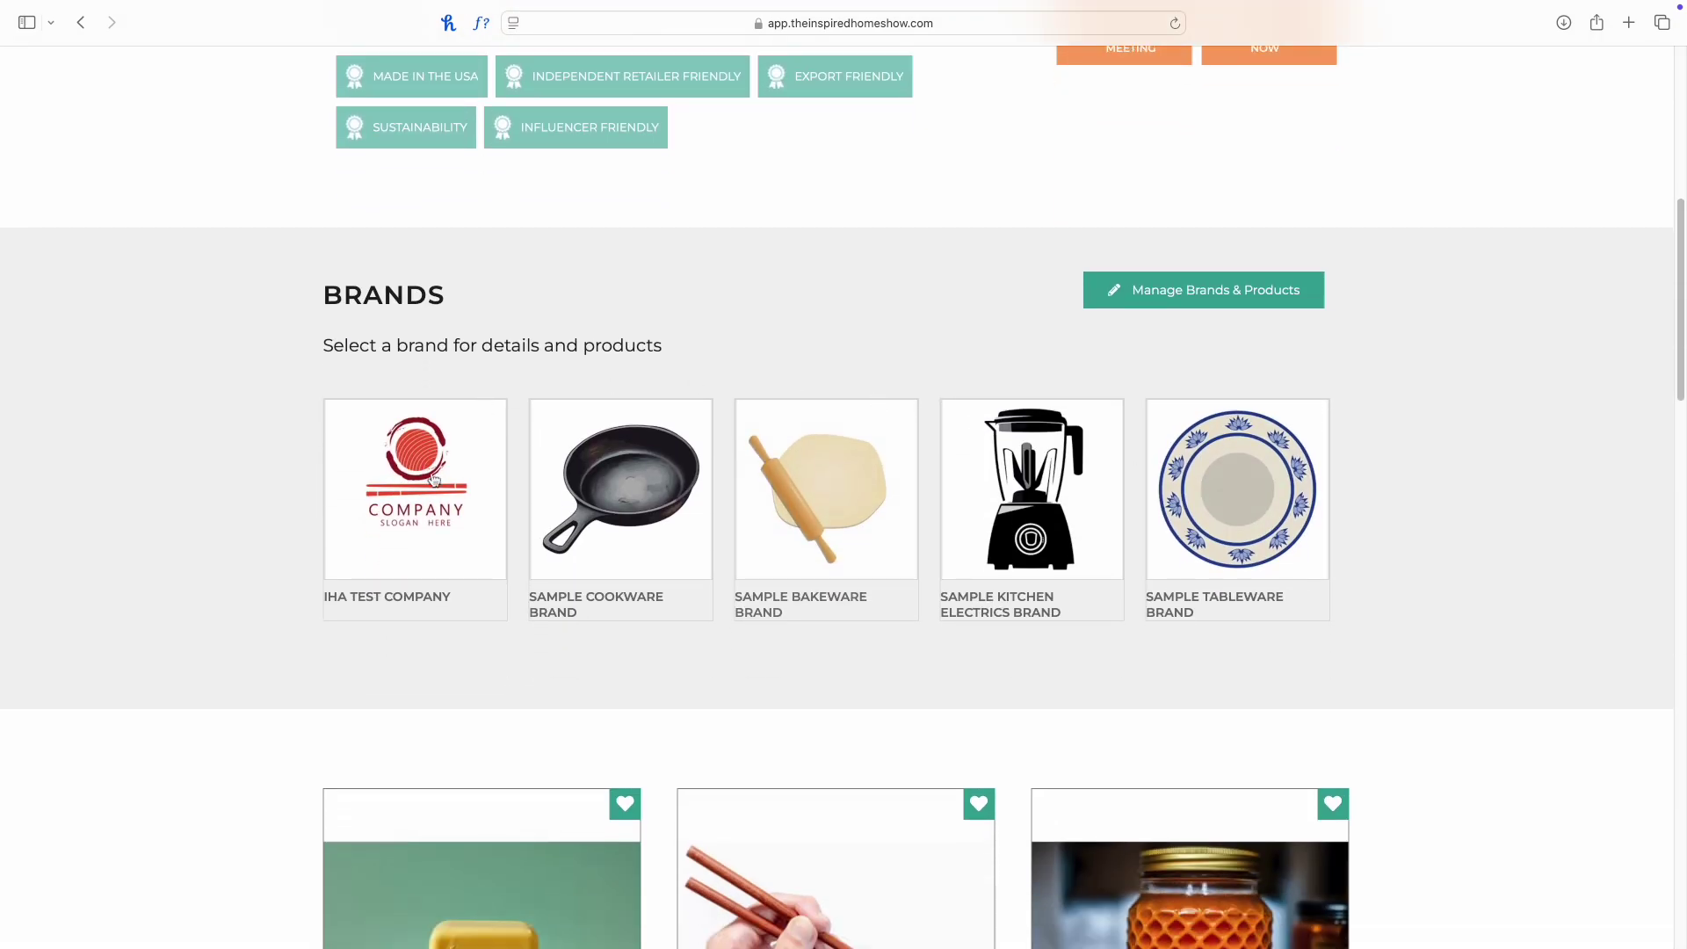
scroll(584, 588, "down", 7)
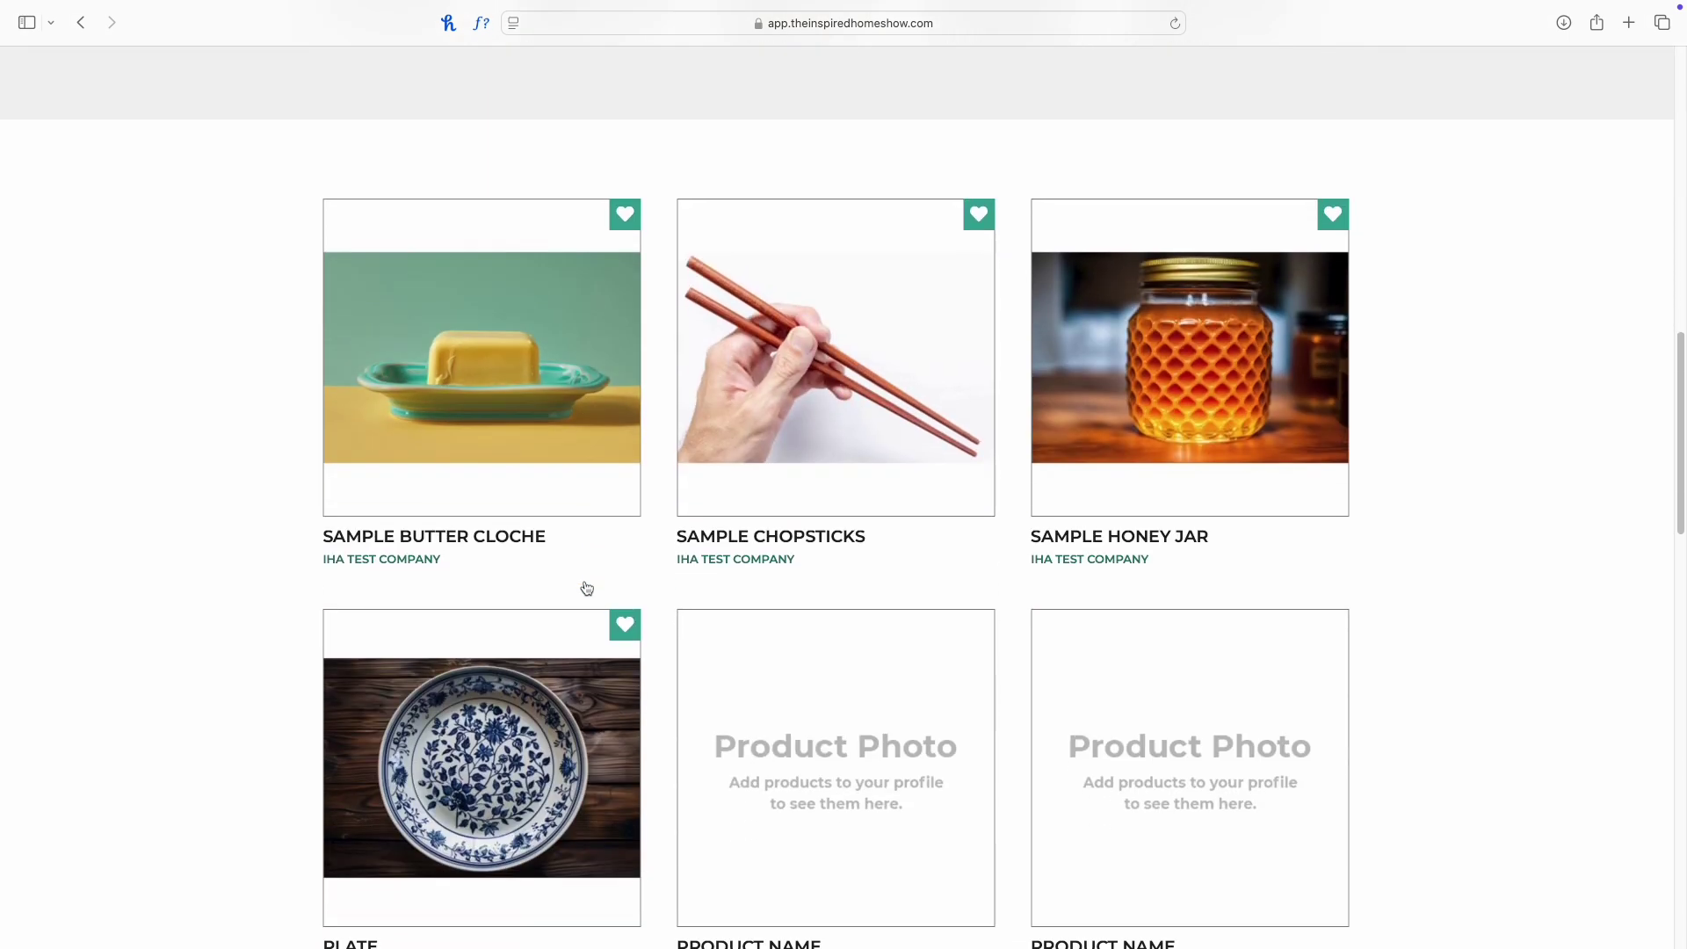
scroll(587, 588, "down", 3)
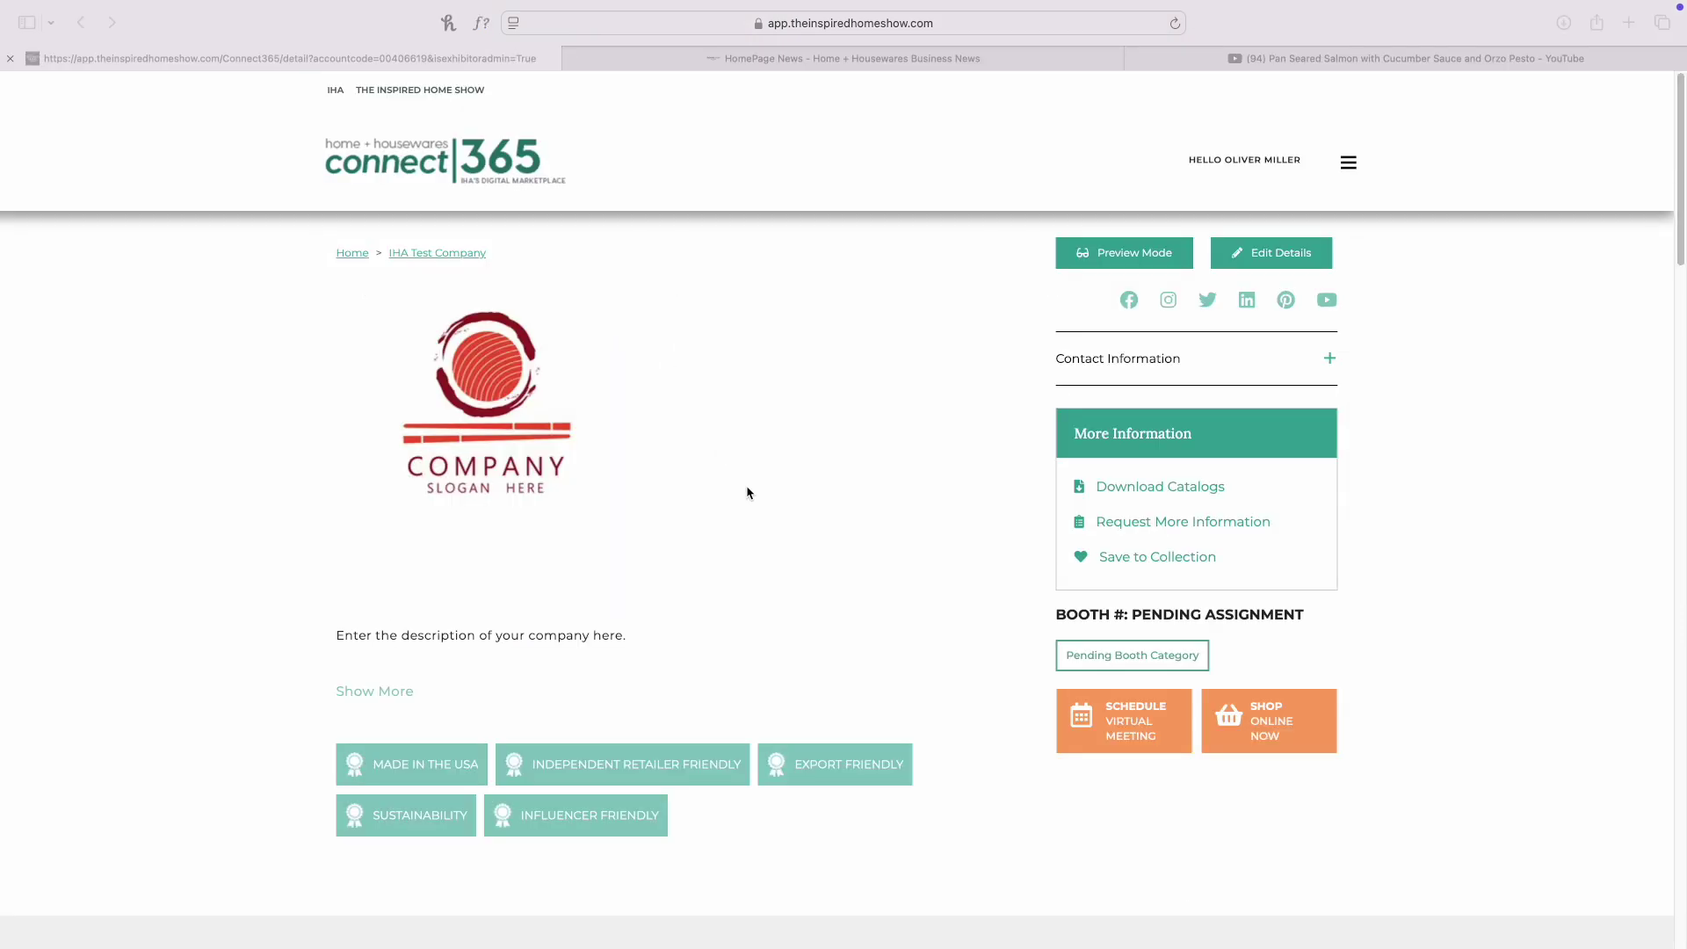
scroll(748, 492, "down", 15)
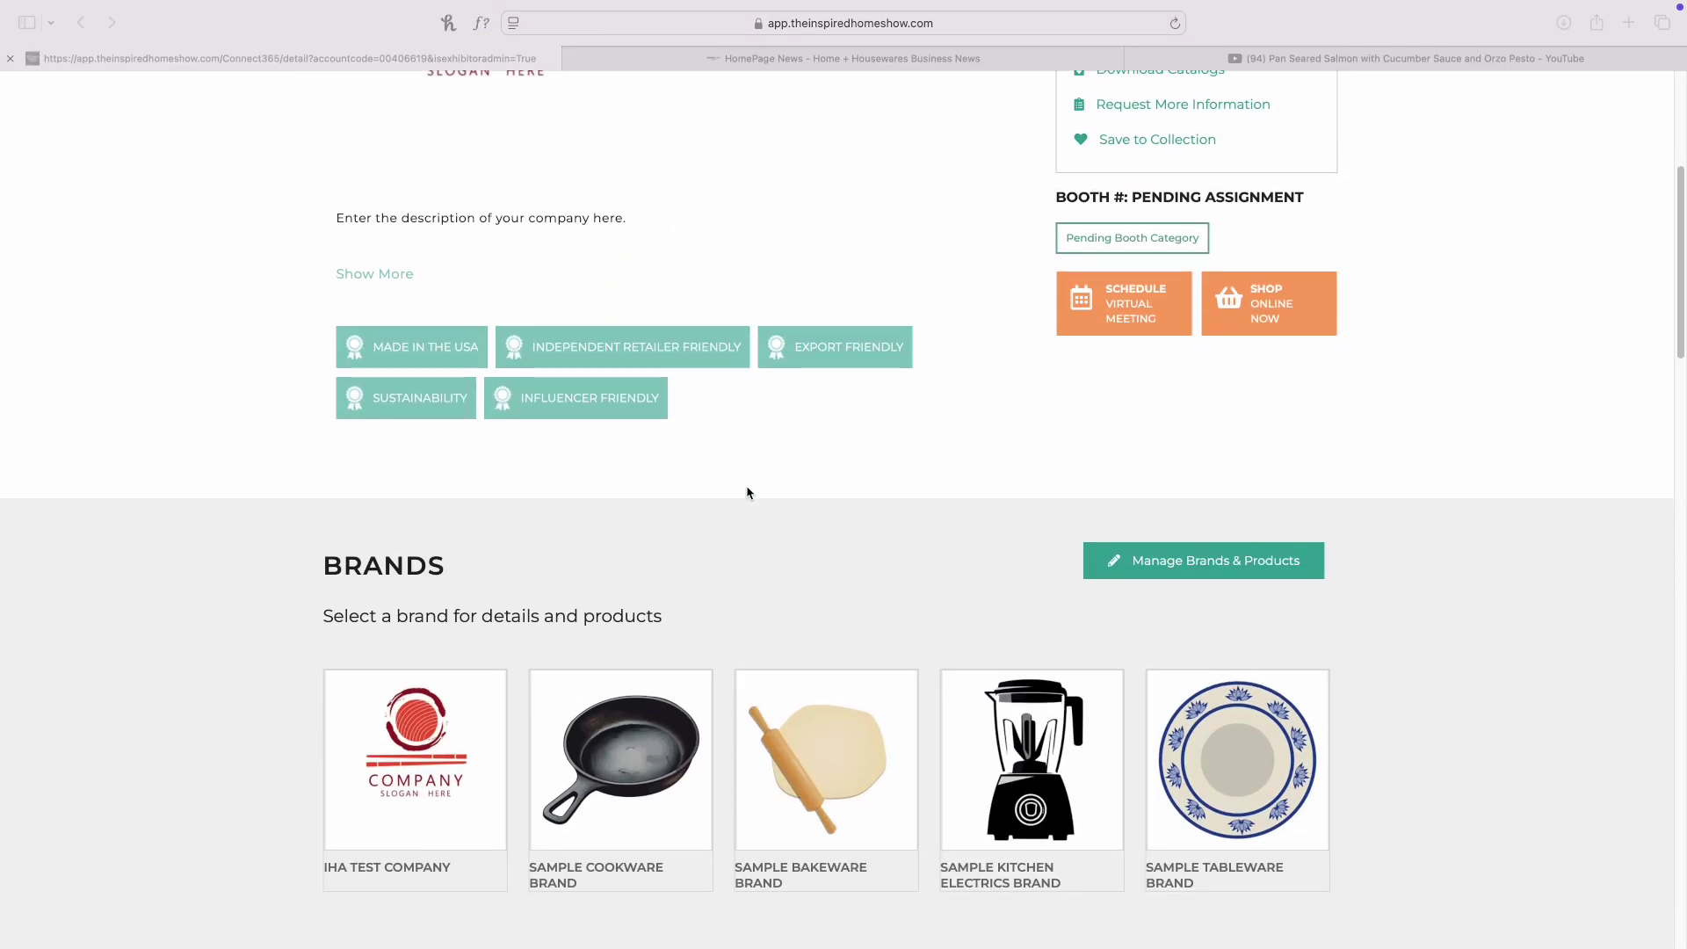
scroll(748, 492, "down", 10)
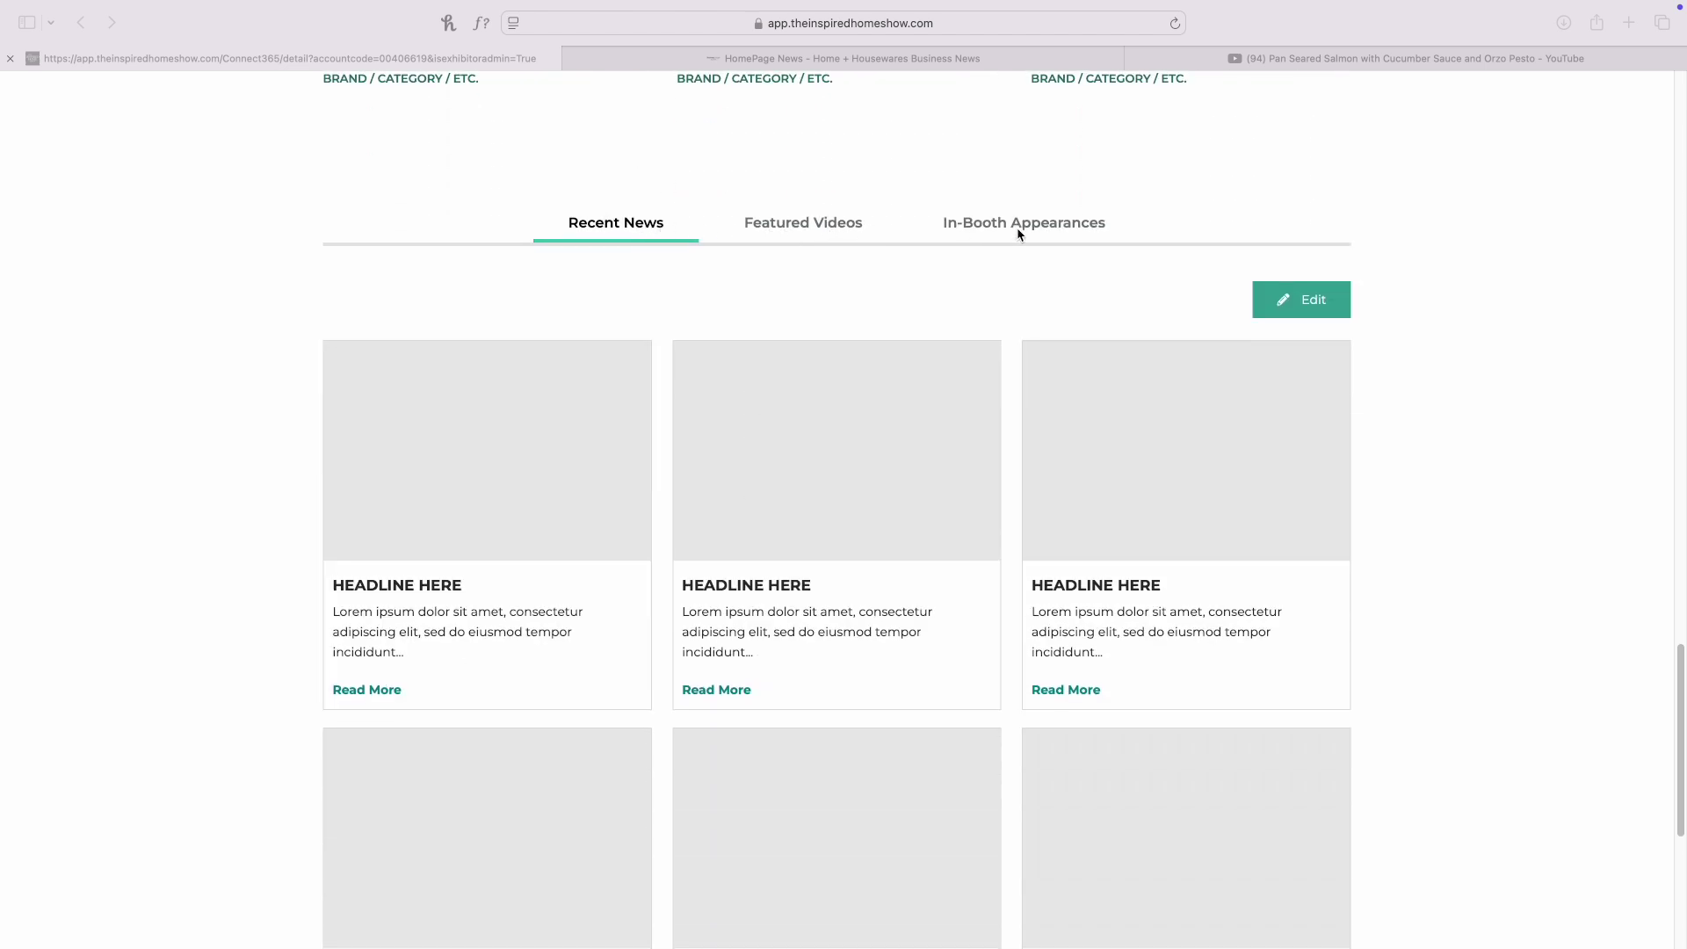
scroll(793, 413, "down", 1)
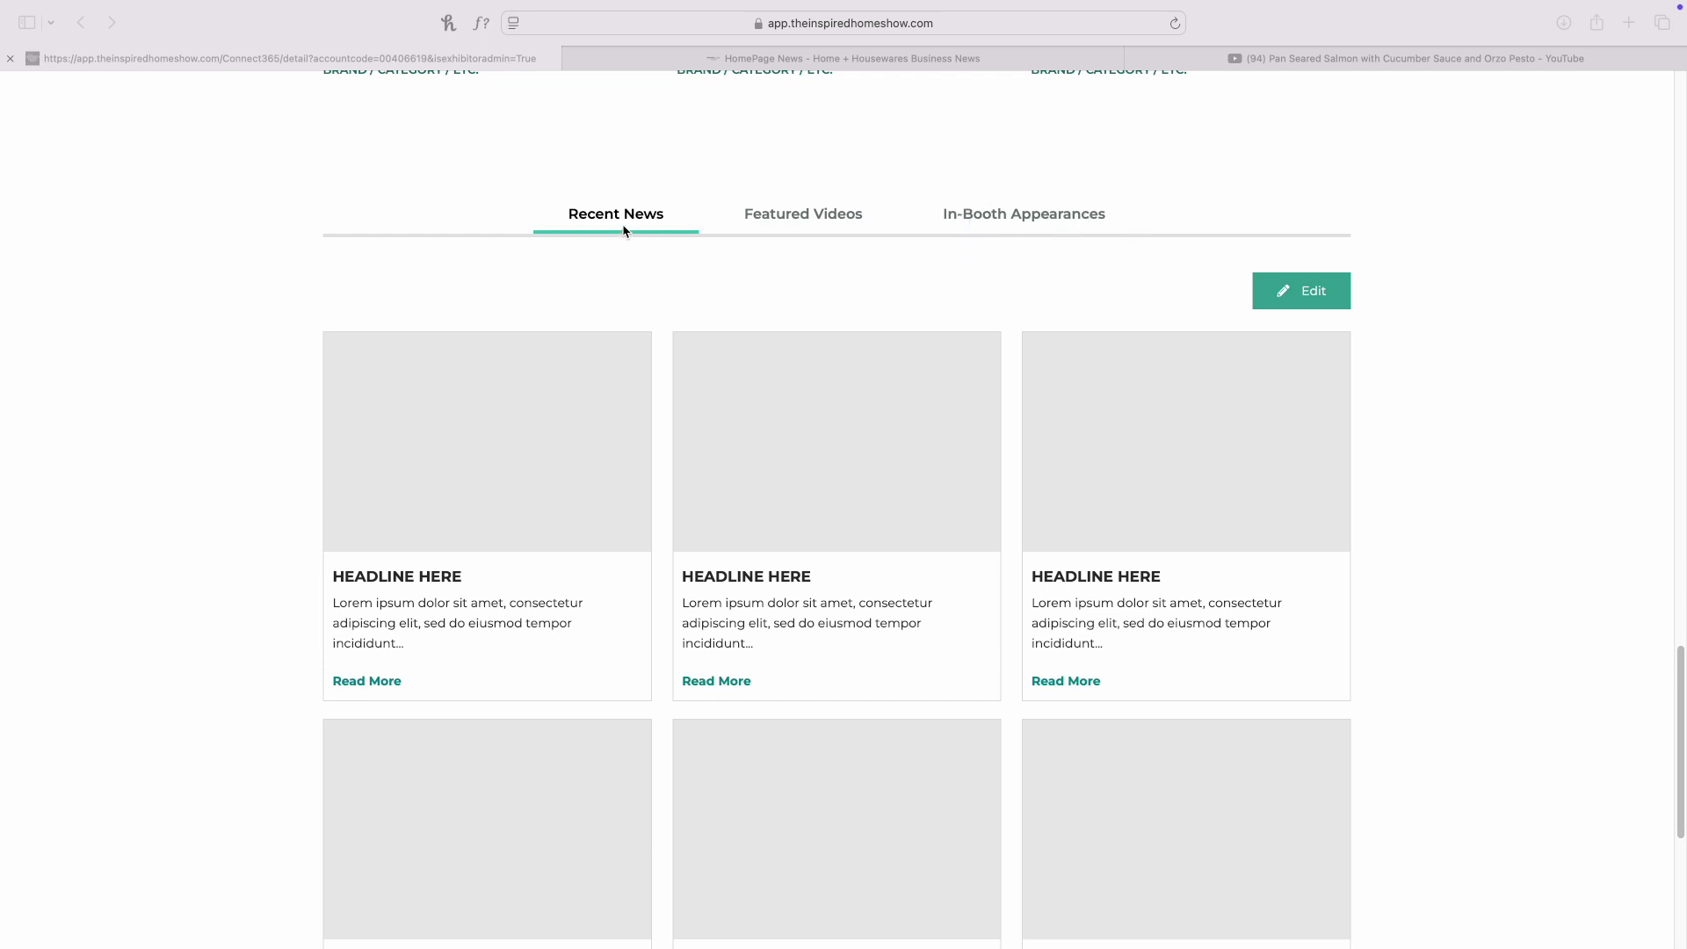
scroll(632, 309, "down", 1)
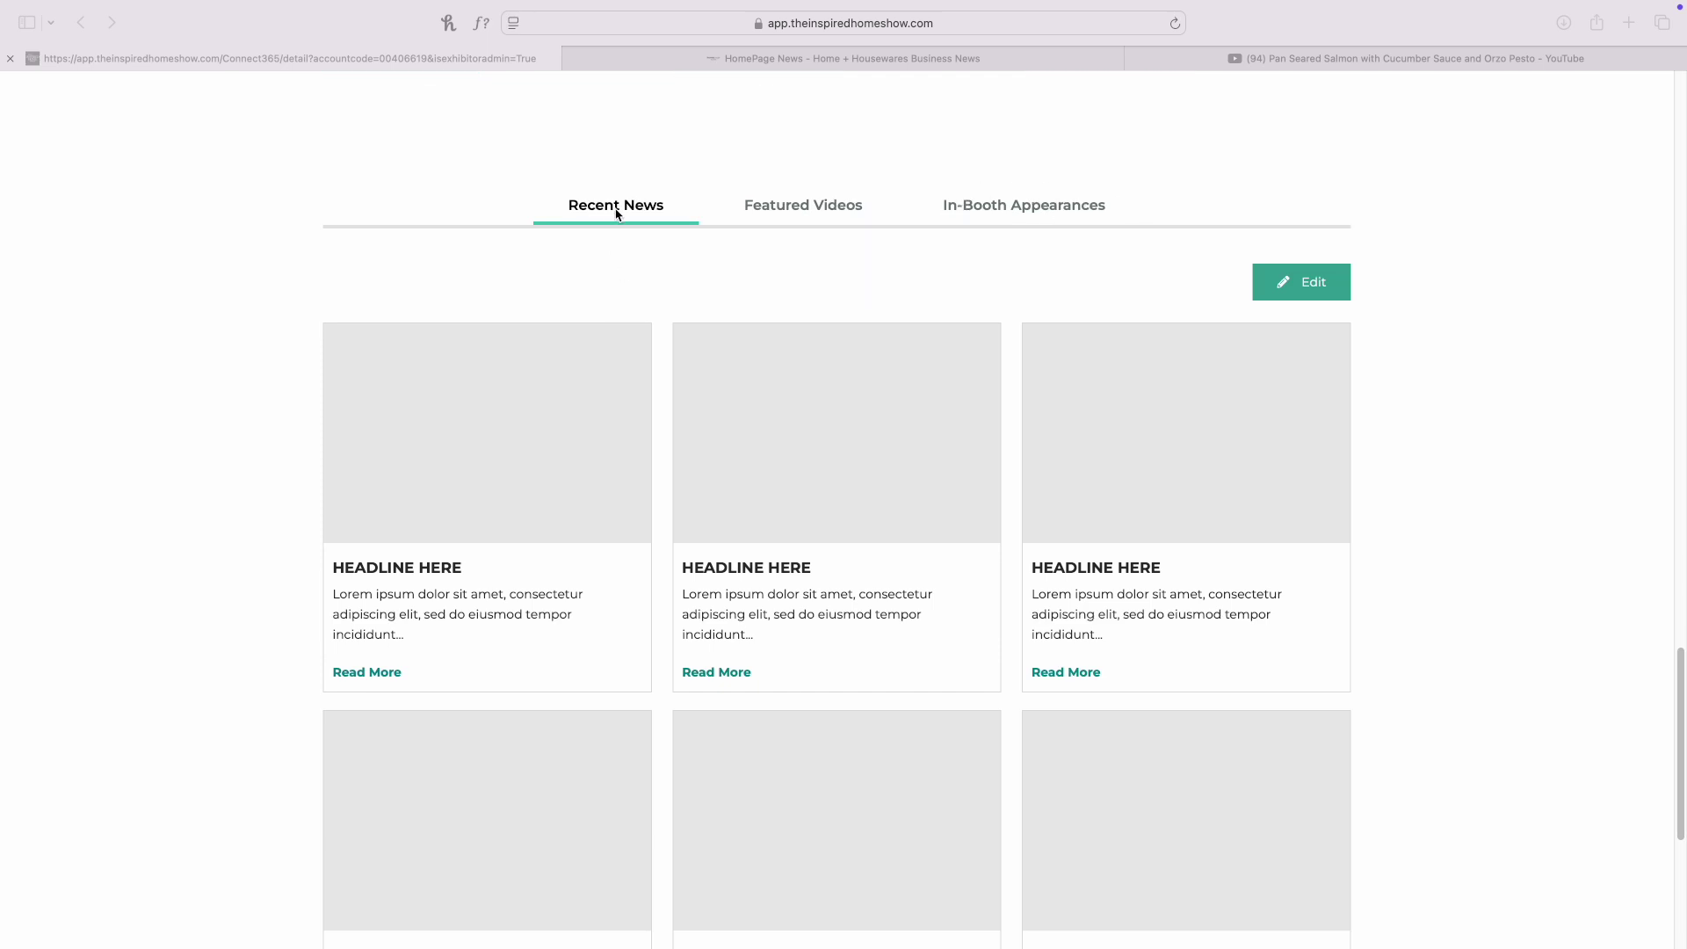
left_click(1307, 294)
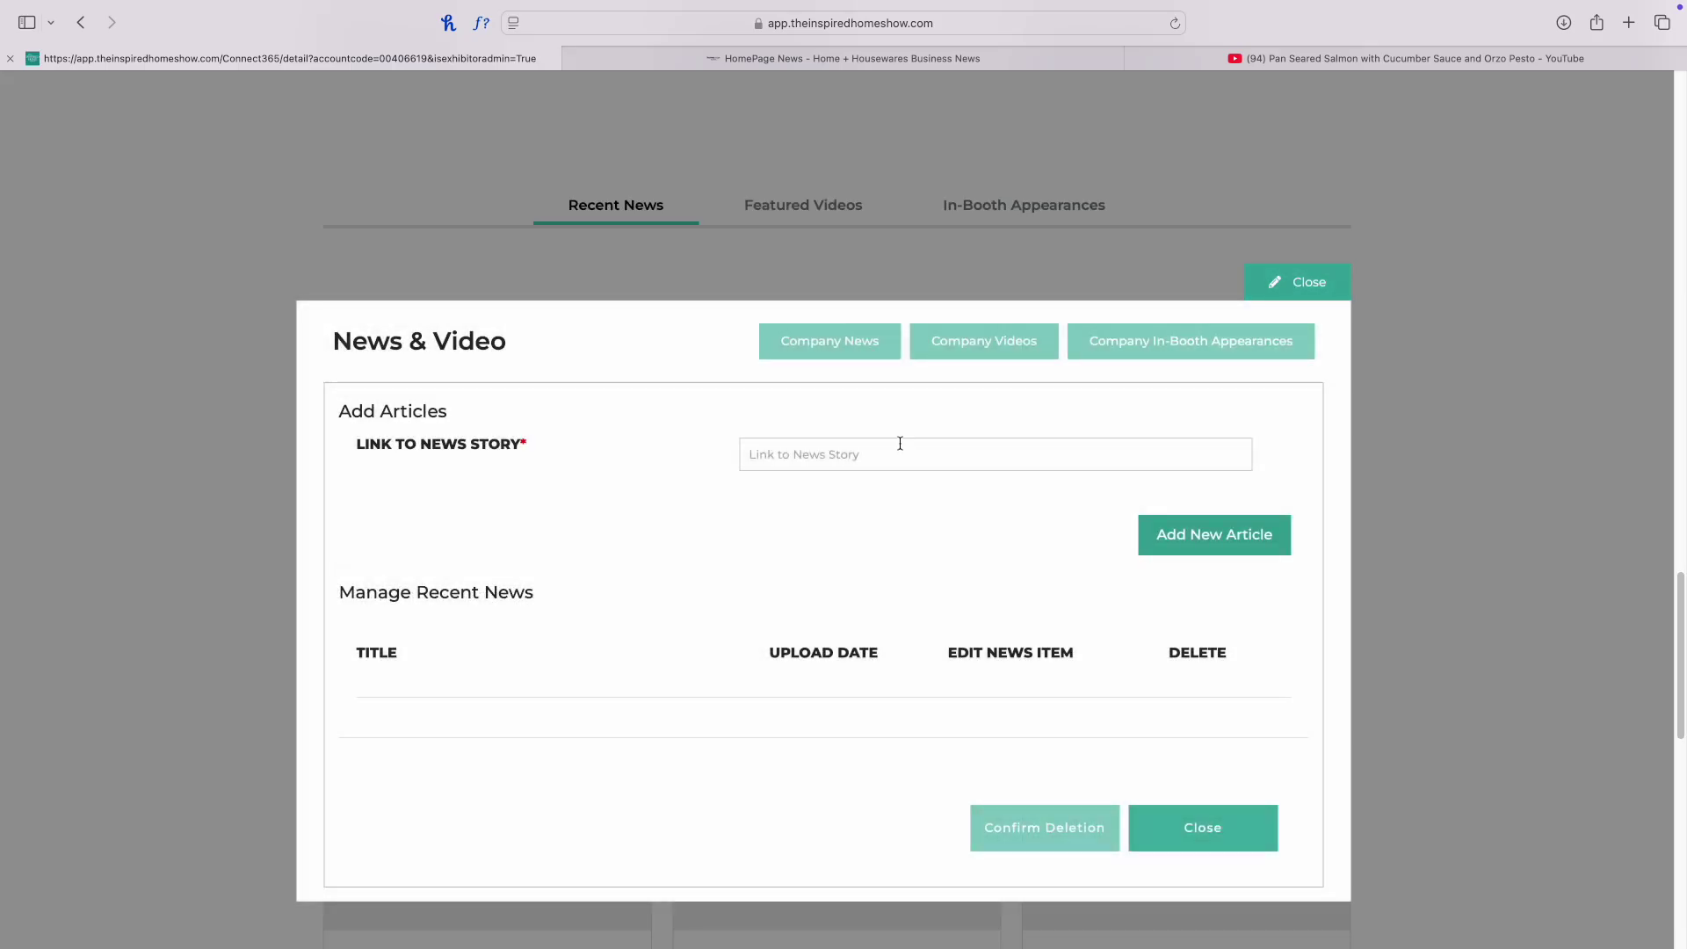
left_click(869, 459)
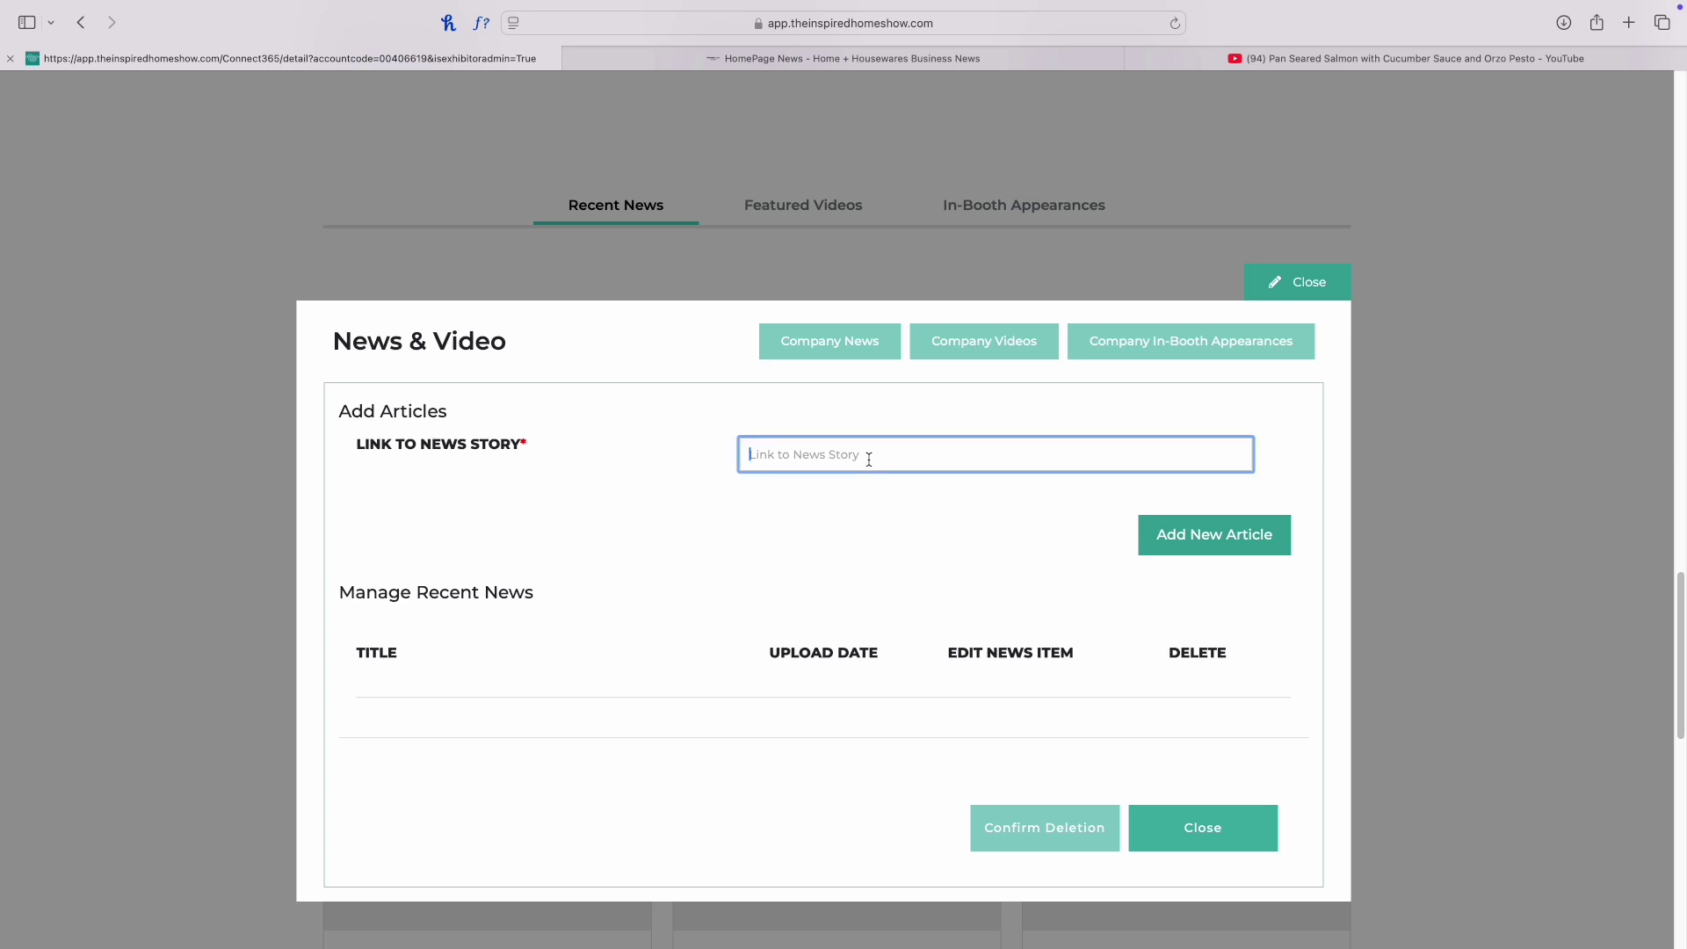
type("https://www.homepagenews.com")
left_click(1207, 543)
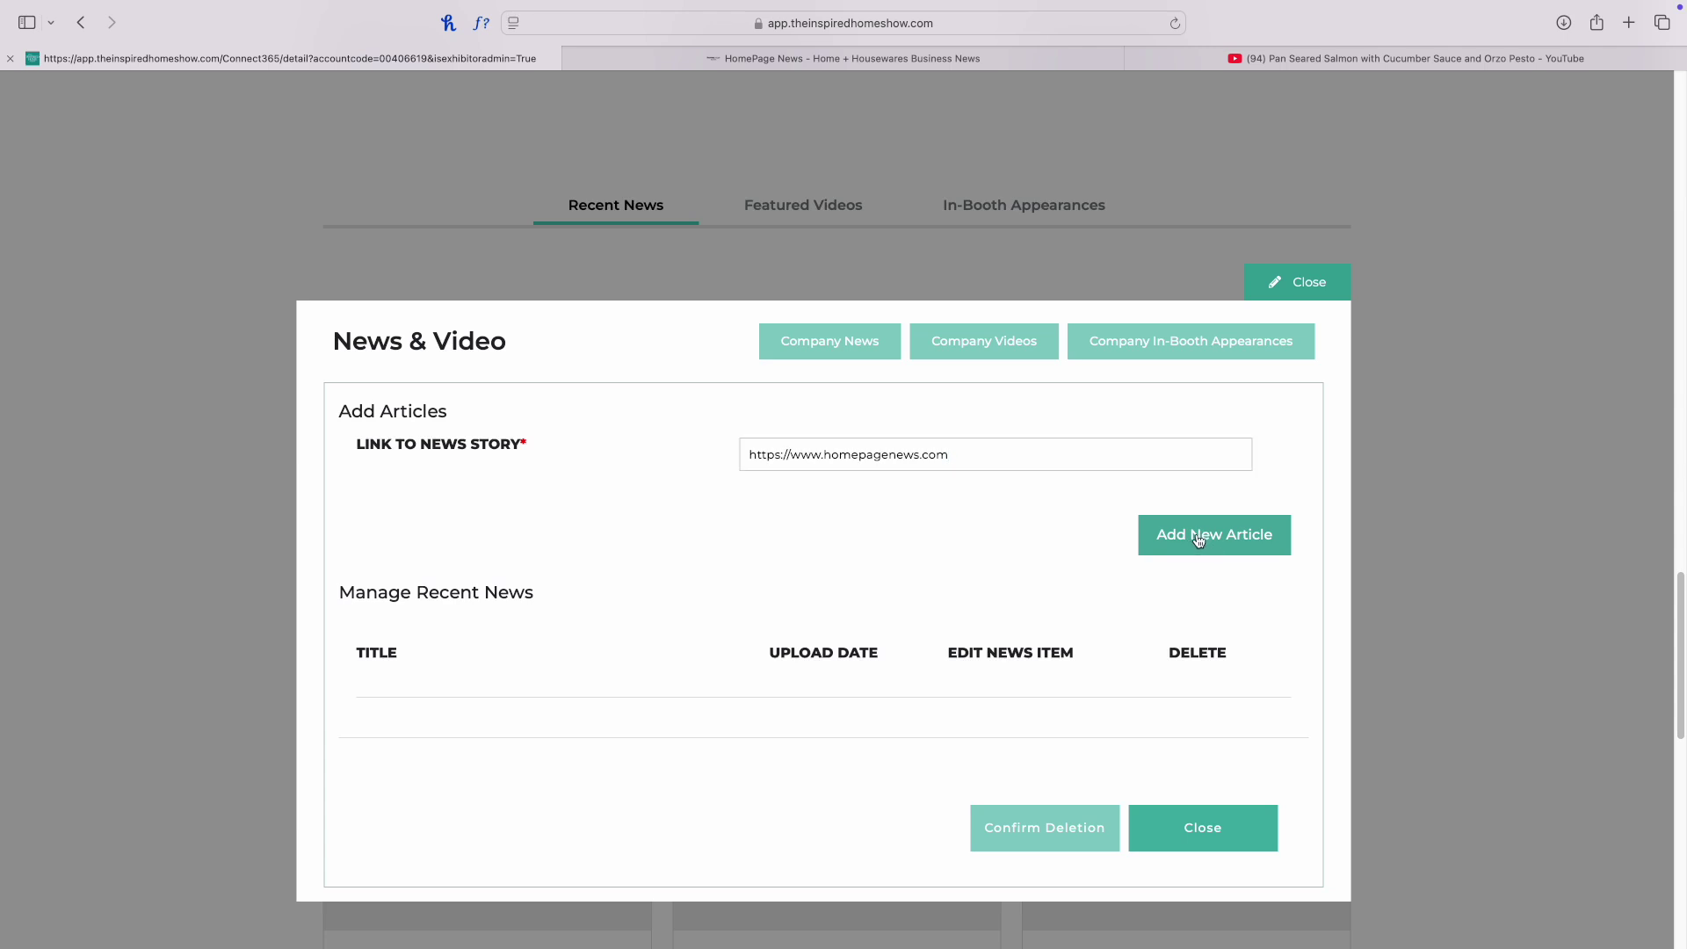
scroll(952, 545, "down", 4)
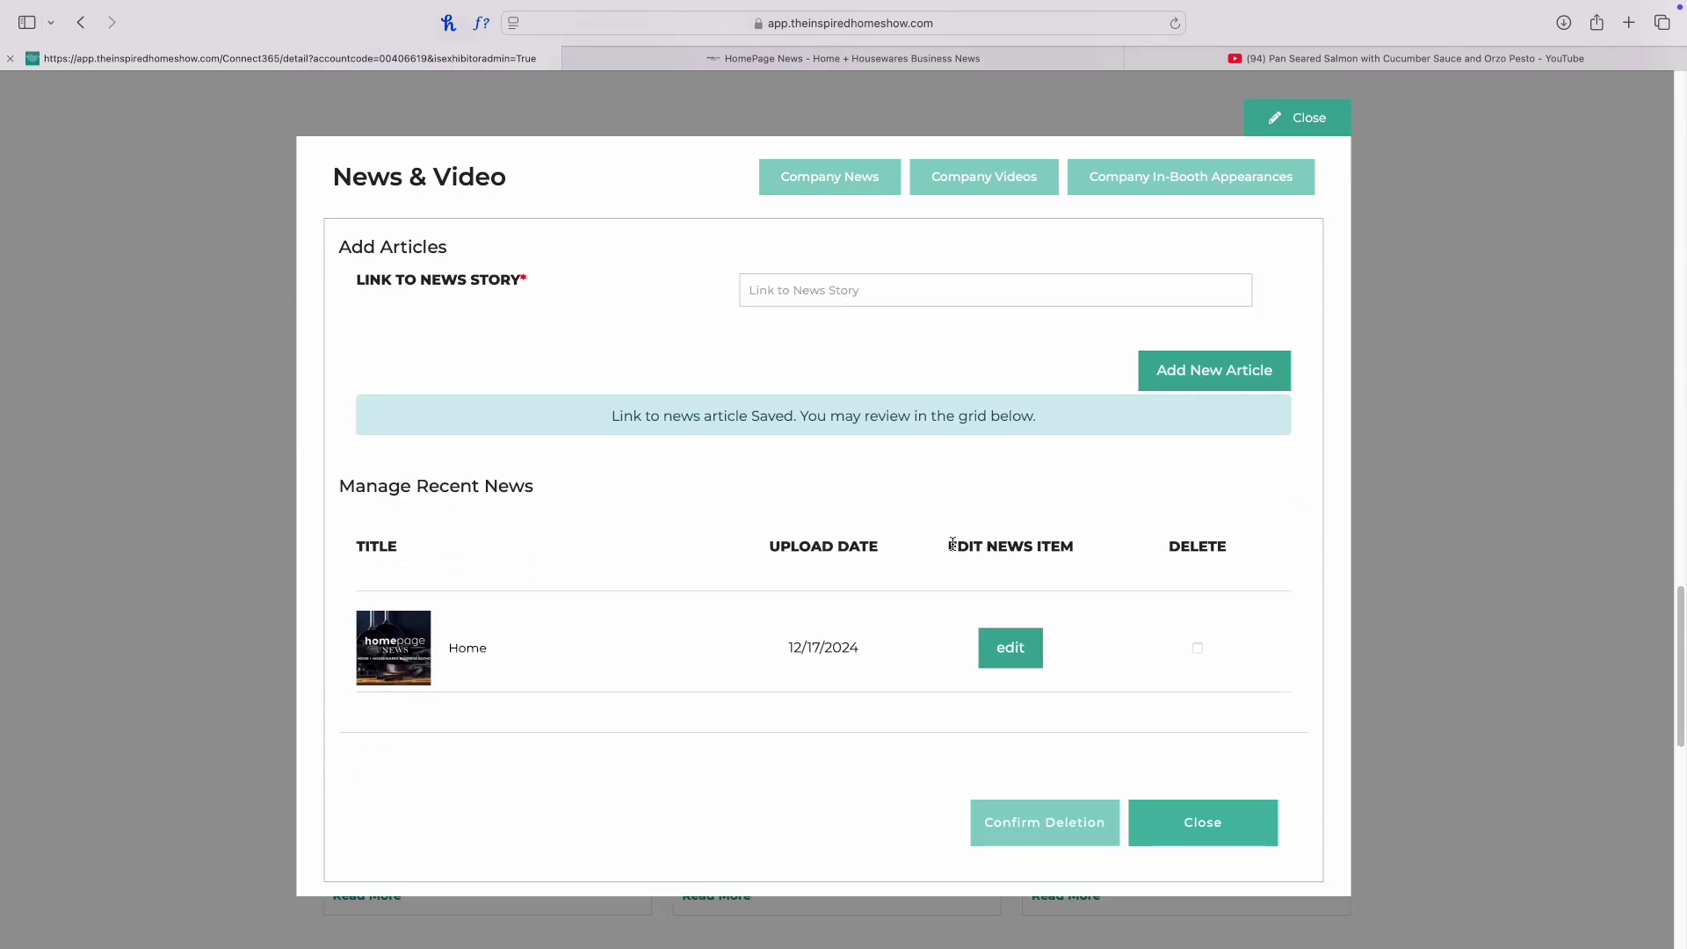
scroll(953, 544, "down", 2)
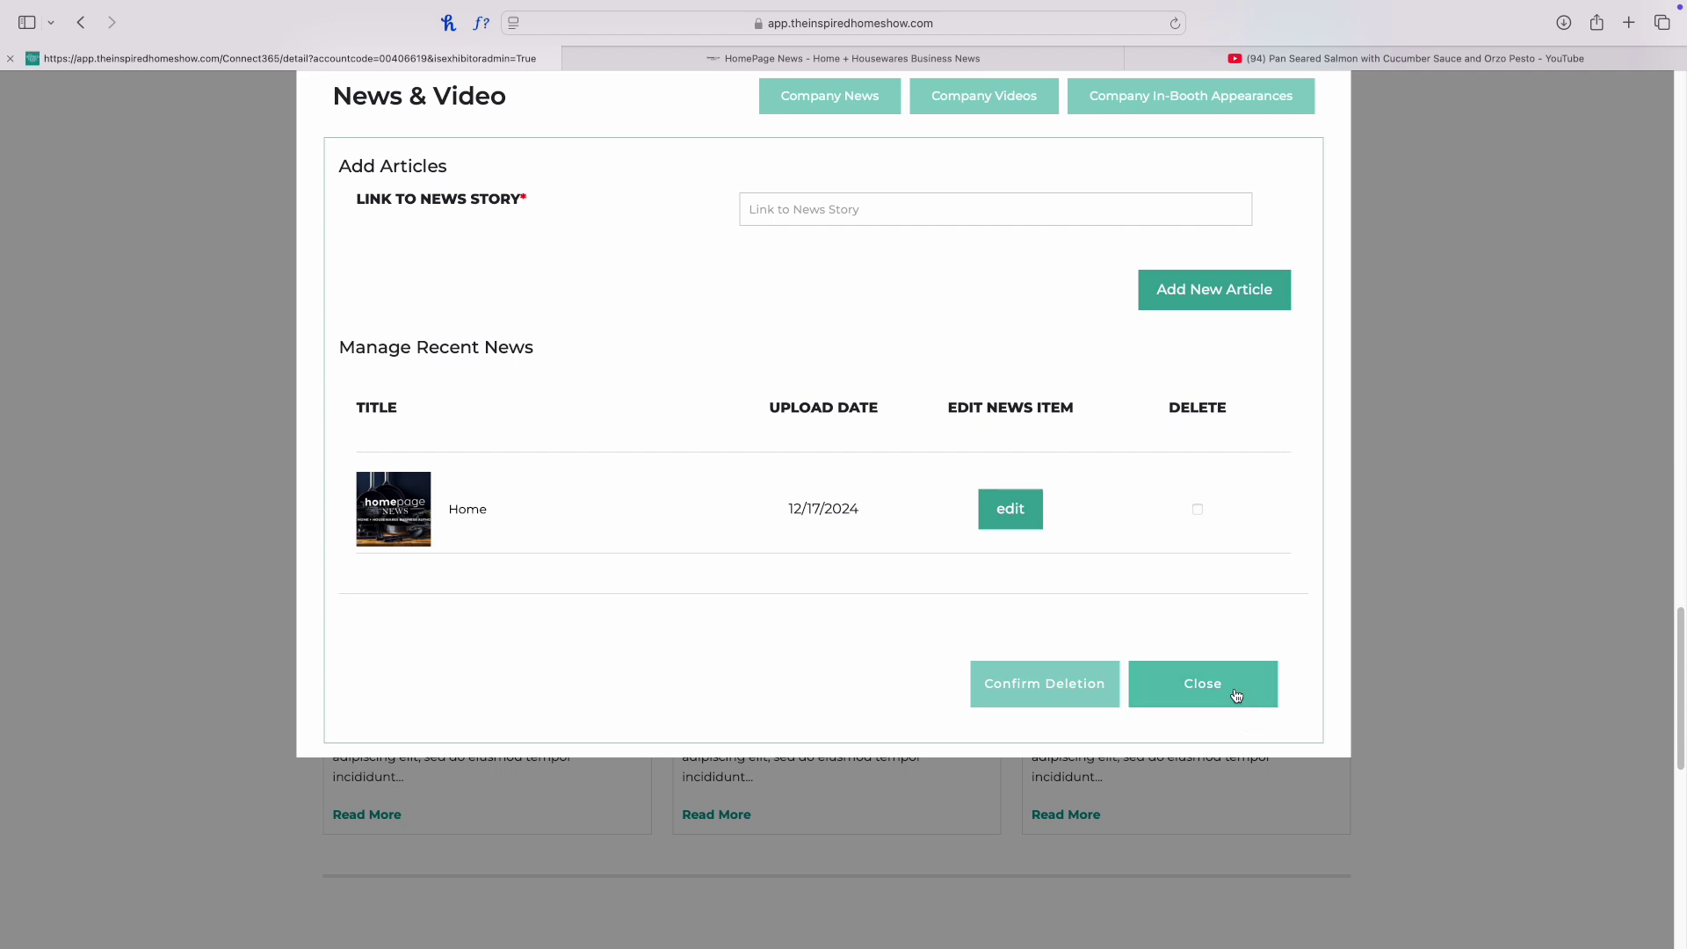
left_click(1236, 695)
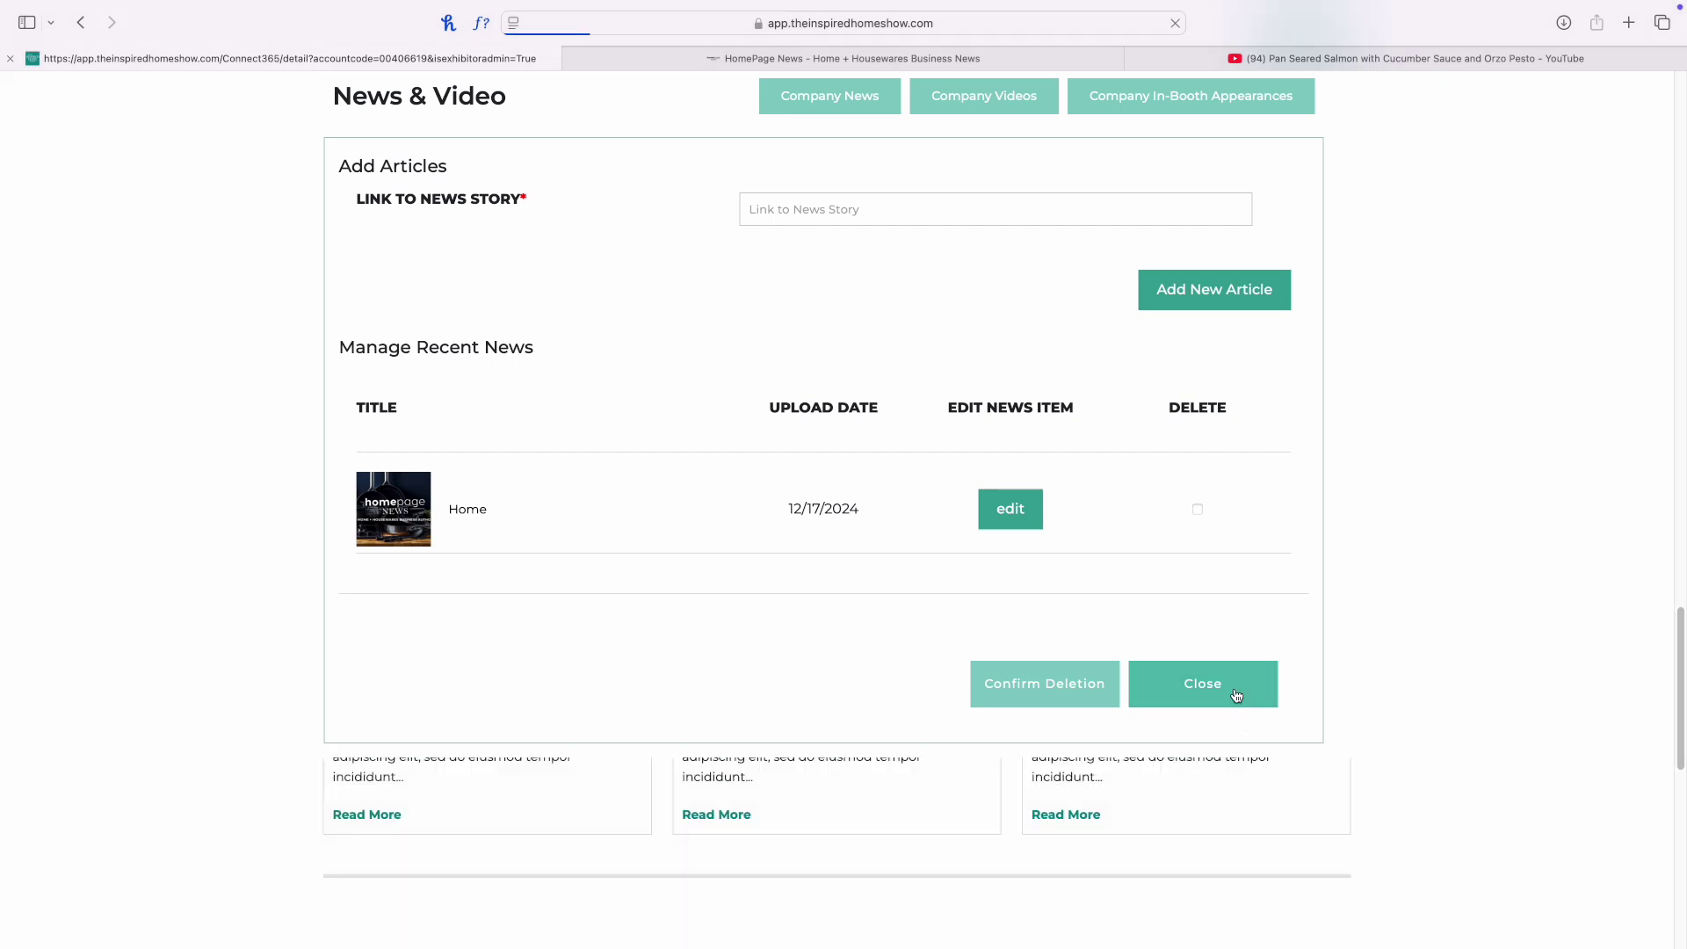
- Go to the profile's Featured Videos and open the Company Videos editor
scroll(851, 687, "down", 10)
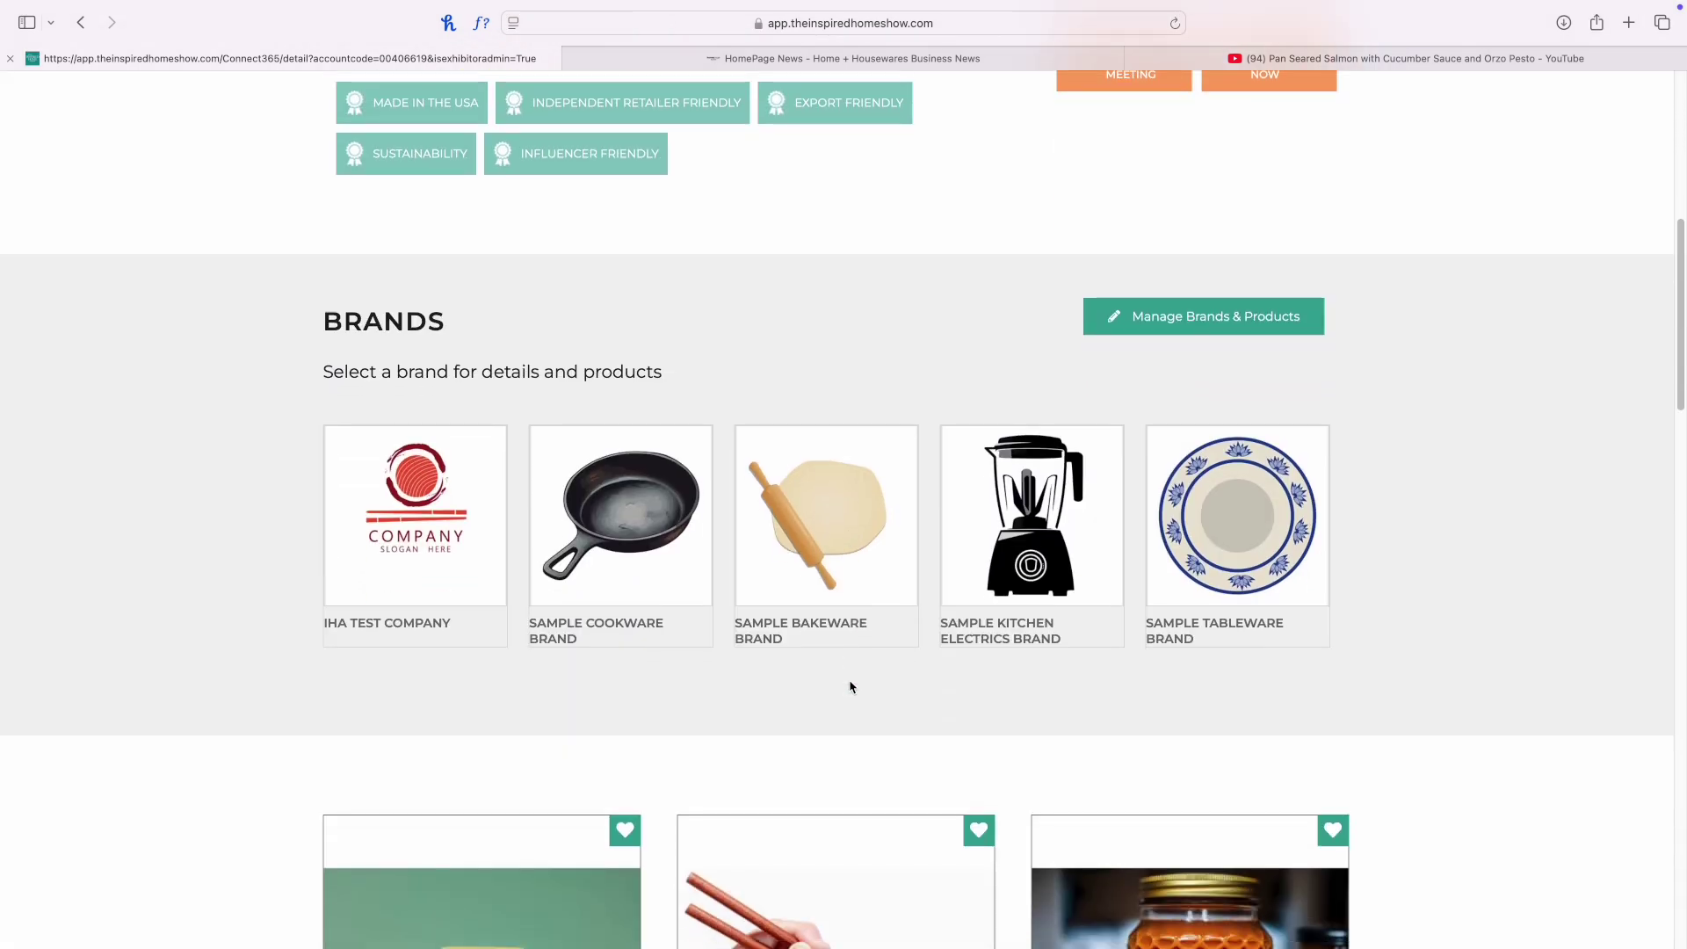
scroll(852, 687, "down", 20)
scroll(849, 685, "down", 1)
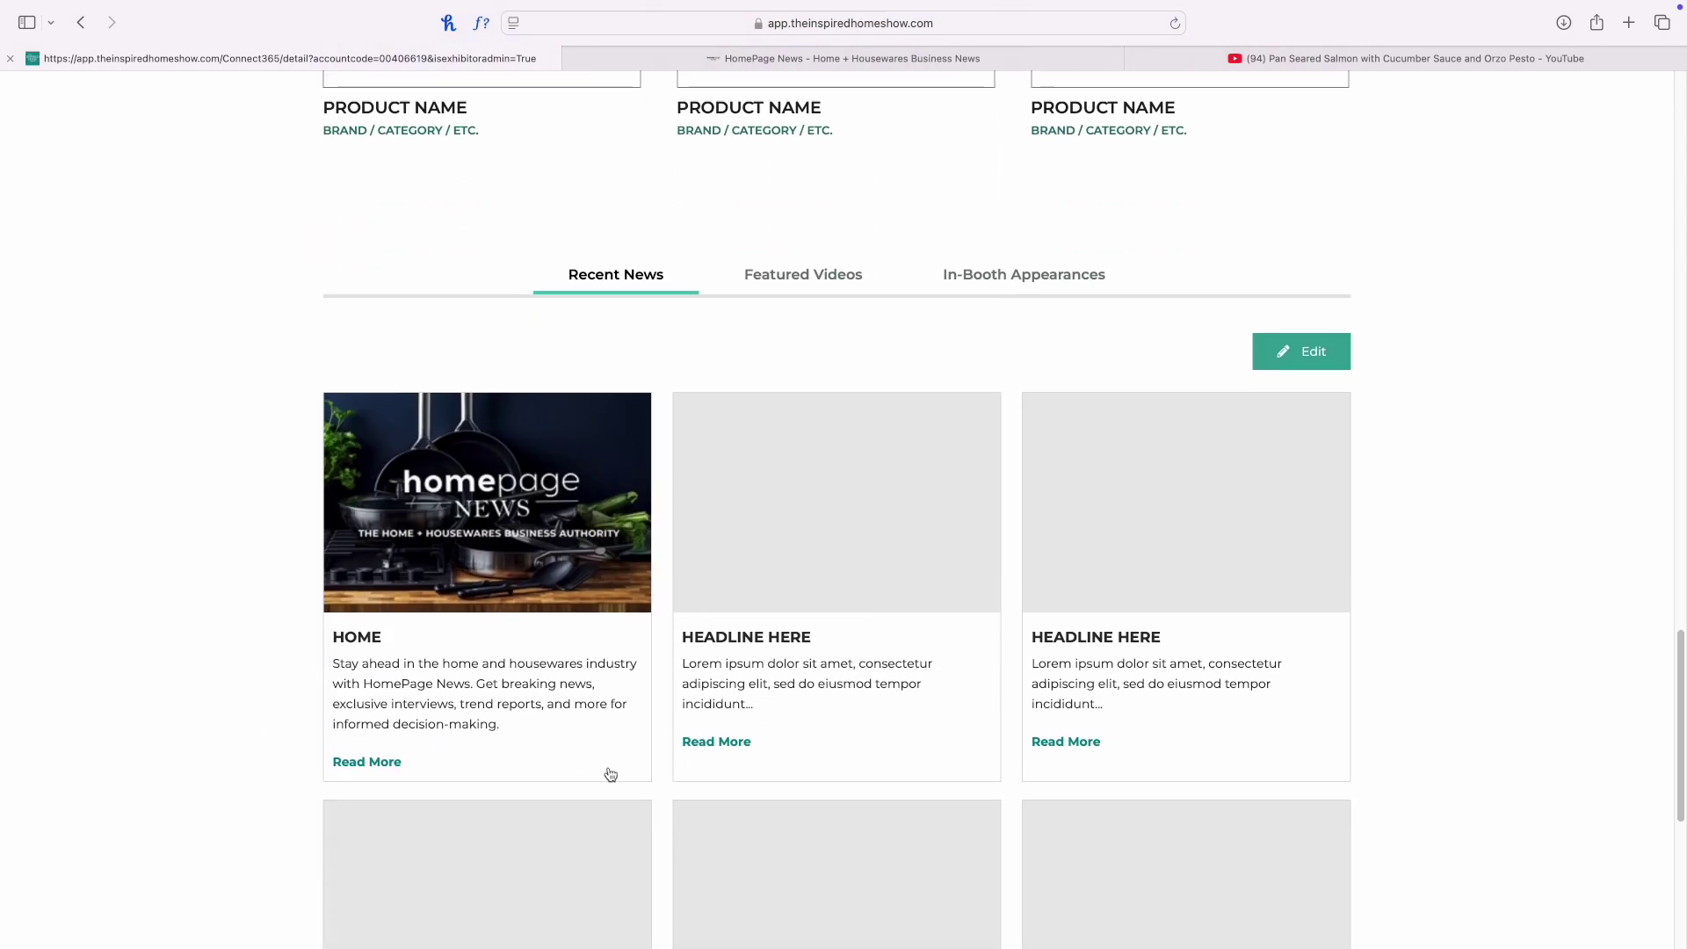
left_click(803, 275)
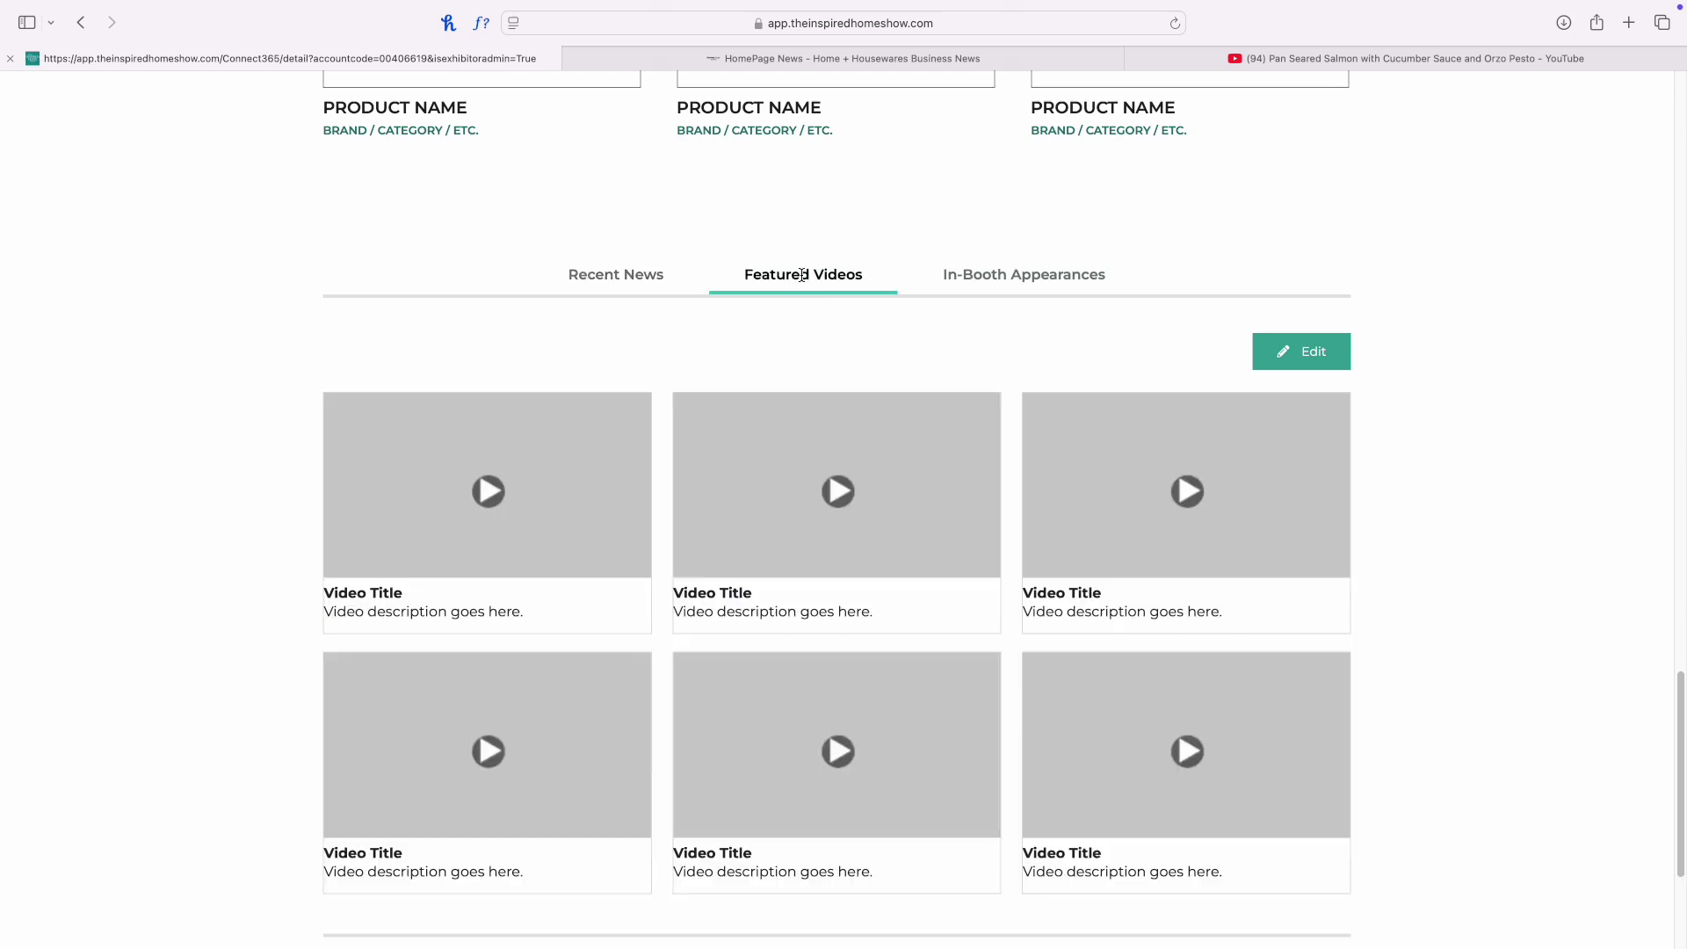
left_click(1283, 355)
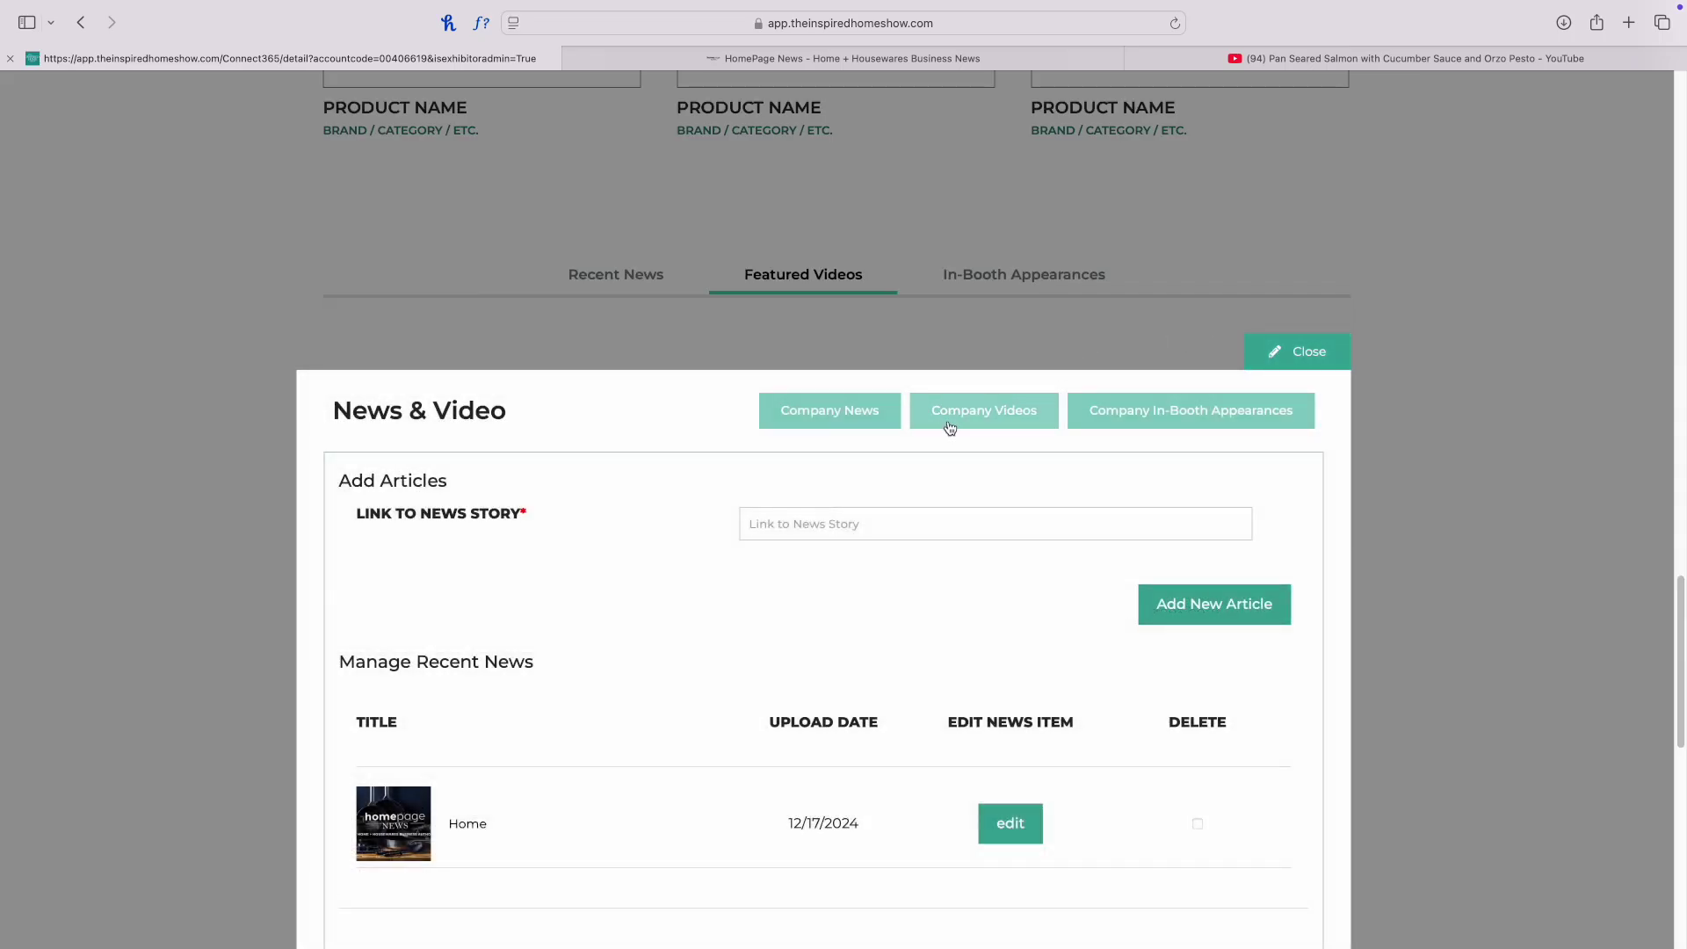
left_click(982, 406)
scroll(879, 440, "down", 3)
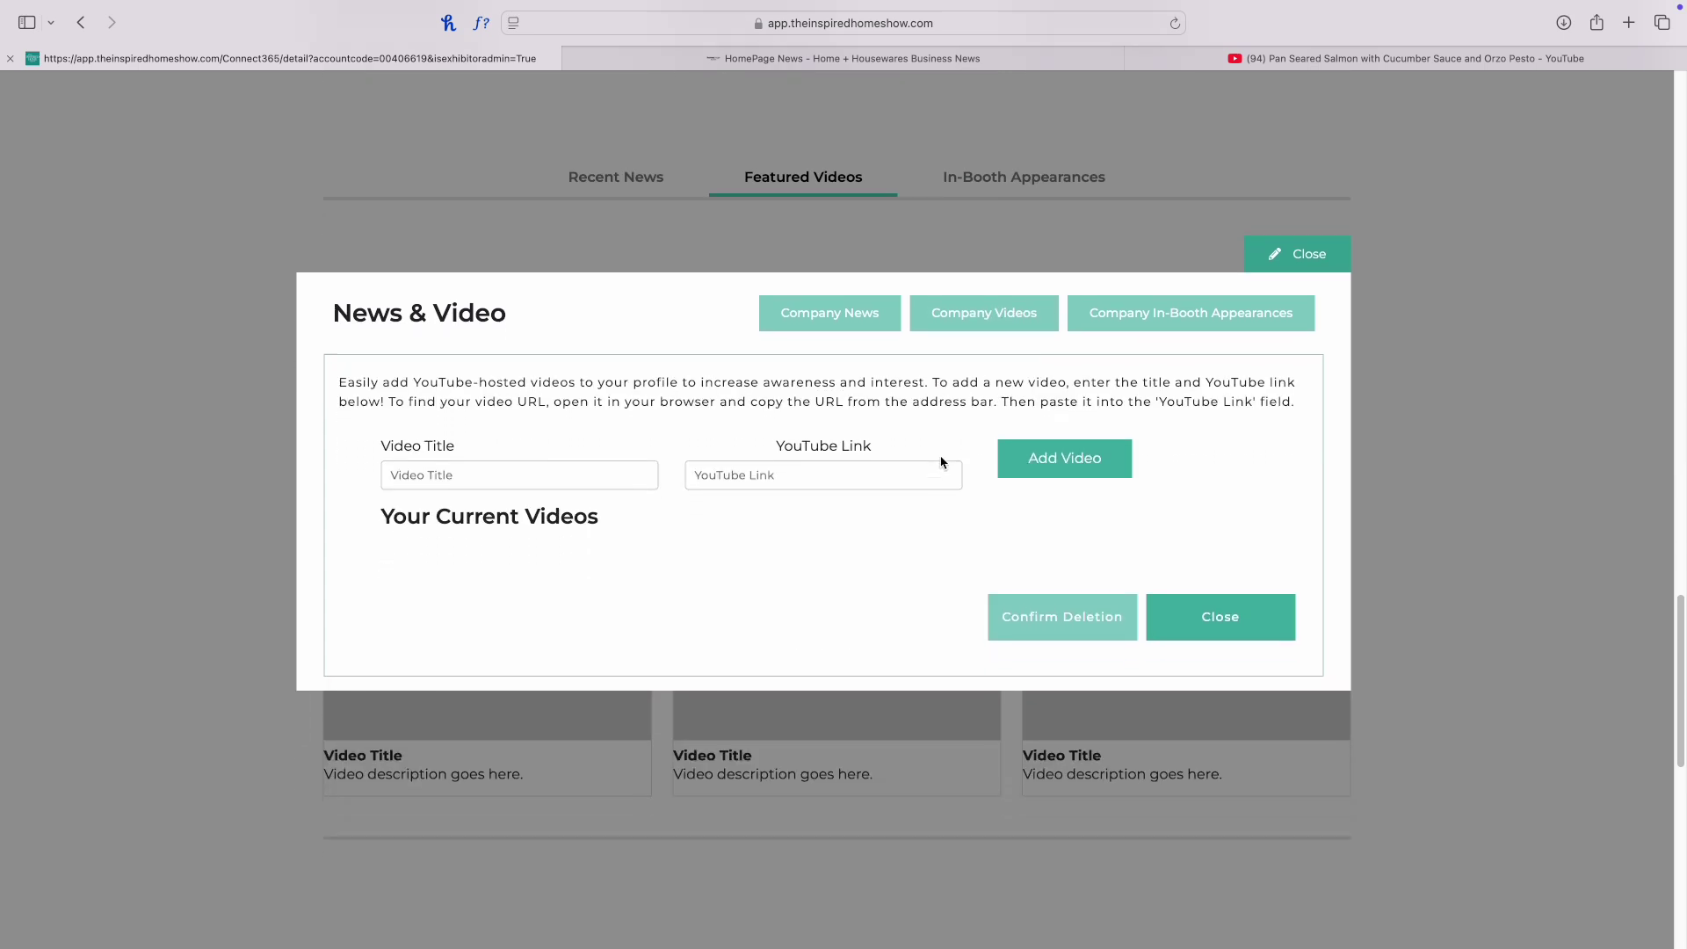
- Copy the address of the open Pan Seared Salmon video on YouTube and paste it as the new company video's YouTube link
left_click(1321, 62)
left_click(982, 30)
key("super+c")
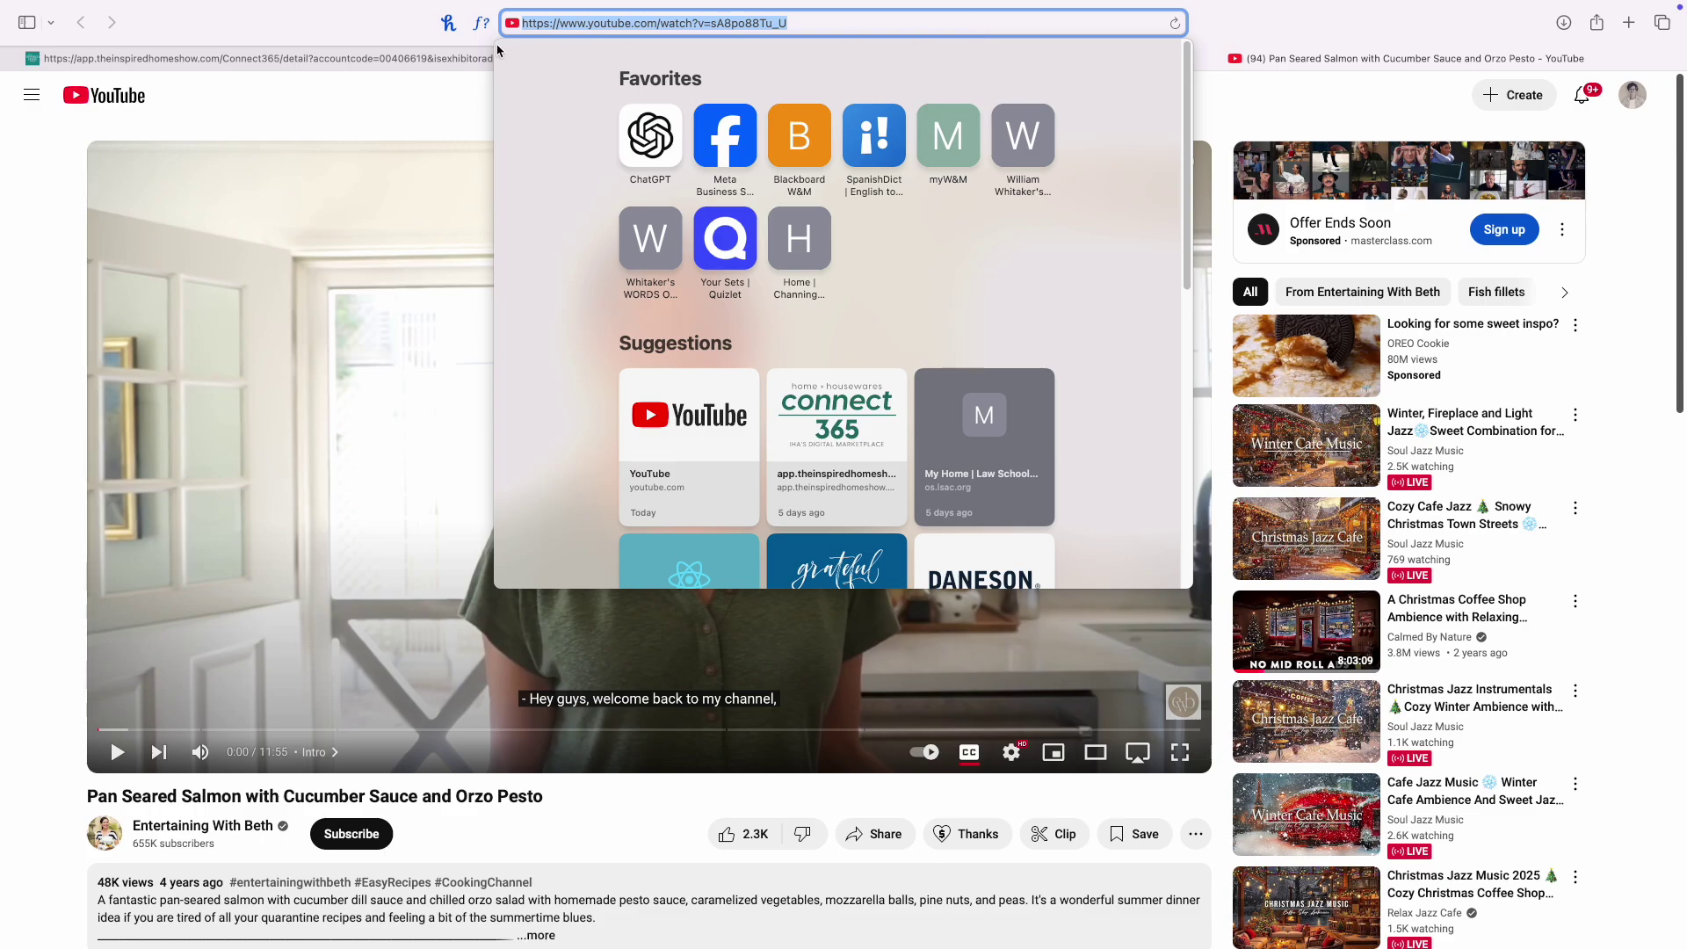
left_click(396, 58)
left_click(761, 467)
key("super+v")
- Title the company video Pan Seared Salmon, add it, and close the editor to view it in Featured Videos
left_click(573, 473)
type("Pan Sear")
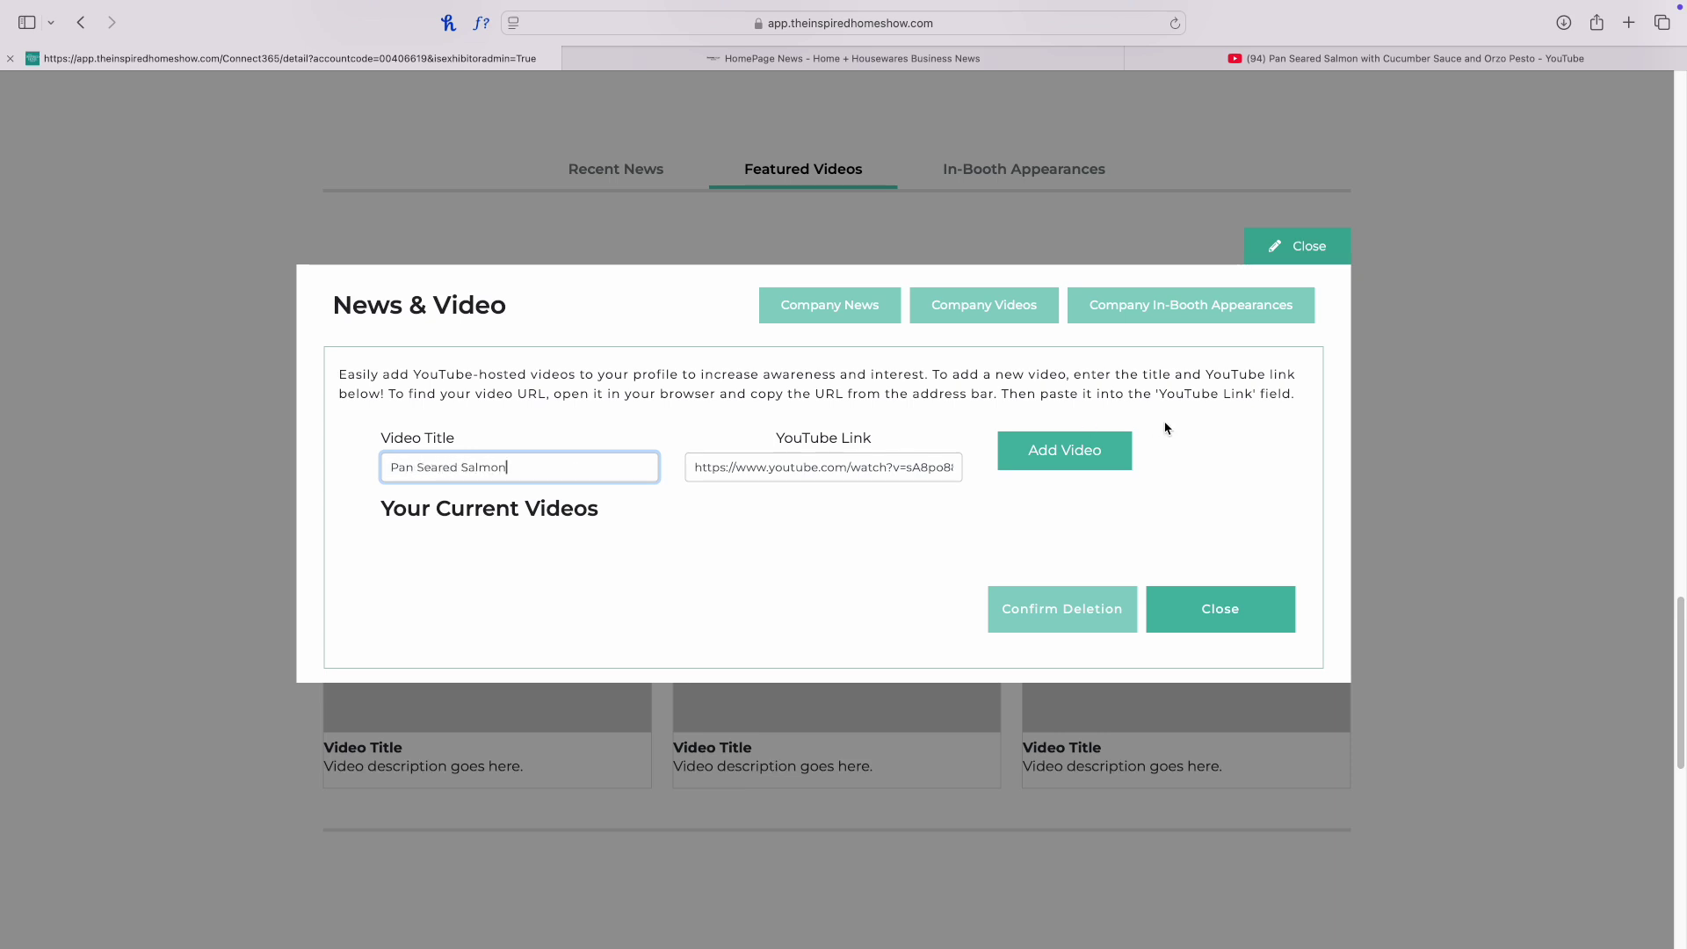
left_click(1073, 450)
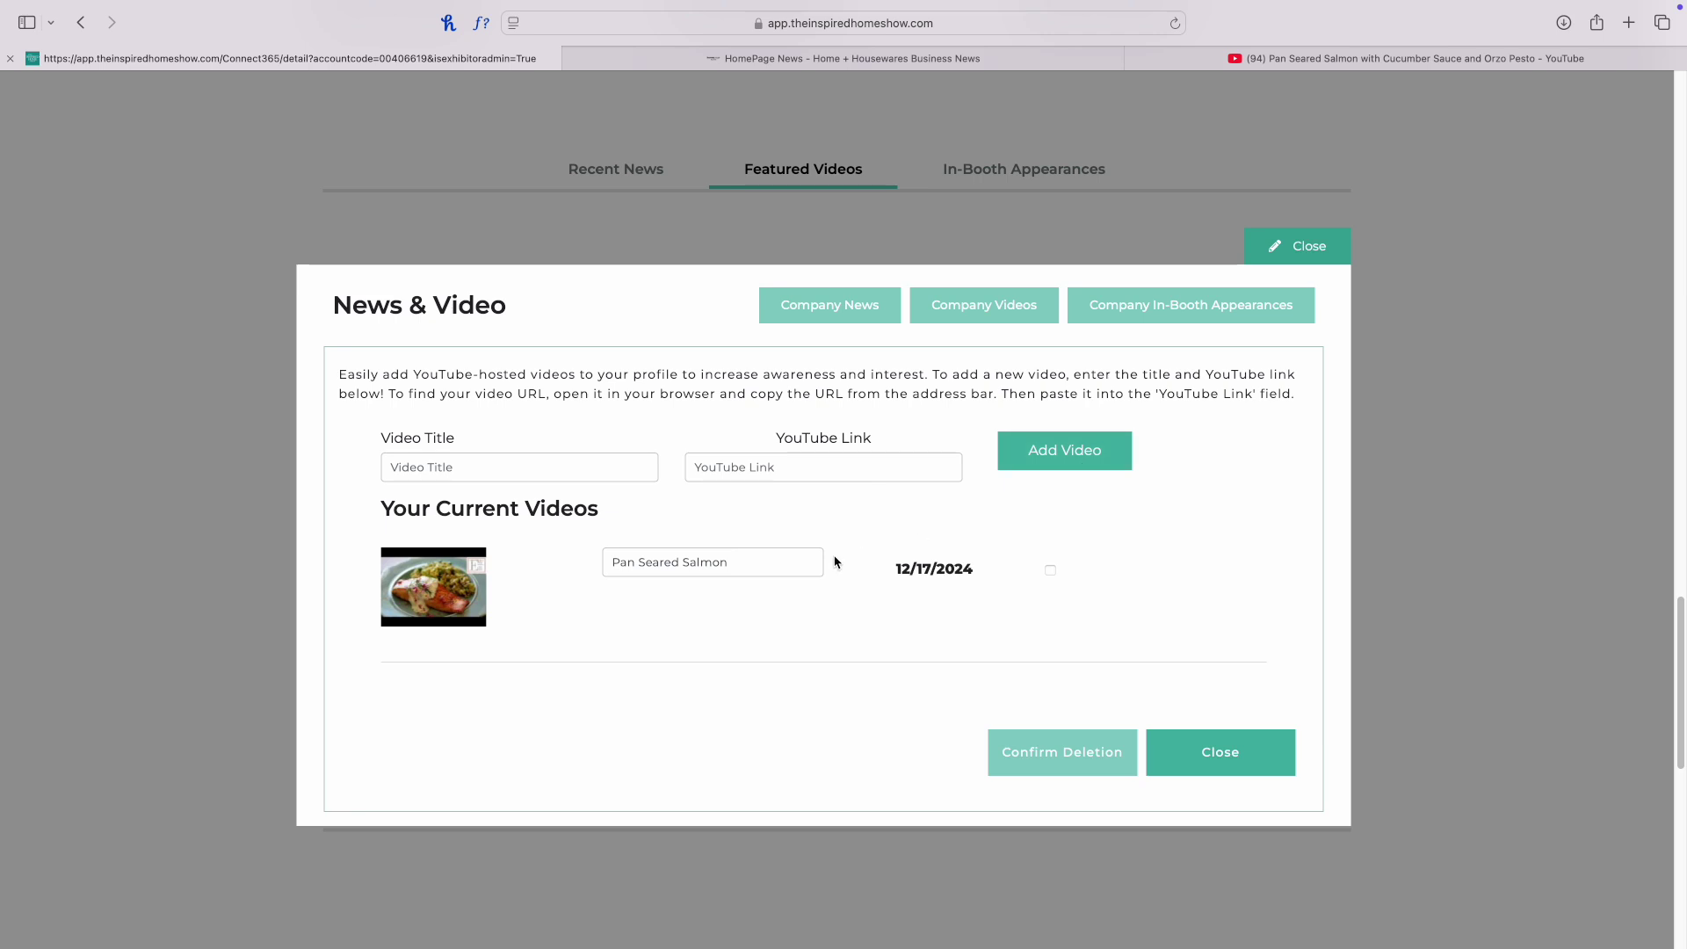
scroll(835, 563, "down", 1)
left_click(1206, 743)
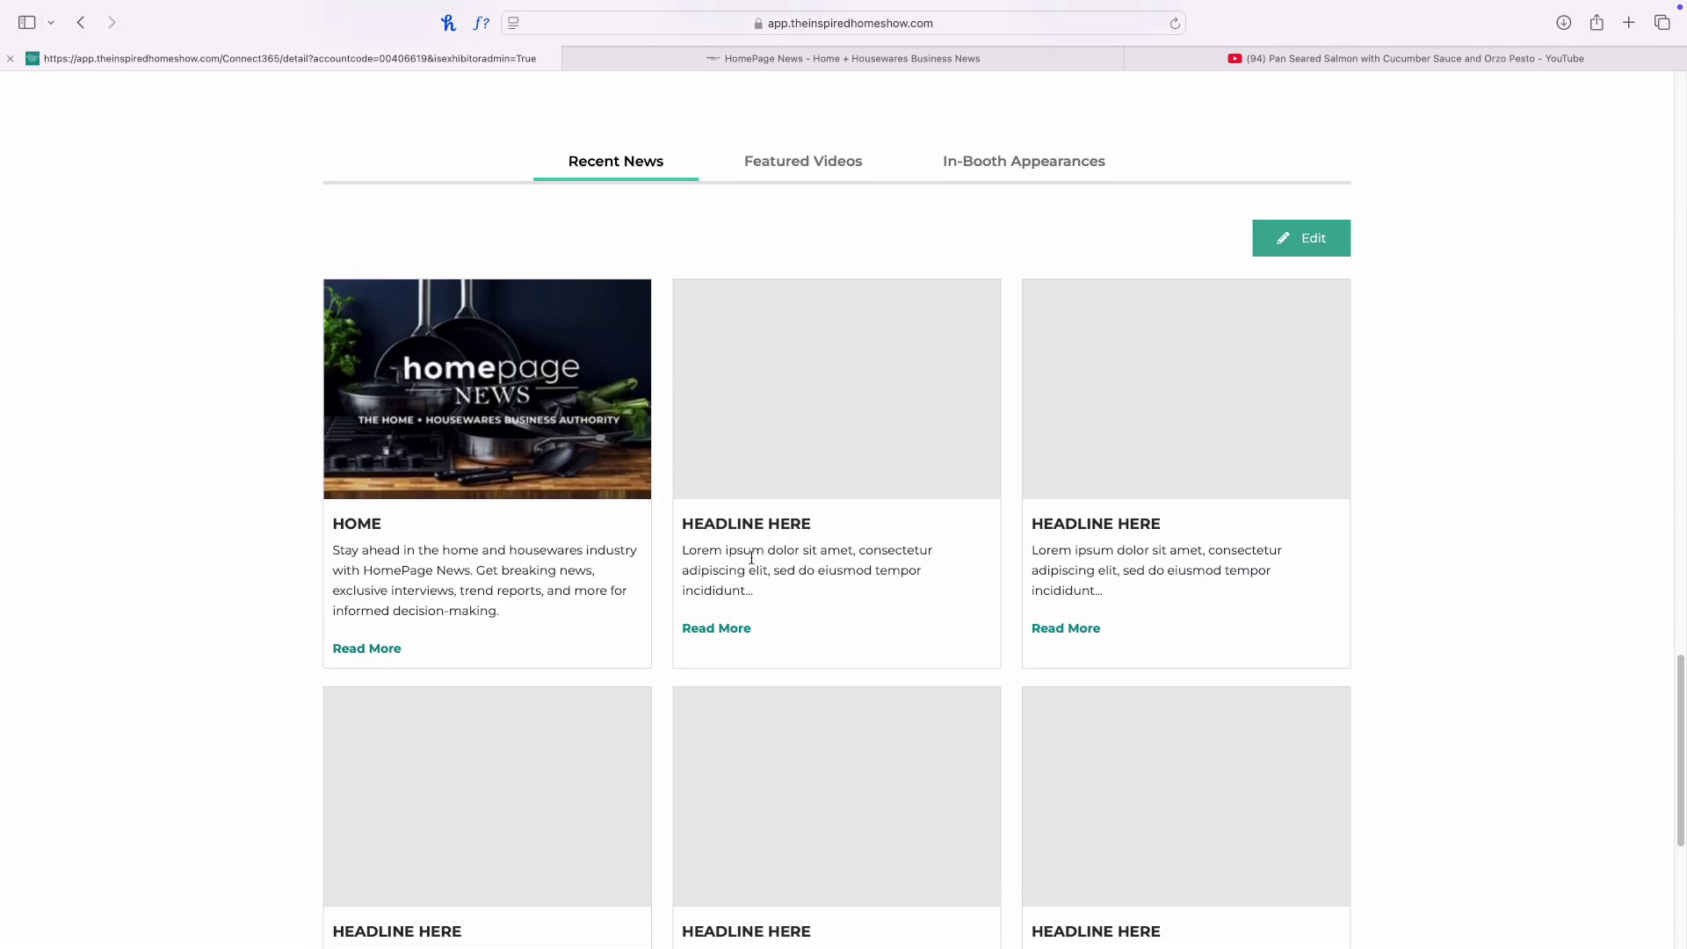
left_click(775, 190)
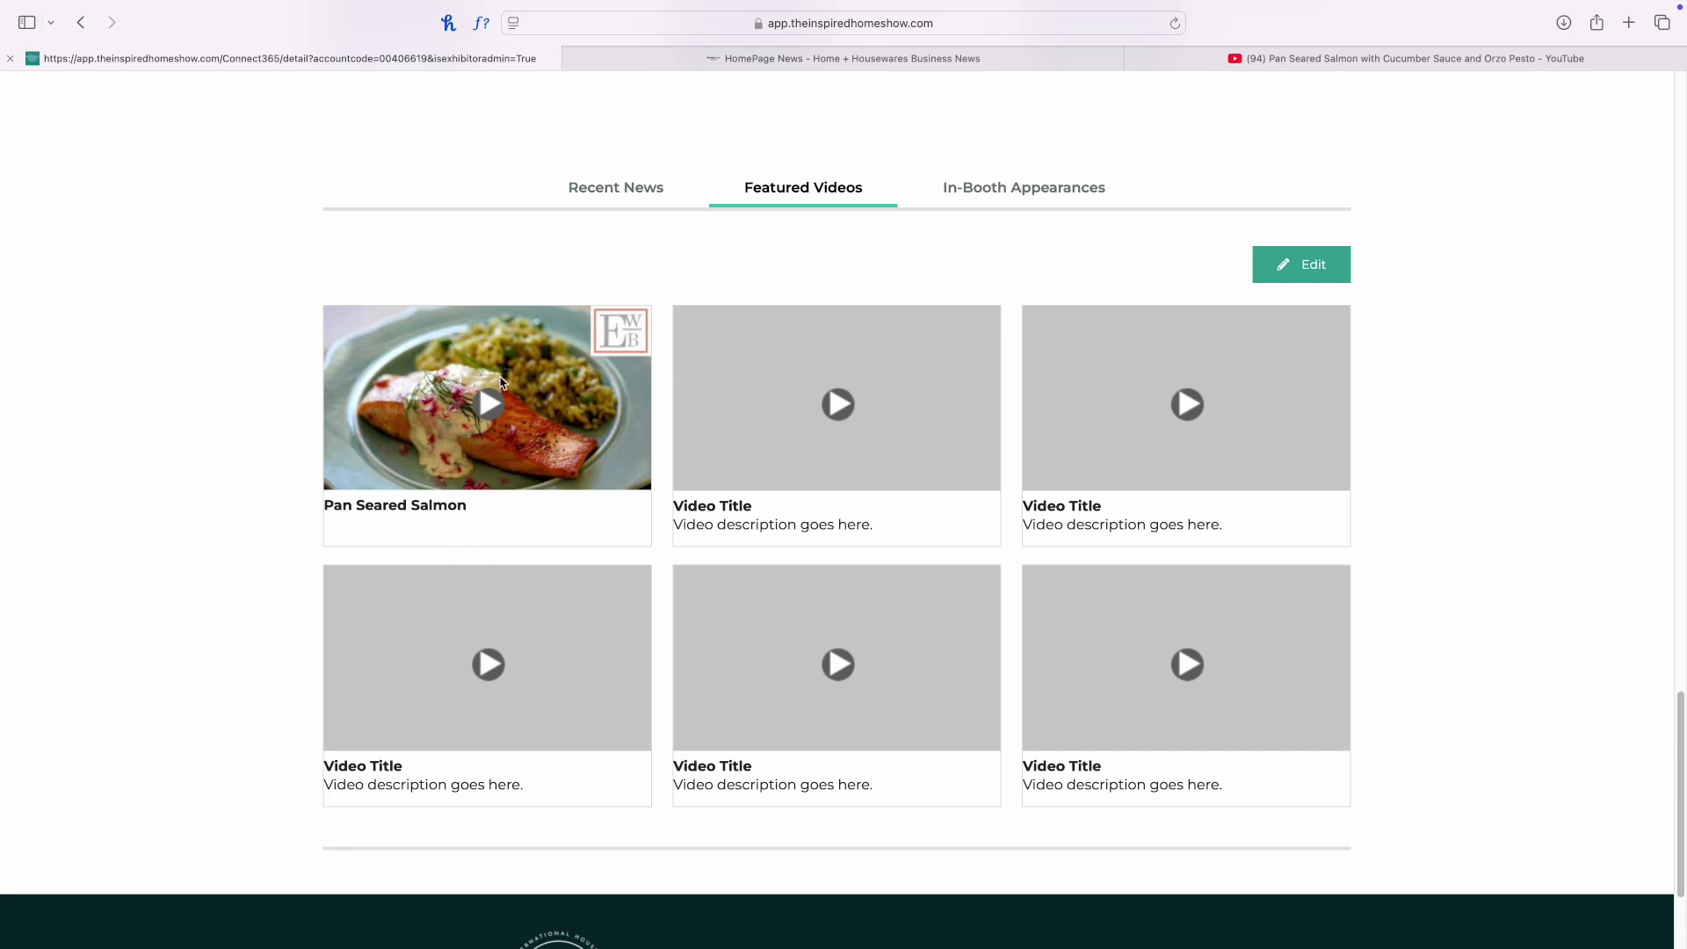
- Go to the profile's In-Booth Appearances and open the Company In-Booth Appearances editor
left_click(1017, 189)
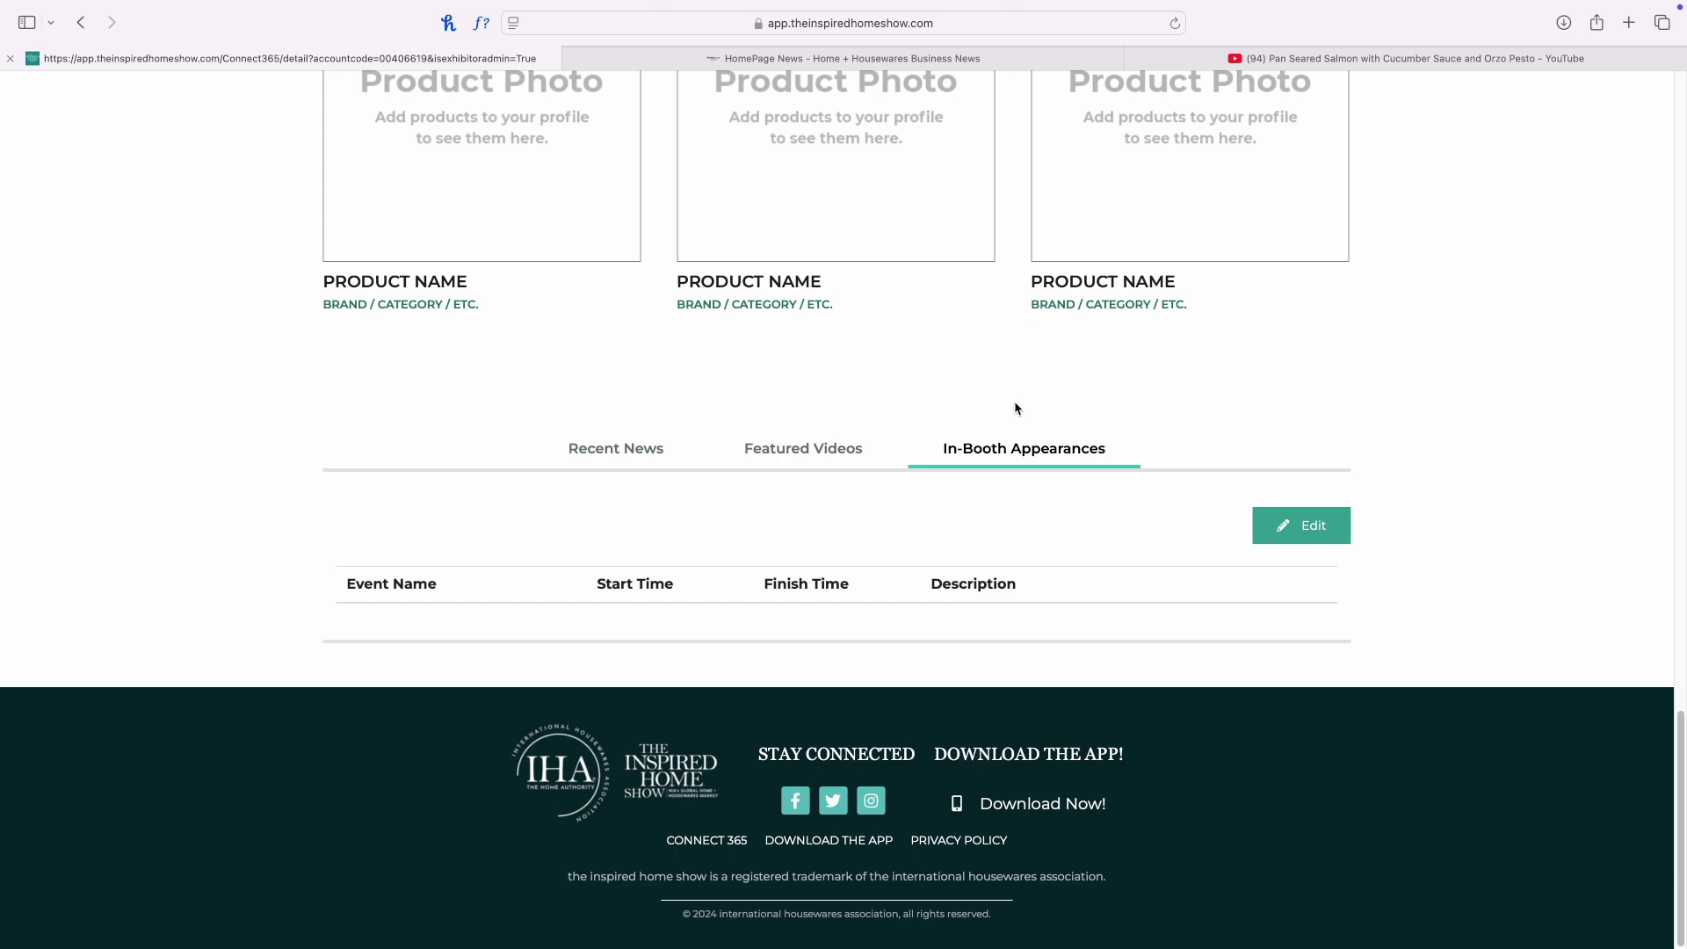
left_click(1301, 525)
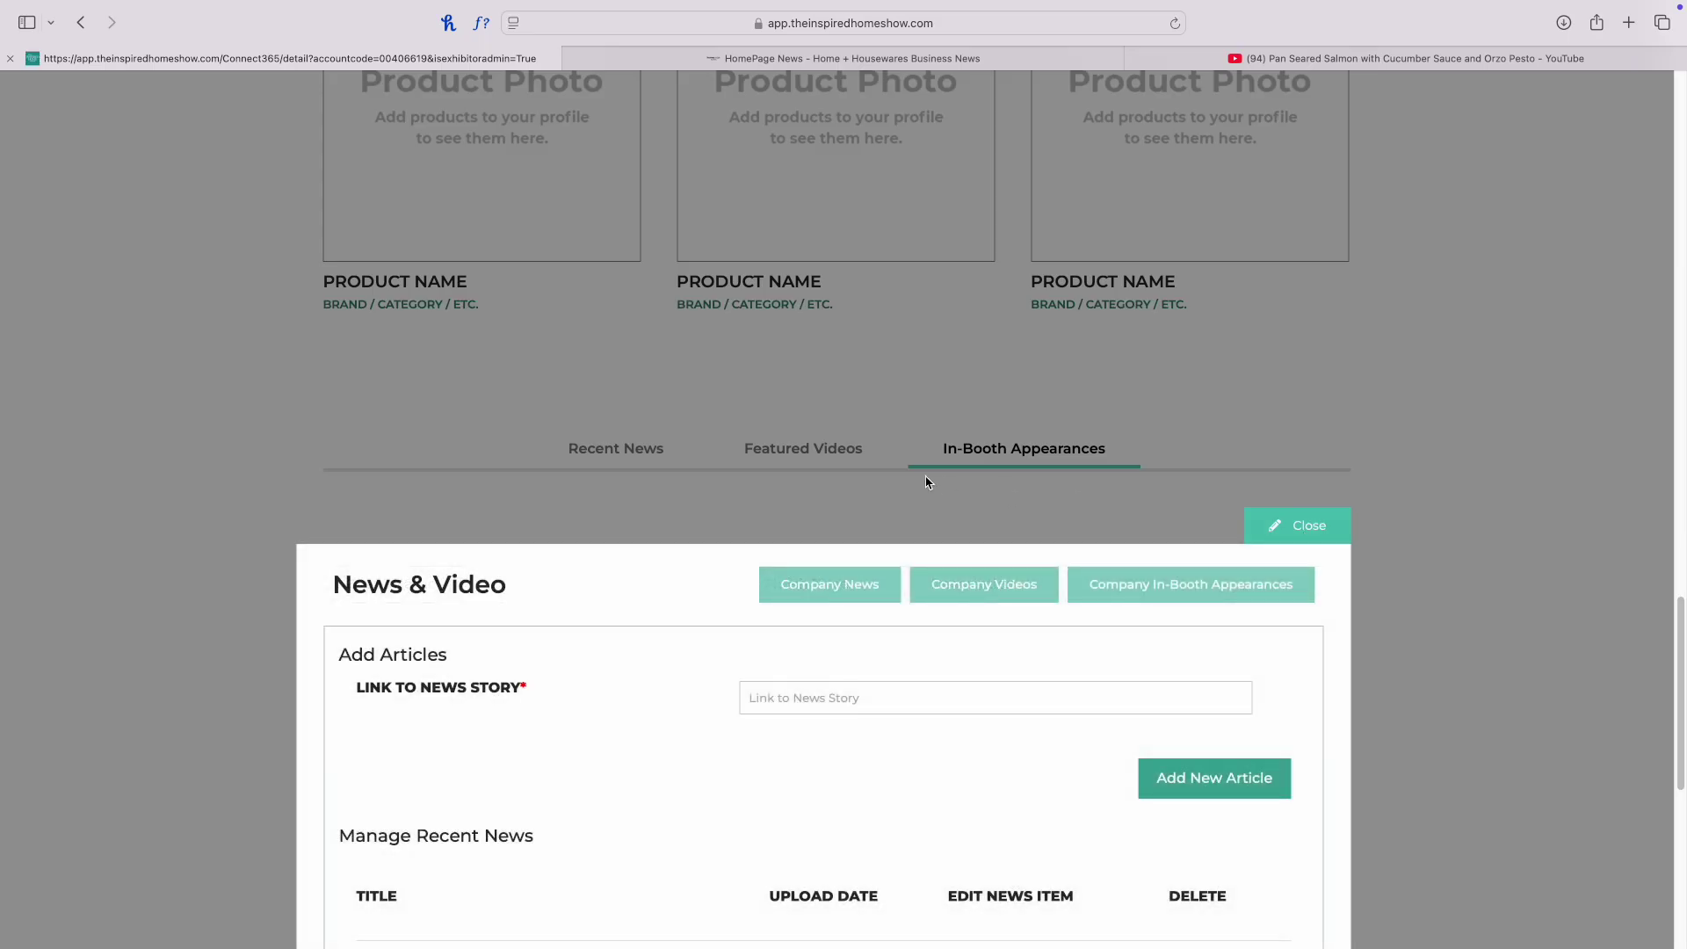
scroll(923, 478, "down", 2)
scroll(913, 476, "down", 2)
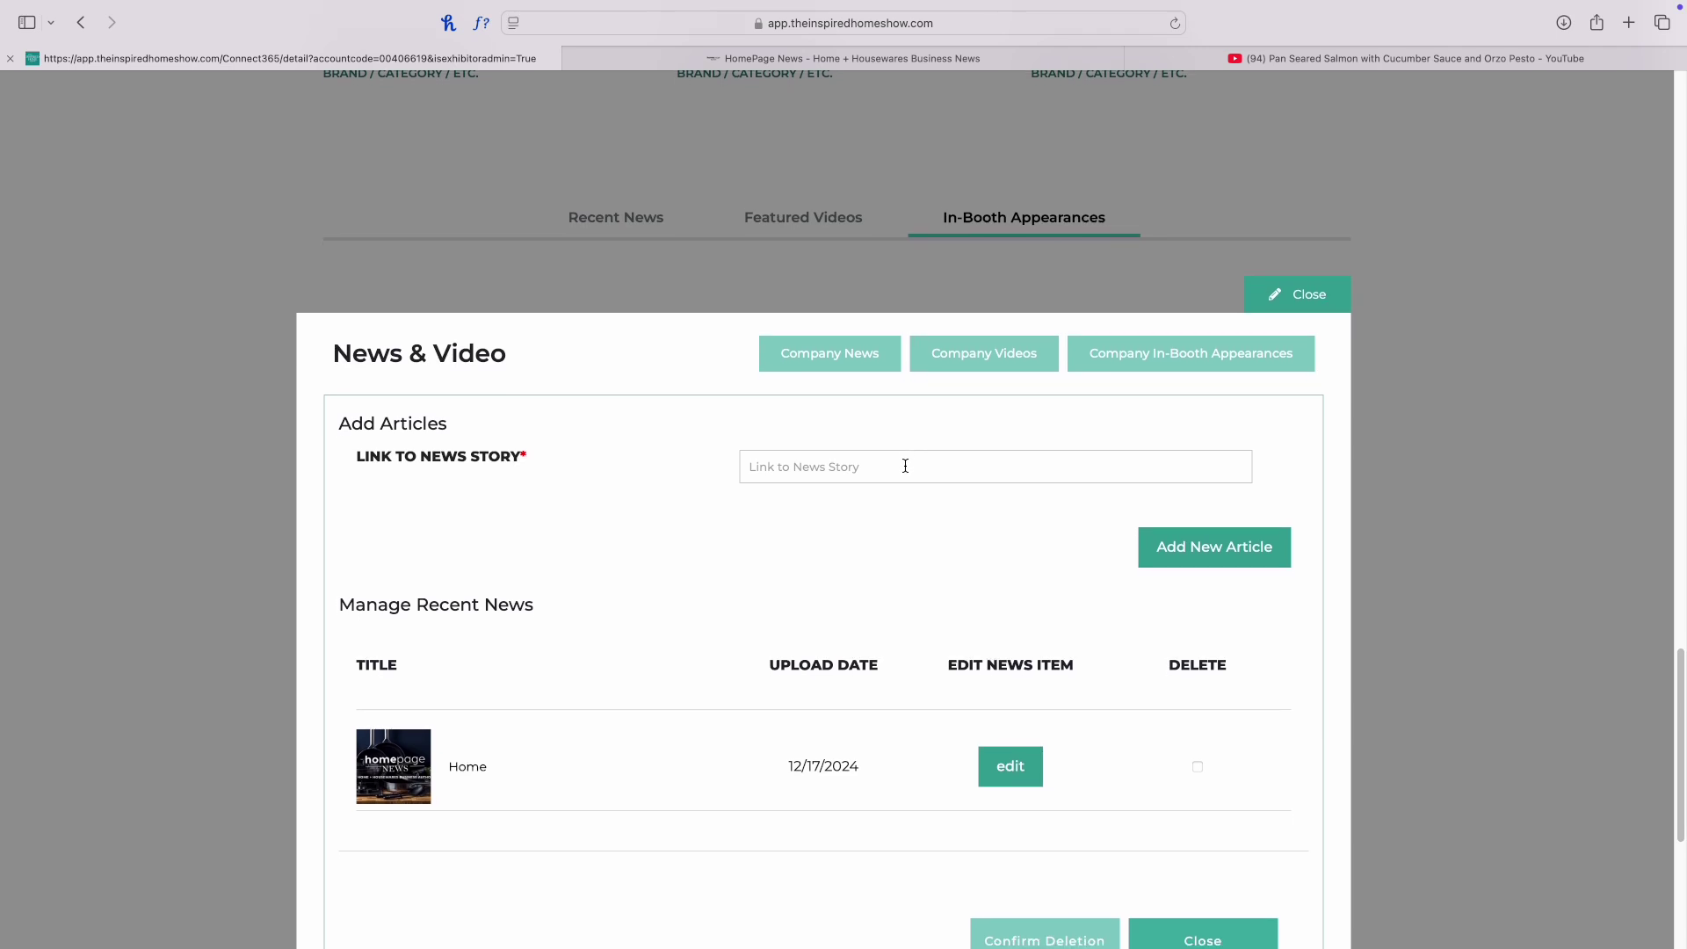
left_click(1109, 323)
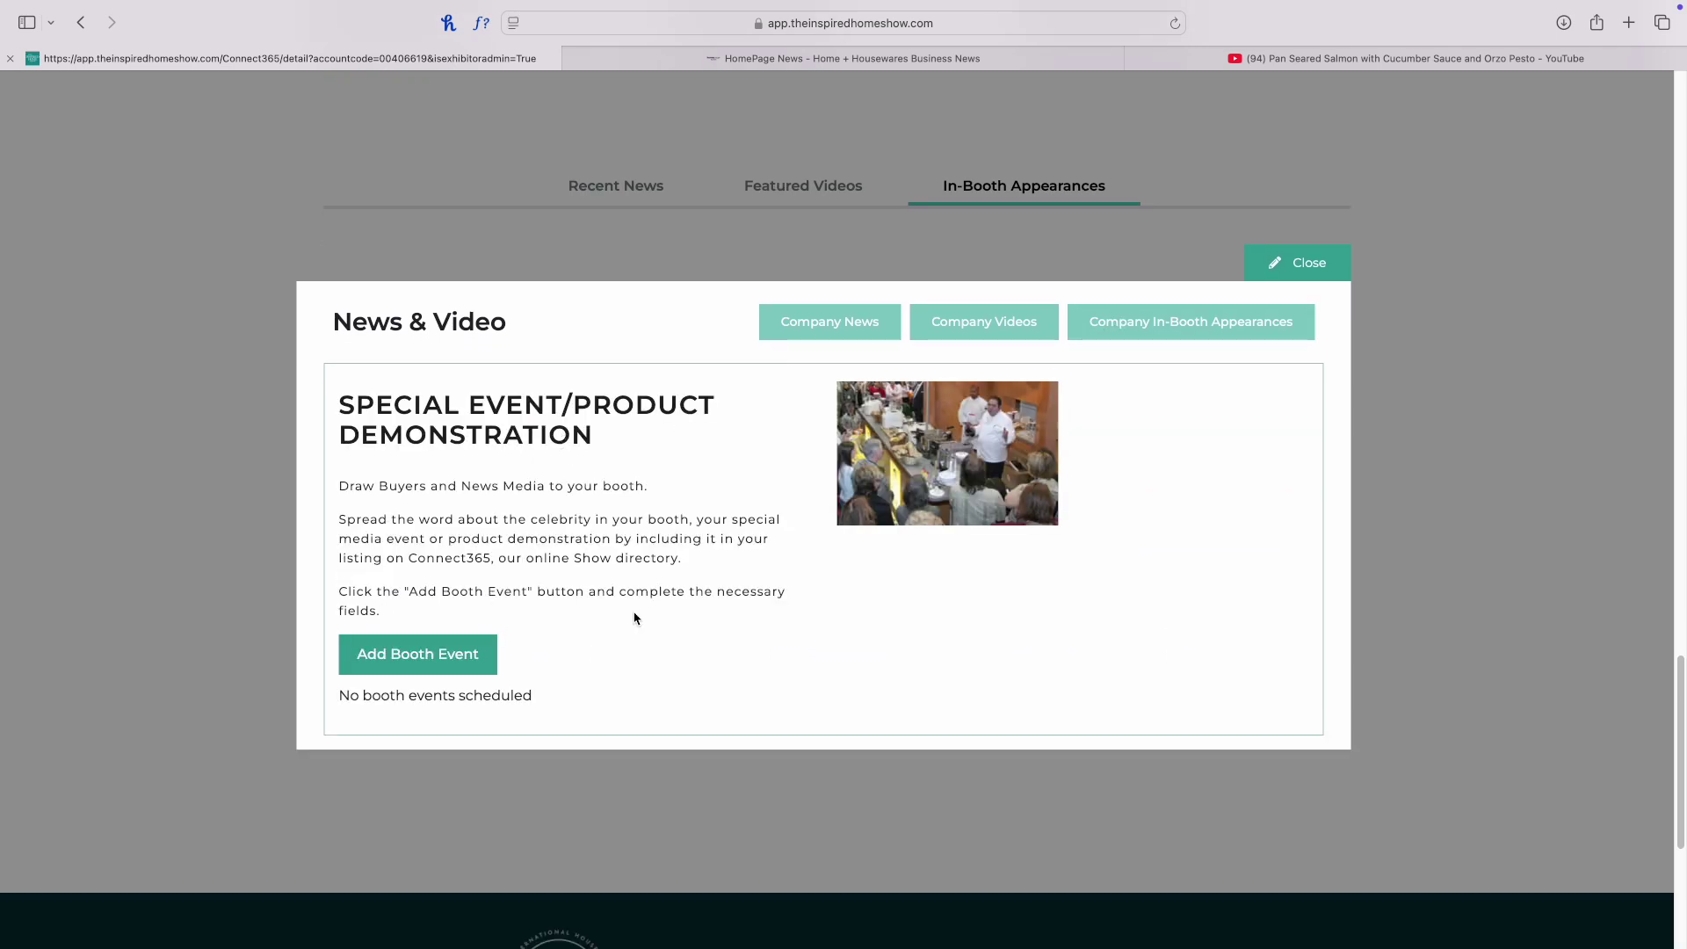
- Start a new booth event and name it Sample Event
left_click(446, 655)
scroll(627, 623, "down", 4)
left_click(603, 558)
type("Sample Event")
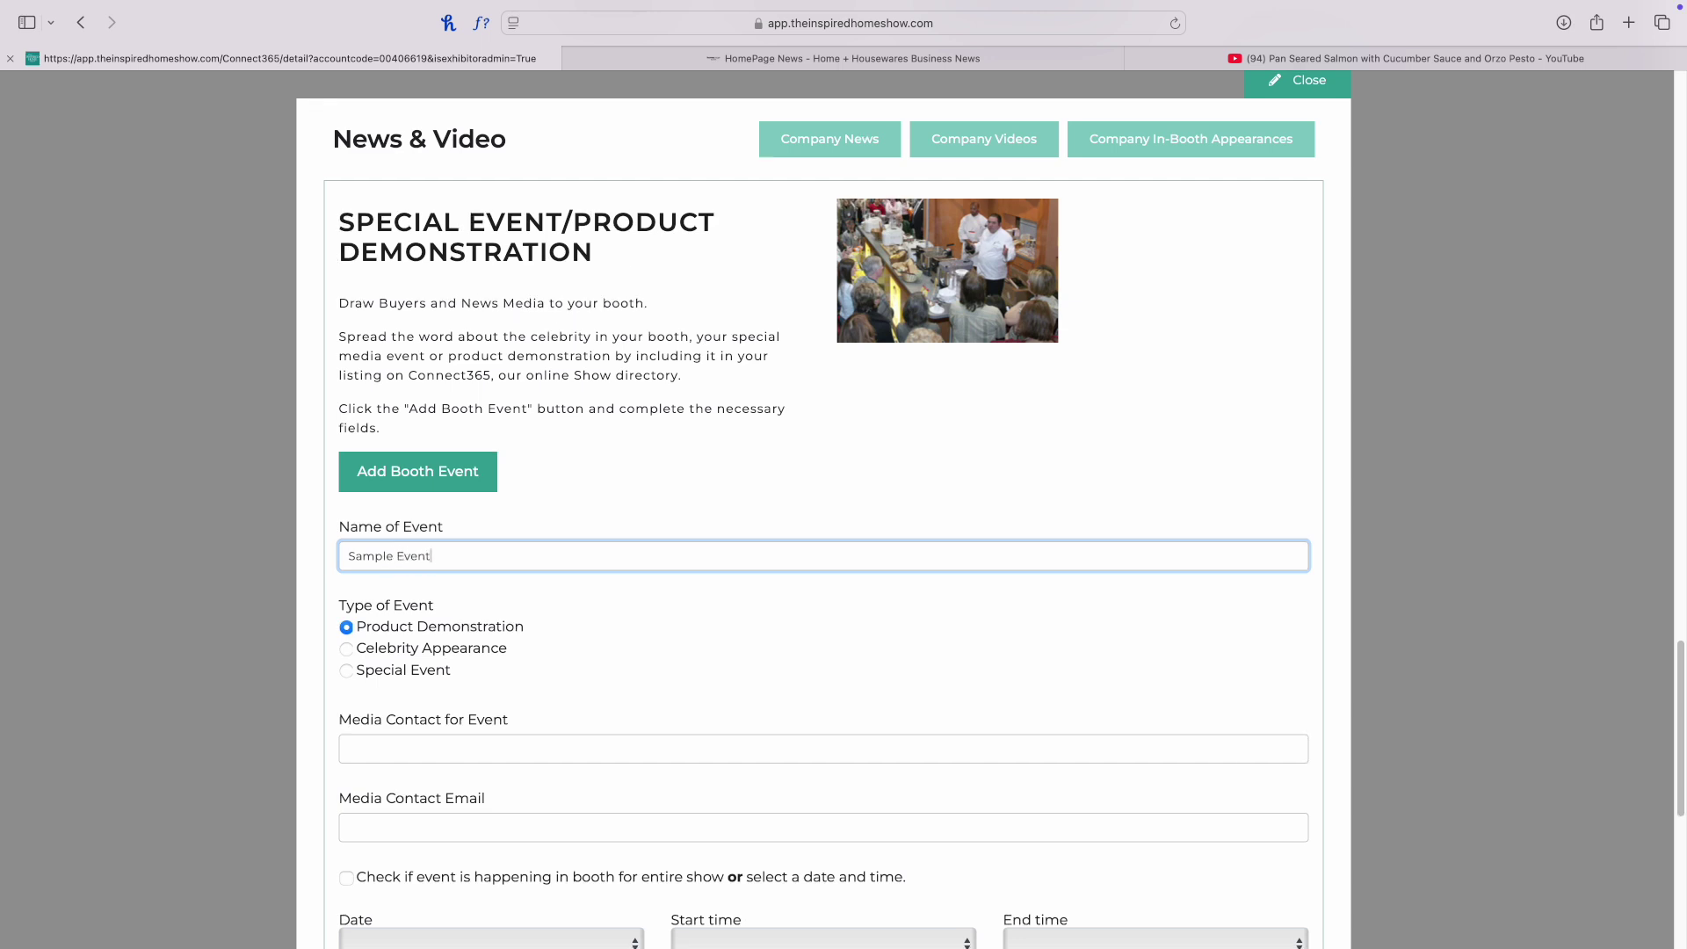
scroll(593, 578, "down", 3)
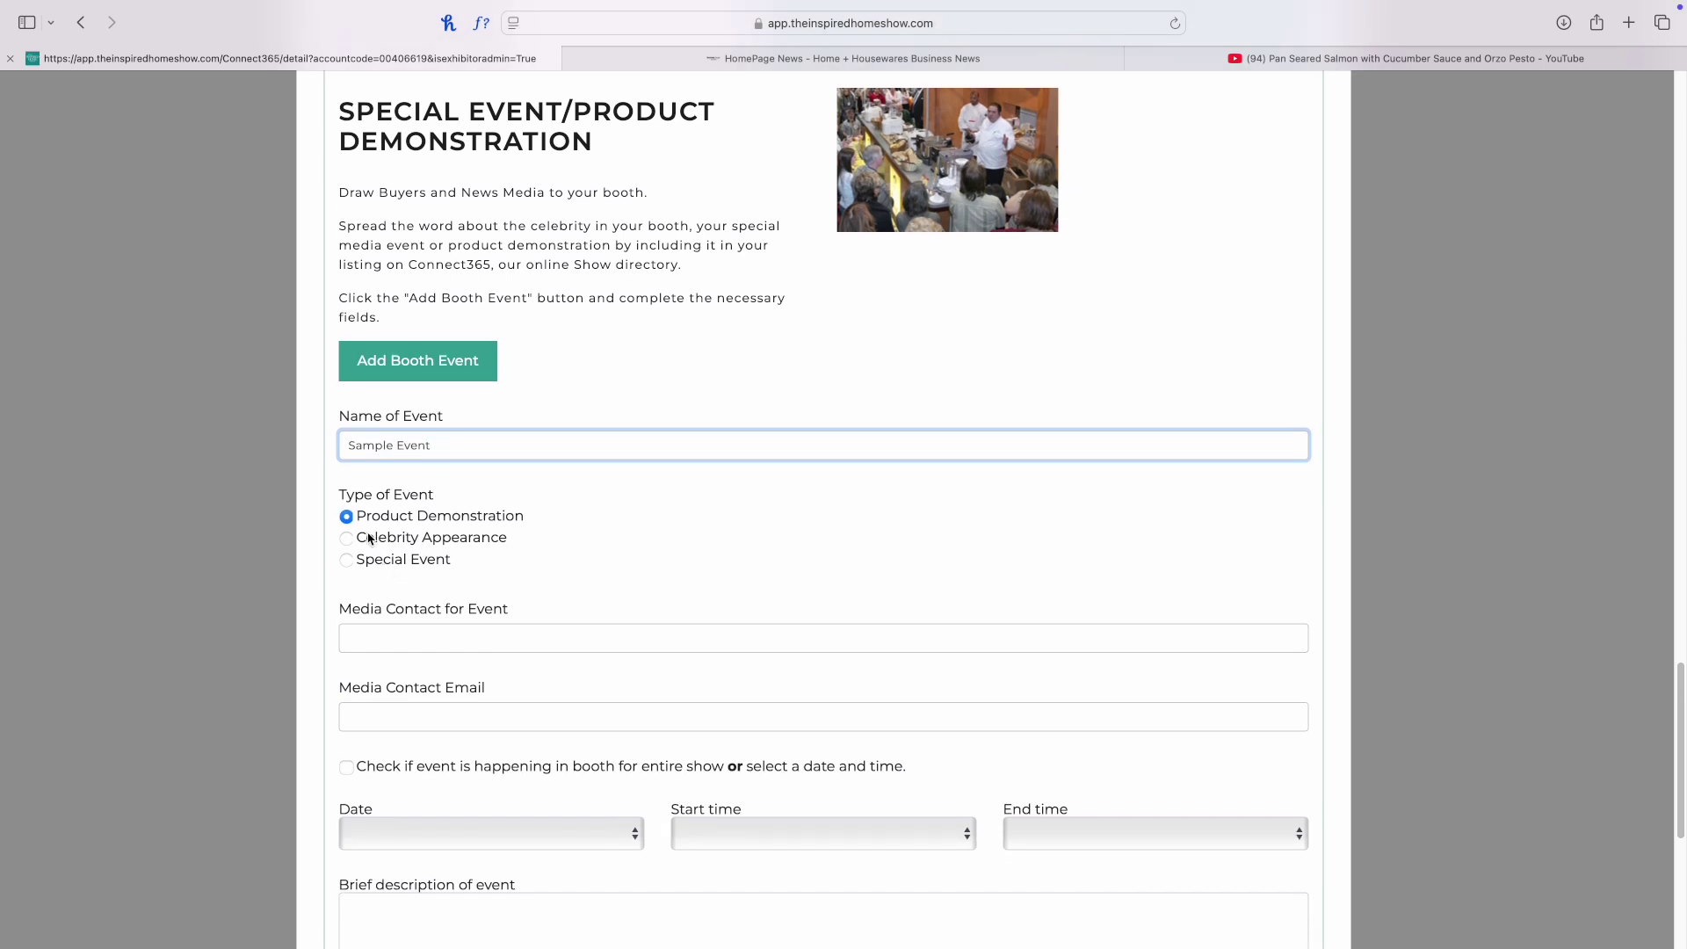
- Schedule the booth event for 3/3/2025, starting at 8:30 AM and ending at 10:00 AM
scroll(578, 555, "down", 2)
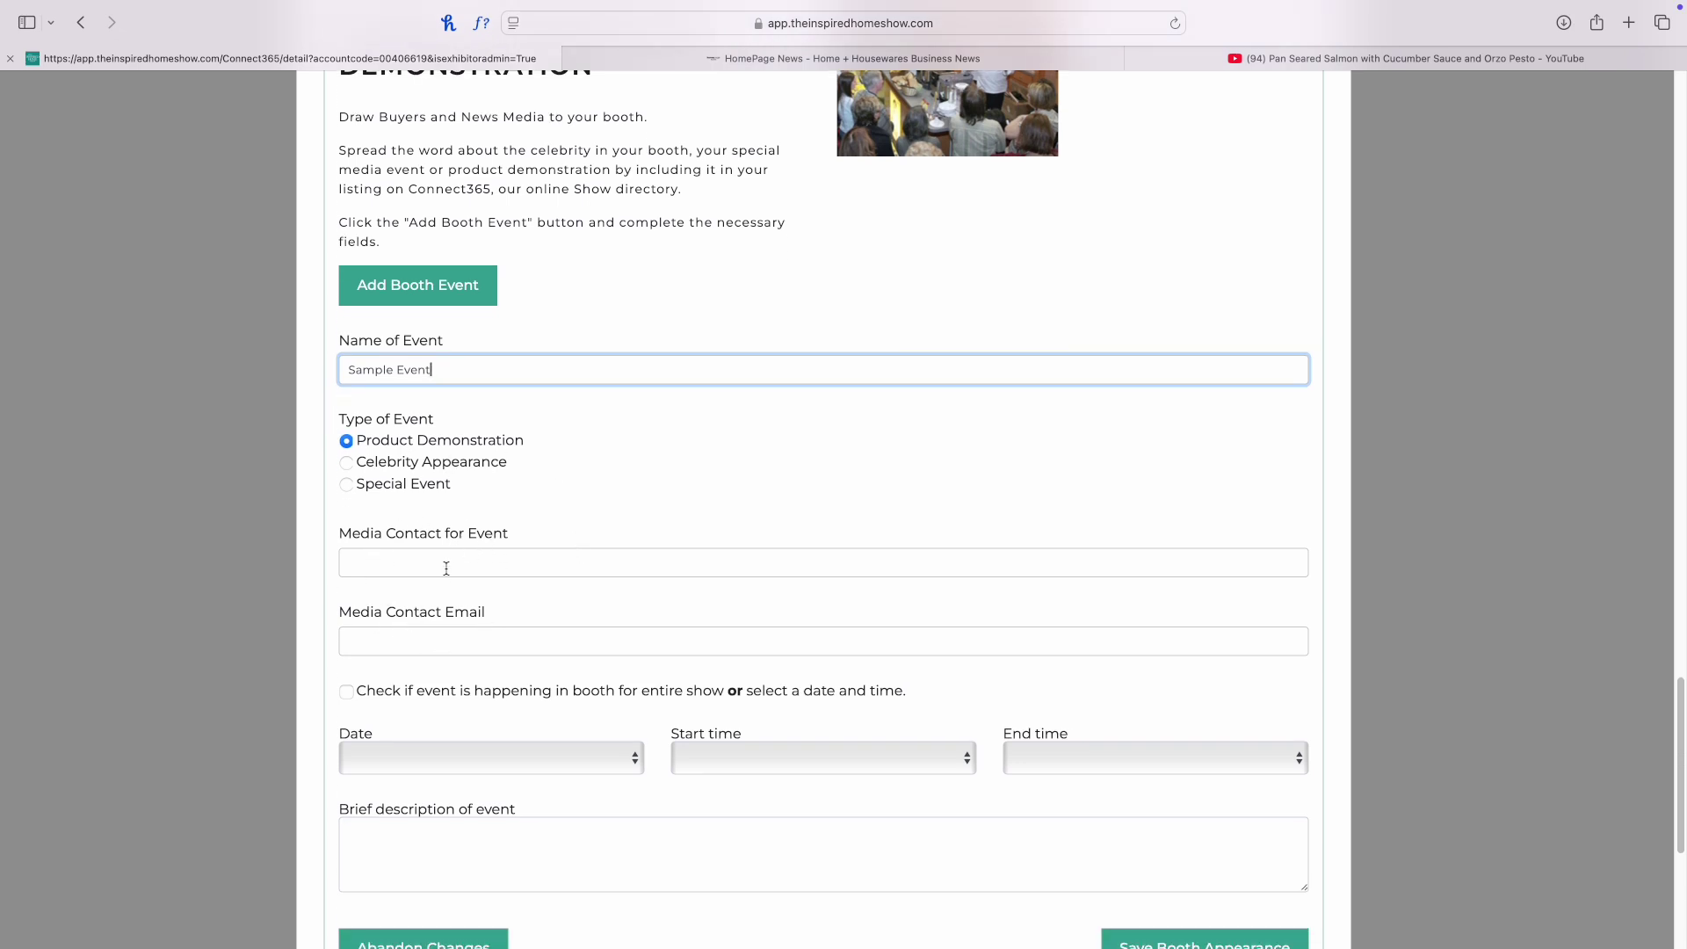
scroll(572, 584, "down", 4)
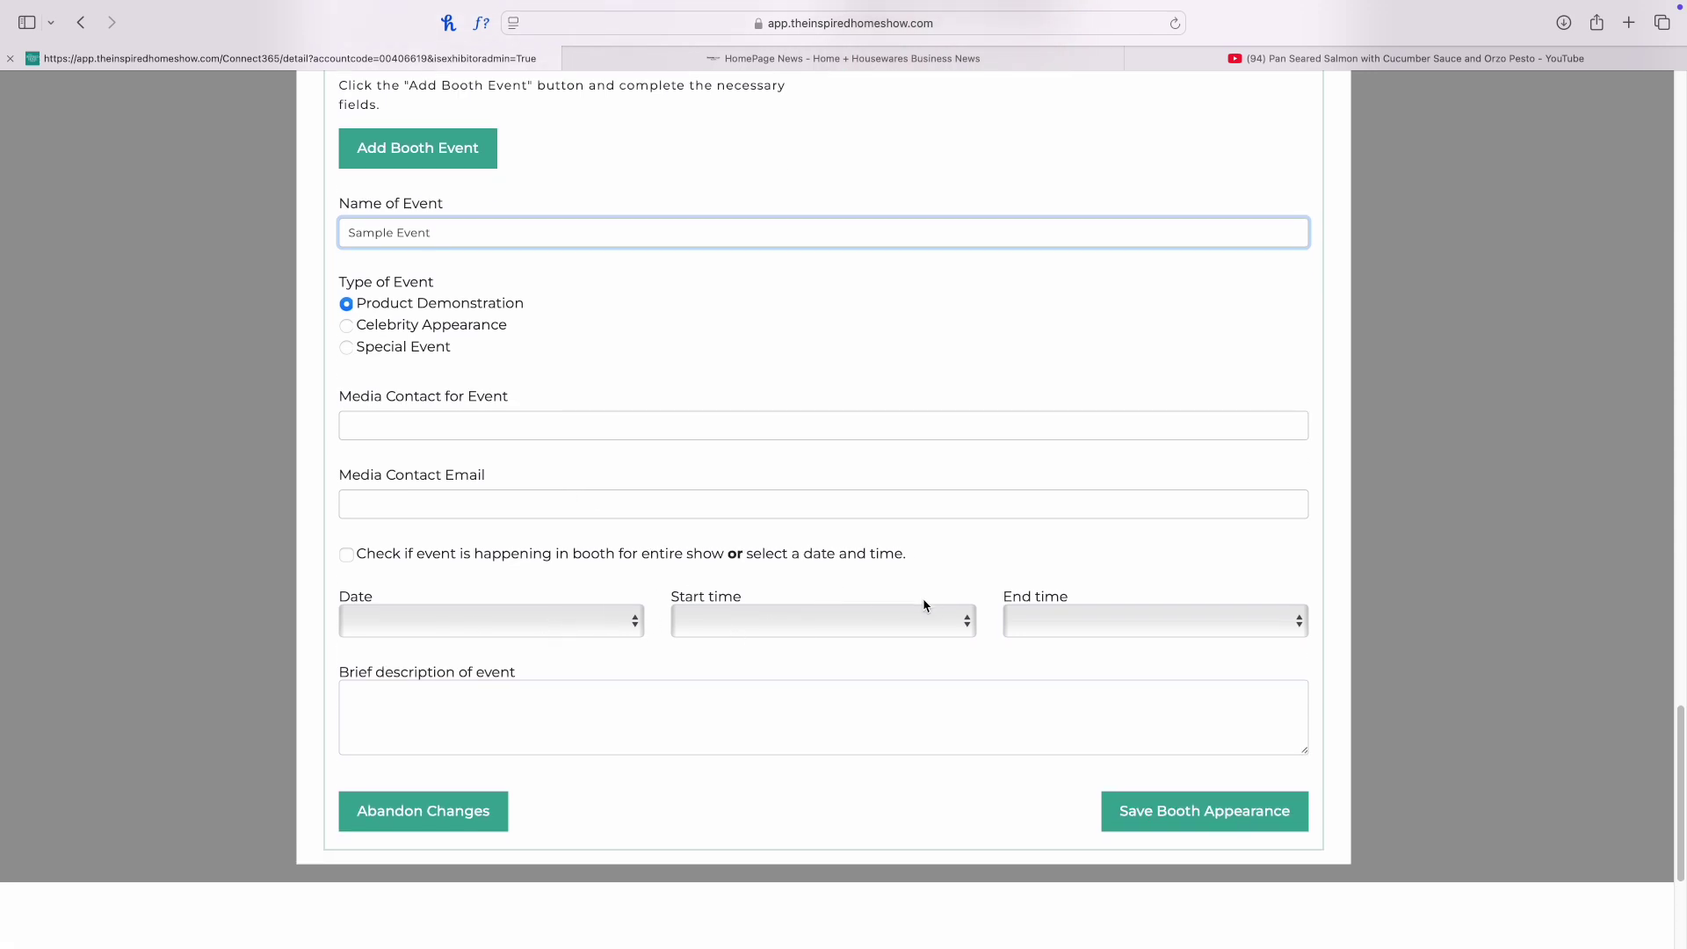
left_click(629, 631)
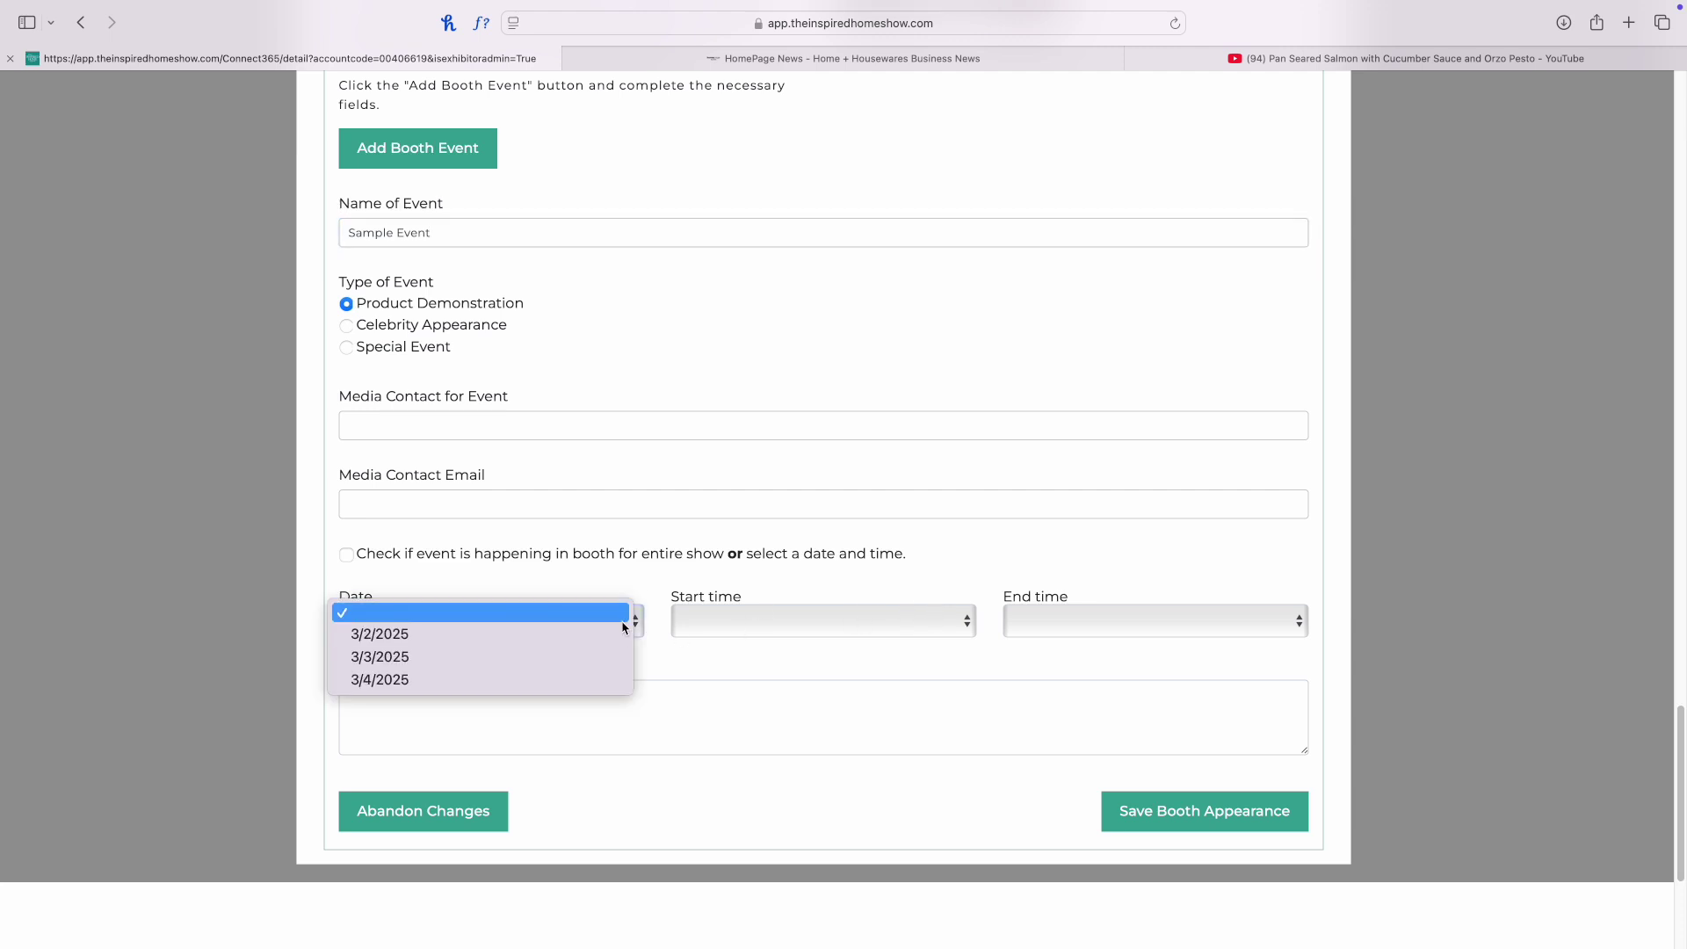
left_click(598, 659)
left_click(753, 624)
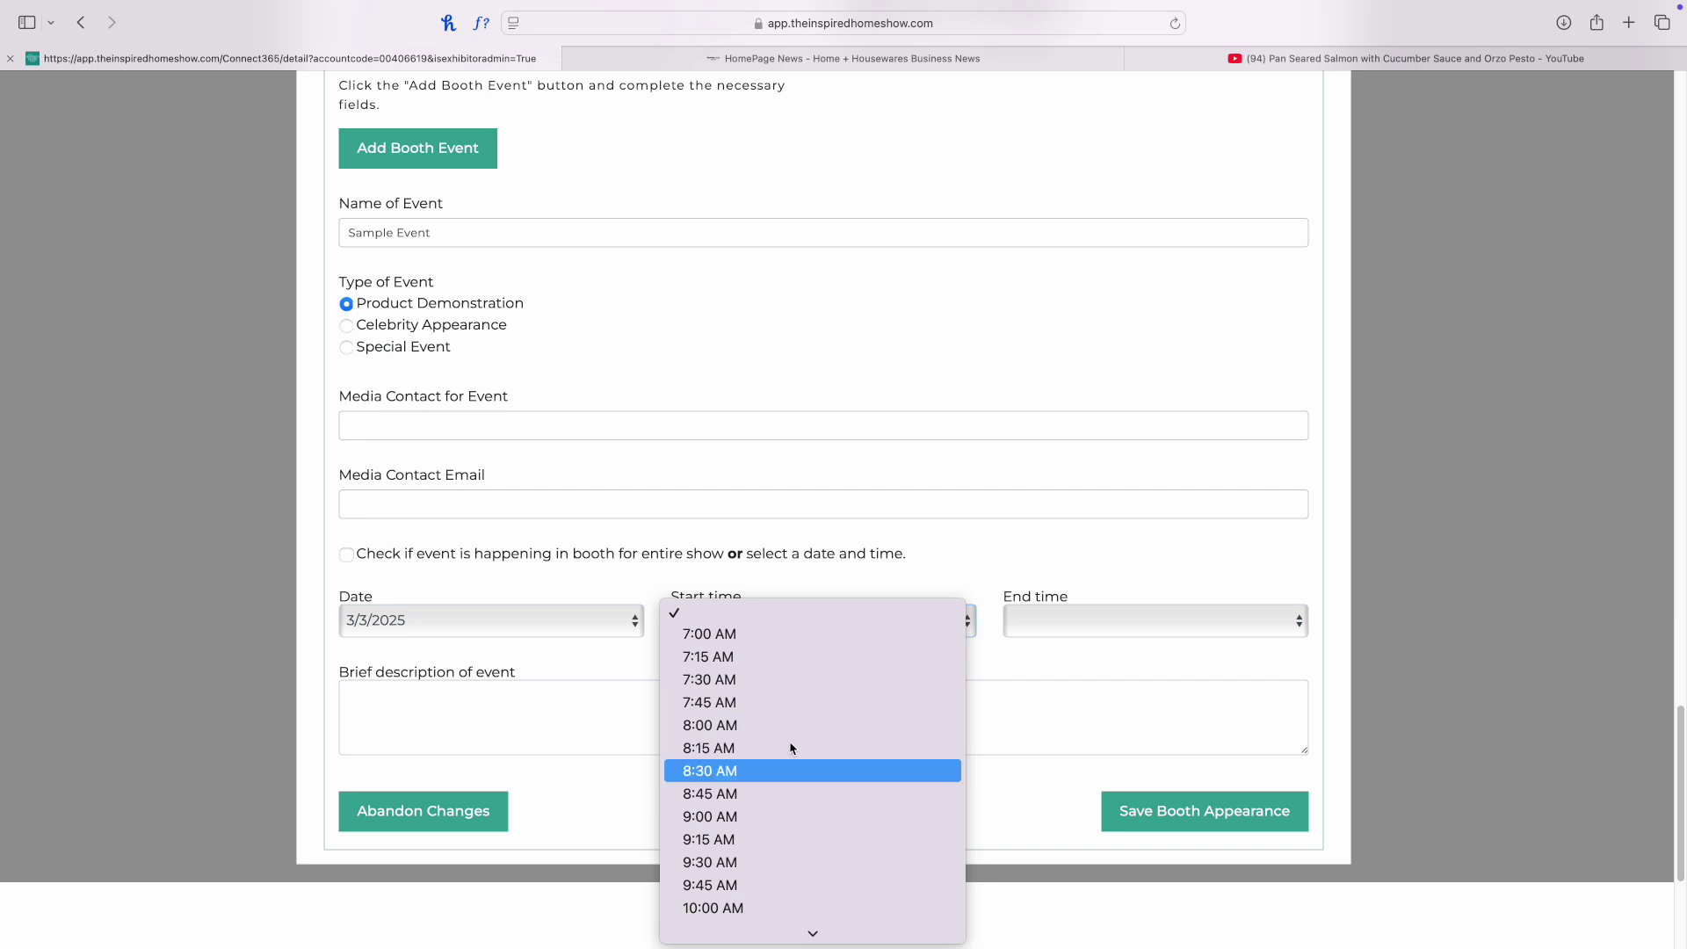
left_click(791, 771)
left_click(1024, 625)
scroll(1029, 697, "down", 5)
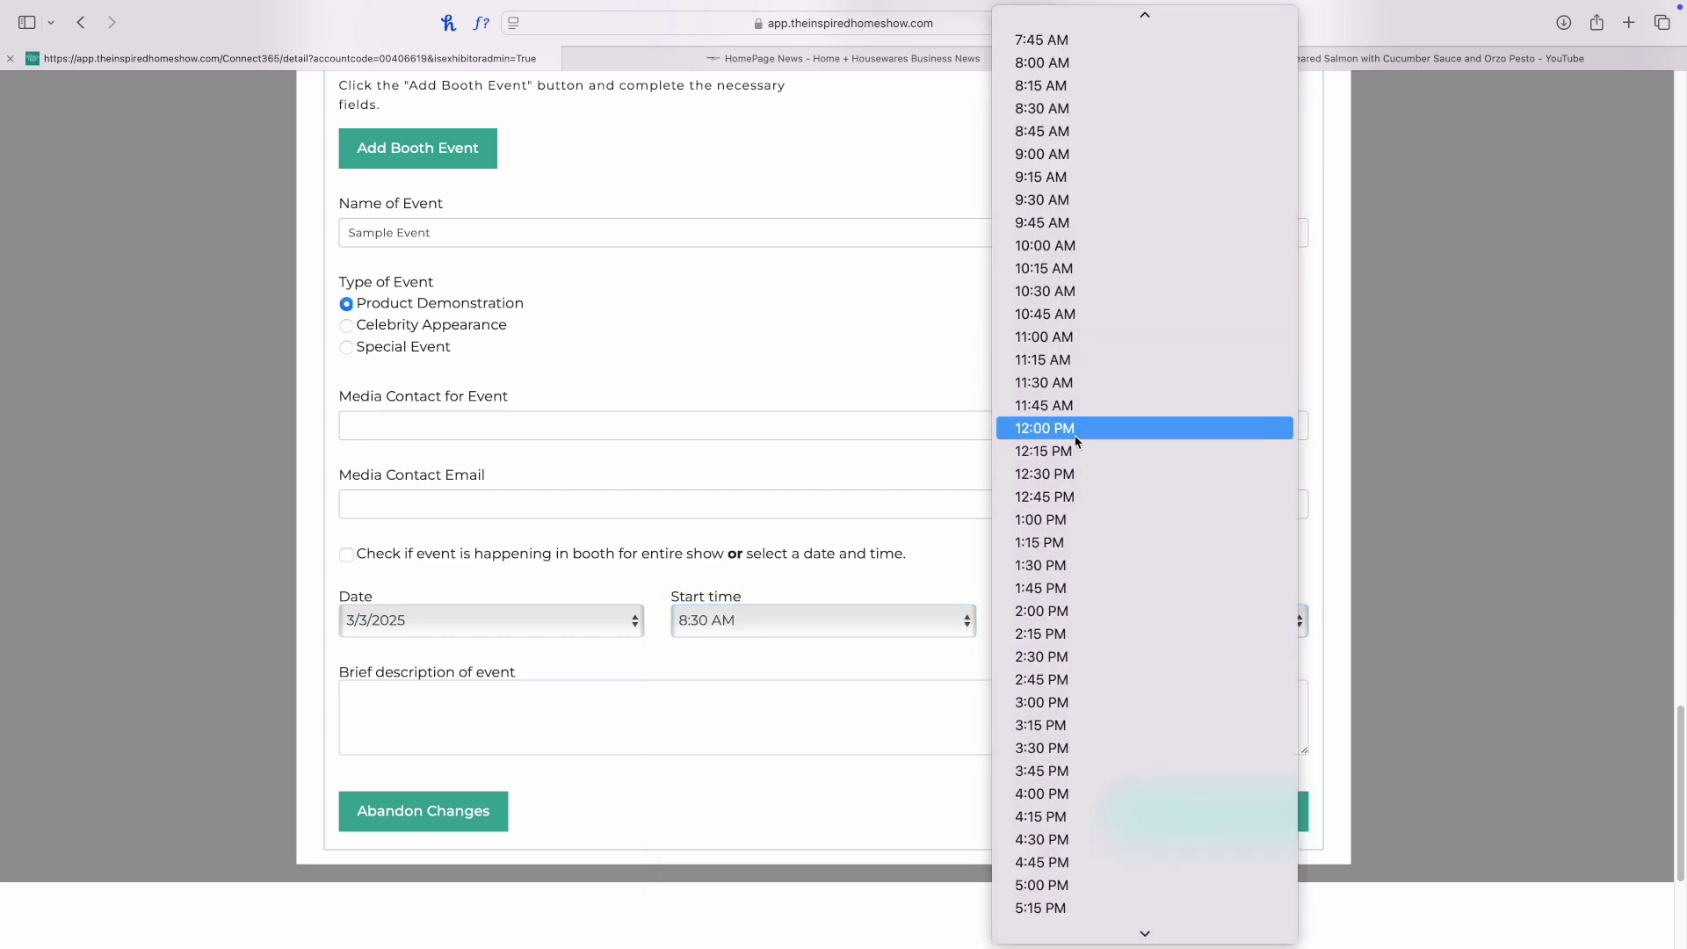
left_click(1063, 247)
- Enter "sample description." as the event's brief description, save the booth appearance, and close the editor
left_click(518, 701)
type("sample description")
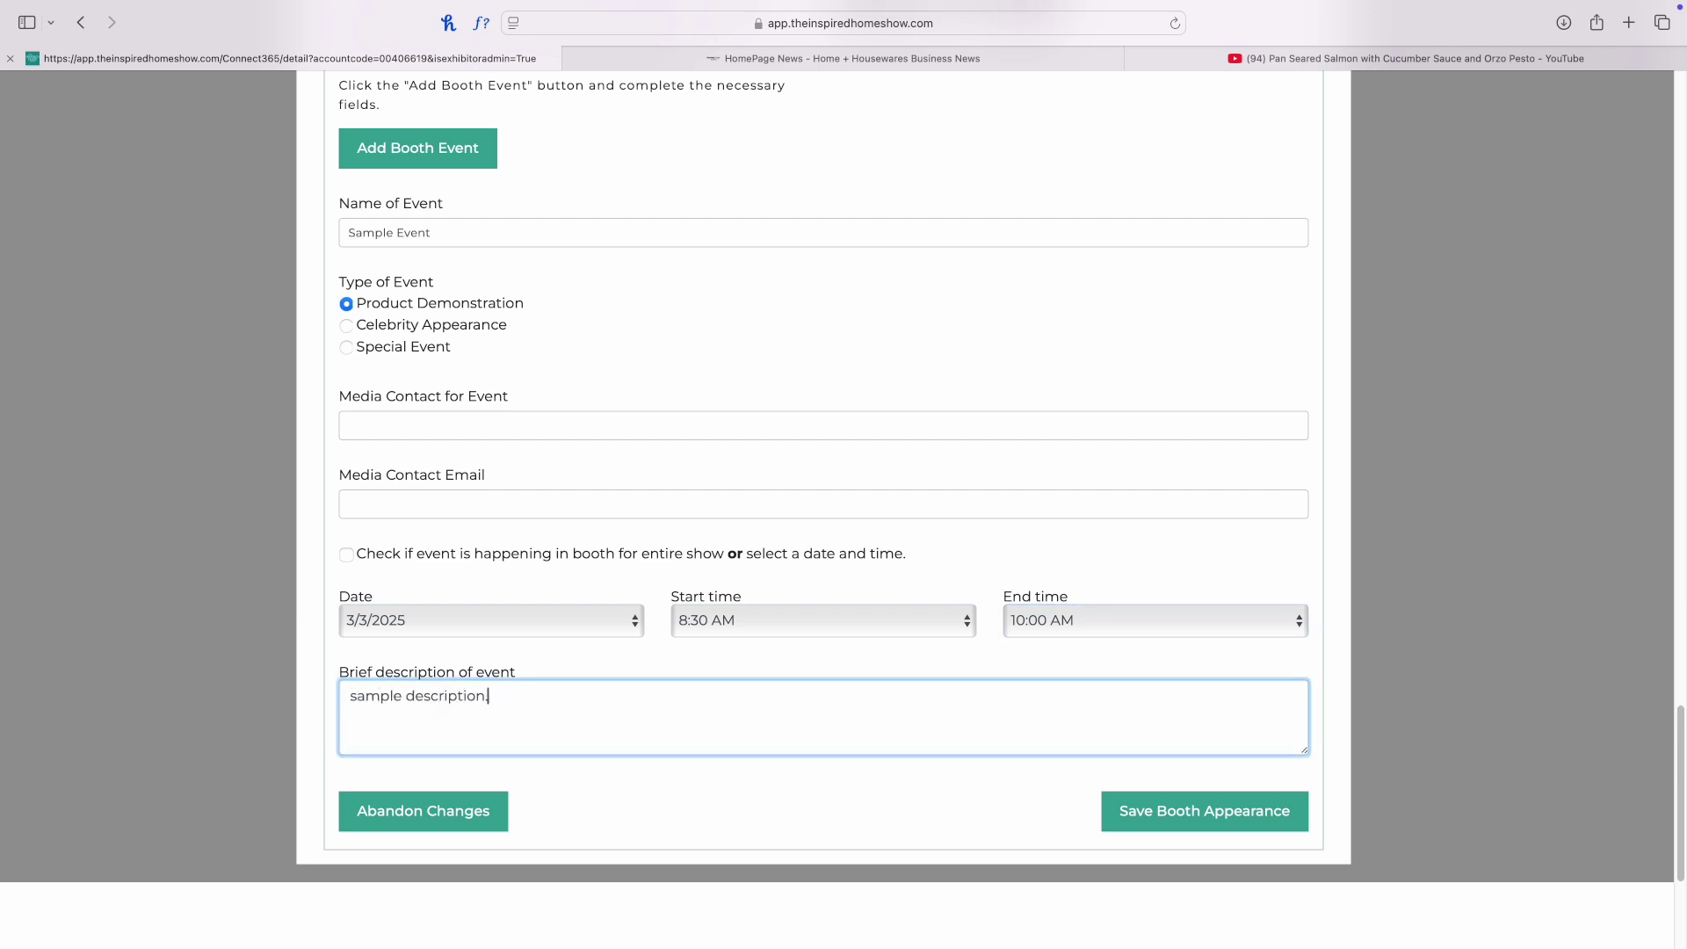
left_click(1151, 812)
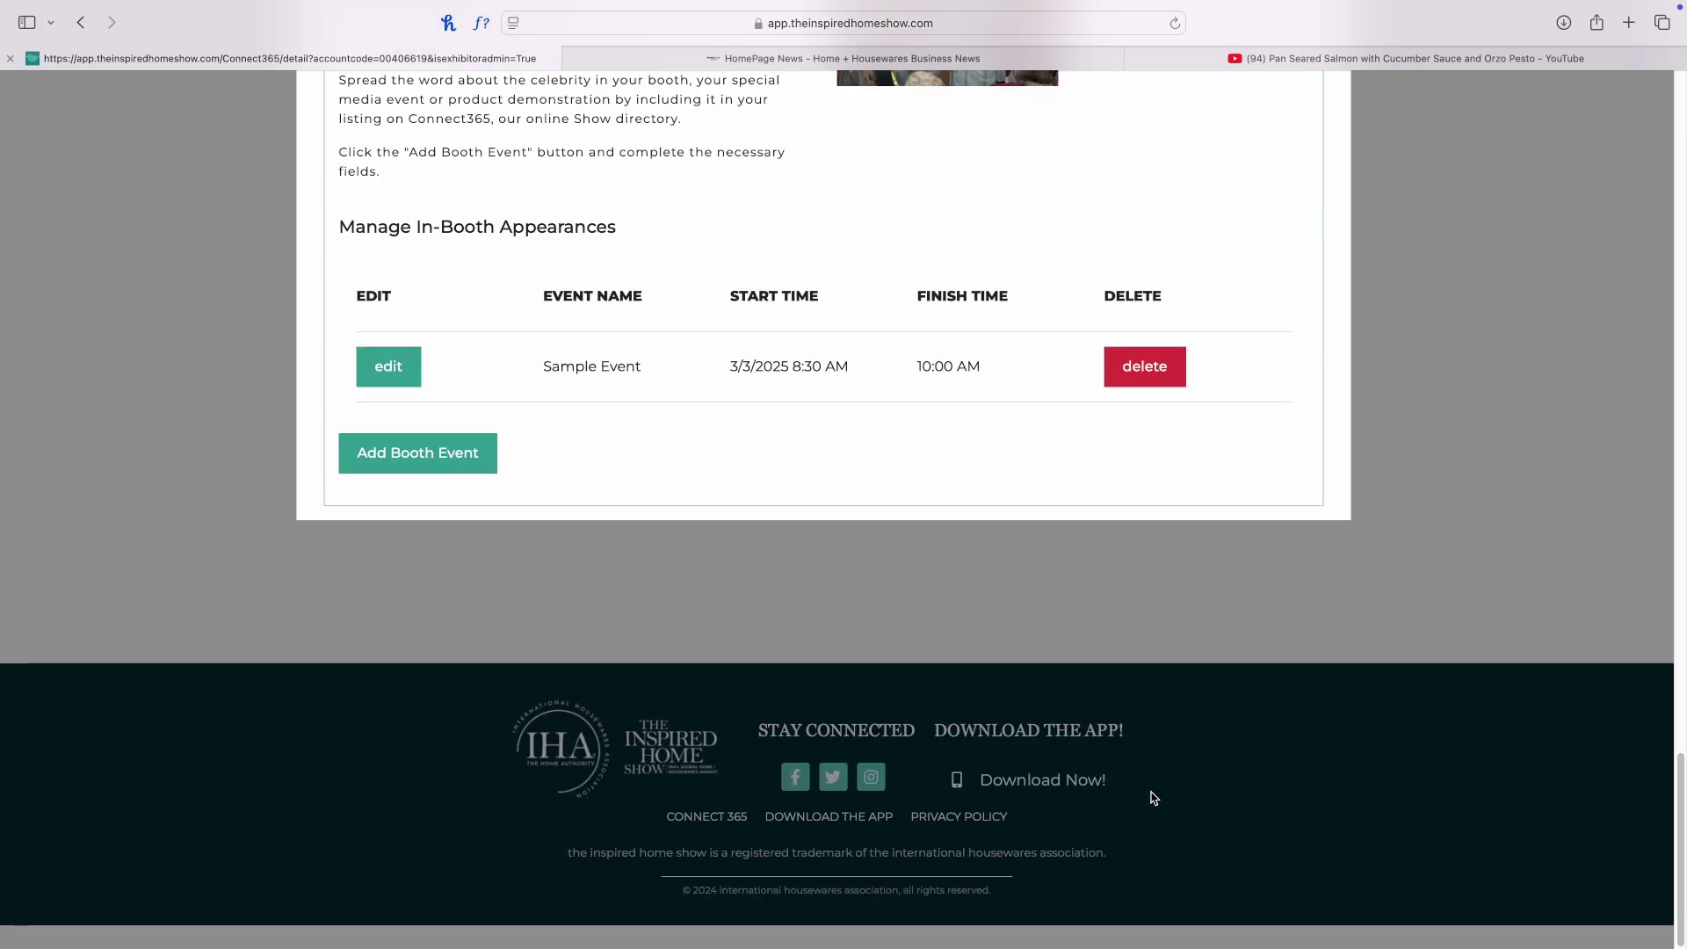
scroll(553, 416, "up", 3)
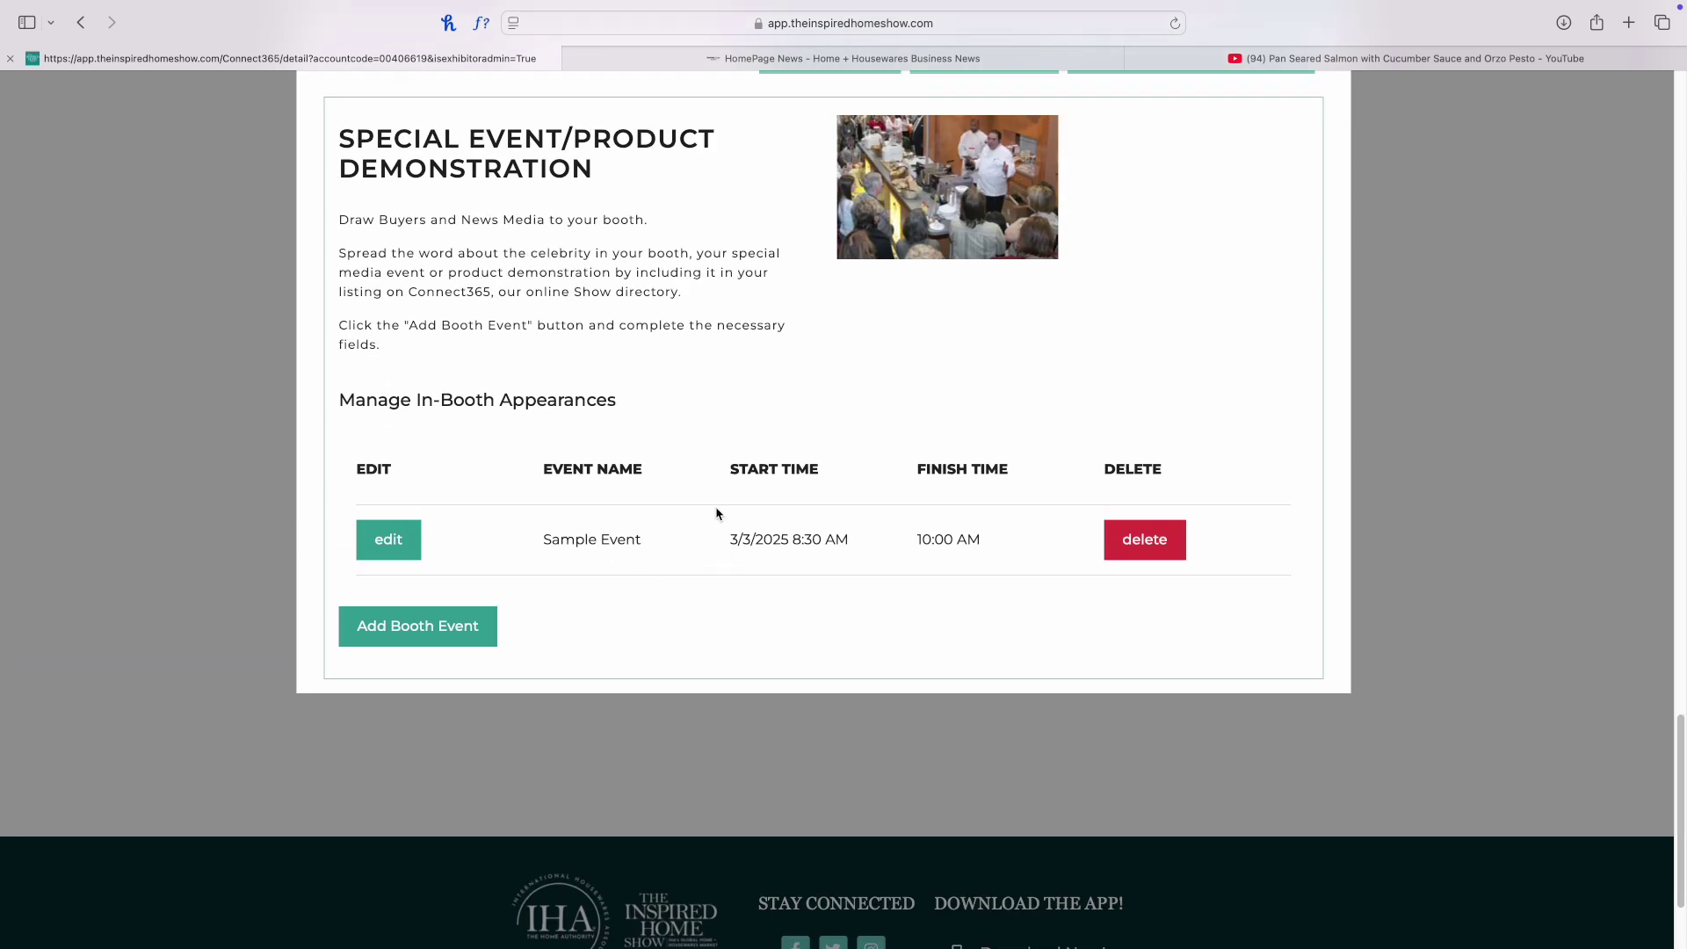
scroll(716, 512, "up", 2)
scroll(1020, 484, "up", 2)
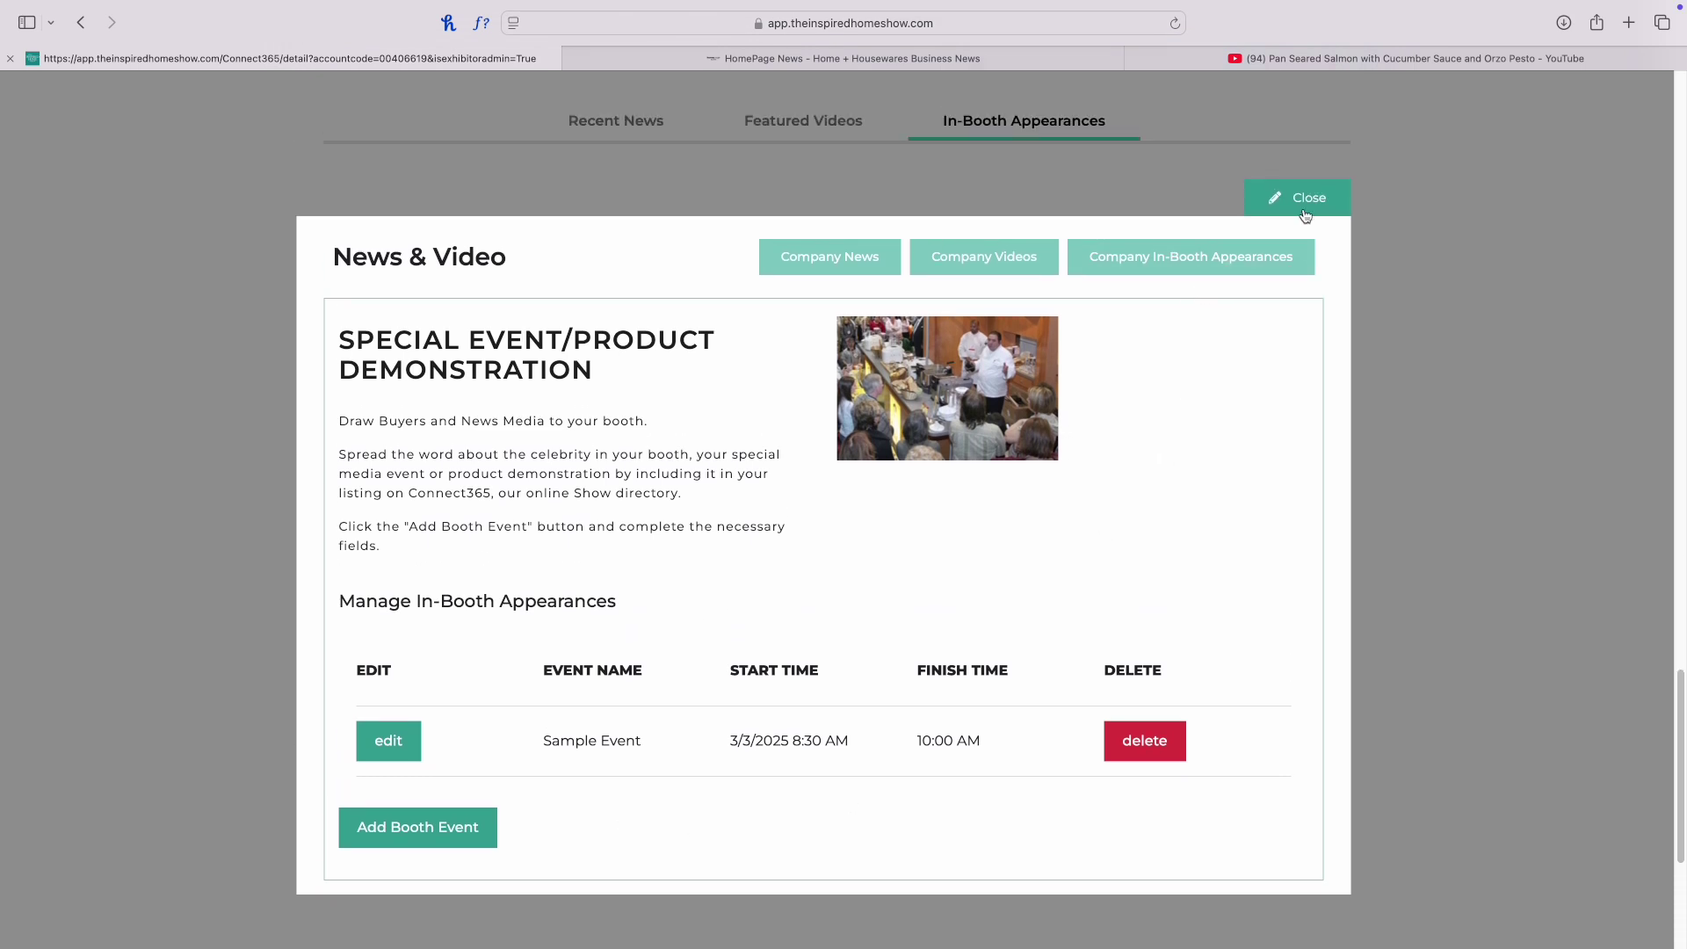
left_click(1306, 209)
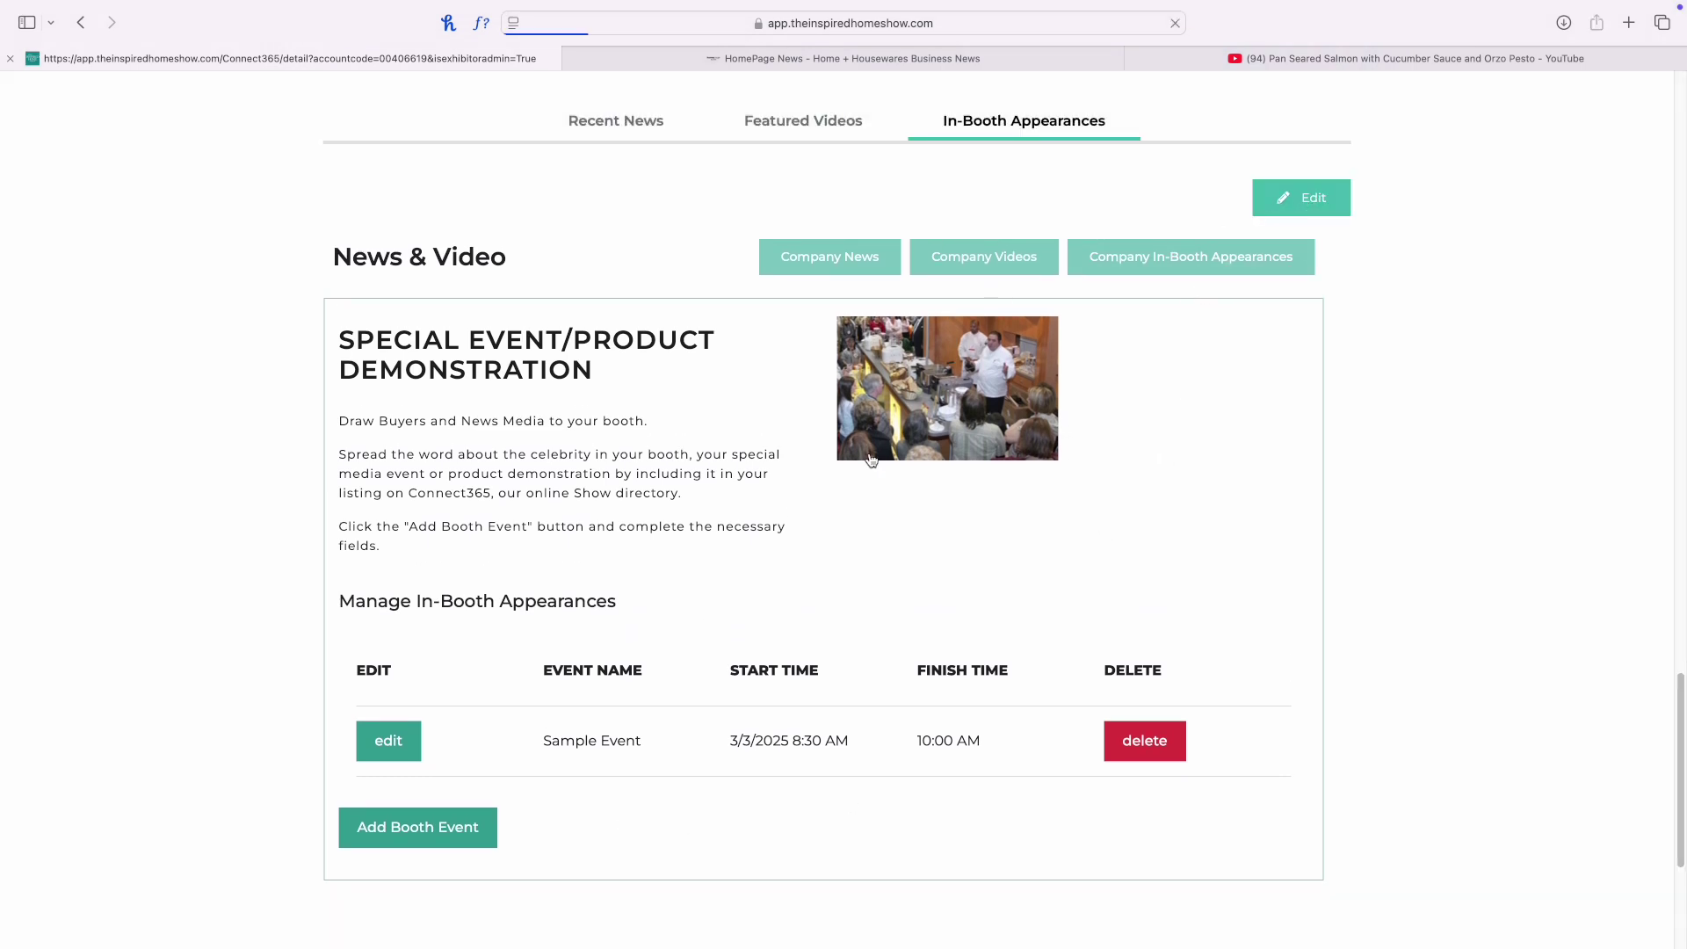
- Review the profile's Featured Videos and In-Booth Appearances sections below the product listings
scroll(824, 470, "down", 20)
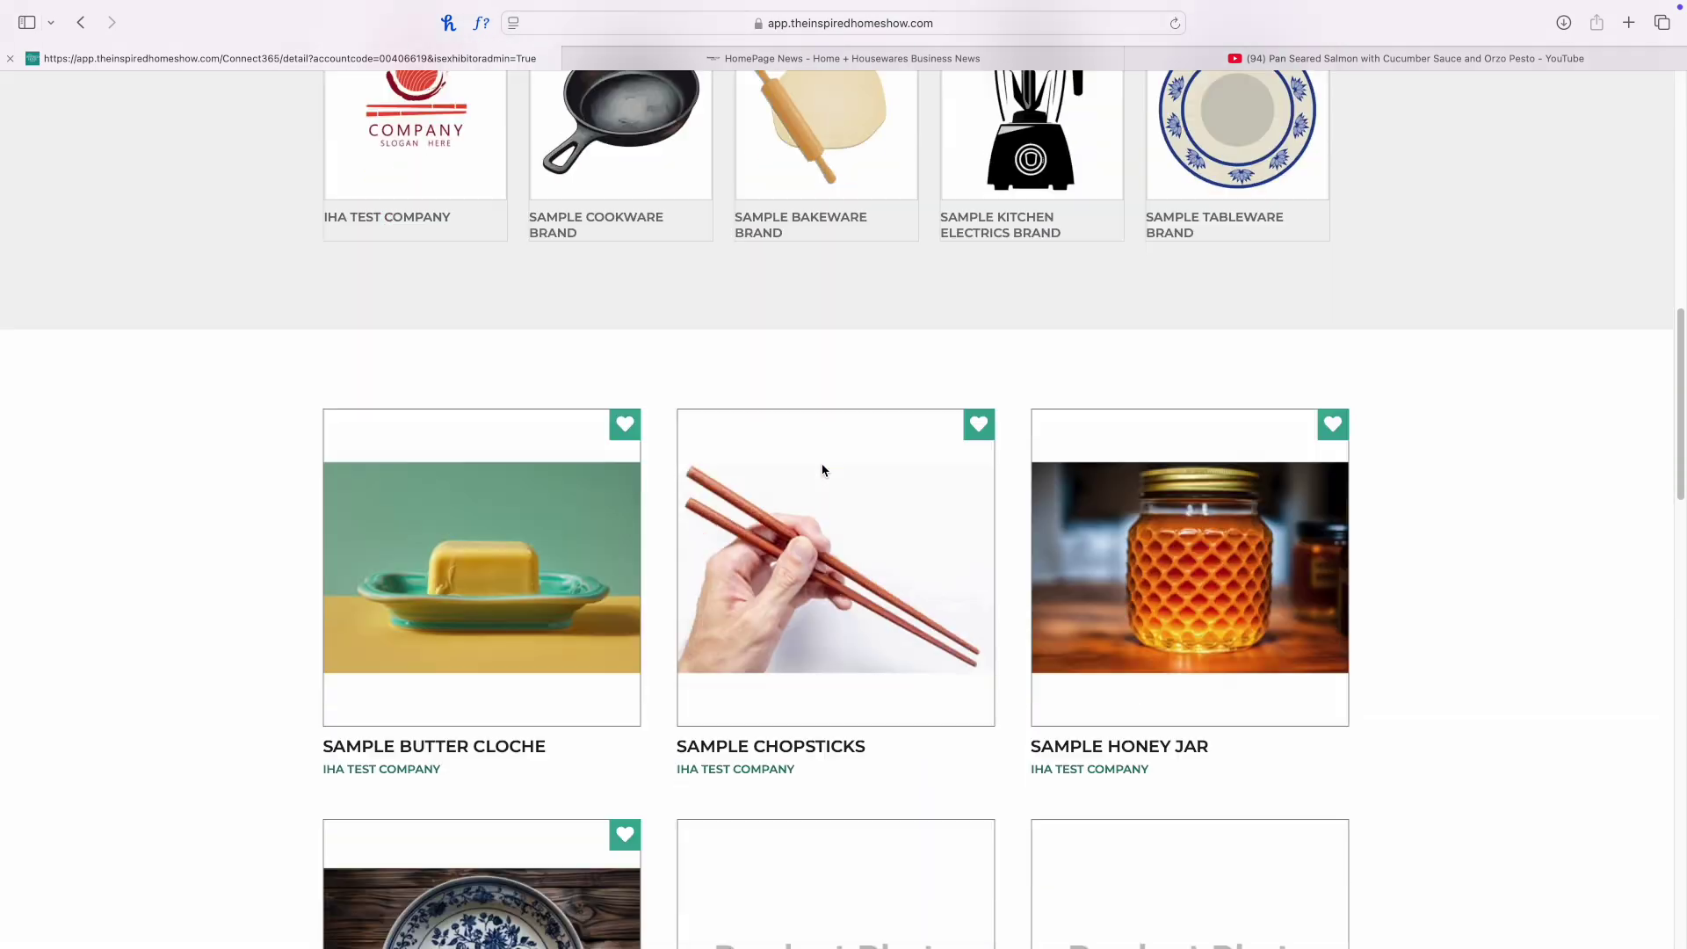
scroll(821, 464, "down", 8)
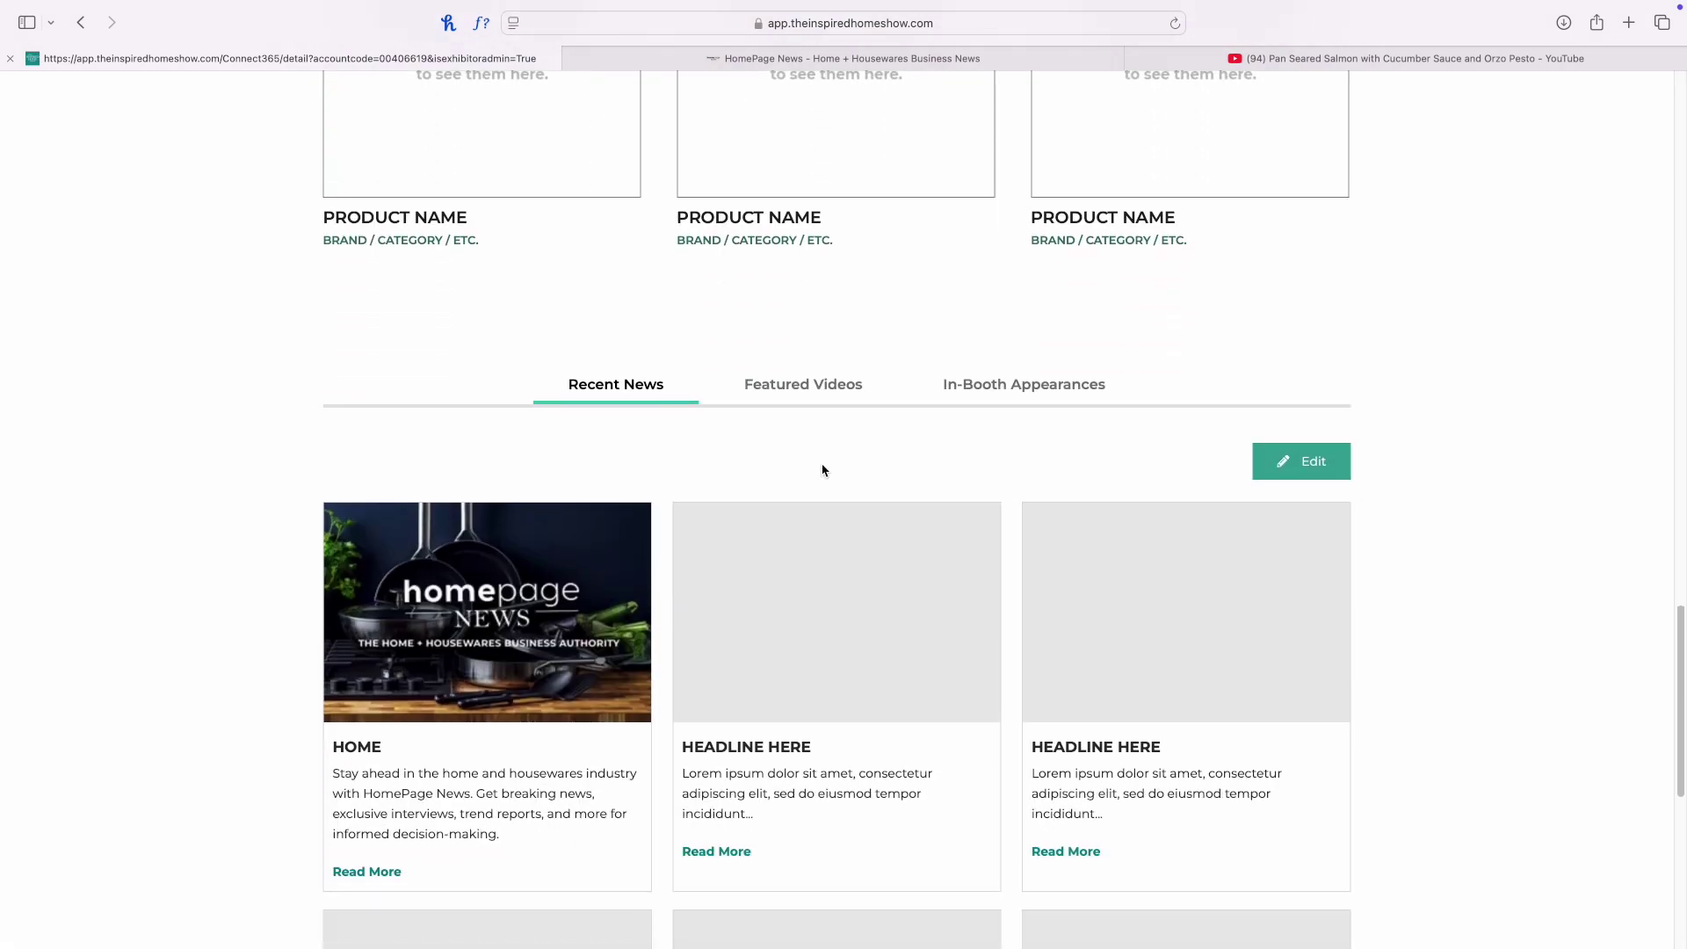
left_click(827, 327)
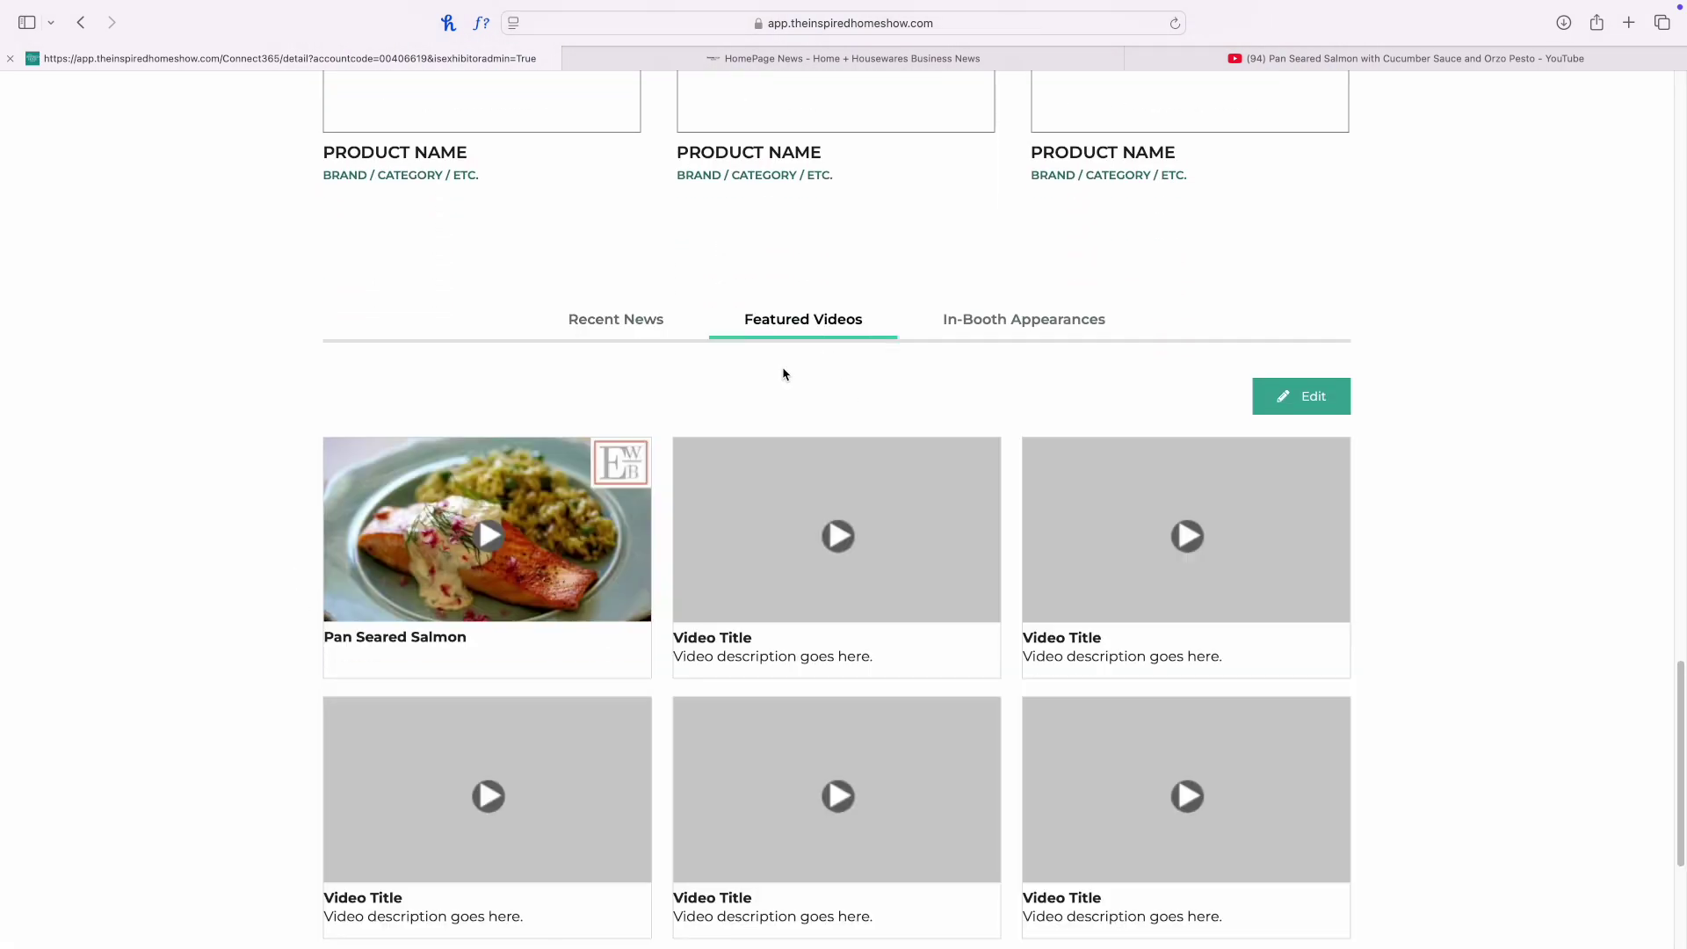
scroll(783, 372, "down", 1)
left_click(1057, 299)
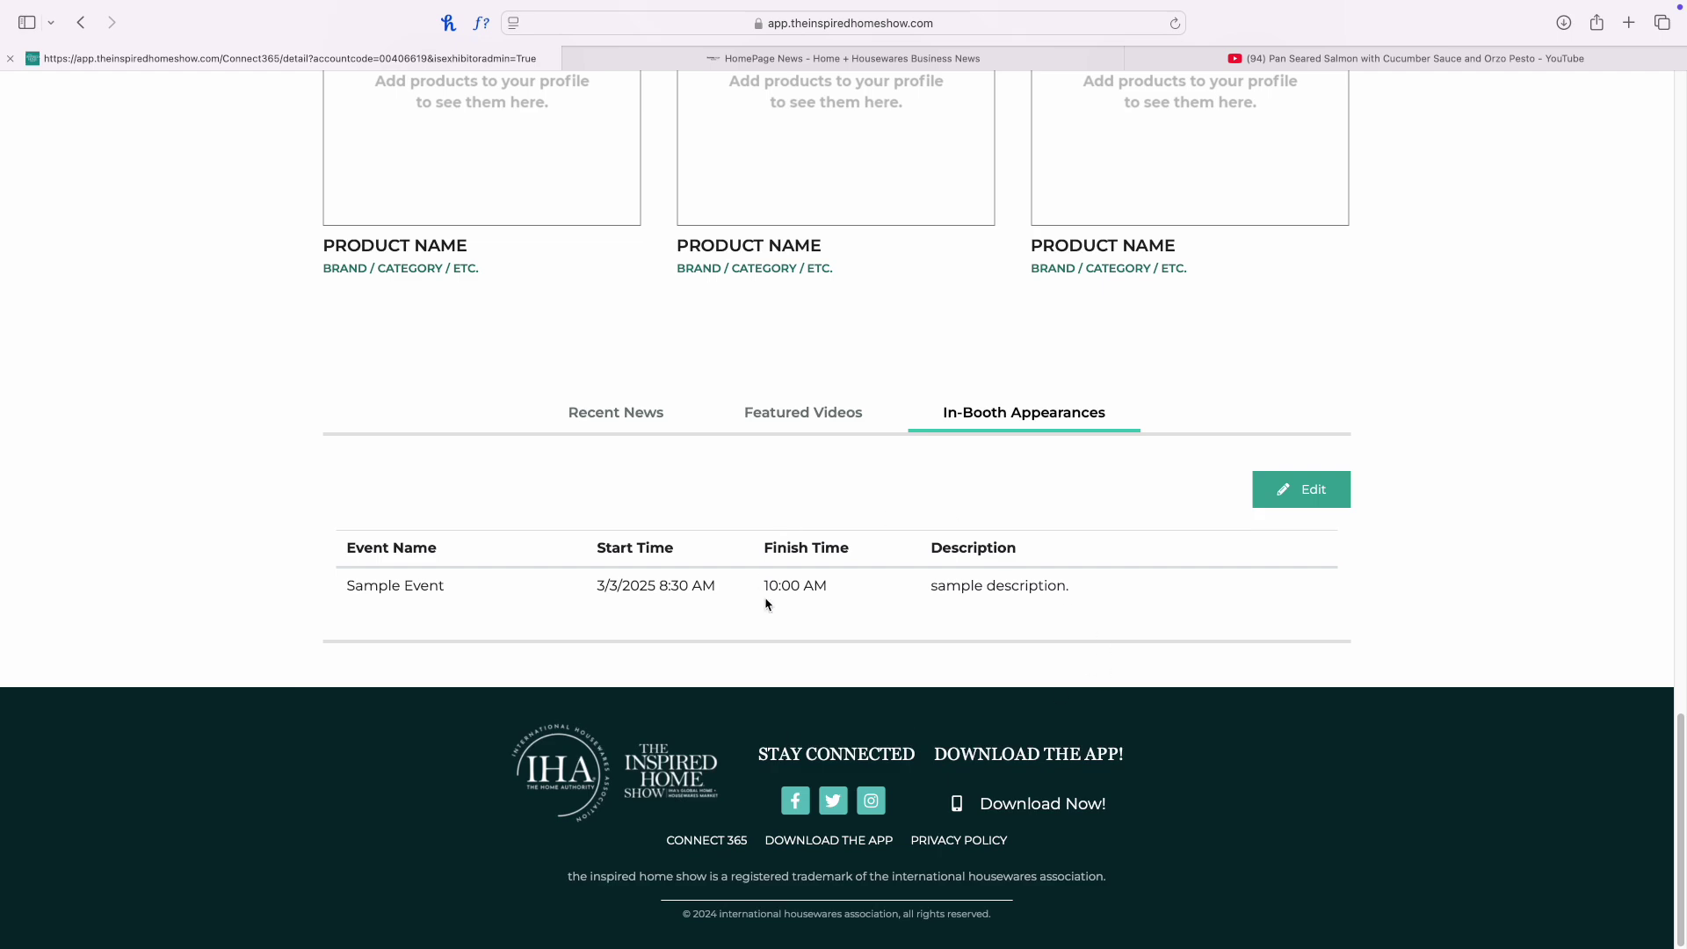
- Switch the company profile to preview mode and review its details, brands, products, featured videos and in-booth appearances
scroll(991, 526, "up", 8)
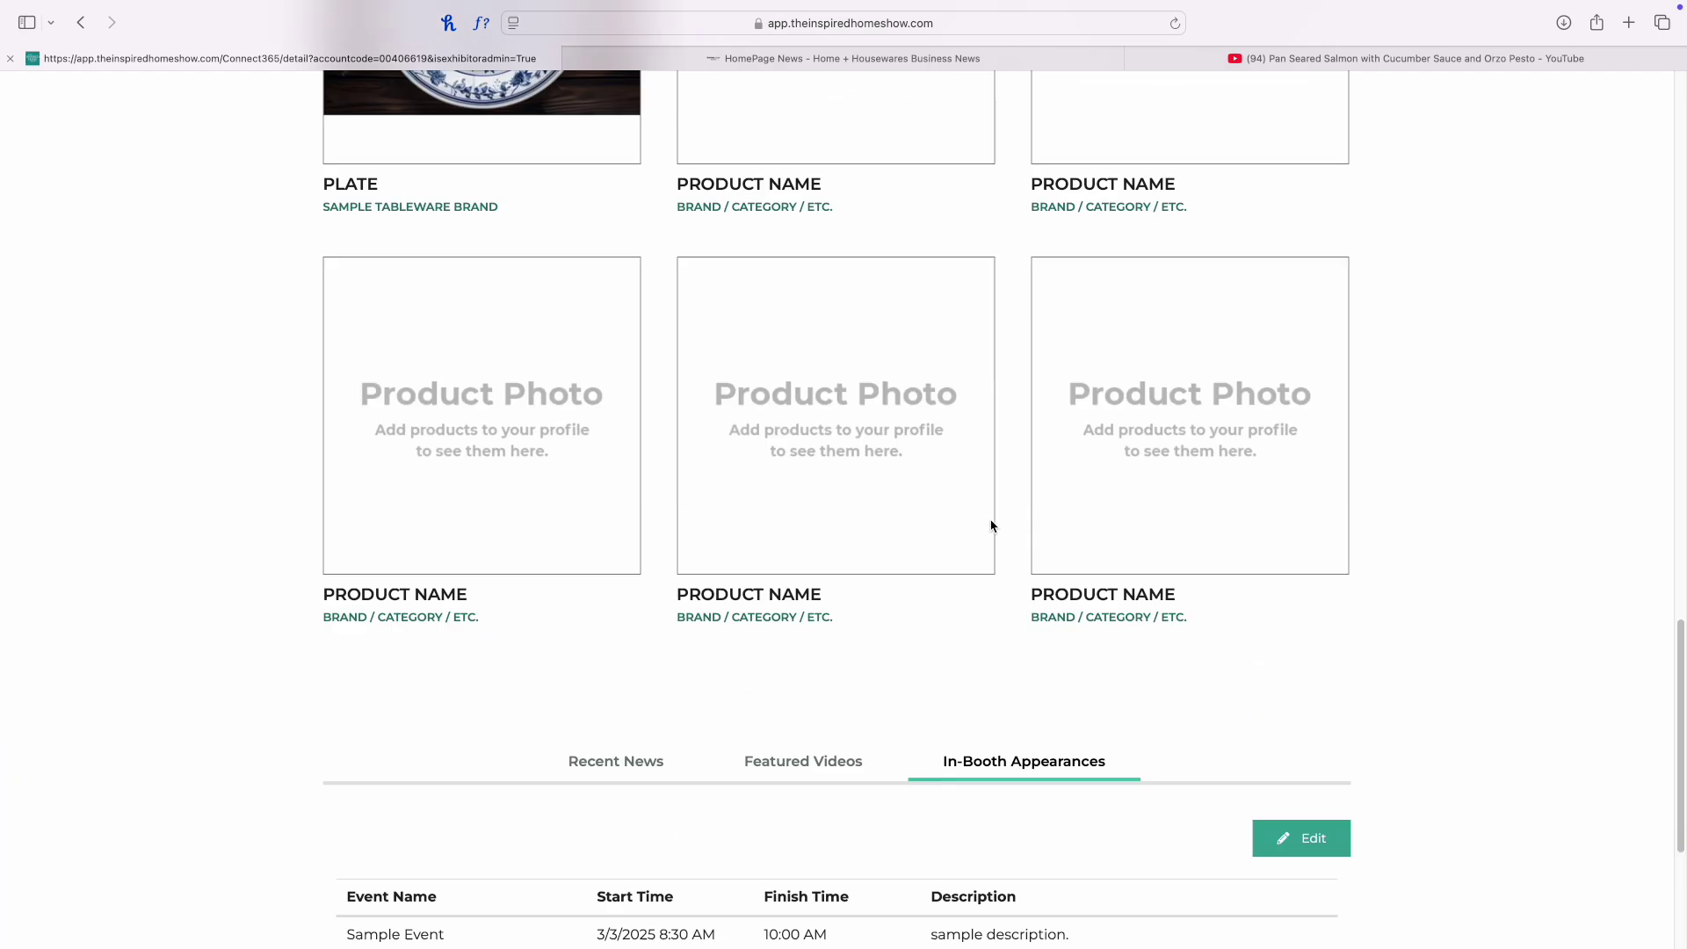
scroll(991, 525, "up", 15)
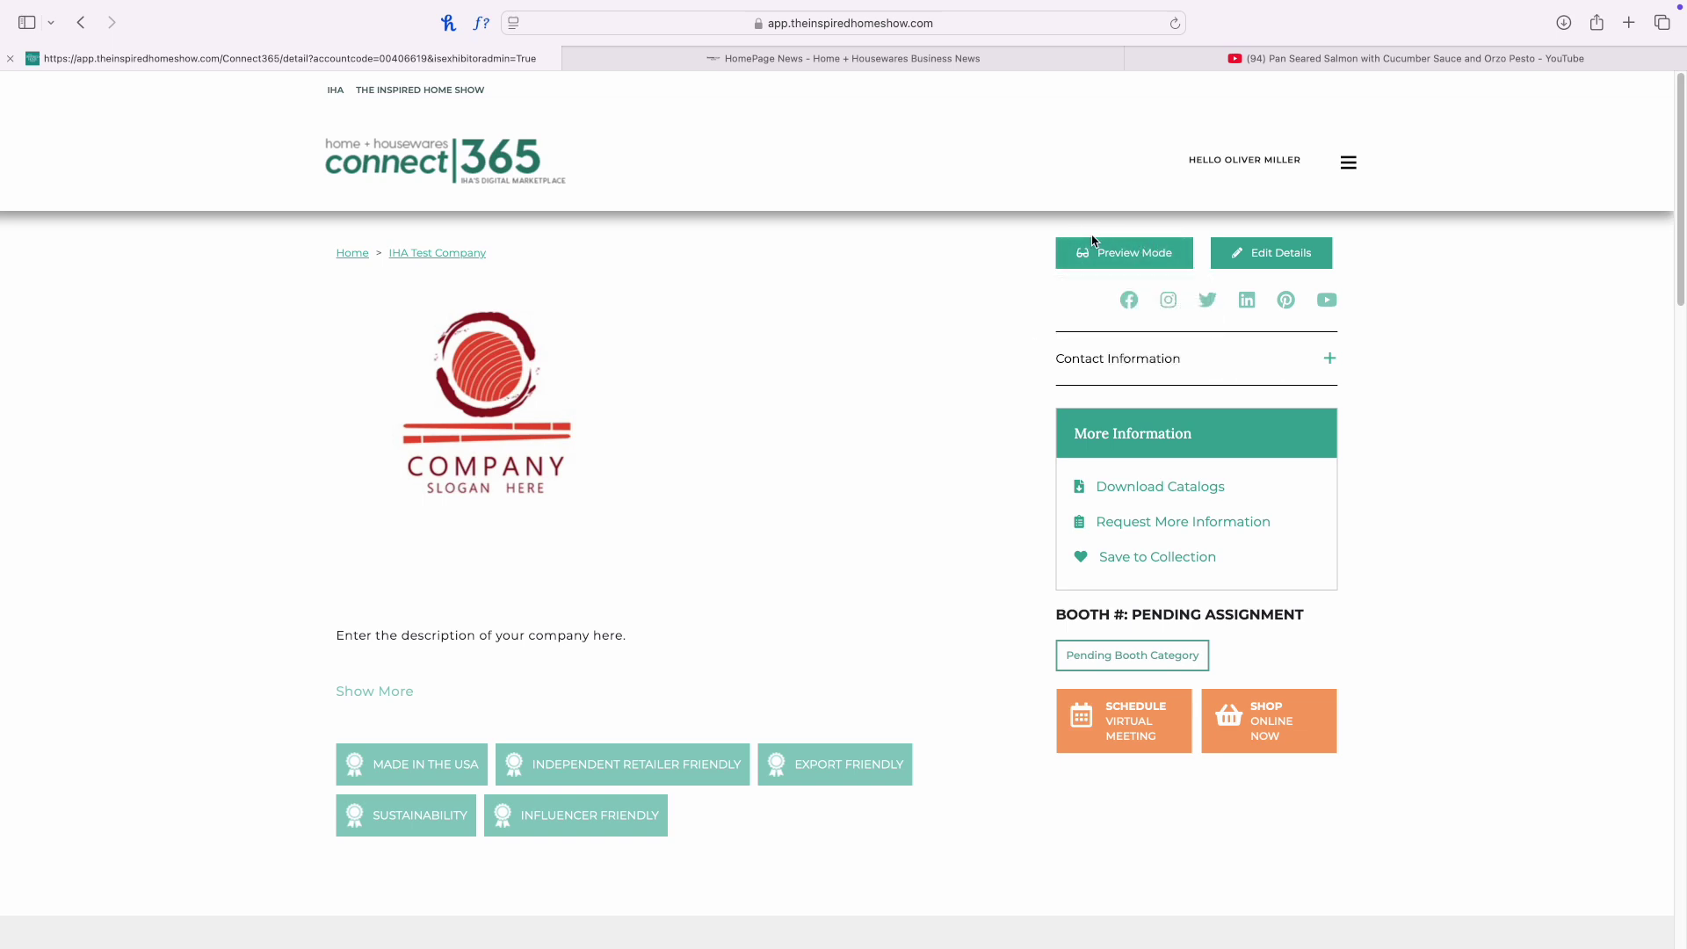
left_click(1152, 255)
scroll(879, 607, "down", 5)
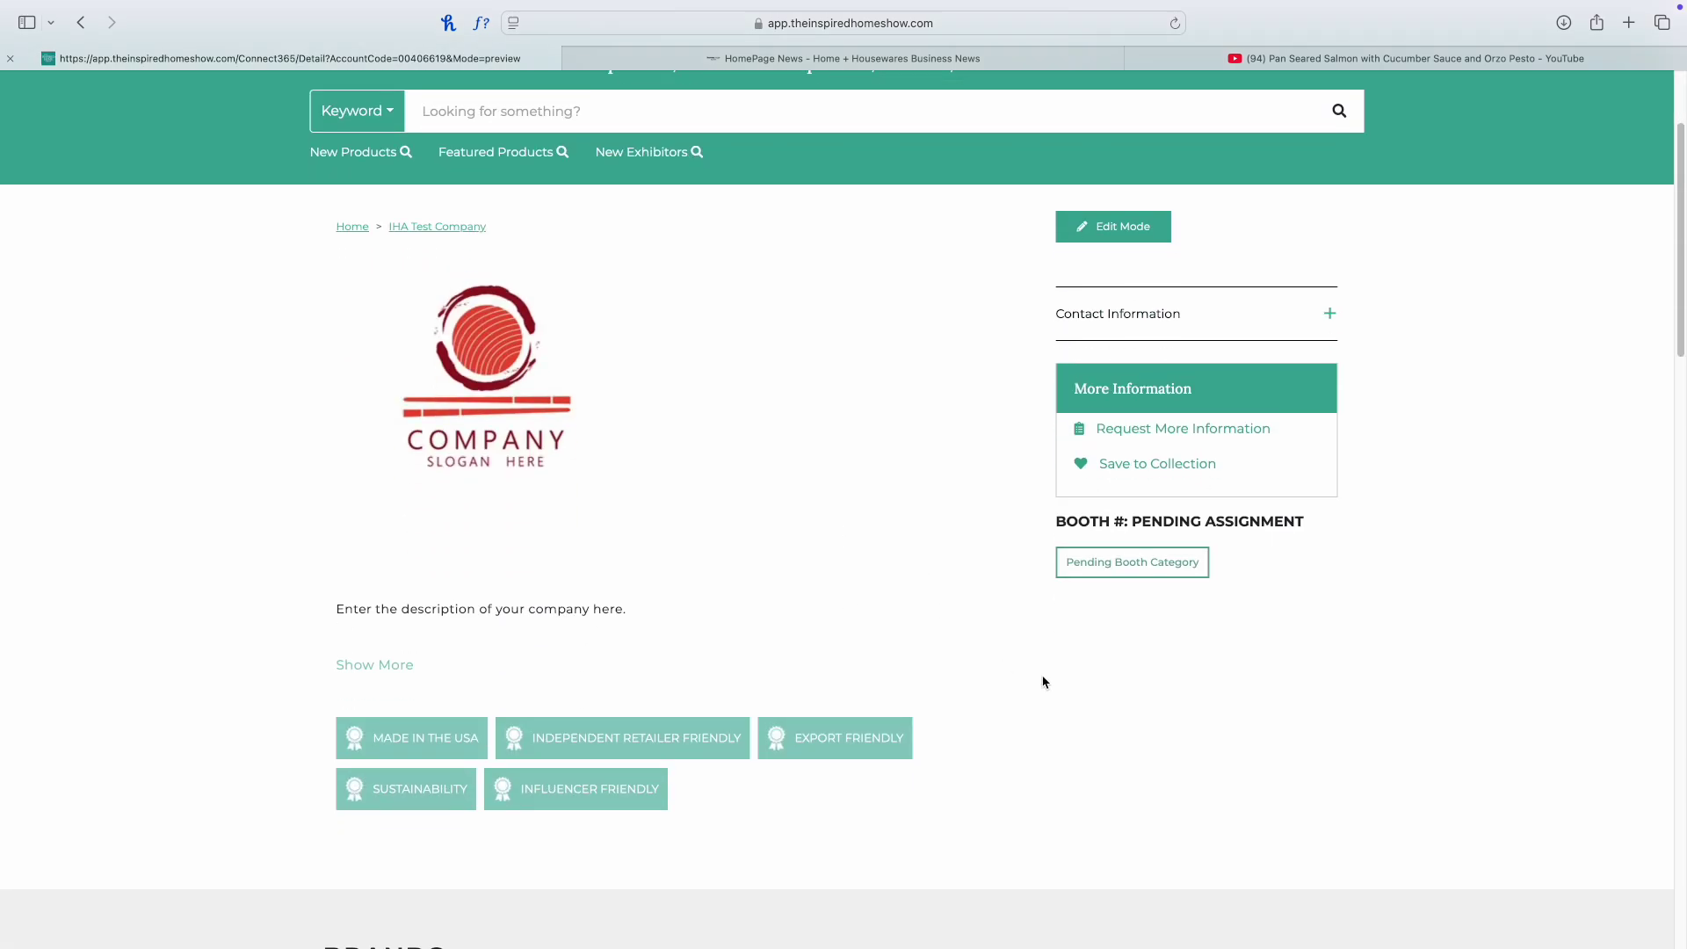
scroll(1044, 677, "down", 2)
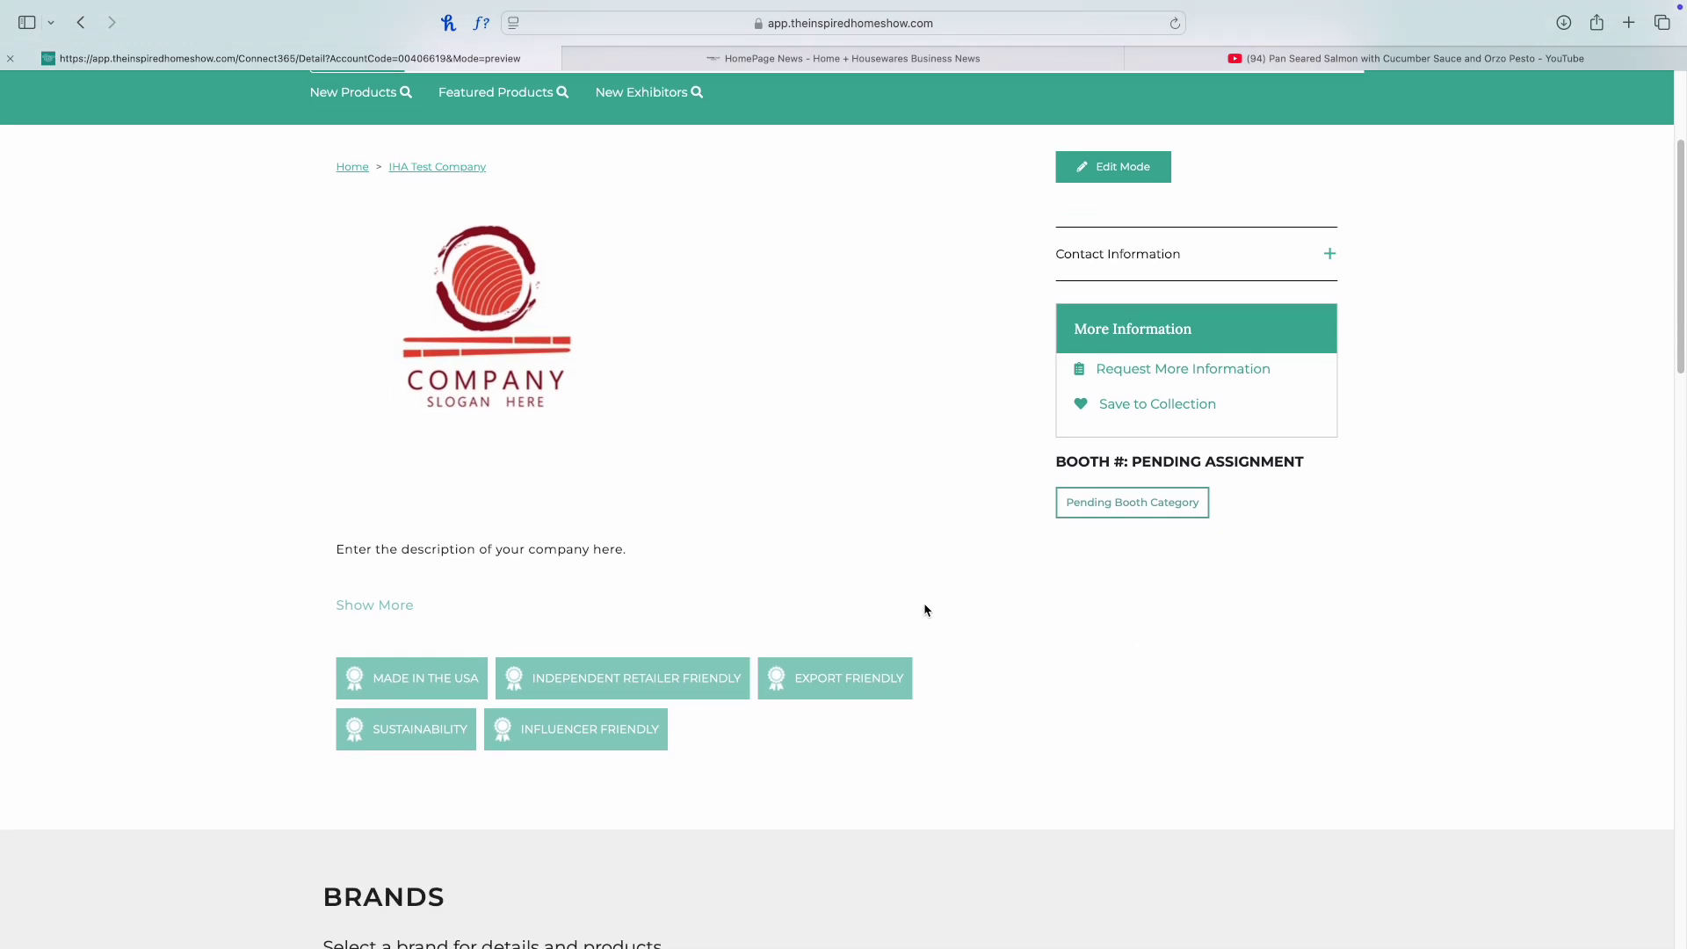
scroll(1030, 684, "down", 15)
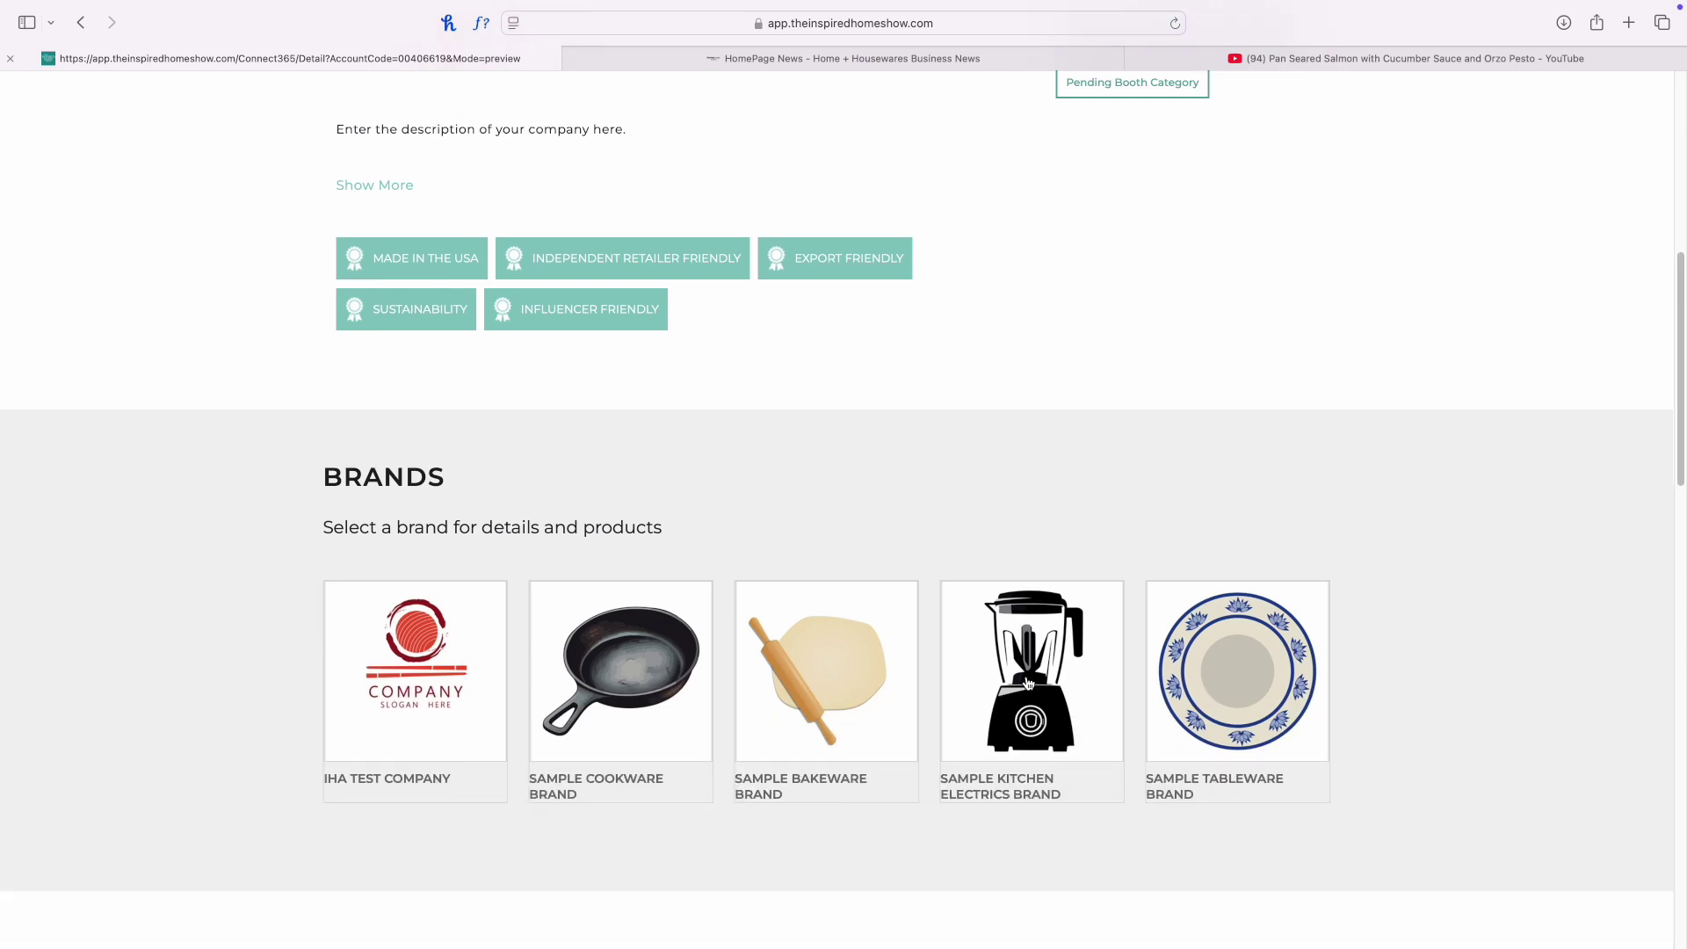
scroll(1028, 683, "down", 13)
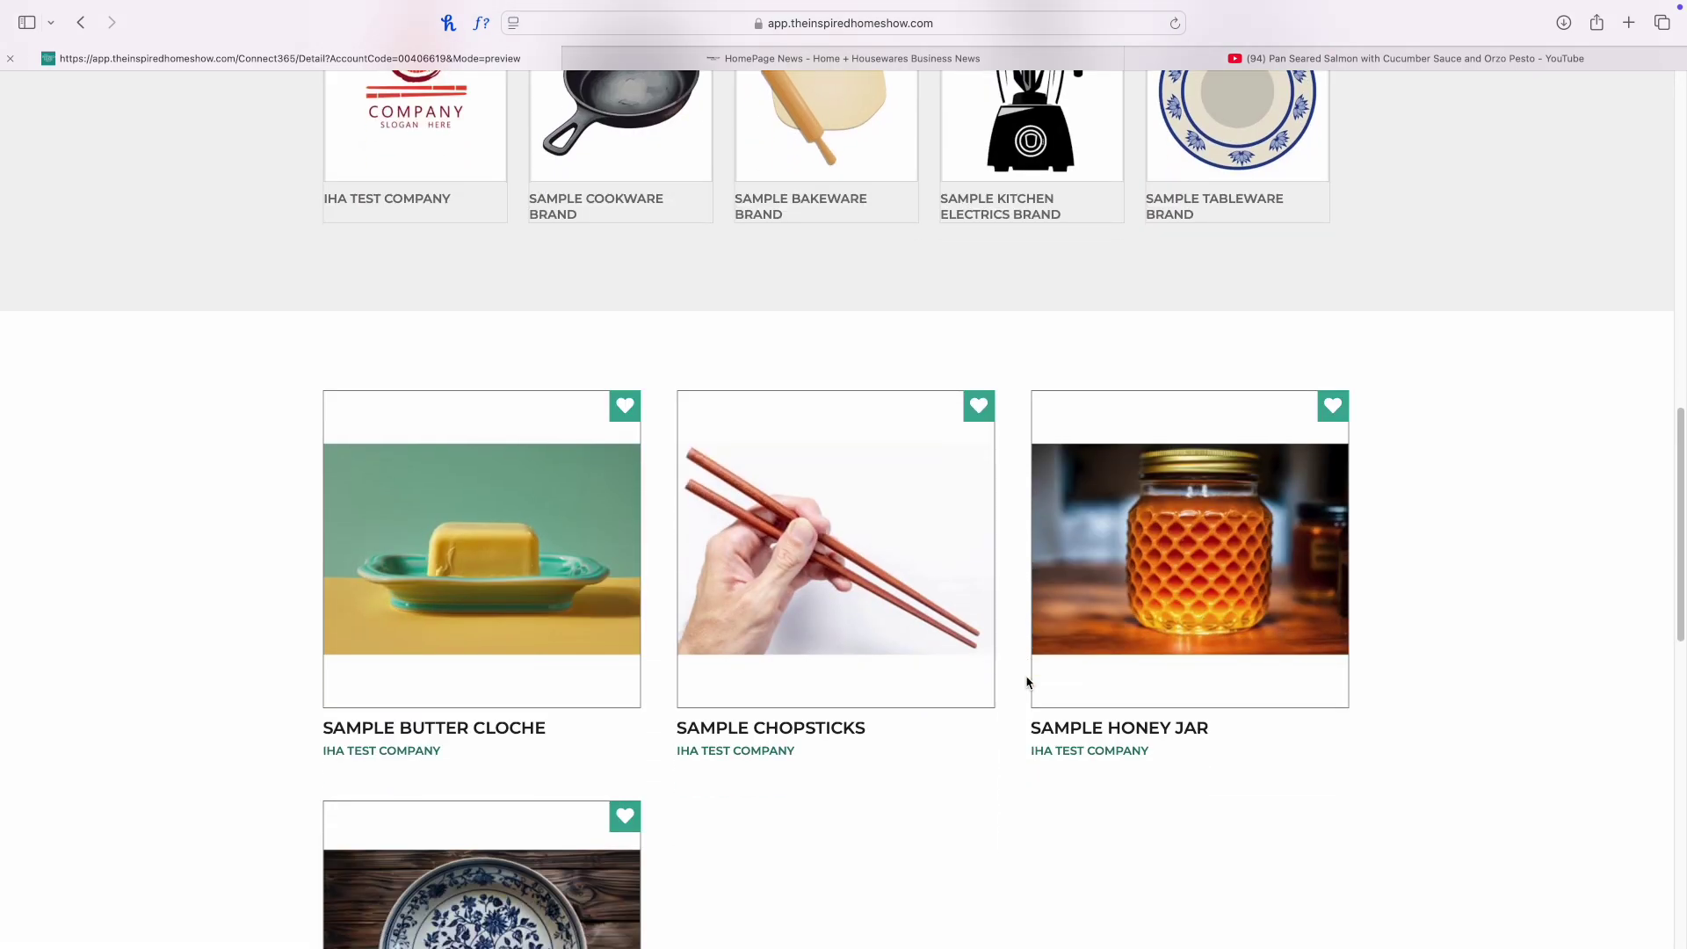
scroll(1028, 683, "down", 16)
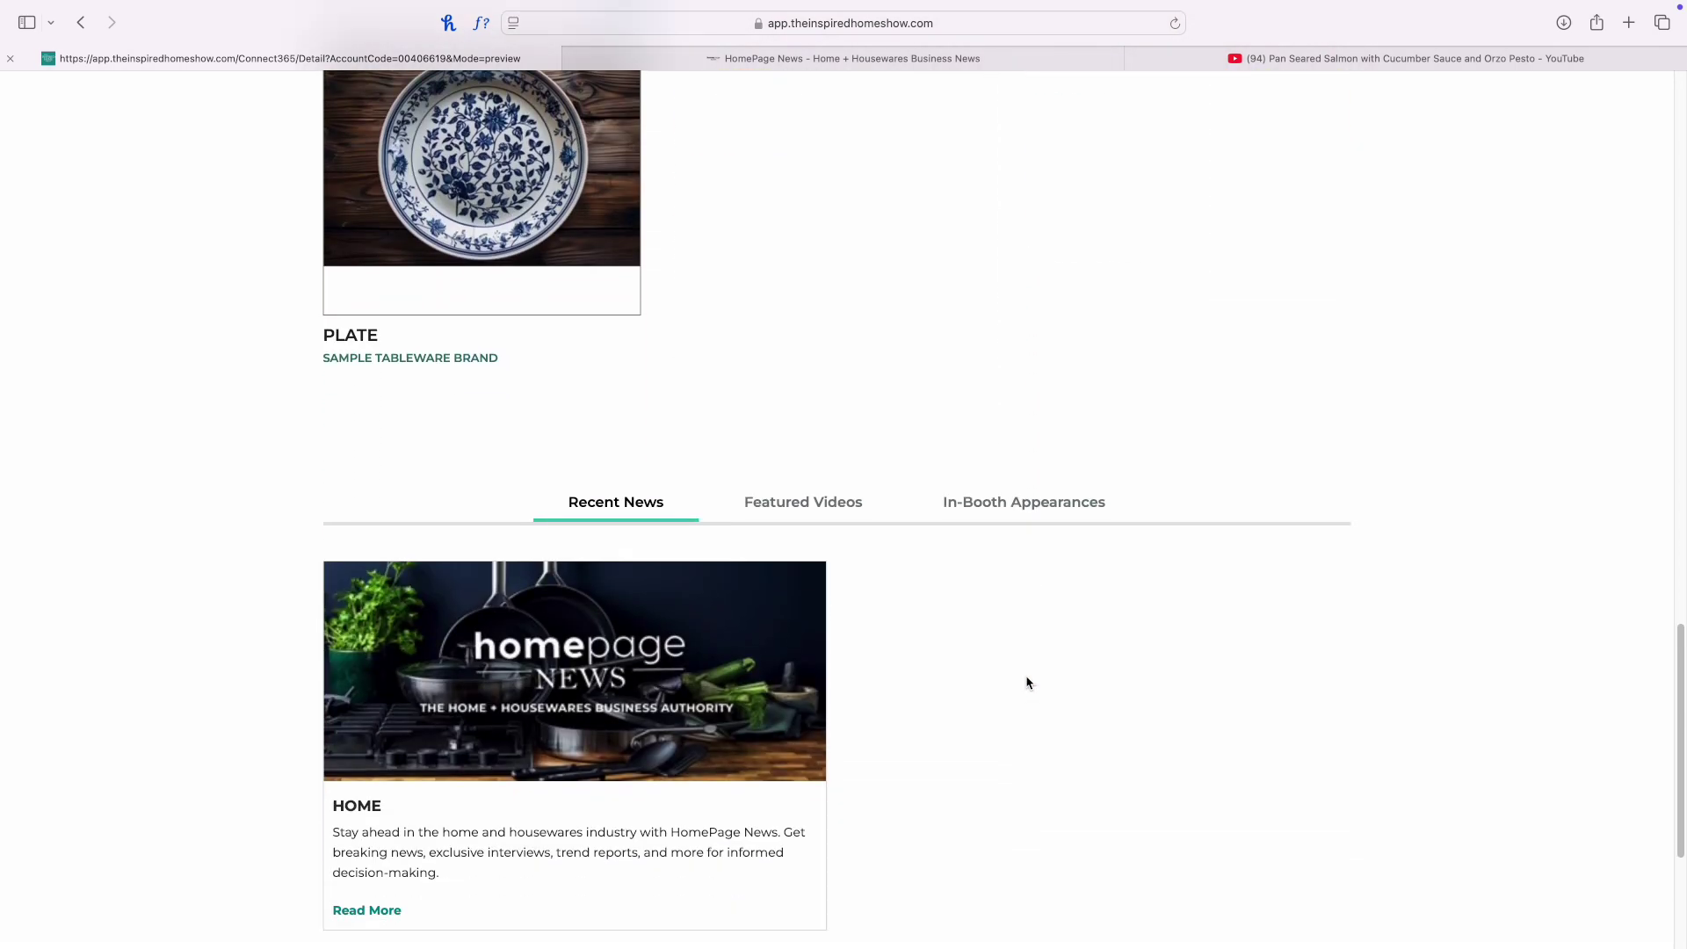
left_click(853, 470)
left_click(1016, 467)
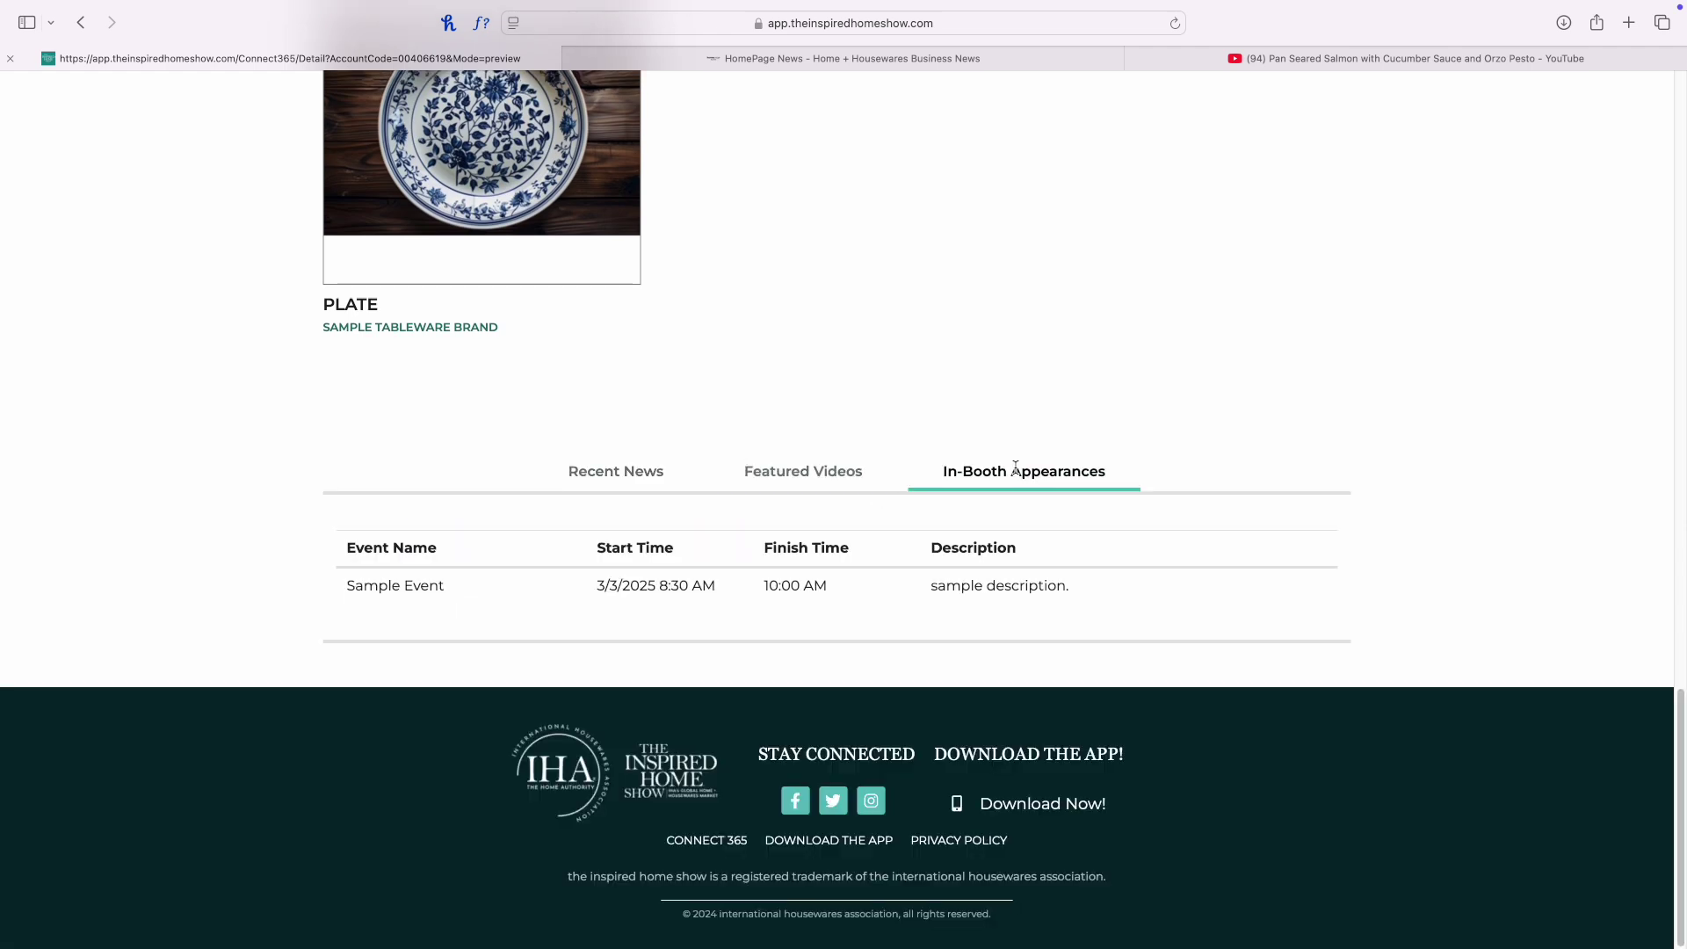
scroll(818, 471, "up", 20)
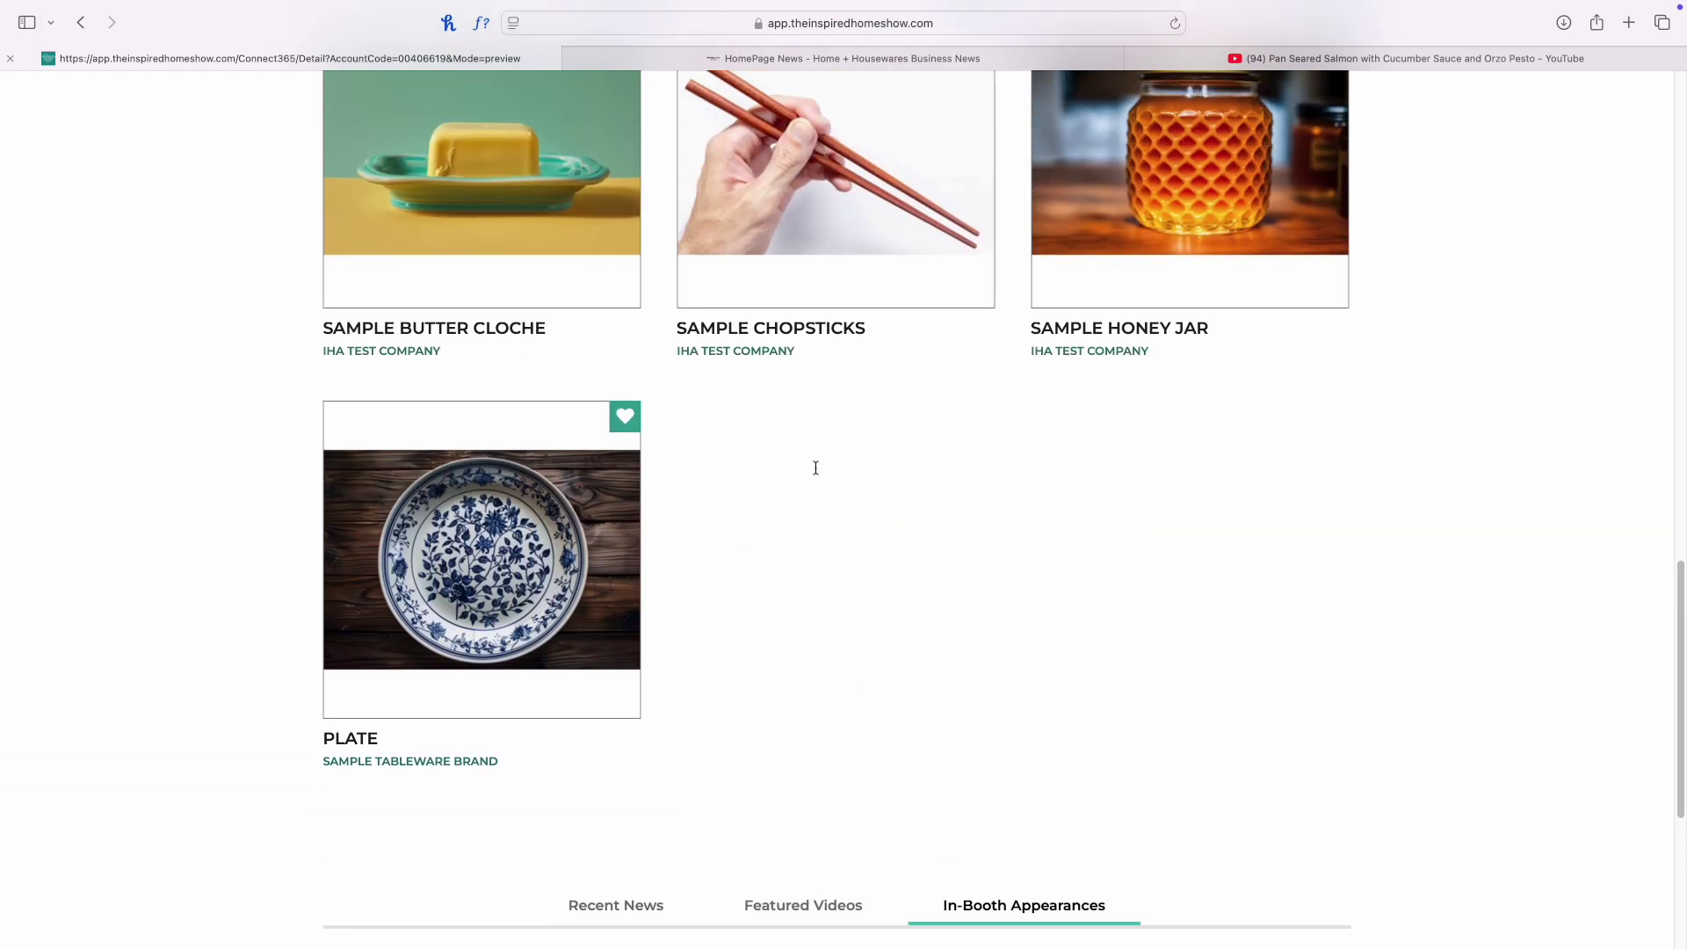
scroll(816, 469, "up", 20)
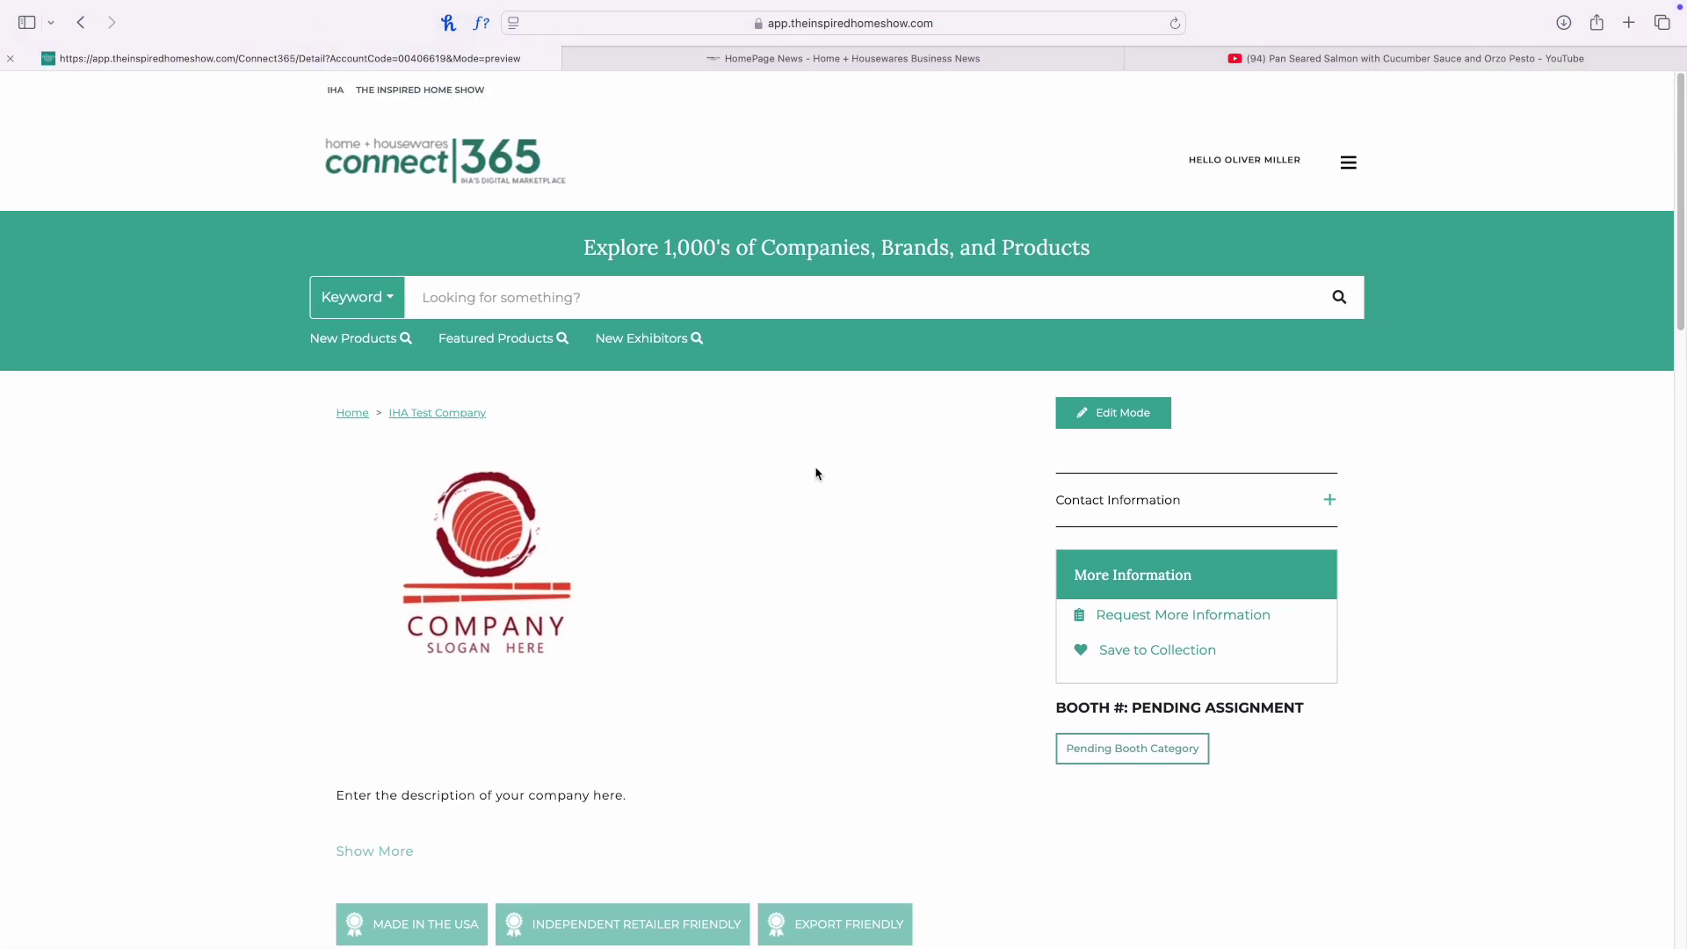